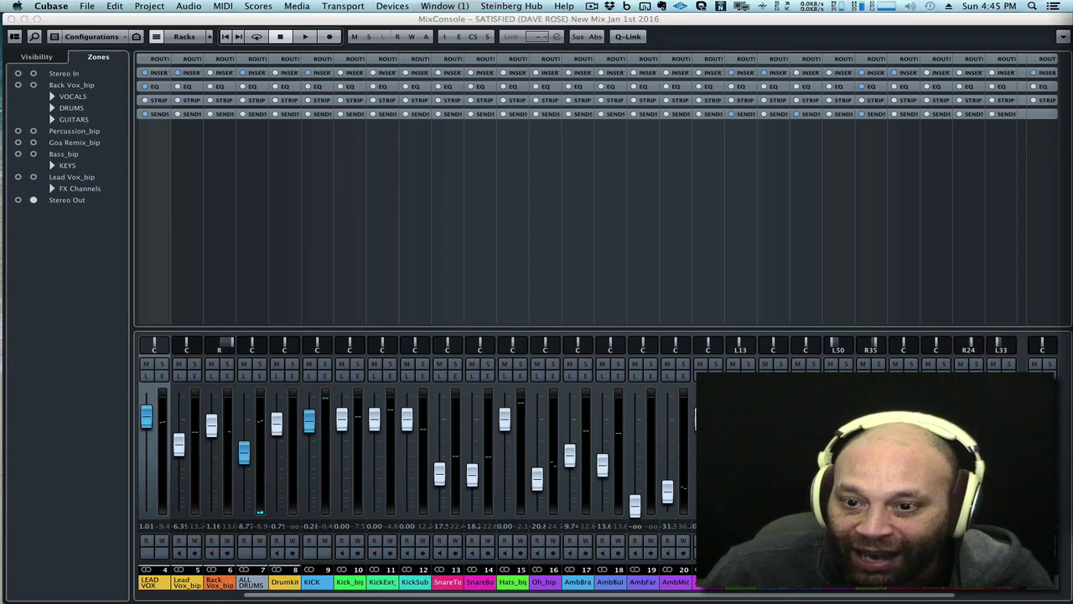
Mute the five adjacent mixer channels from the R35-panned Goa Remix_bip channel through the L33-panned one, and toggle playback.
click(896, 364)
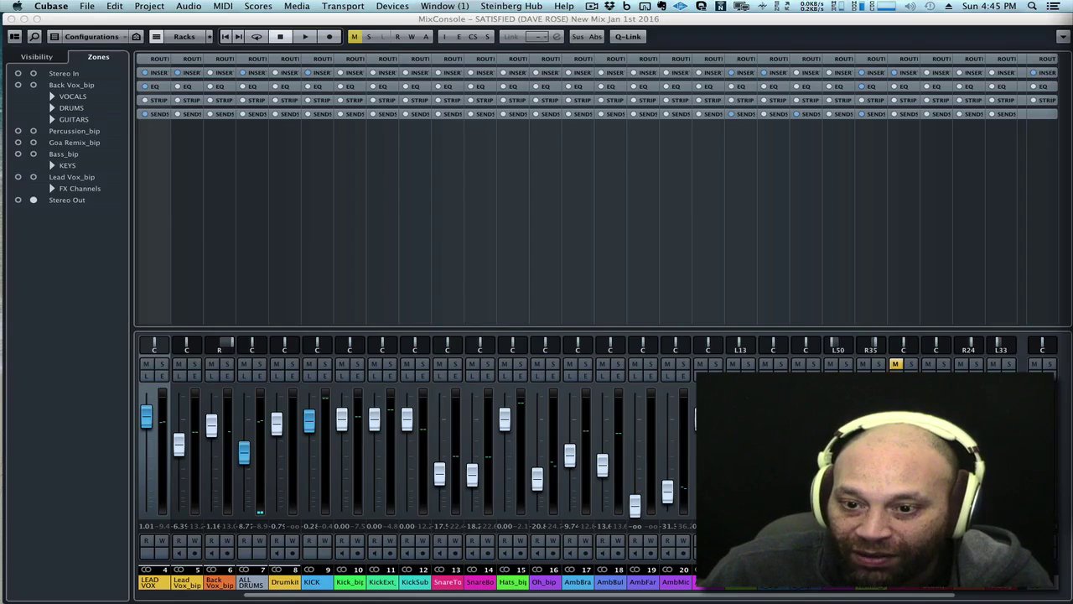
drag(895, 364, 994, 364)
click(863, 364)
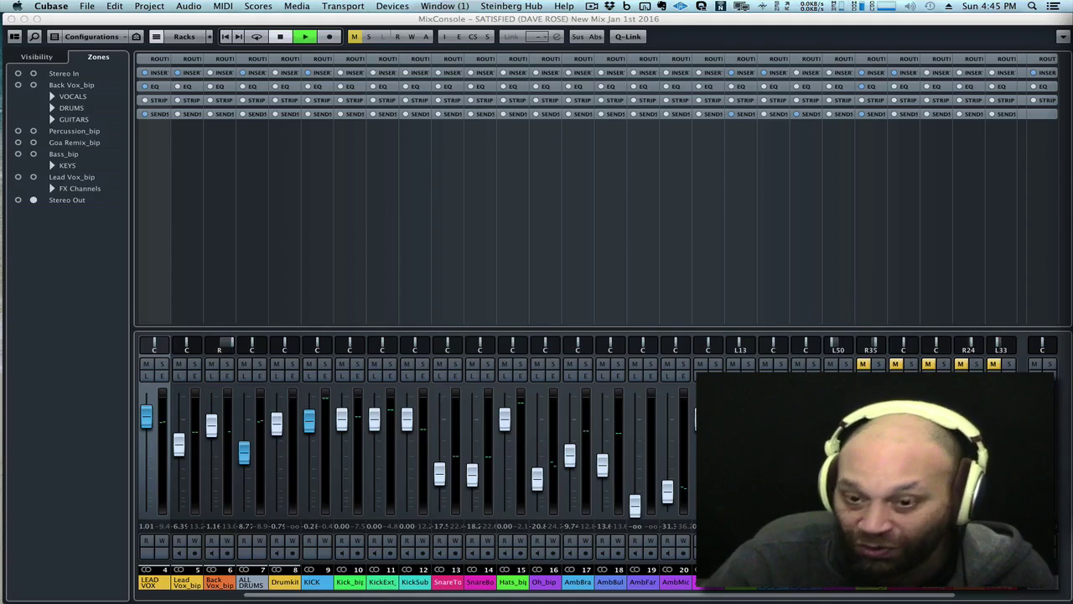
key(space)
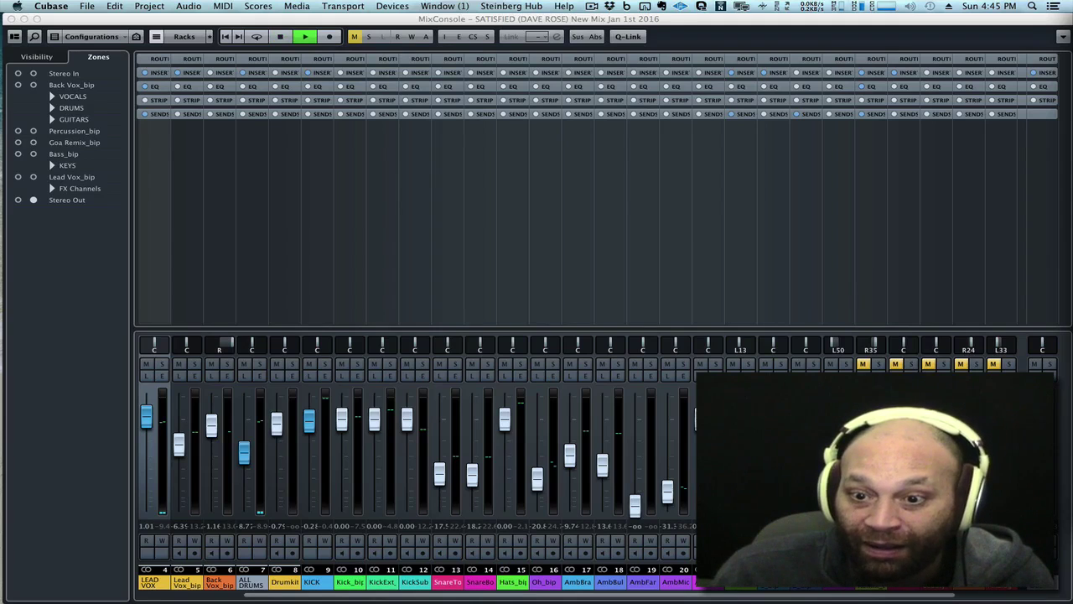
Mute all the DRUMS folder's channels in the mixer, from ALL DRUMS through the ambience channels, and collapse the folder again.
click(52, 107)
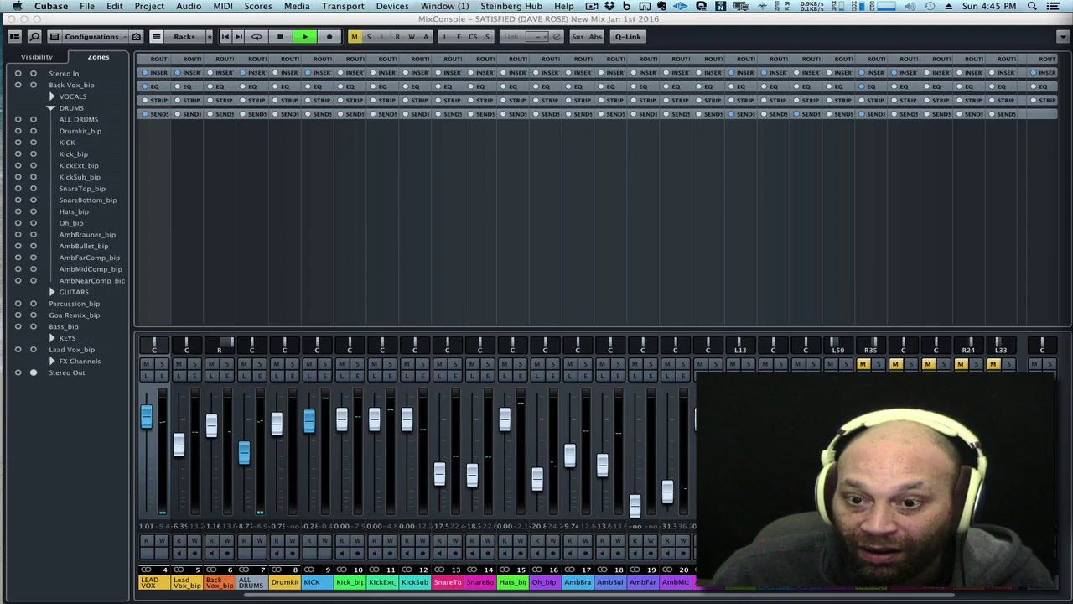
key(m)
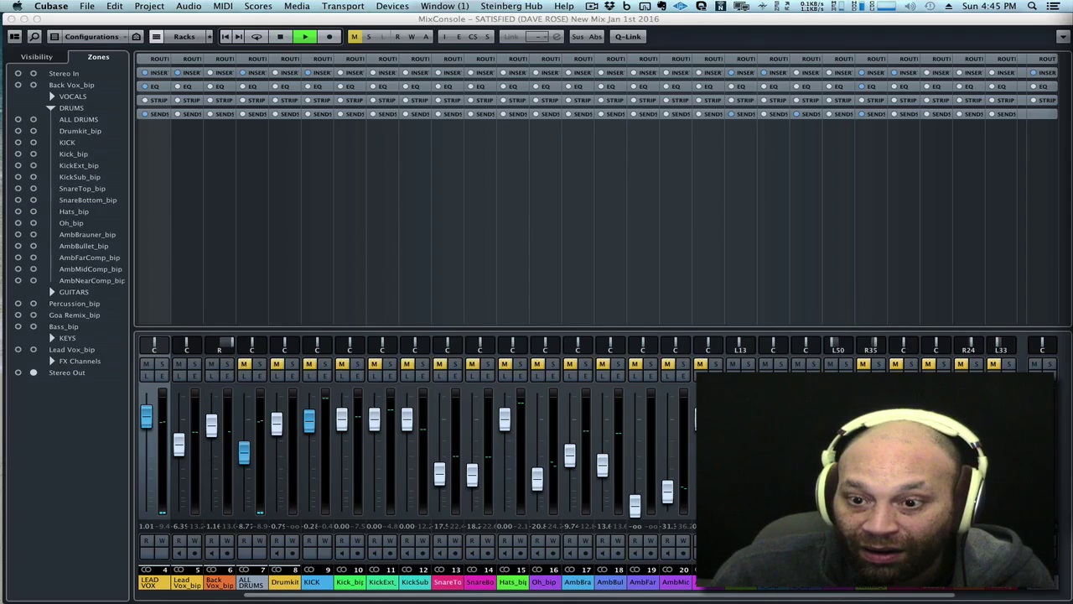
click(52, 108)
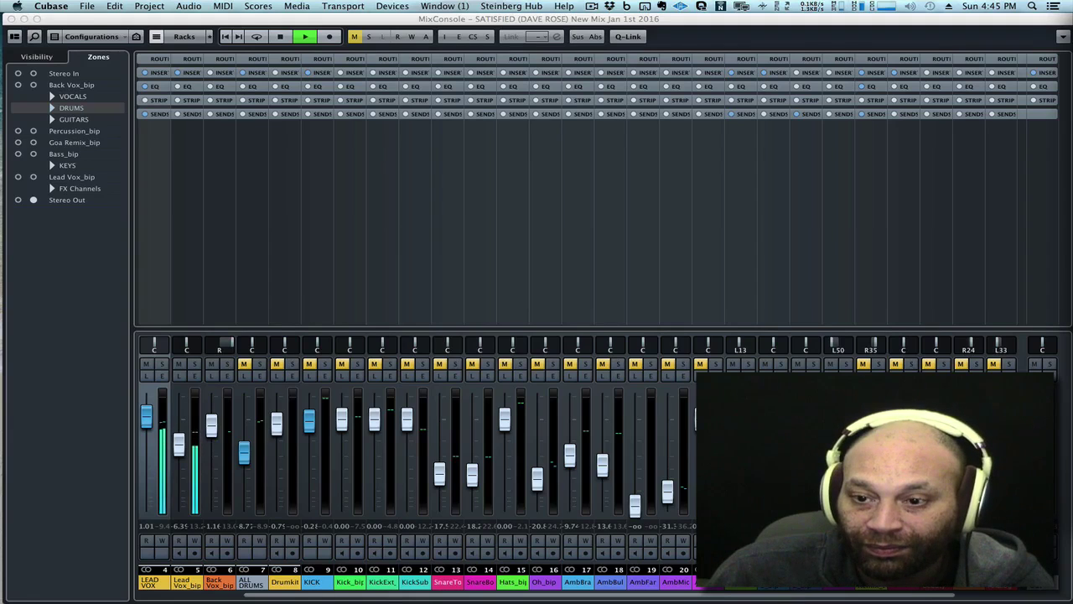
Stop the vocal playback, and play the full mix with every channel unmuted before stopping.
key(space)
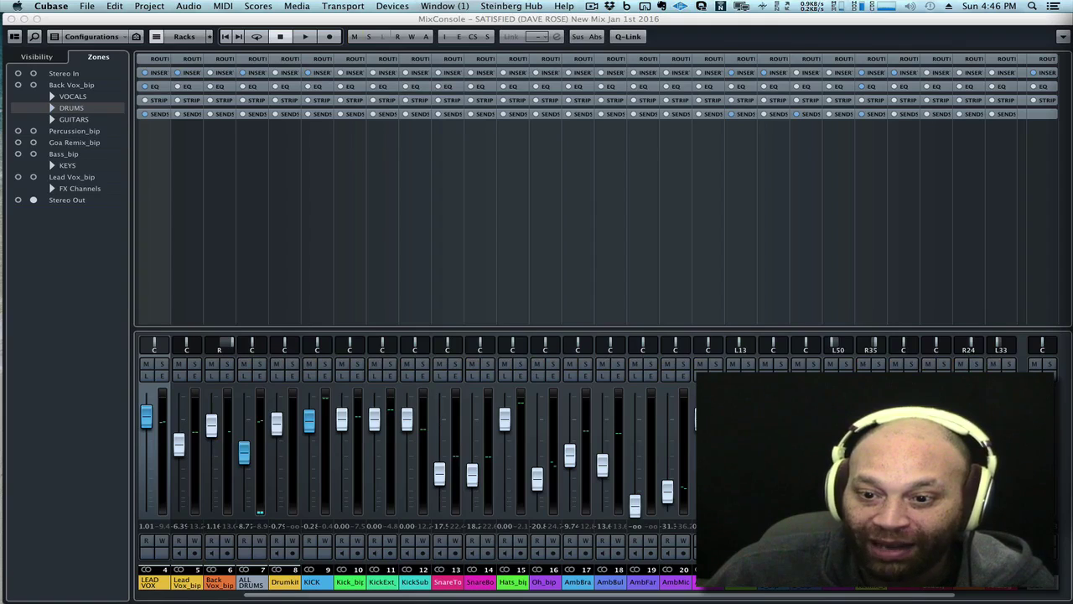
key(space)
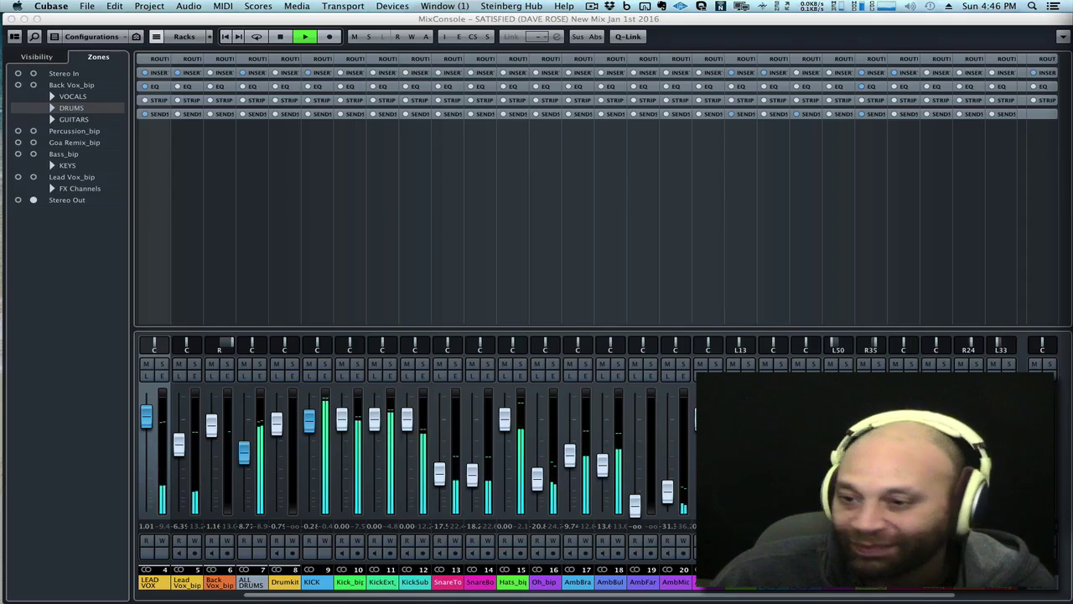
key(space)
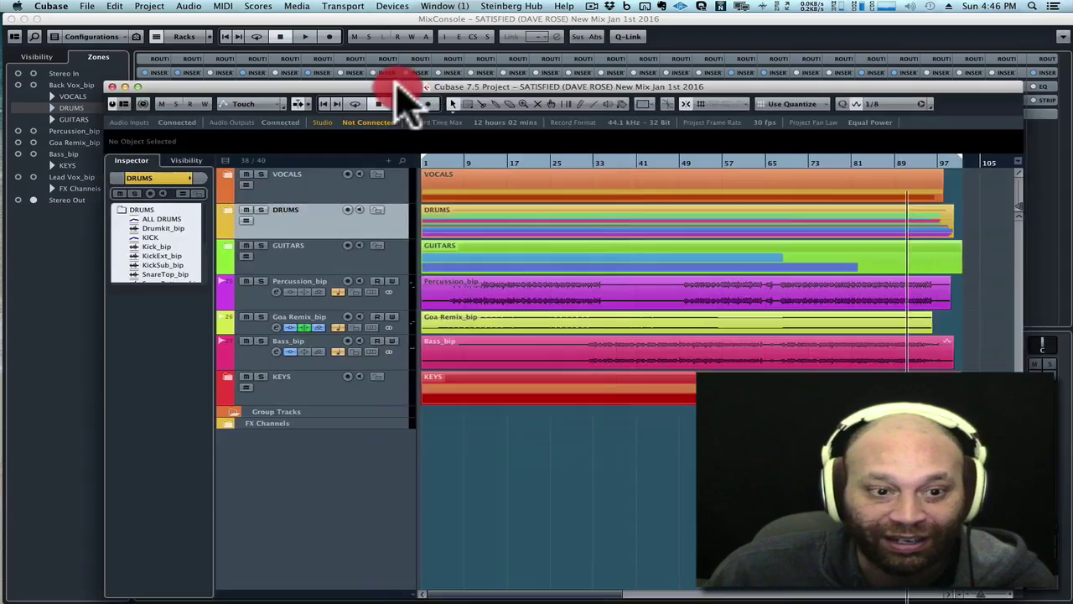
Maximize the Project window, and look through the tracks inside the VOCALS folder before collapsing it.
drag(403, 100, 386, 12)
double_click(385, 12)
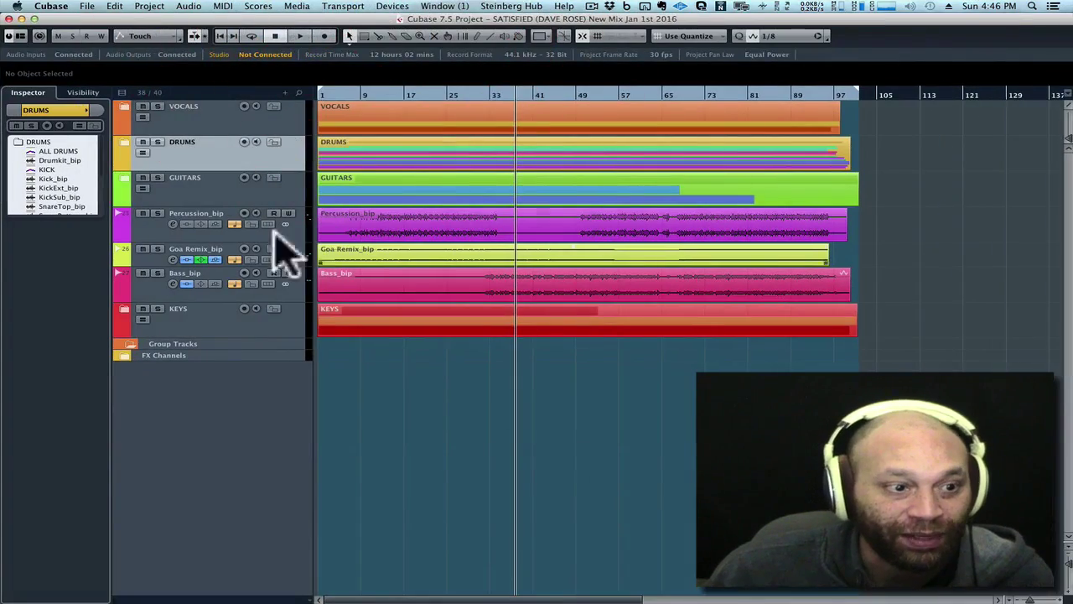
click(125, 110)
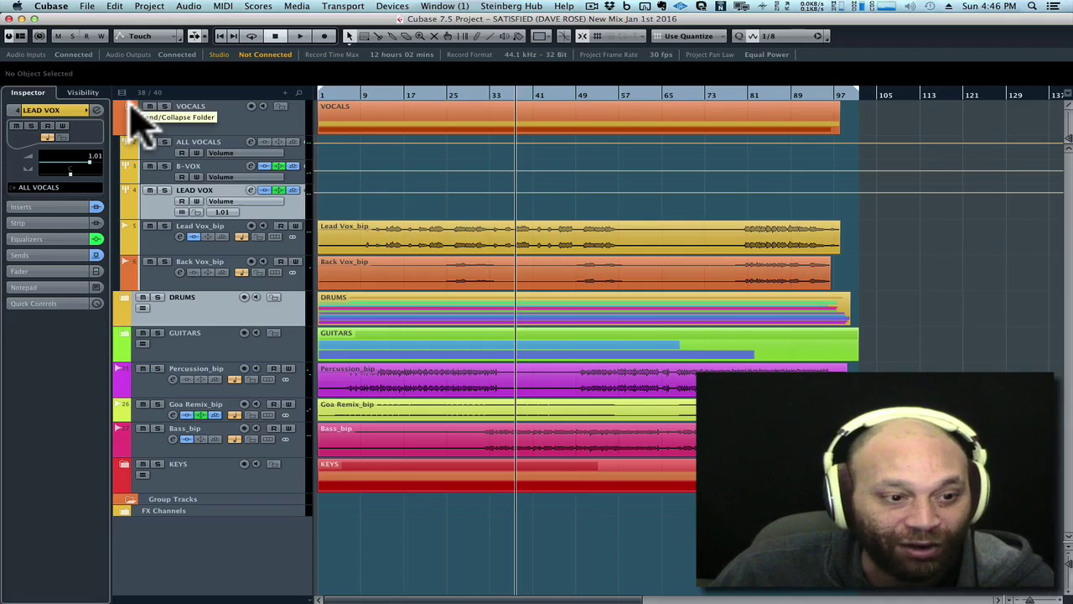
click(132, 110)
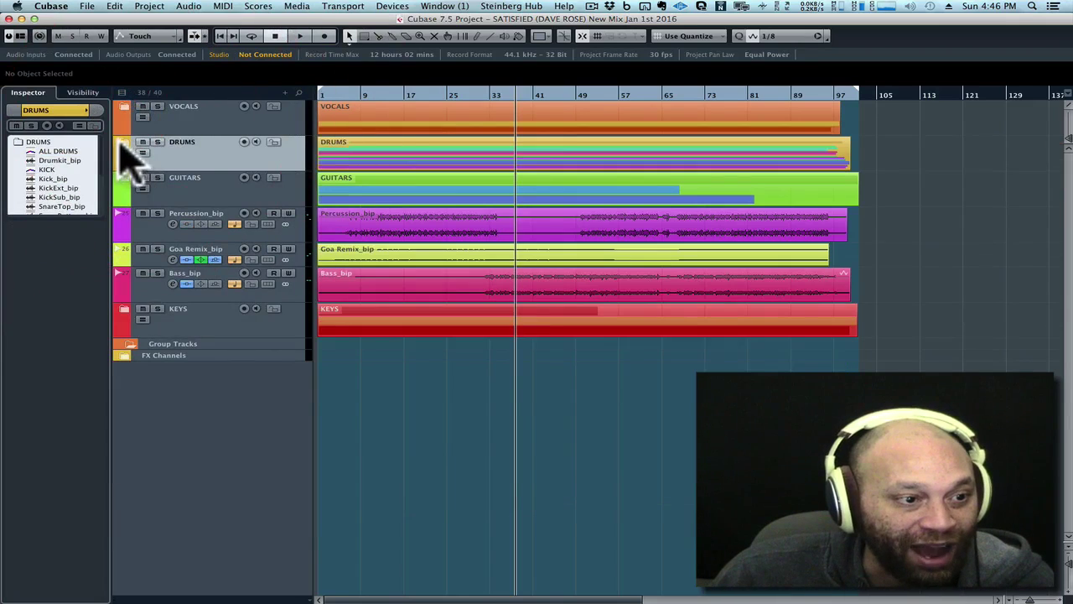
Examine the tracks inside the DRUMS and GUITARS folders, leaving both folders collapsed.
click(123, 145)
scroll(173, 238, down, 3)
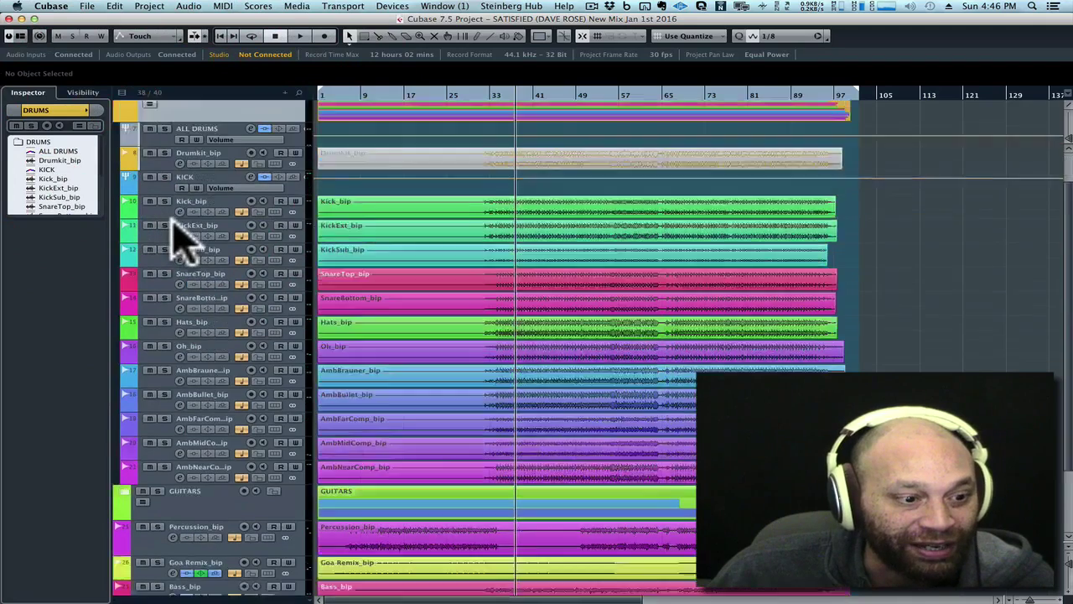
scroll(176, 239, up, 2)
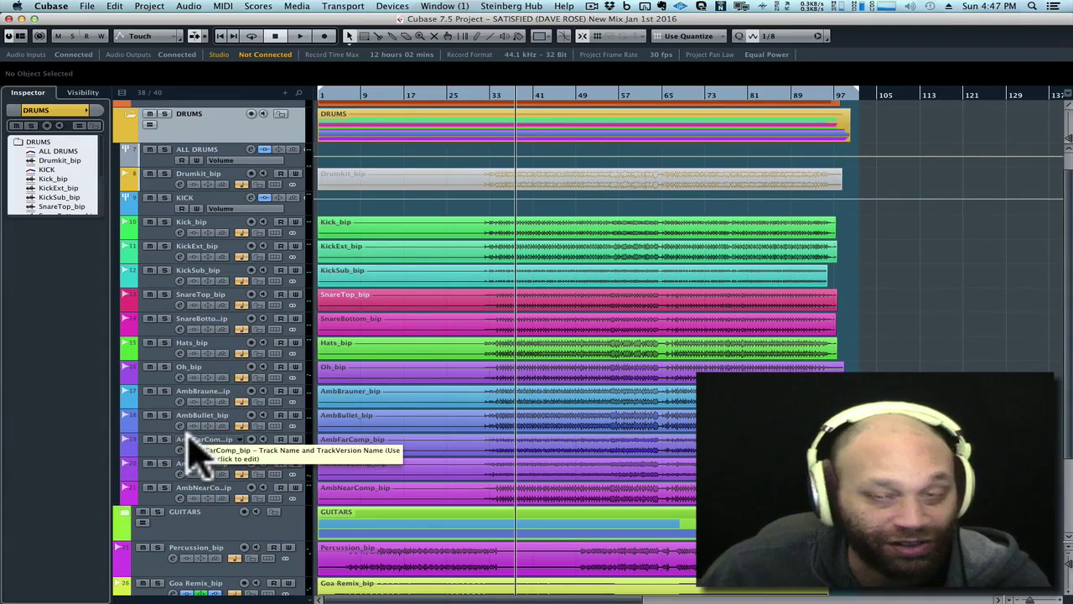
click(126, 117)
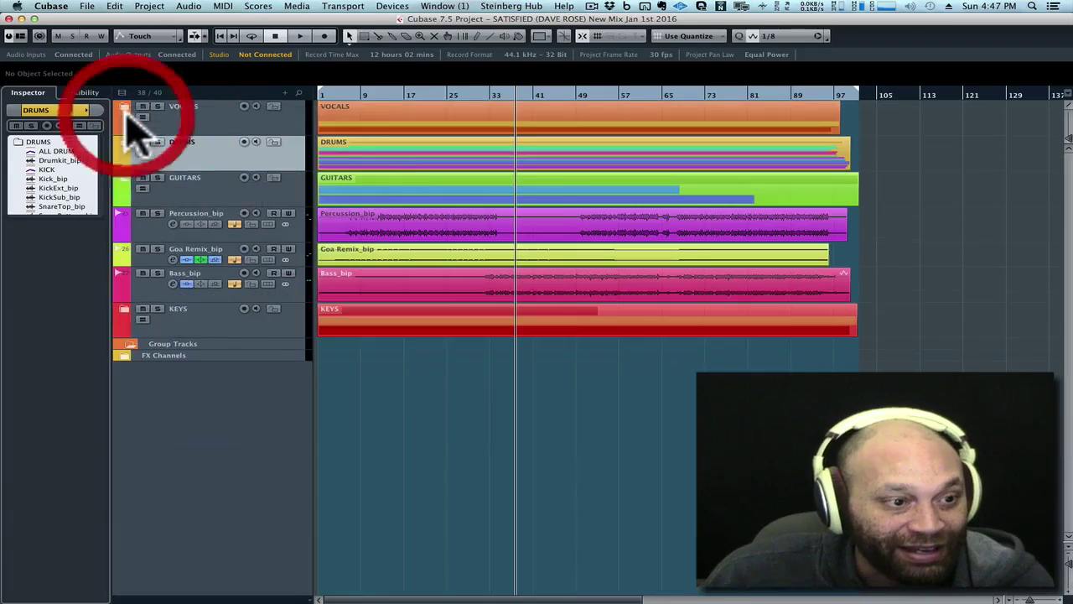
click(122, 179)
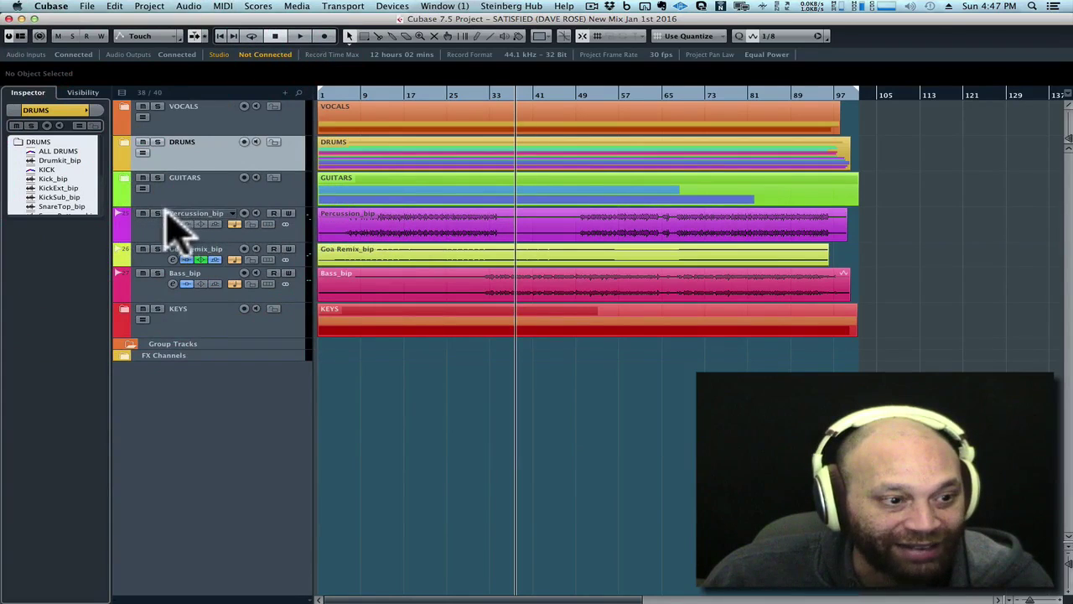
Solo Percussion_bip and play a passage from around bar 27, then stop and unsolo it.
click(158, 214)
click(457, 98)
key(space)
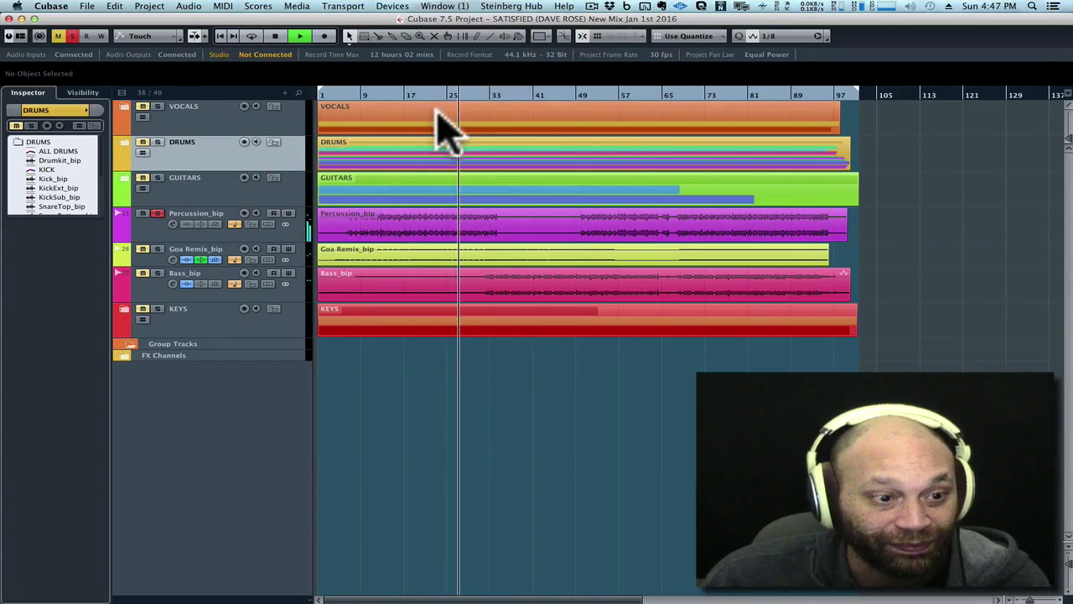
key(space)
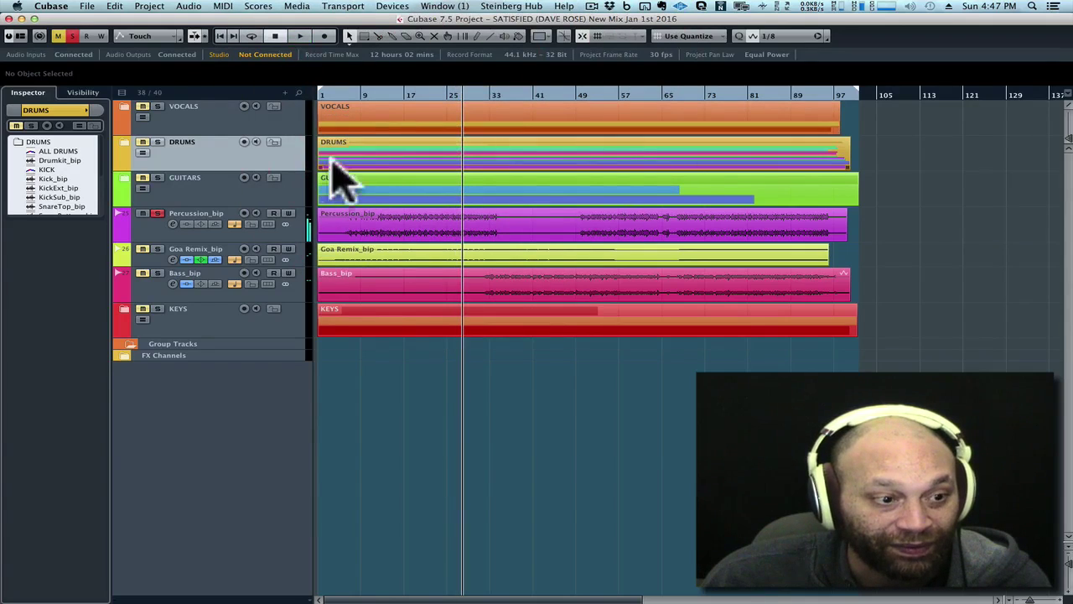
click(157, 214)
Solo Goa Remix_bip and listen to it, jumping ahead to around bar 34, then unsolo the track.
click(151, 223)
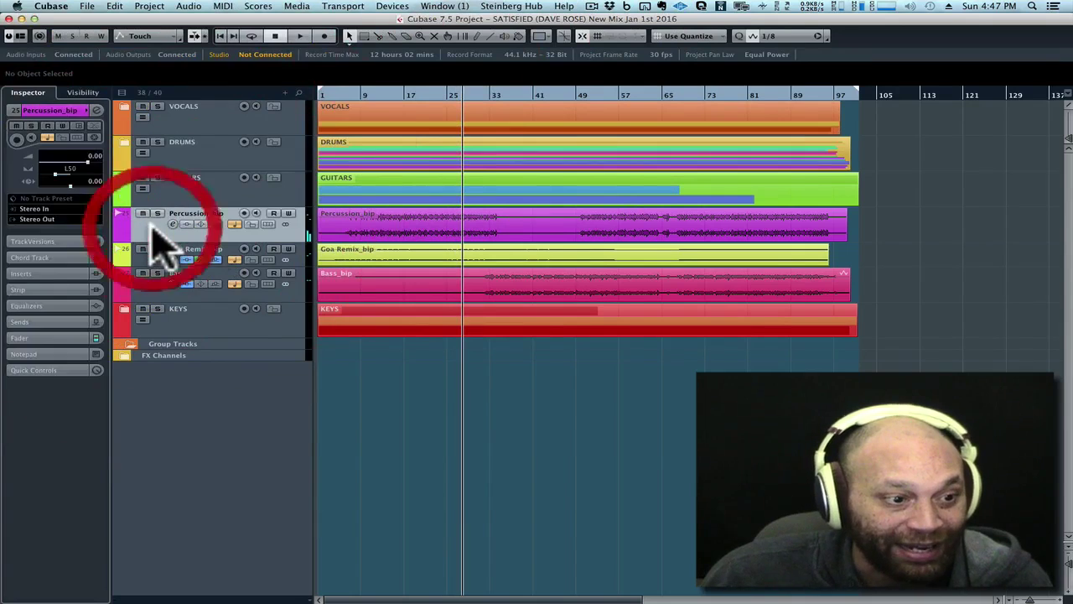
click(149, 260)
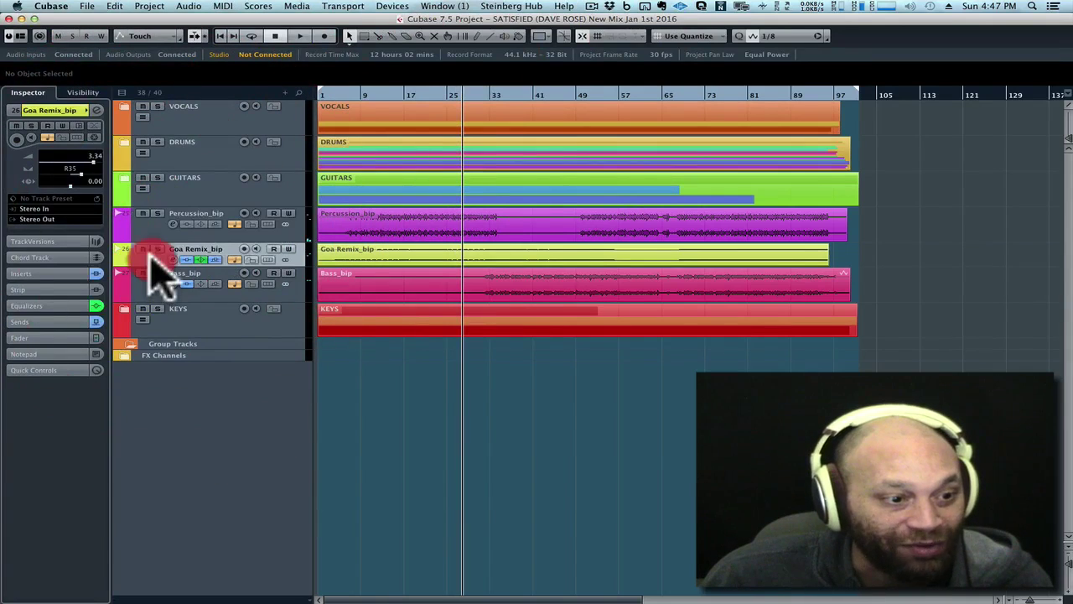
click(158, 249)
key(space)
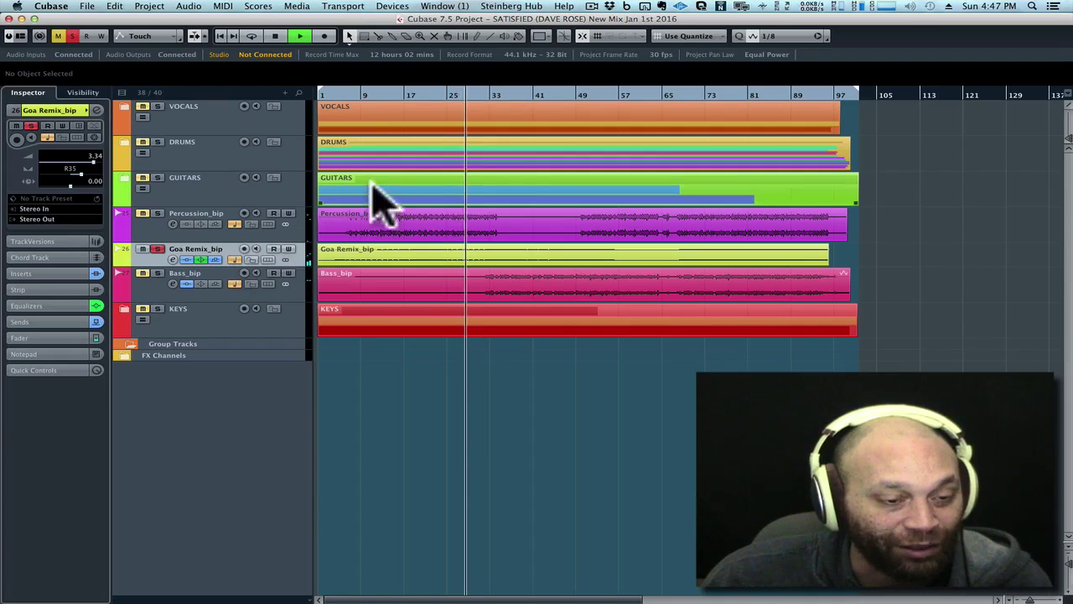
click(498, 94)
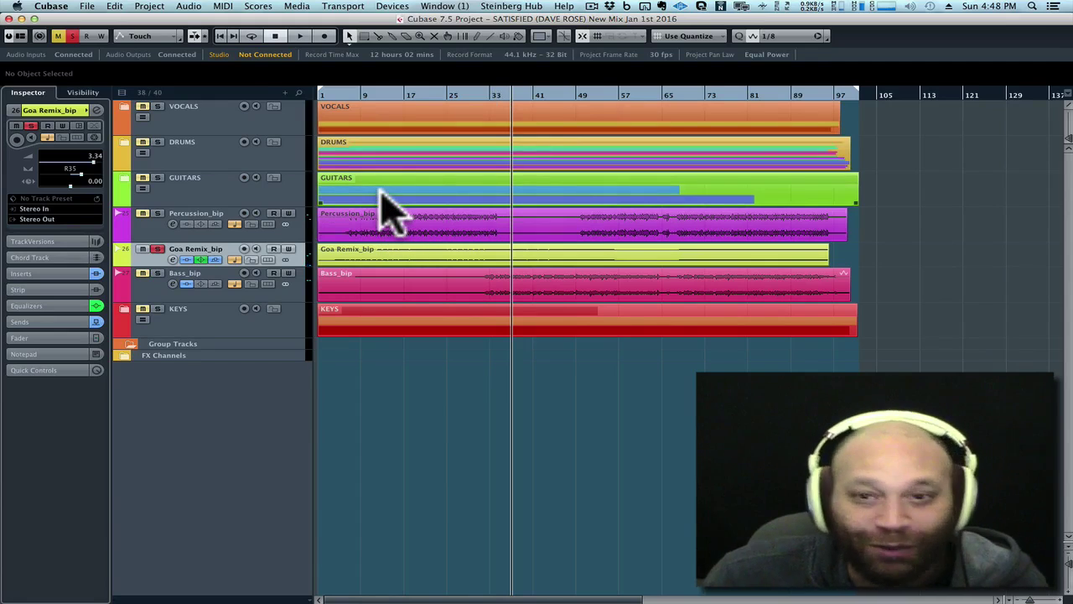
click(156, 249)
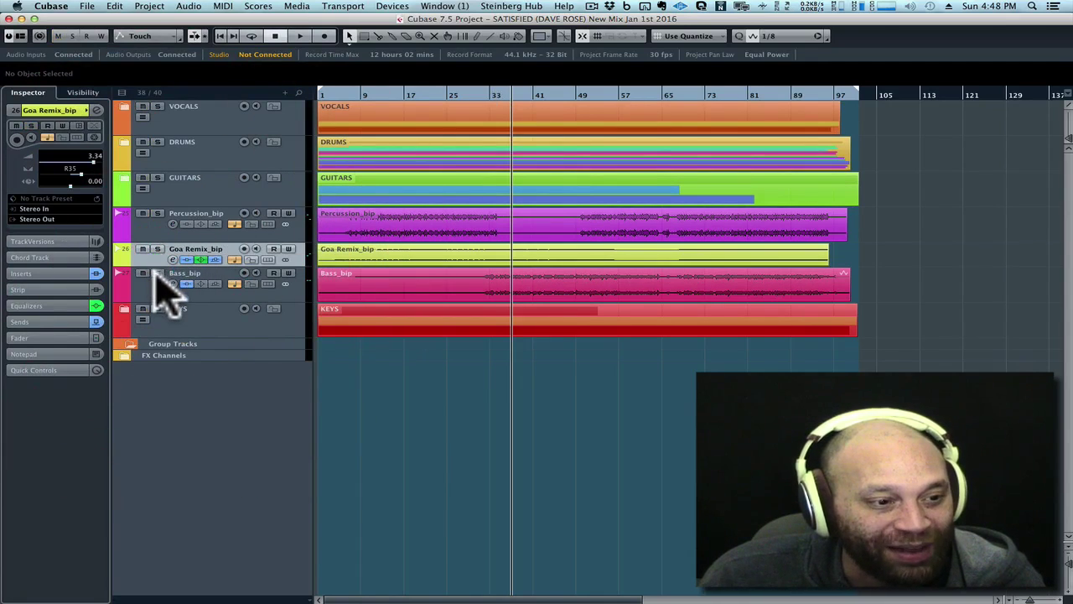
Solo Bass_bip, play a short passage, then stop playback and unsolo the track.
click(156, 273)
key(space)
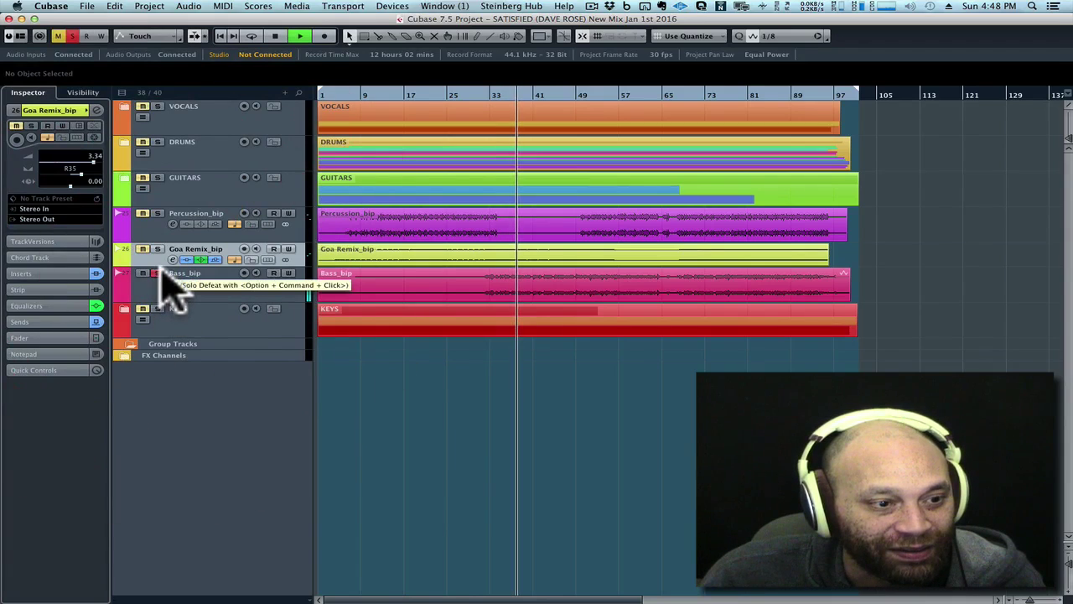
key(space)
click(162, 276)
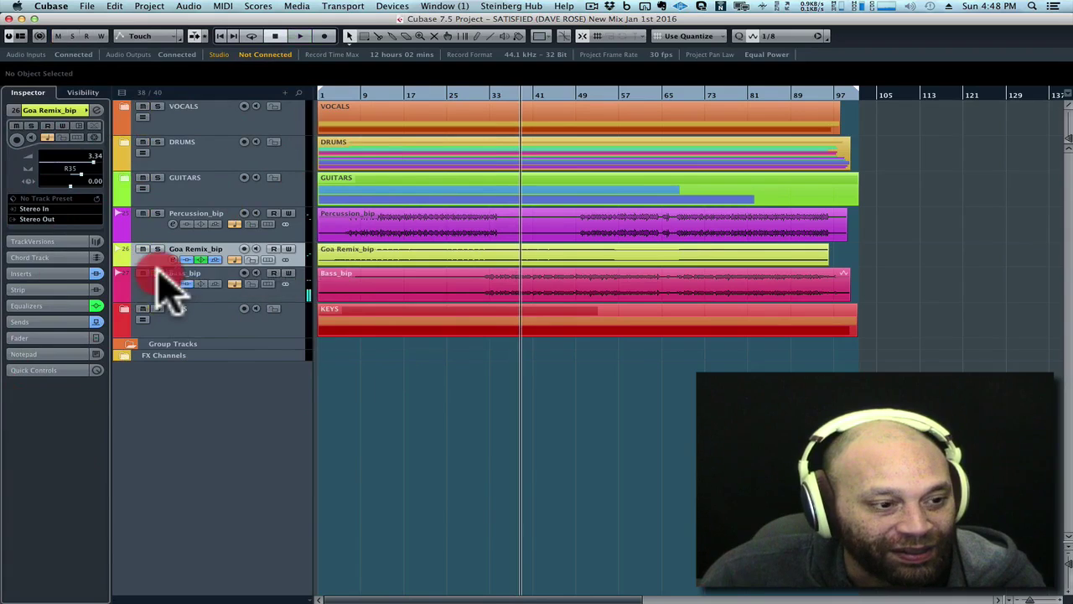
Solo the KEYS folder, play a short passage, then stop playback and unsolo the folder.
click(157, 309)
key(space)
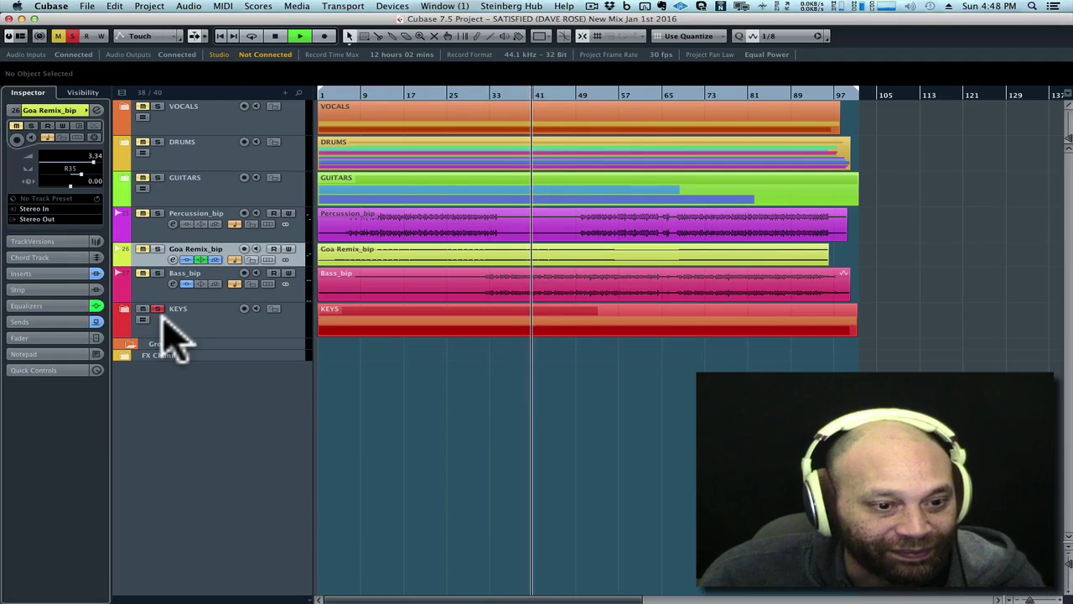
key(space)
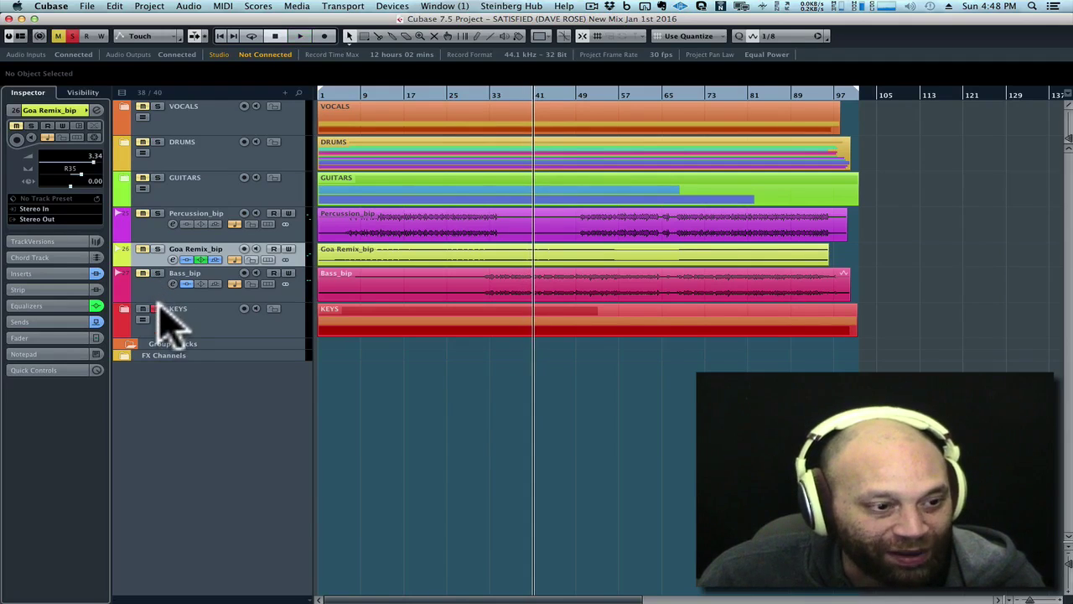
click(158, 310)
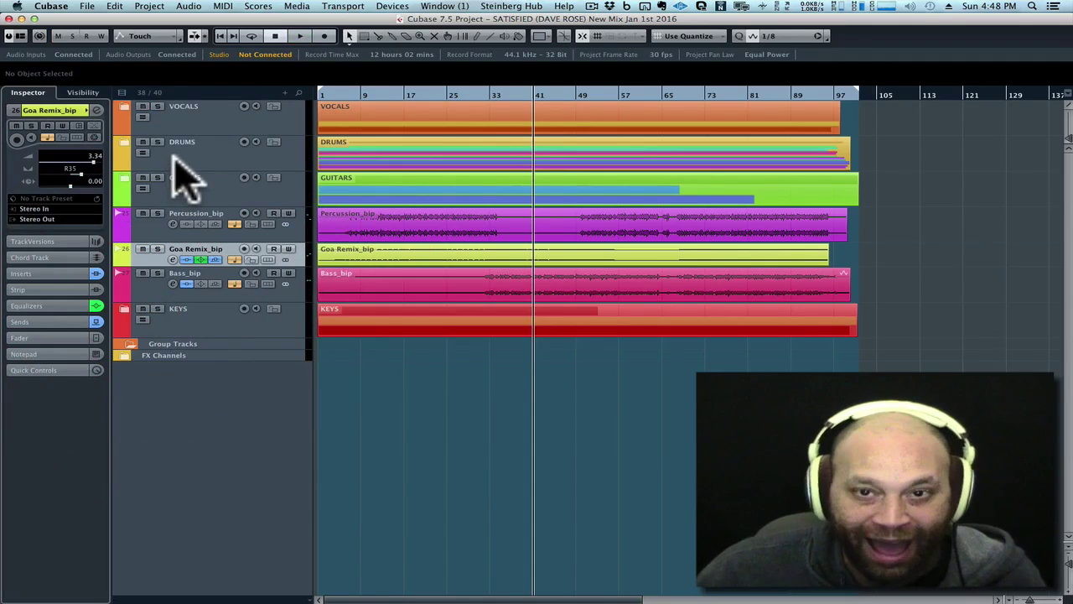
Listen to the DRUMS folder soloed for a few bars, then stop and select its track.
click(158, 142)
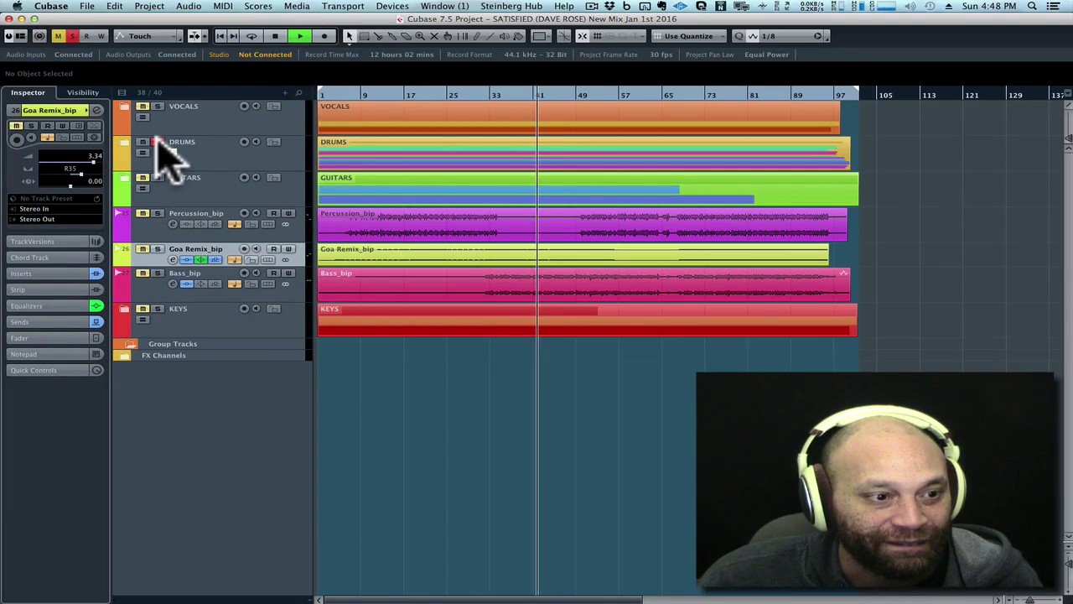
key(space)
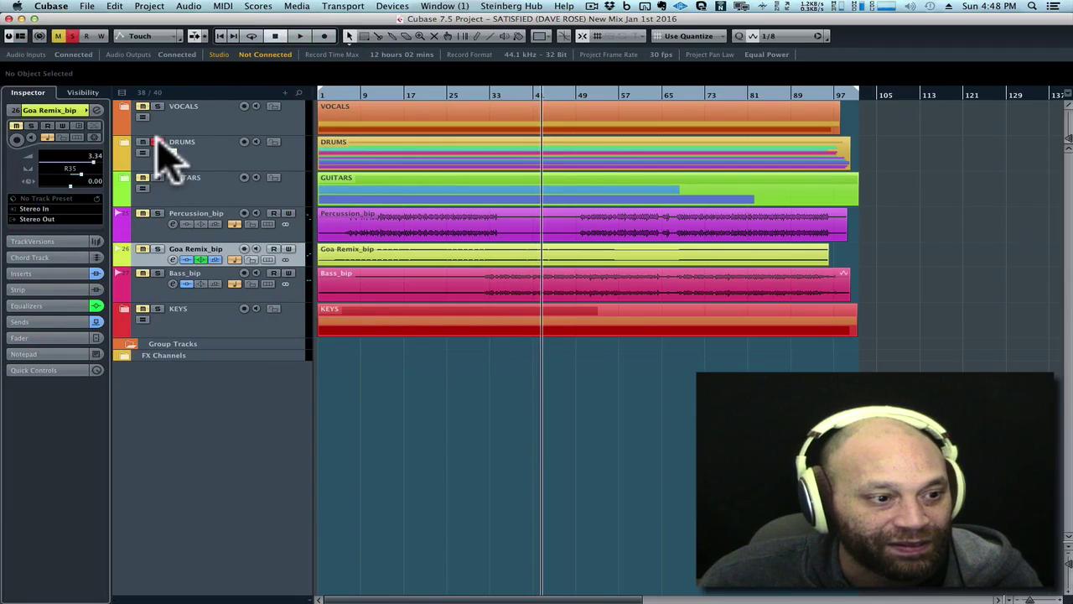
click(159, 163)
Expand the soloed GUITARS folder and listen to the lead parts around bars 58 and 74, then stop and unsolo it.
key(space)
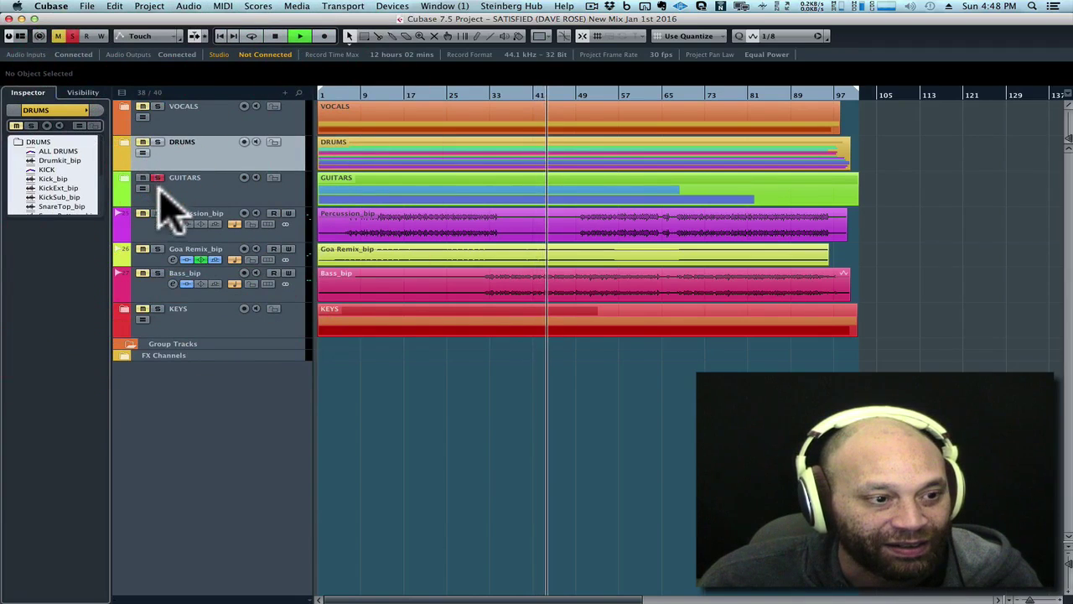
click(124, 179)
click(626, 94)
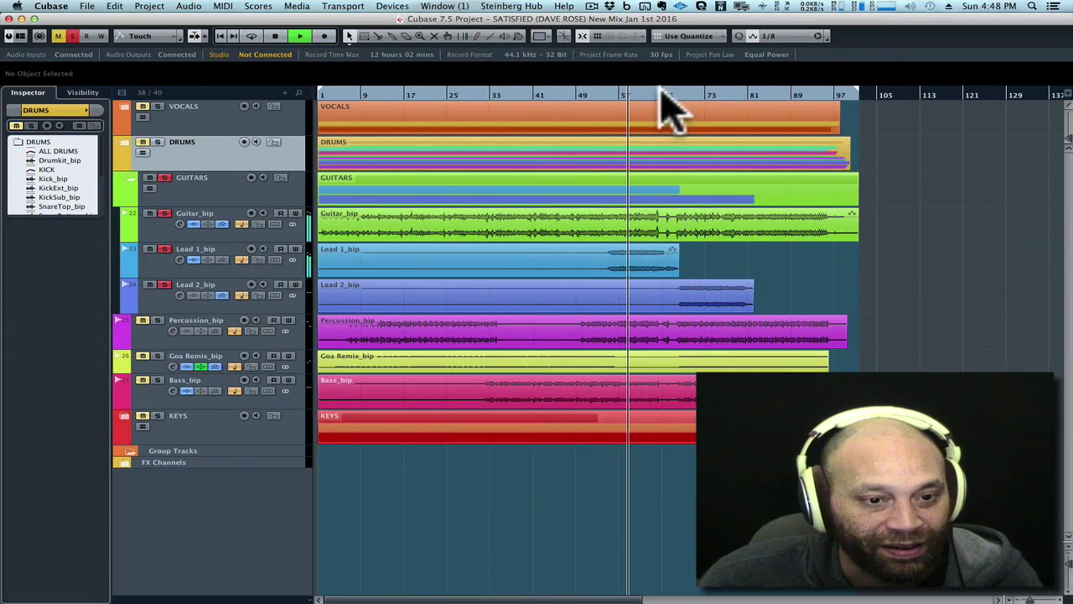
click(712, 92)
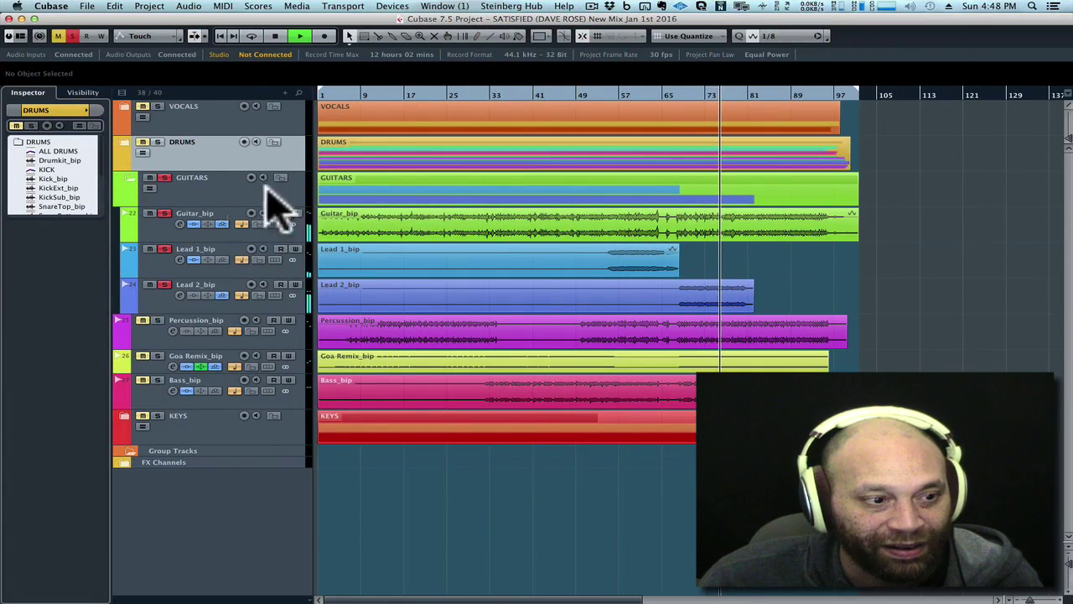
key(space)
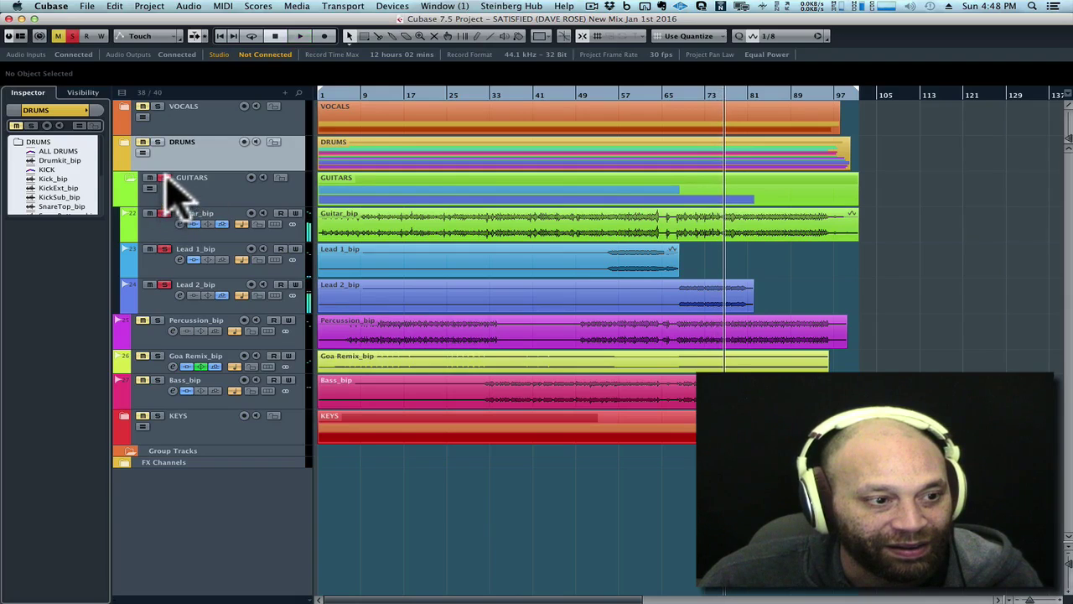
click(165, 177)
Solo the VOCALS folder, play a short passage from around bar 50, stop playback and unsolo the folder.
click(157, 106)
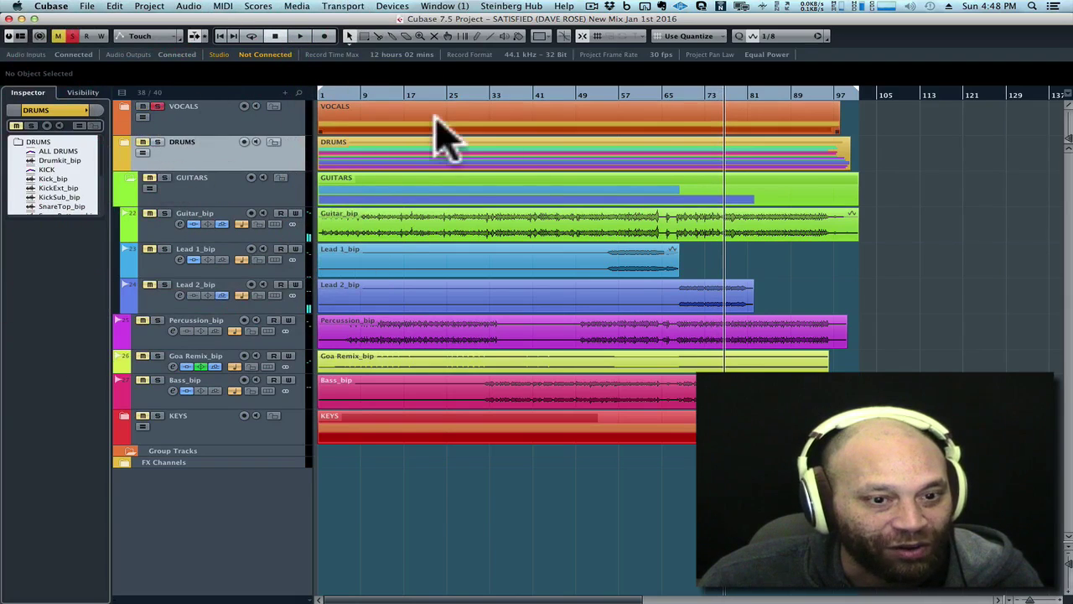
click(582, 95)
key(space)
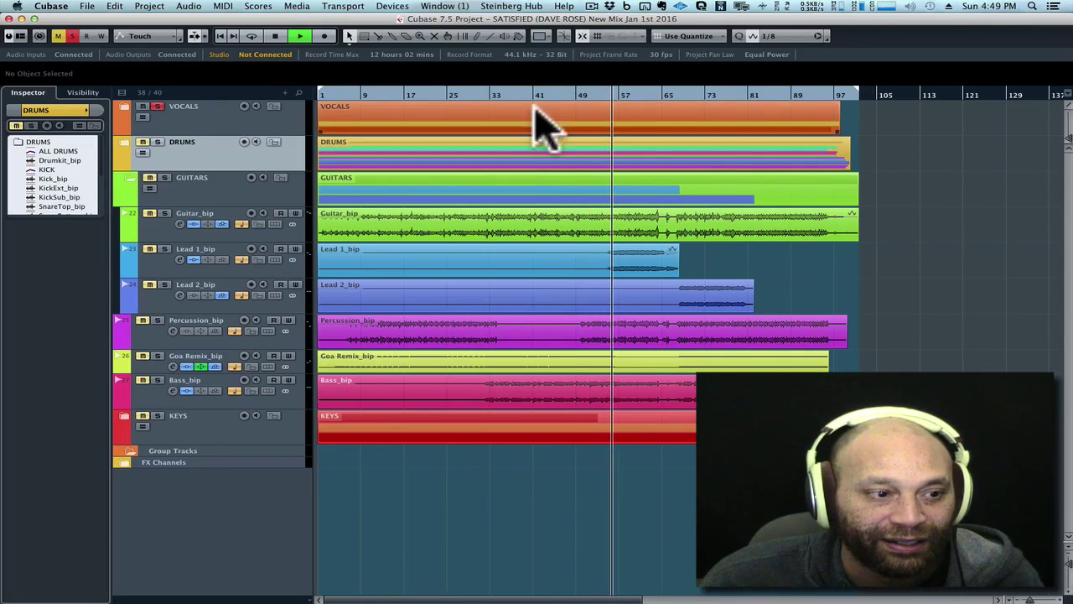
click(157, 106)
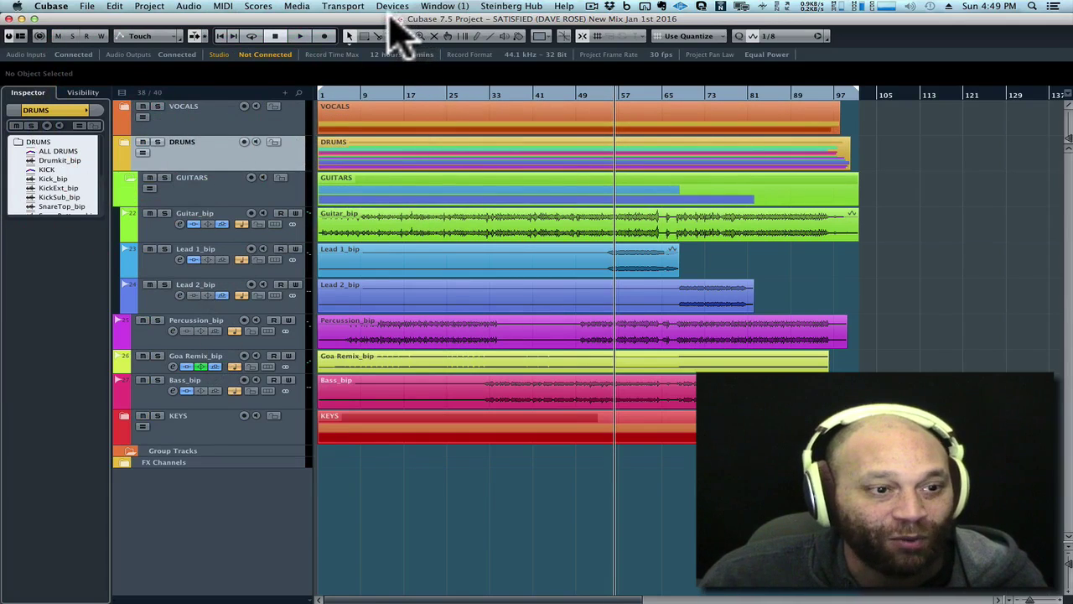
Open the MixConsole and look across its channels from the vocals through the drums to the guitars.
drag(391, 15, 405, 40)
key(F3)
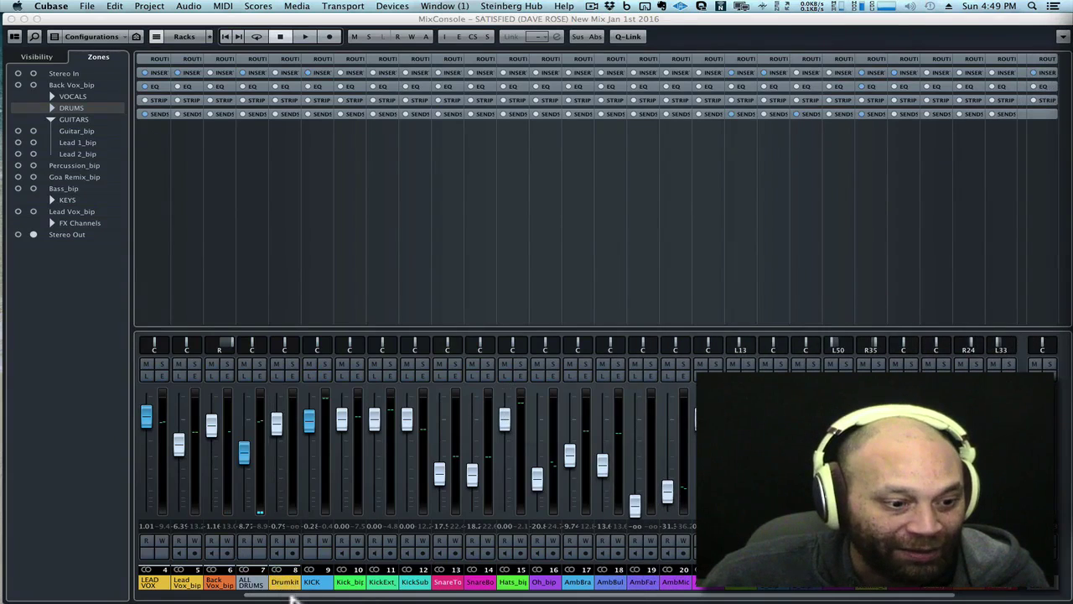
drag(293, 596, 172, 594)
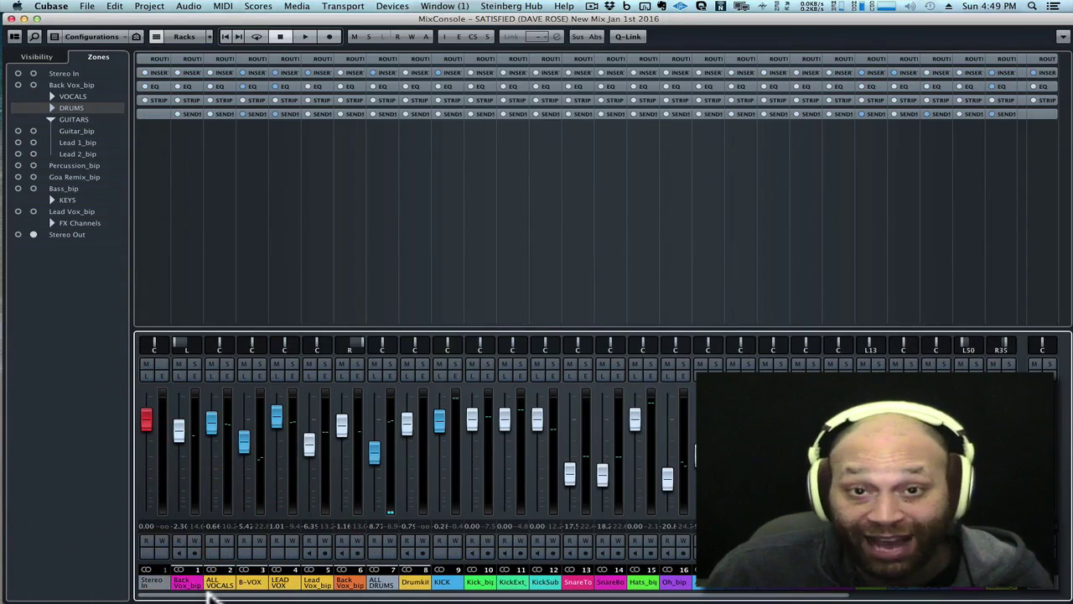
drag(225, 595, 450, 597)
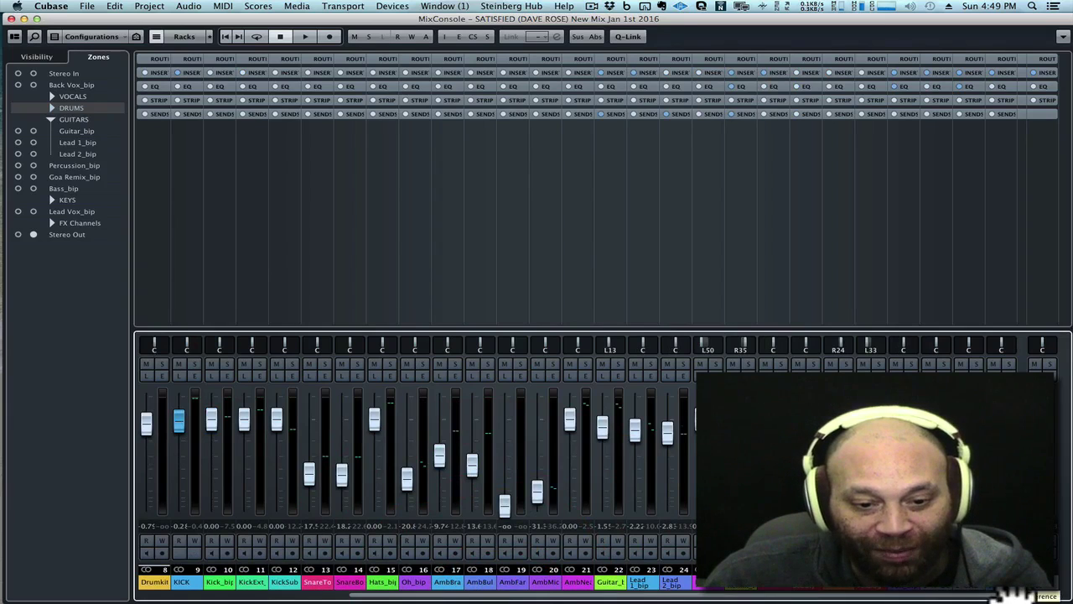
drag(923, 597, 524, 597)
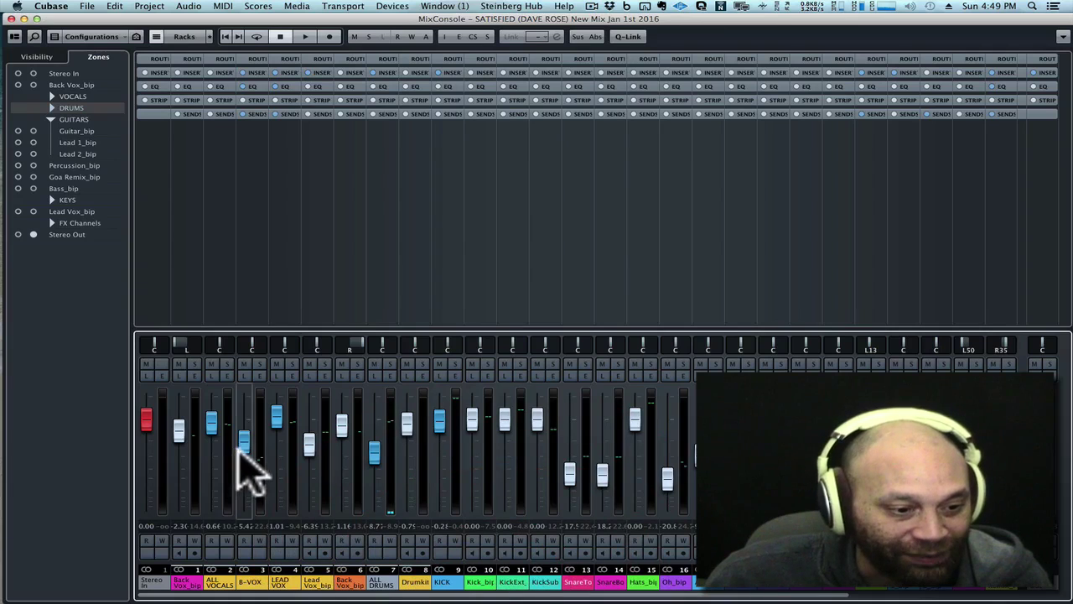
Open the ALL VOCALS channel settings, switch to the B-VOX group channel and listen to it soloed for a short passage.
click(227, 375)
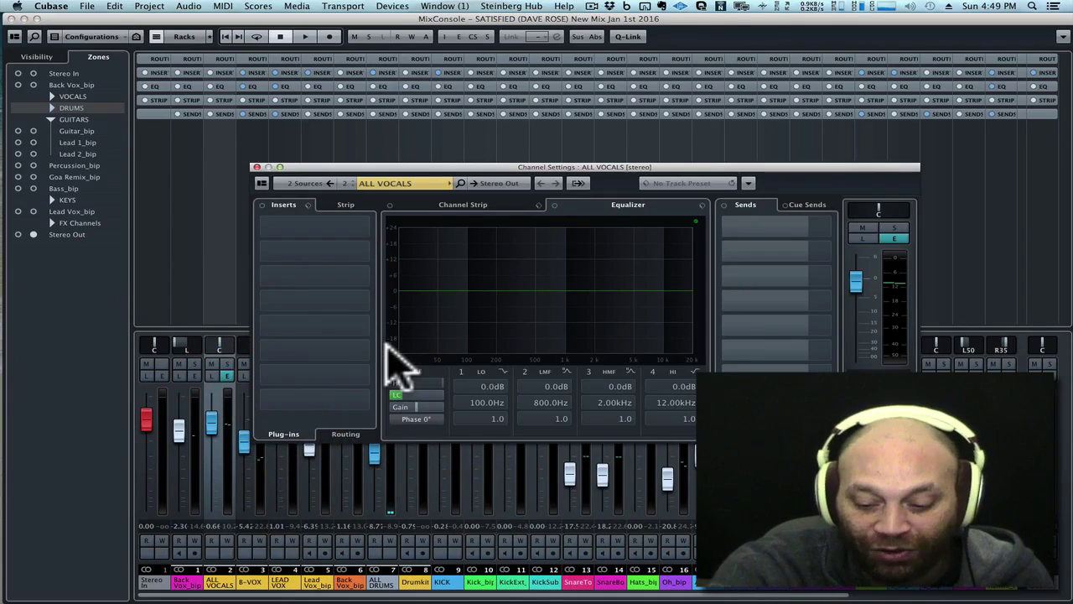
key(Right)
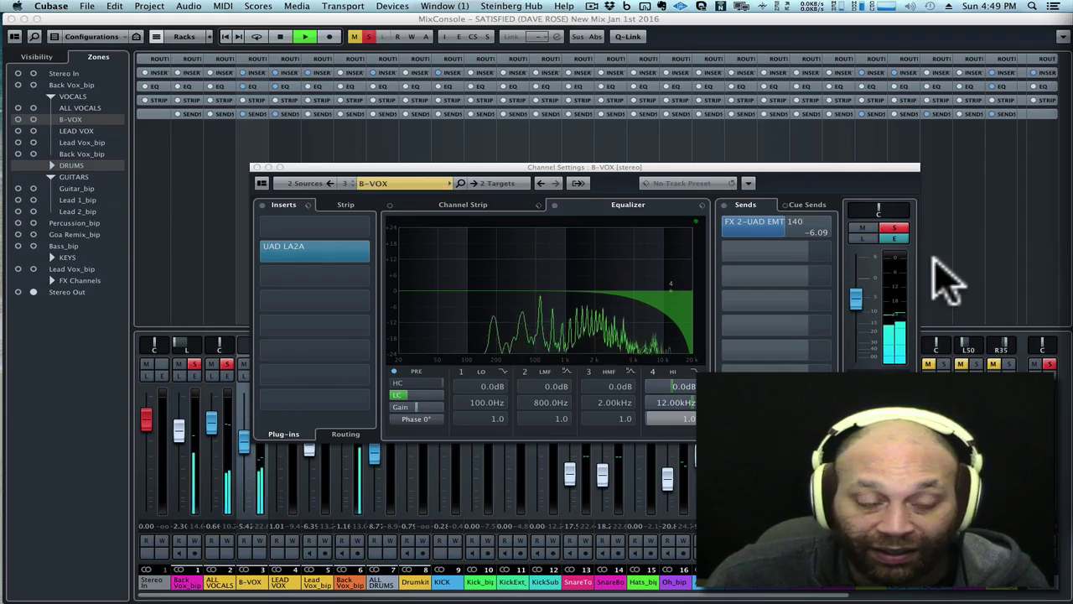
key(space)
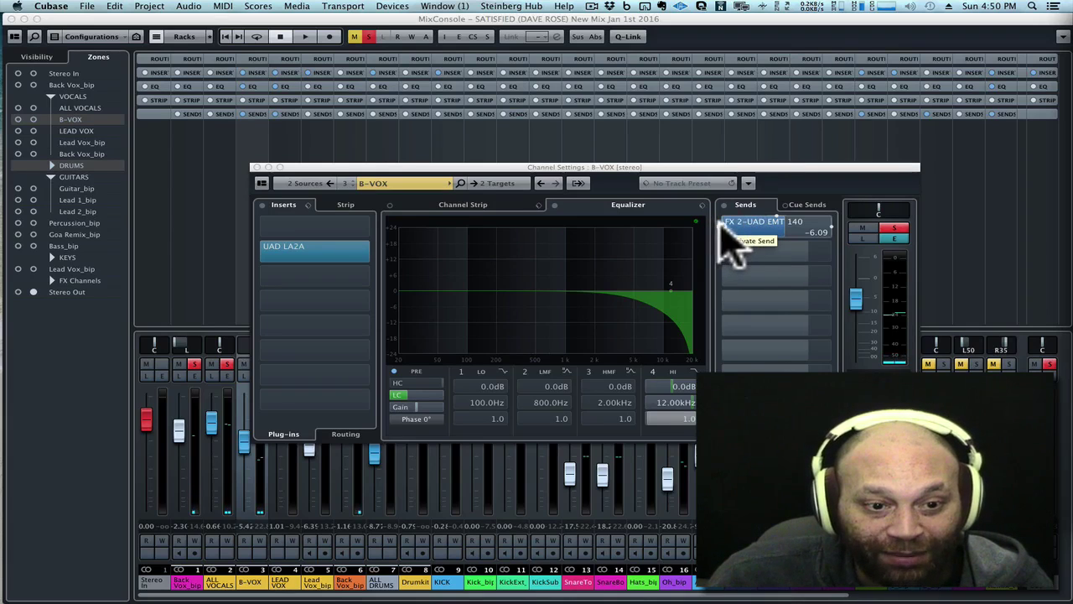
Compare B-VOX without and with its FX 2-UAD EMT 140 send by deactivating it, playing a passage, and reactivating it.
click(728, 233)
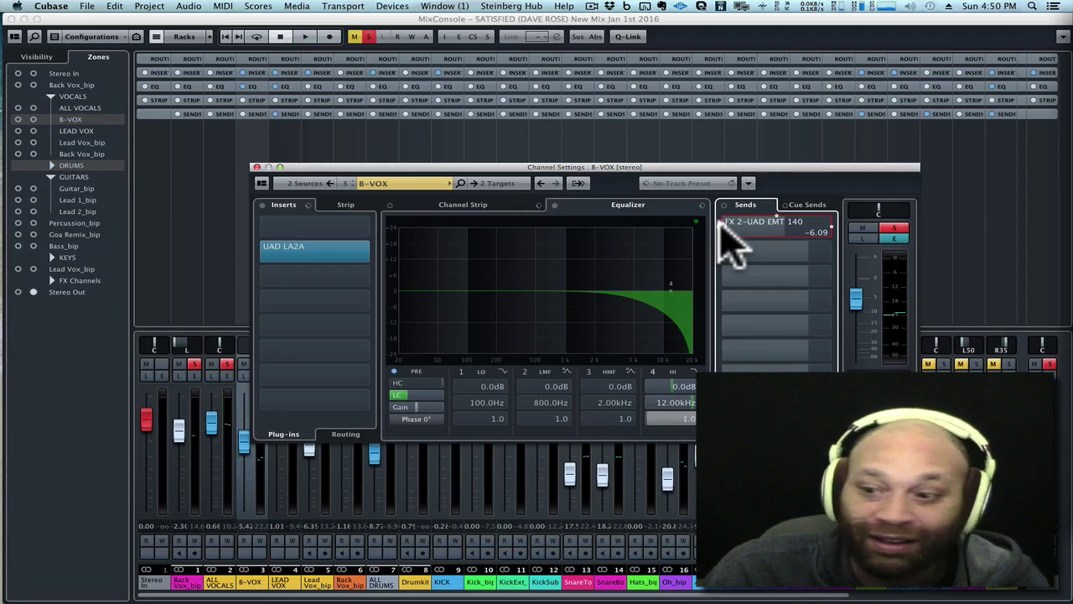
key(space)
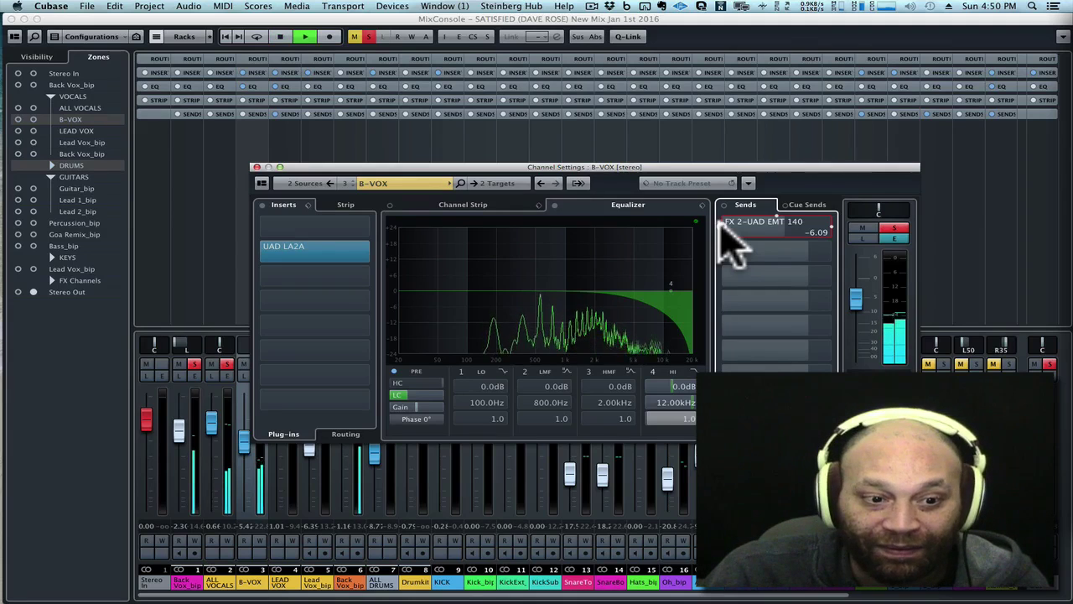
key(space)
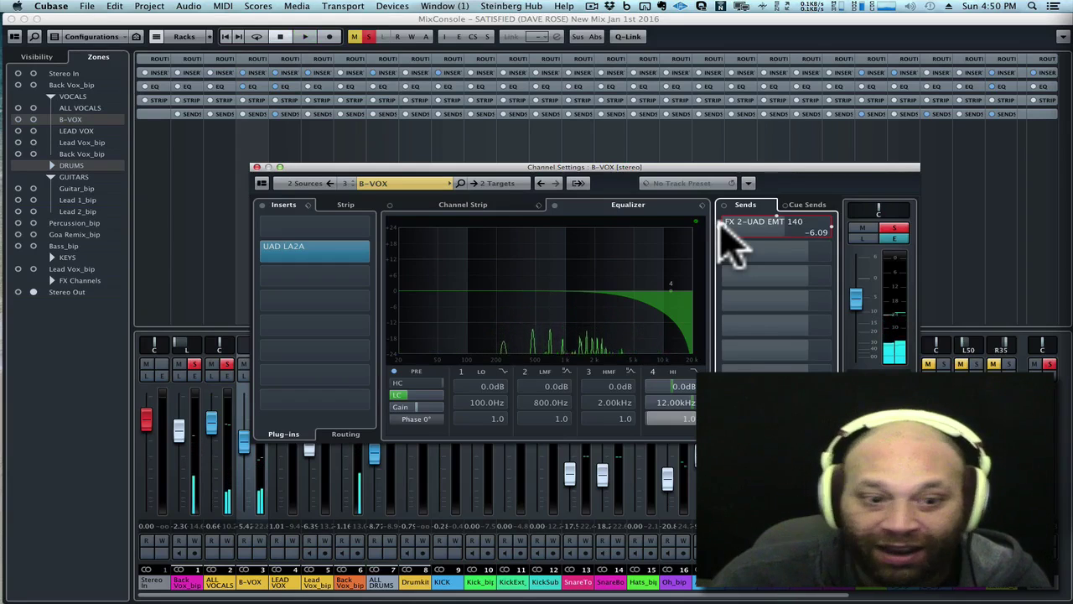
click(721, 223)
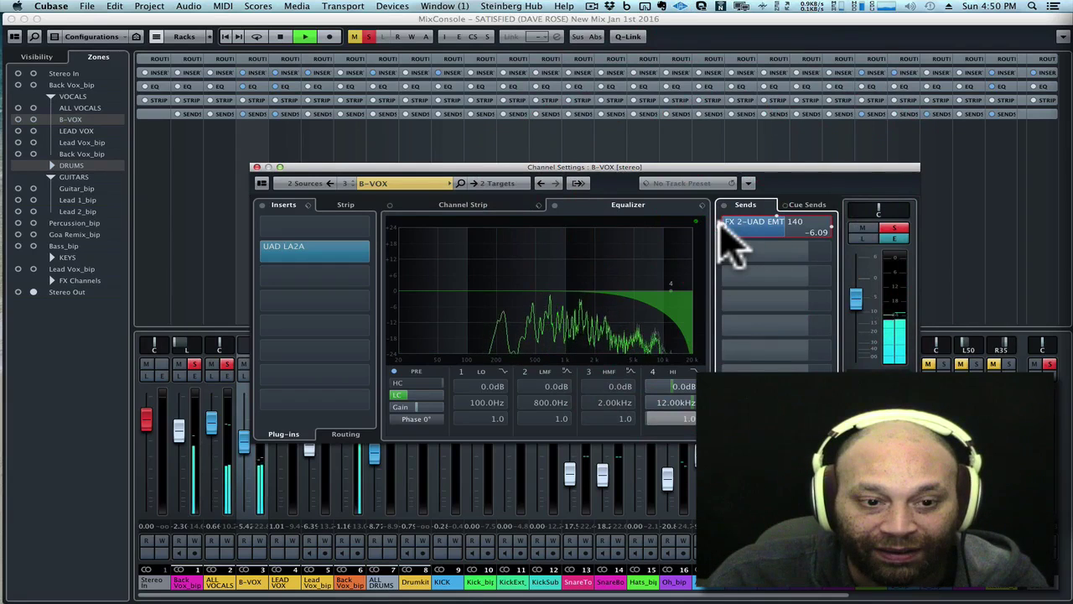
Open the UAD LA2A insert on B-VOX, place its window over the channel settings and watch its meter during playback.
click(309, 249)
drag(523, 88, 539, 257)
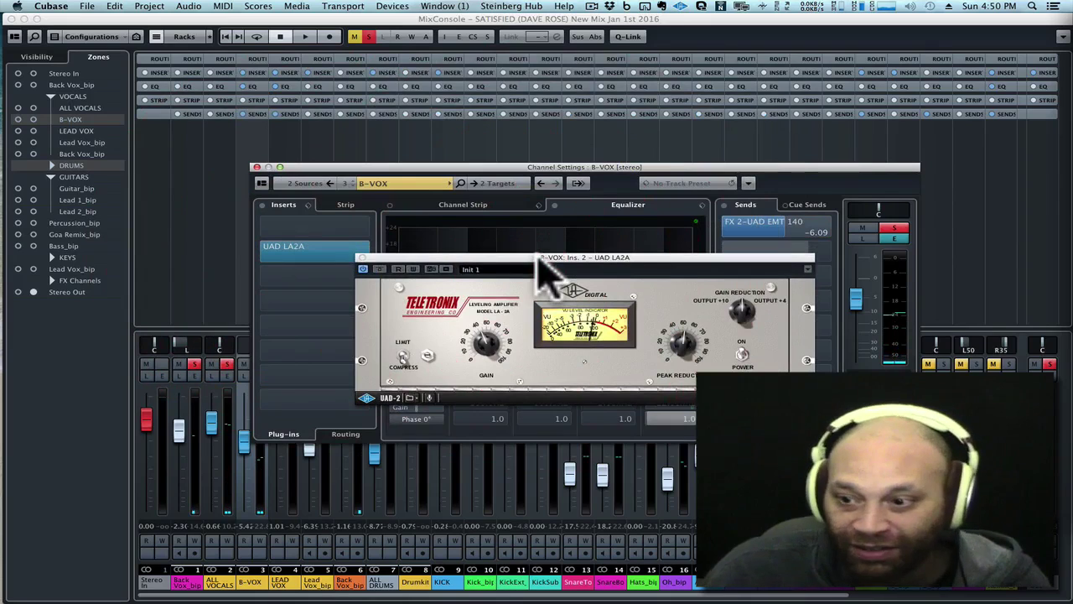
key(space)
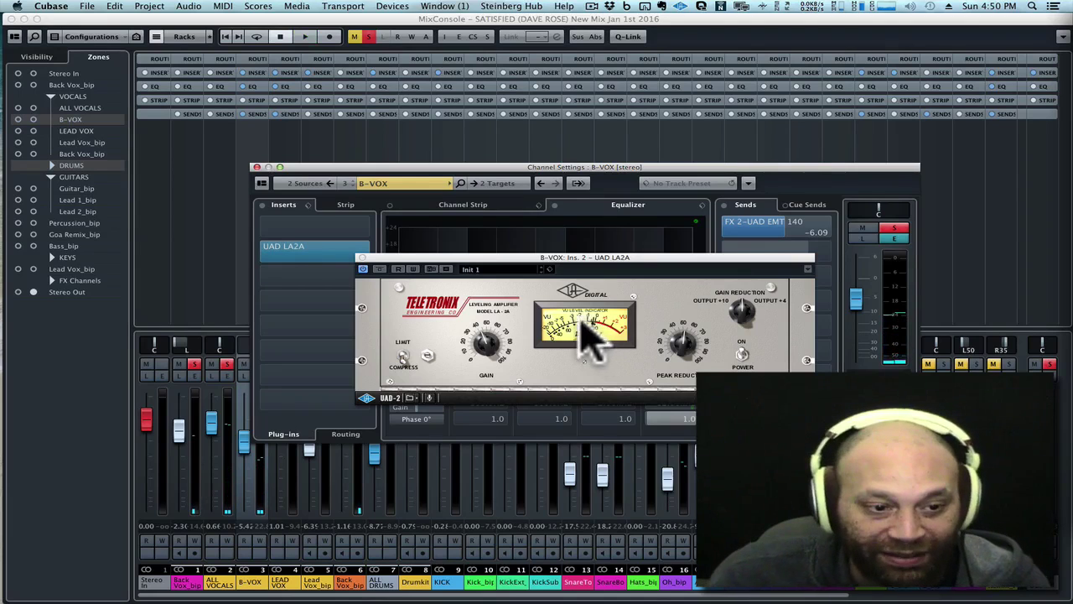
drag(537, 255, 527, 256)
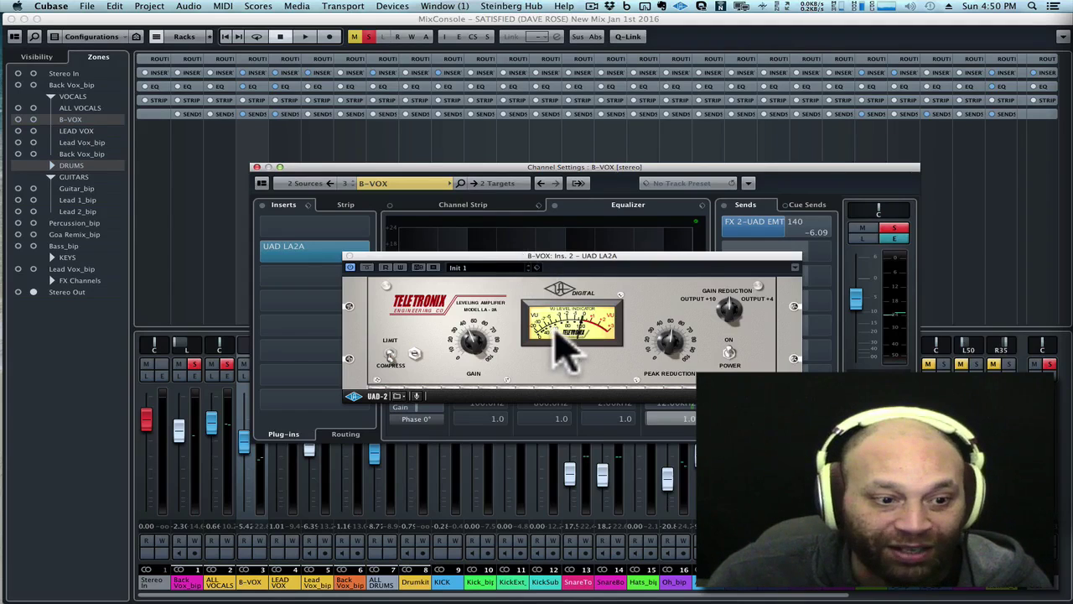
key(space)
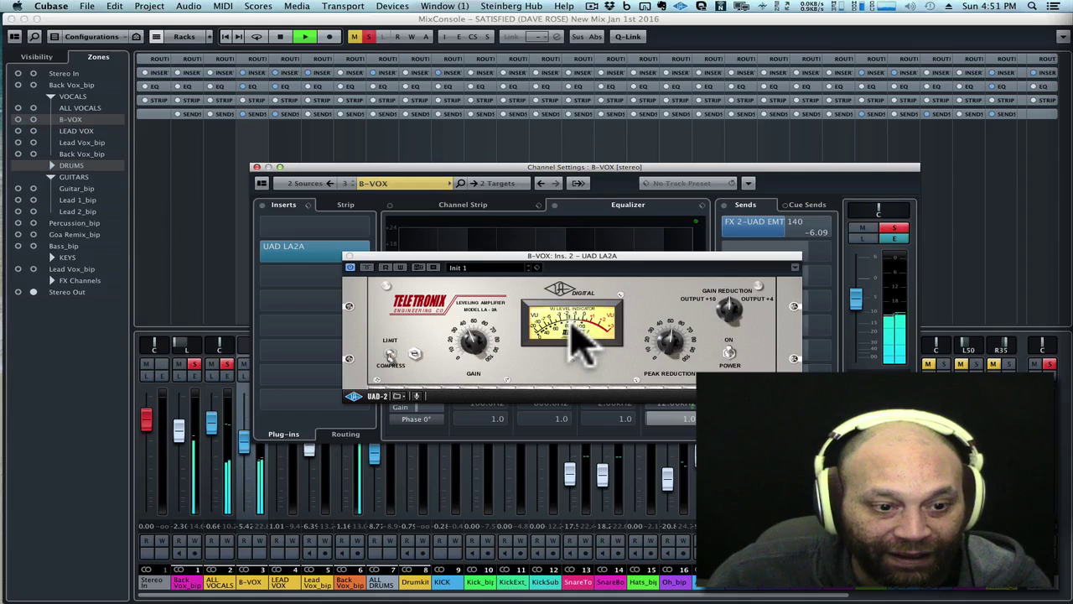
key(space)
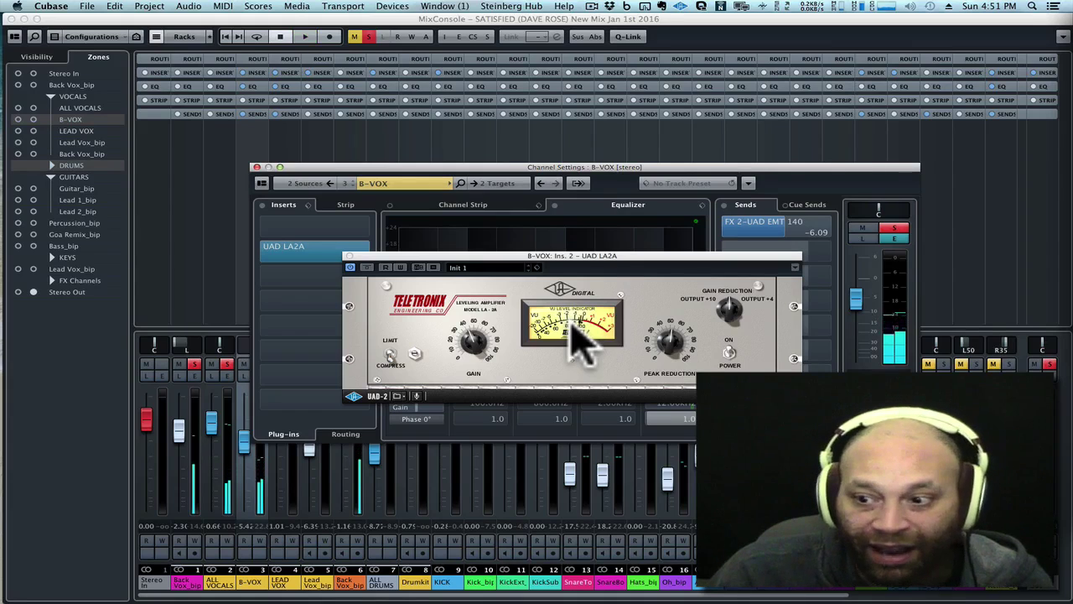
Bypass the UAD LA2A and play the soloed backing vocals, and play them again with the compressor re-engaged.
click(365, 268)
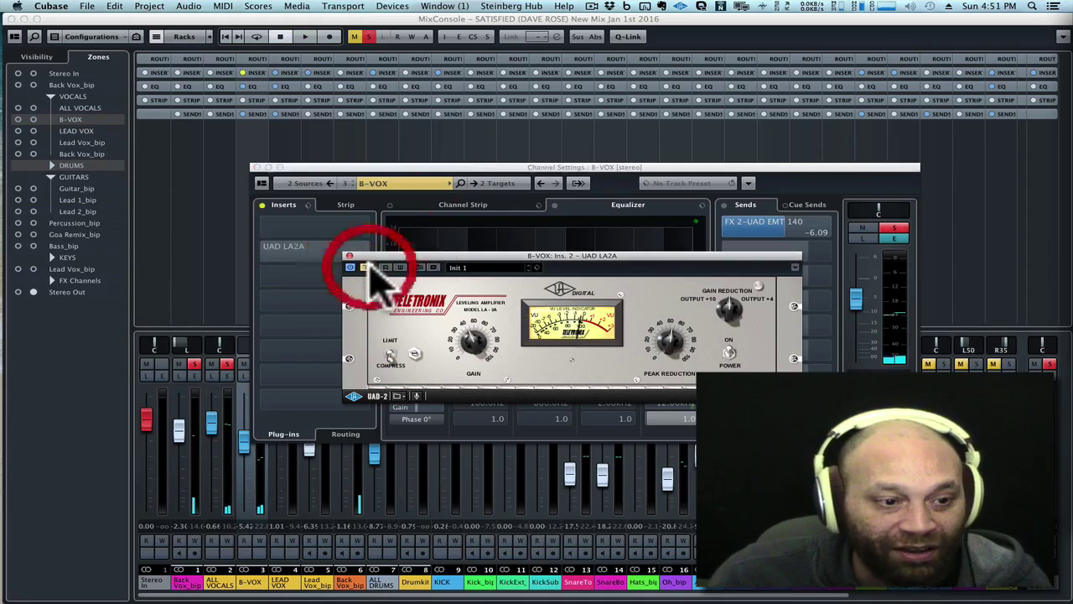
key(space)
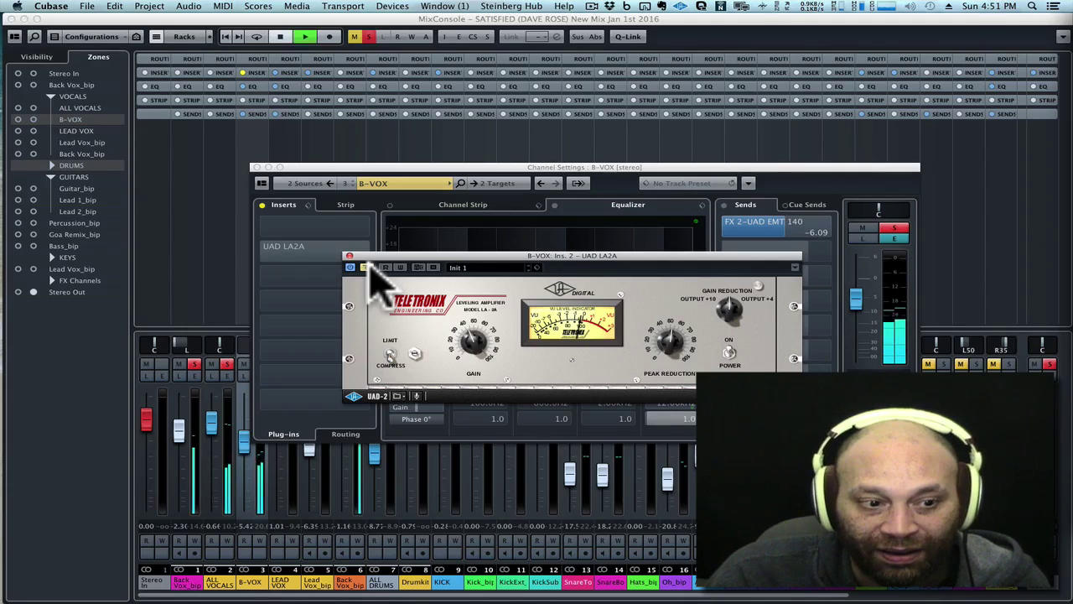
key(space)
click(371, 270)
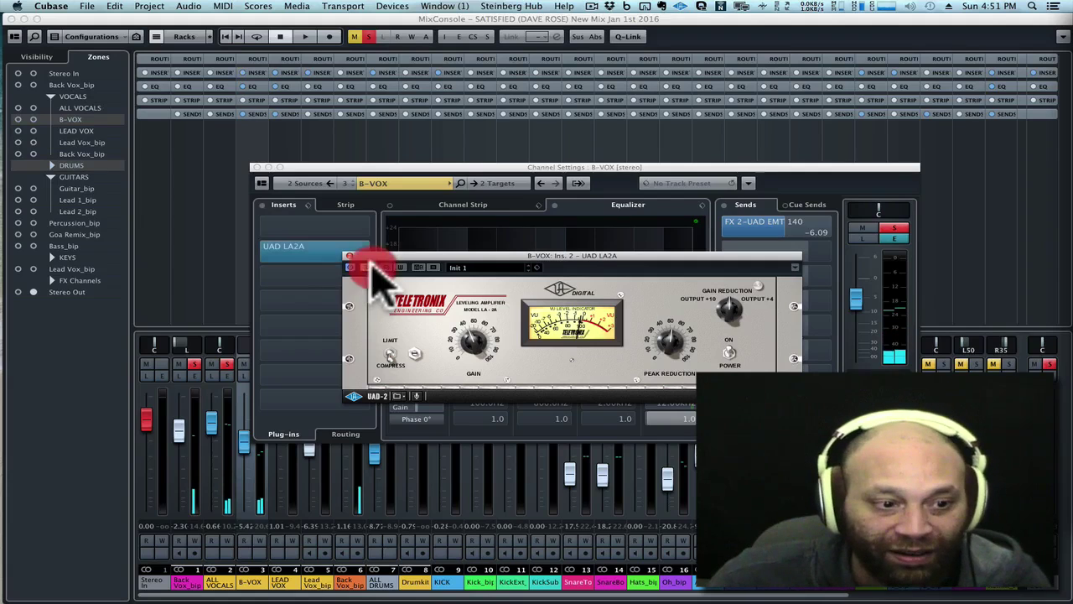
key(space)
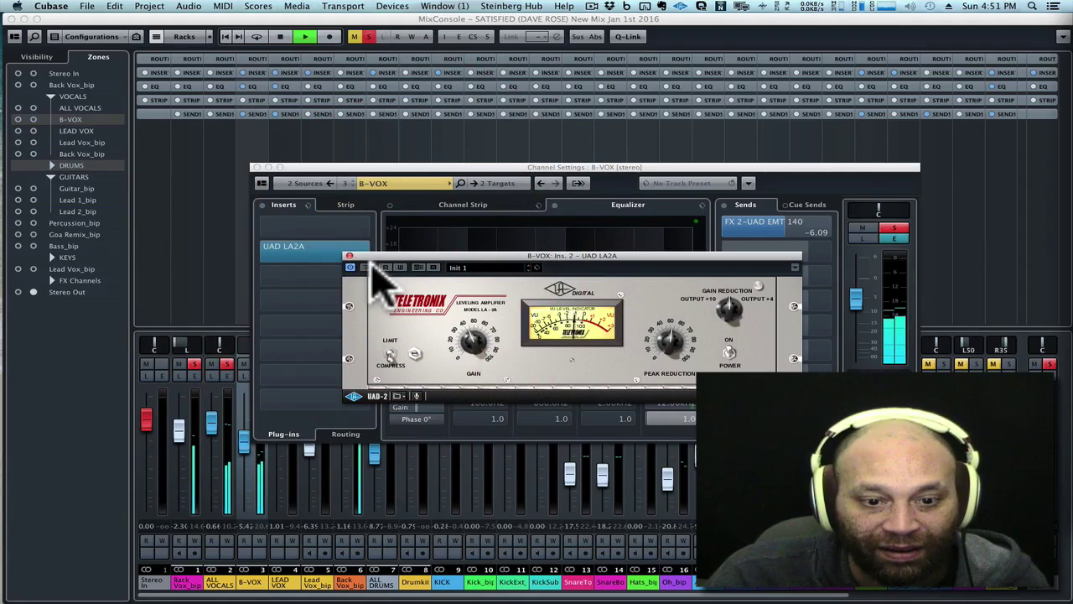
key(space)
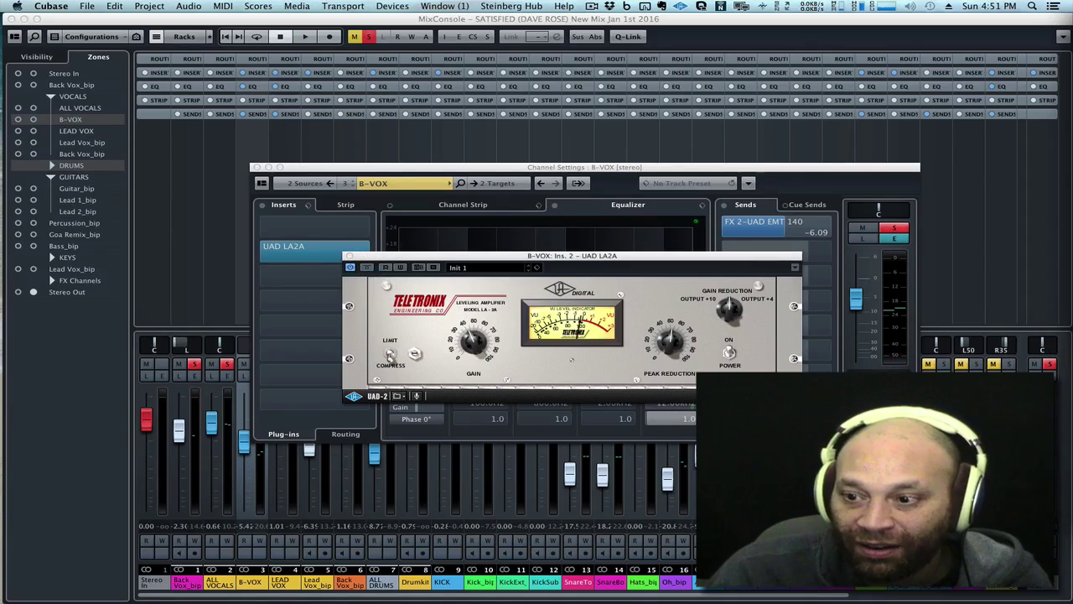
Listen to two short passages of the backing vocals with the lead vocal soloed alongside them and the UAD LA2A active.
key(space)
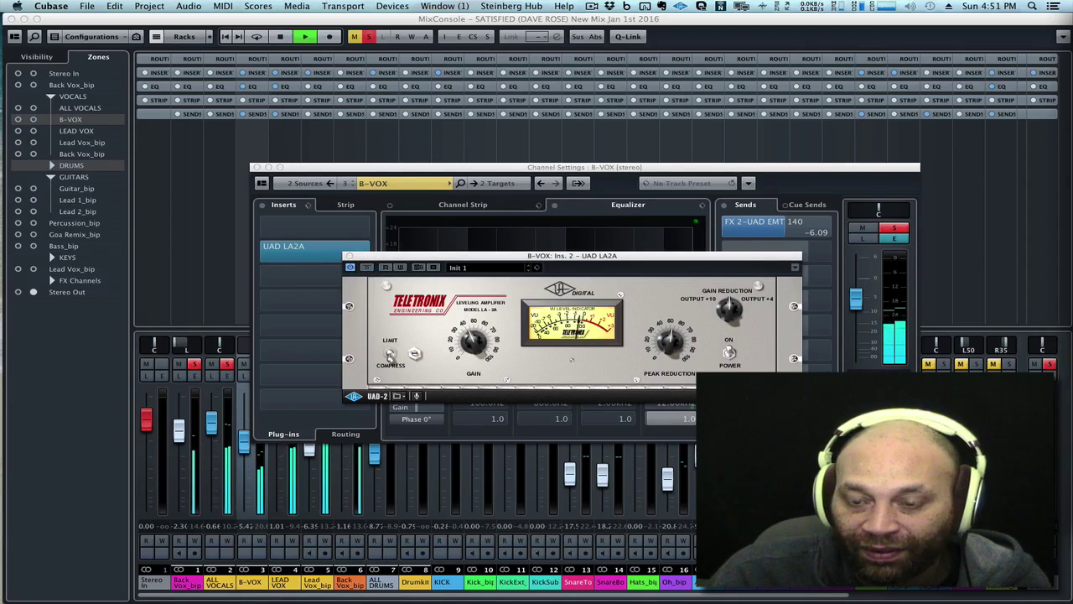
key(space)
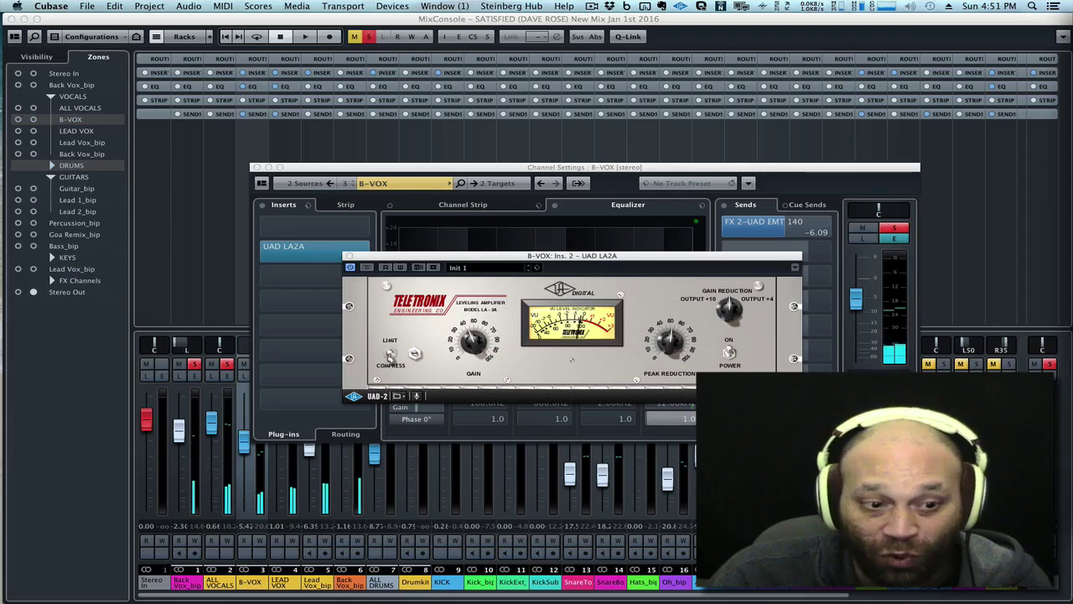
key(space)
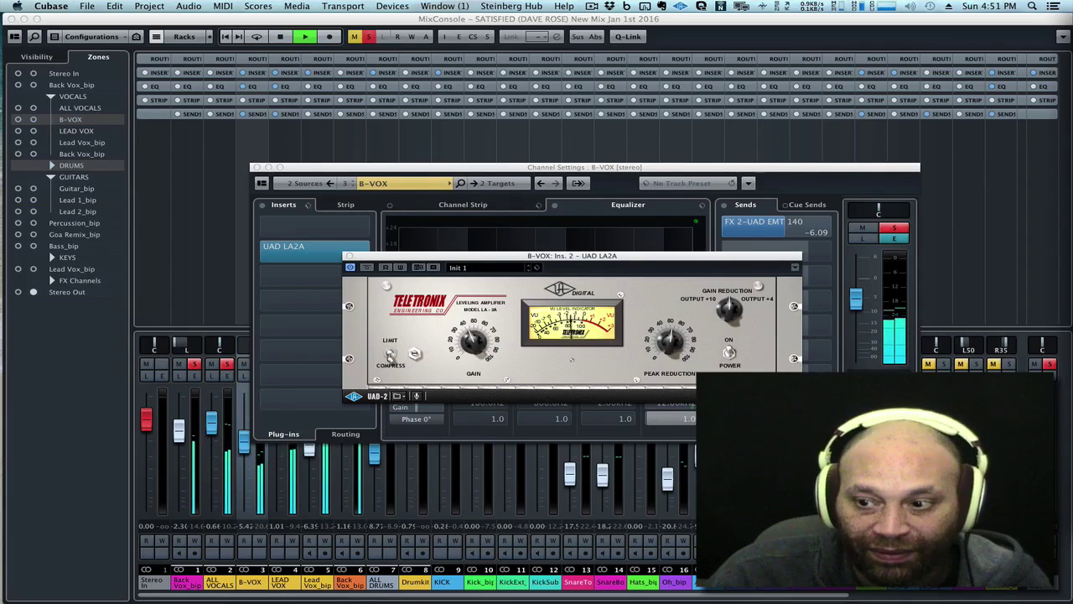
key(space)
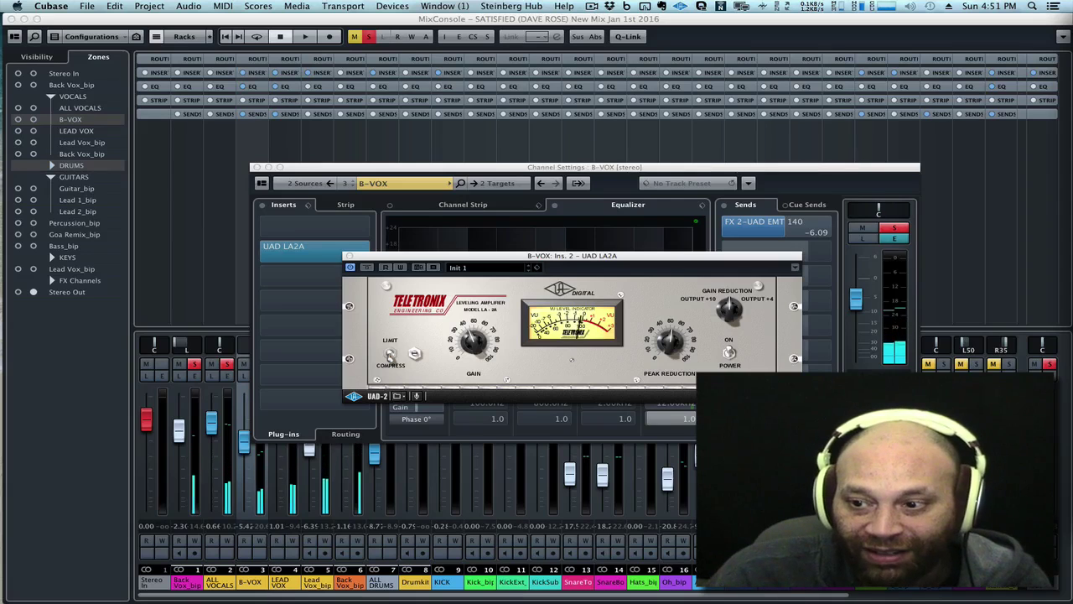
Compare the combined lead and backing vocals with the B-VOX UAD LA2A bypassed and re-engaged during playback.
key(space)
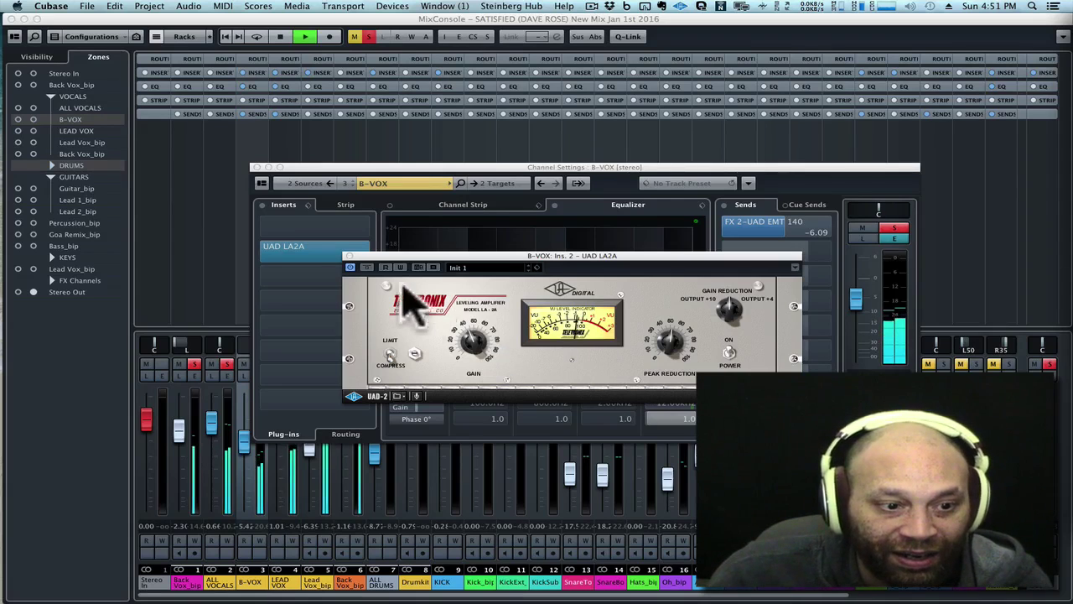
click(370, 271)
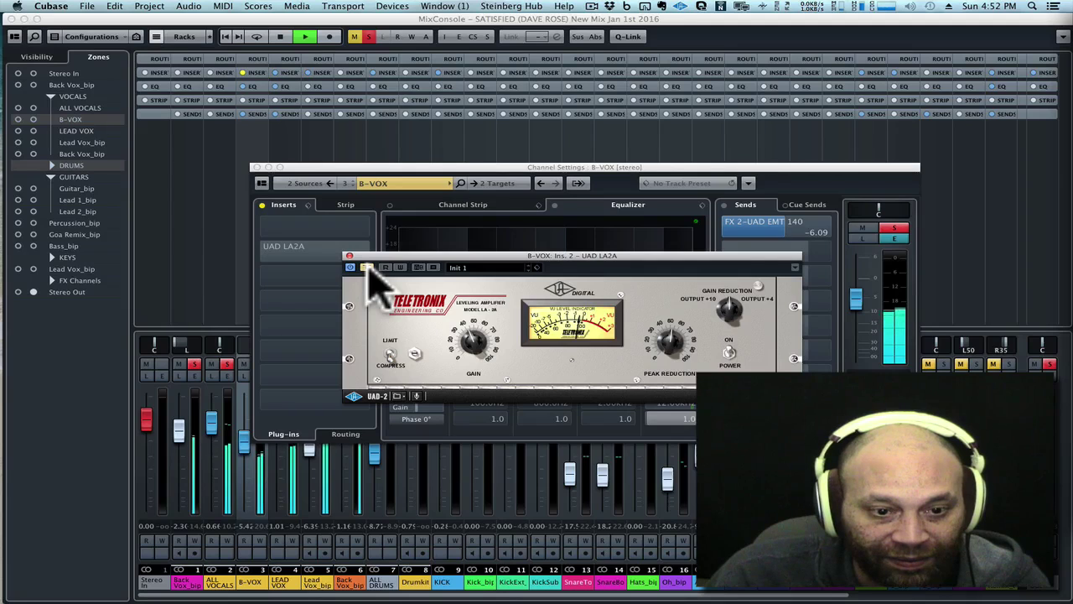
key(space)
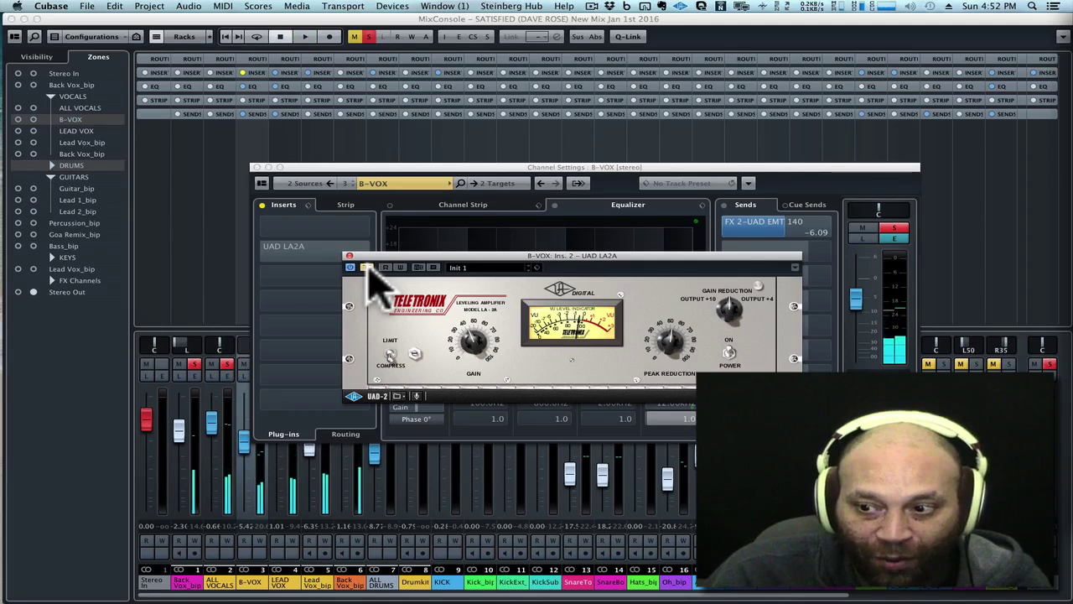
key(space)
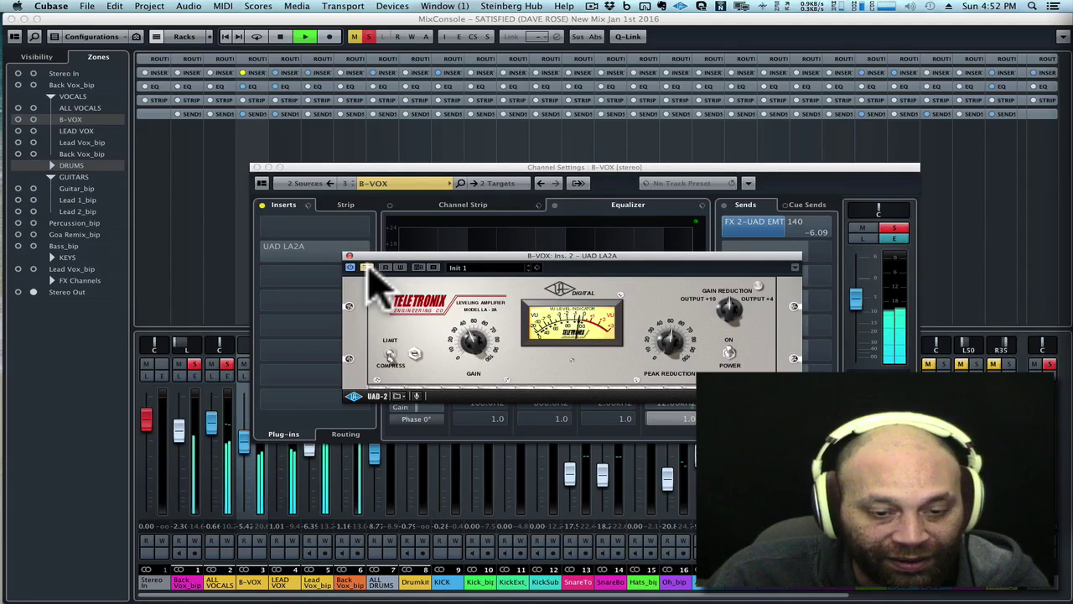
key(space)
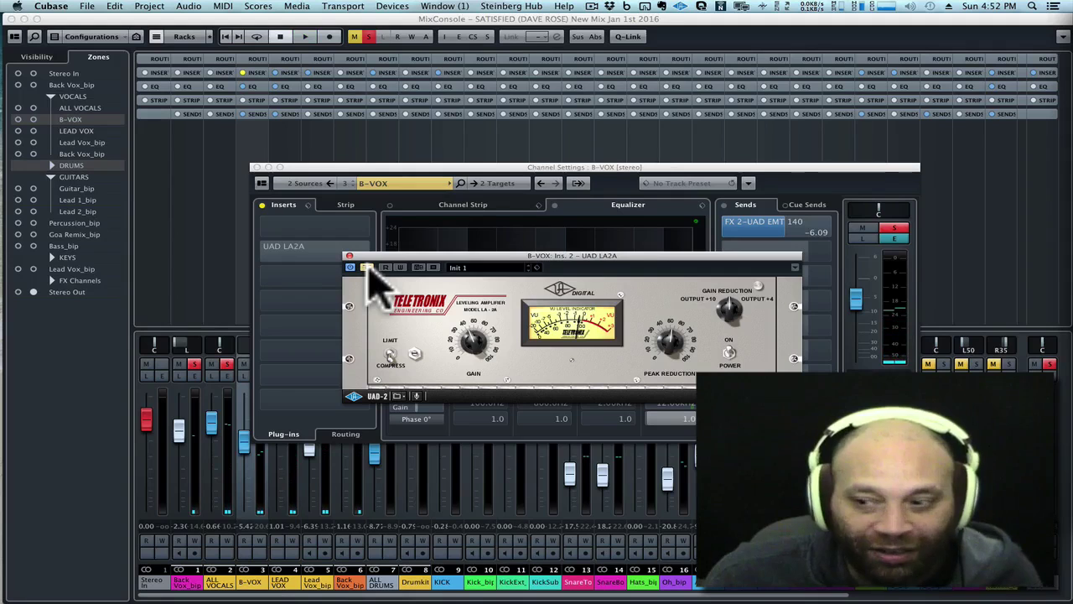
click(369, 271)
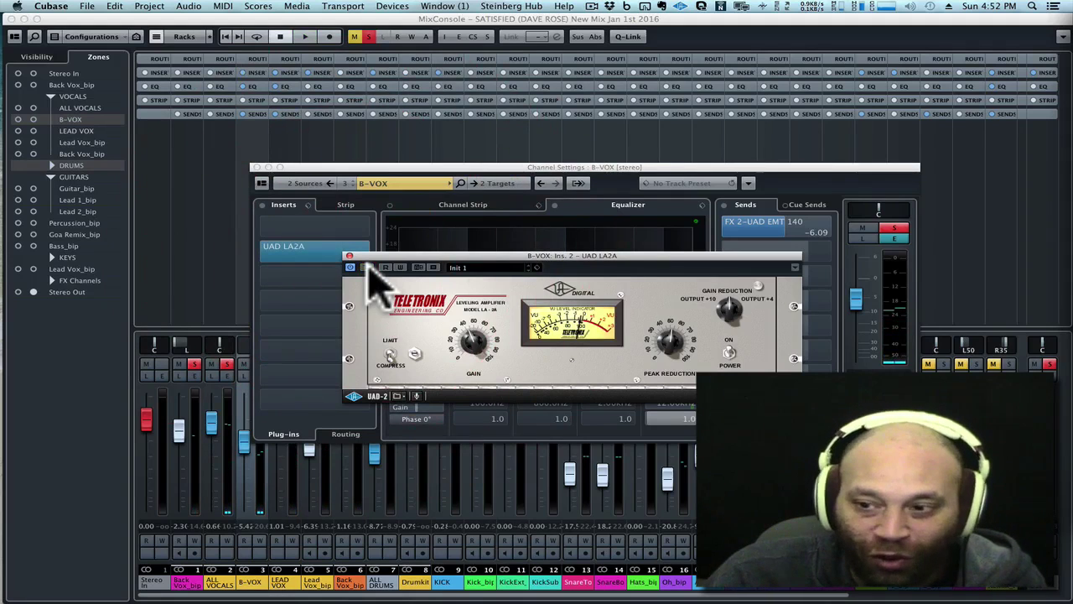
key(space)
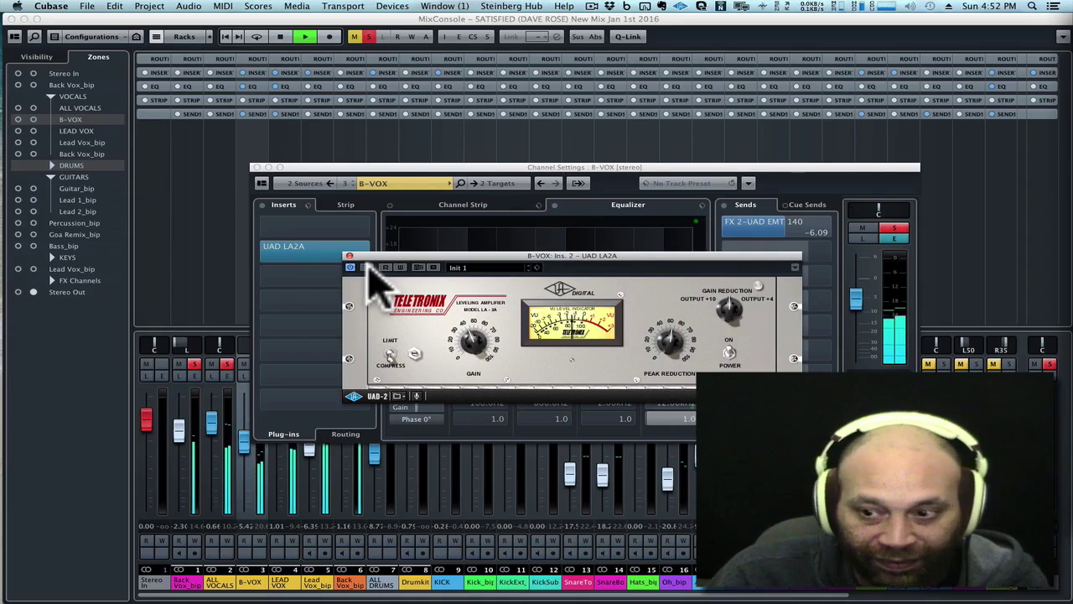
Stop playback, close the UAD LA2A window and examine the low-cut filter in the B-VOX equalizer's pre section.
key(space)
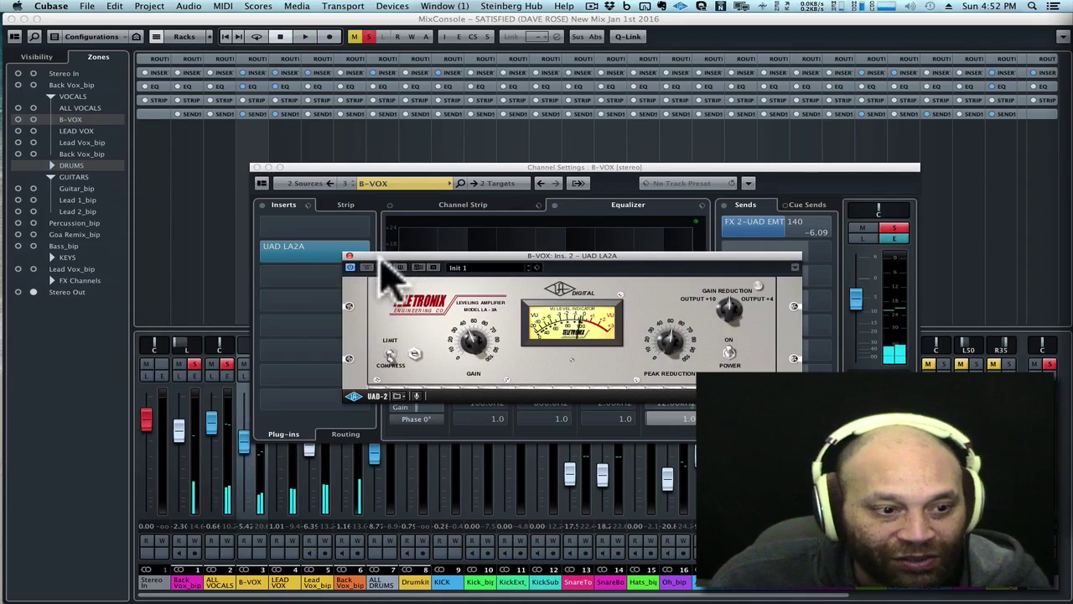
click(350, 256)
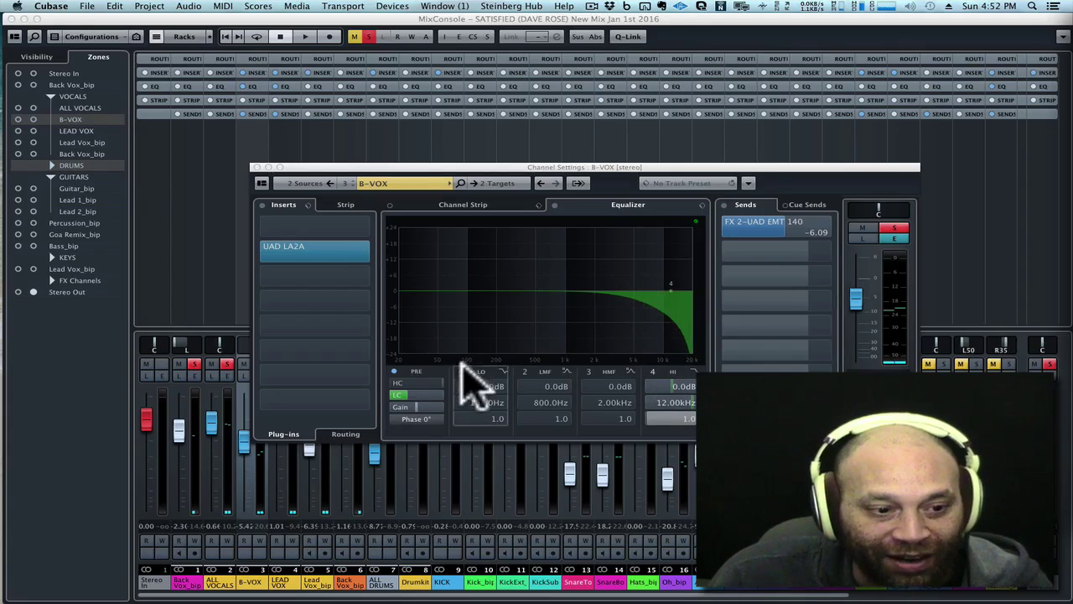
click(398, 395)
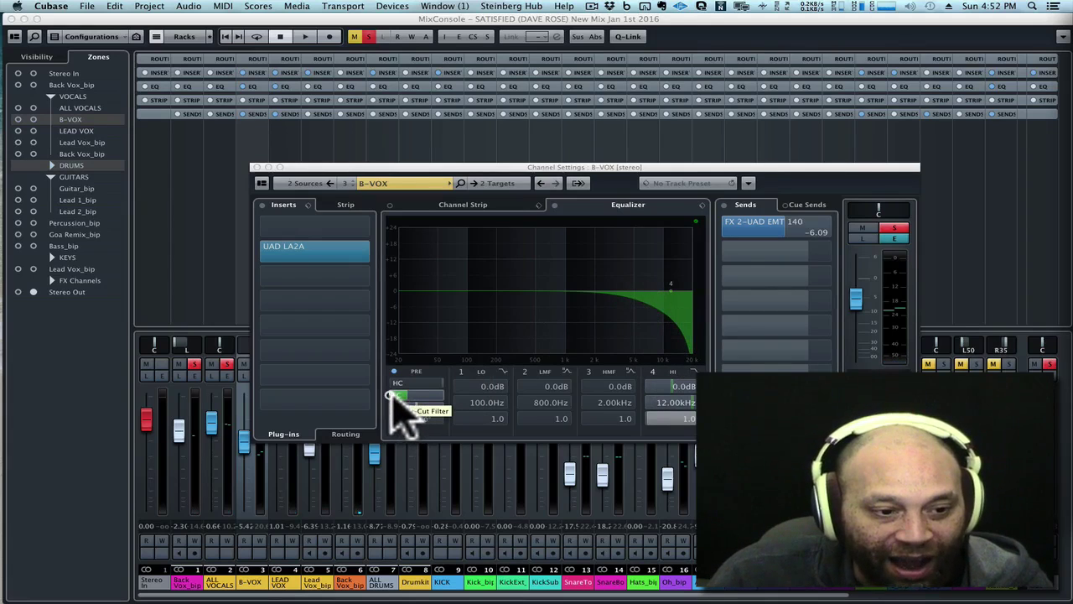
mouse_move(399, 399)
mouse_down()
mouse_move(423, 401)
mouse_move(408, 402)
mouse_up()
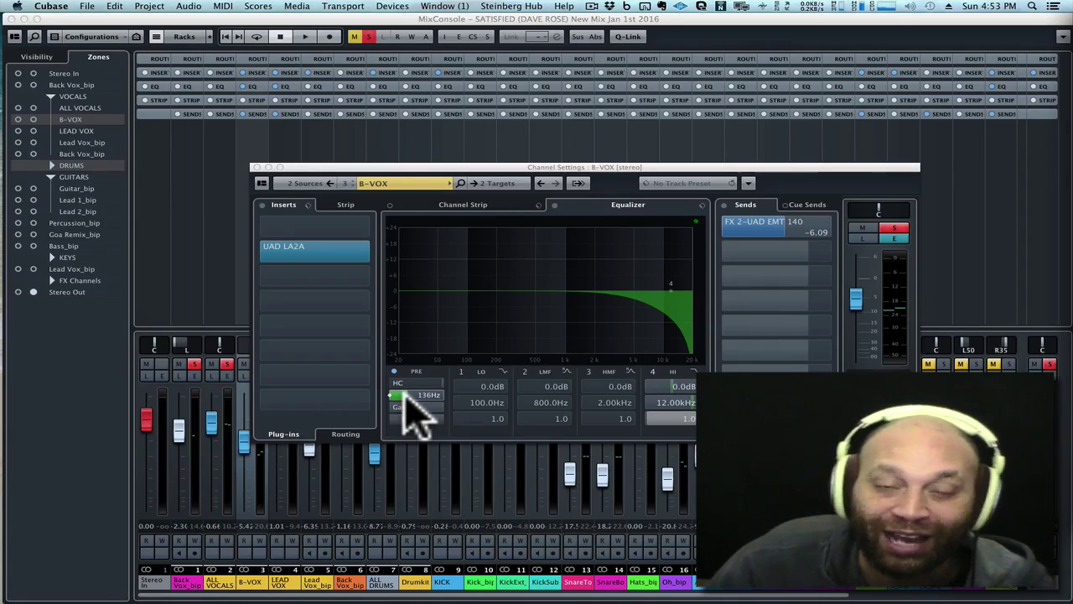
click(393, 393)
click(394, 392)
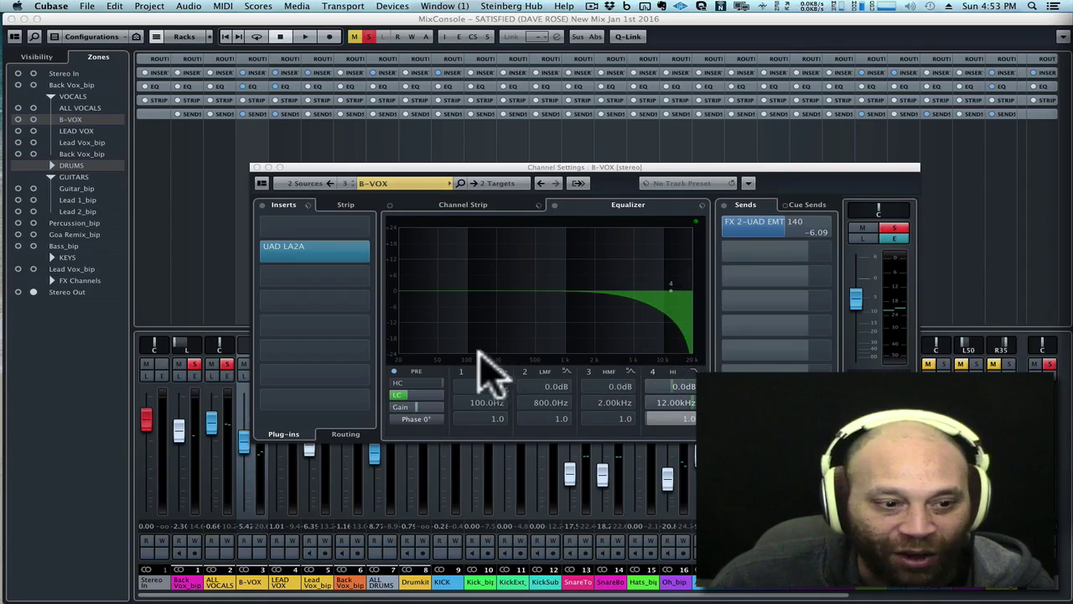
Bypass the B-VOX equalizer and play the soloed backing vocals, and play them again with the equalizer re-engaged.
click(554, 205)
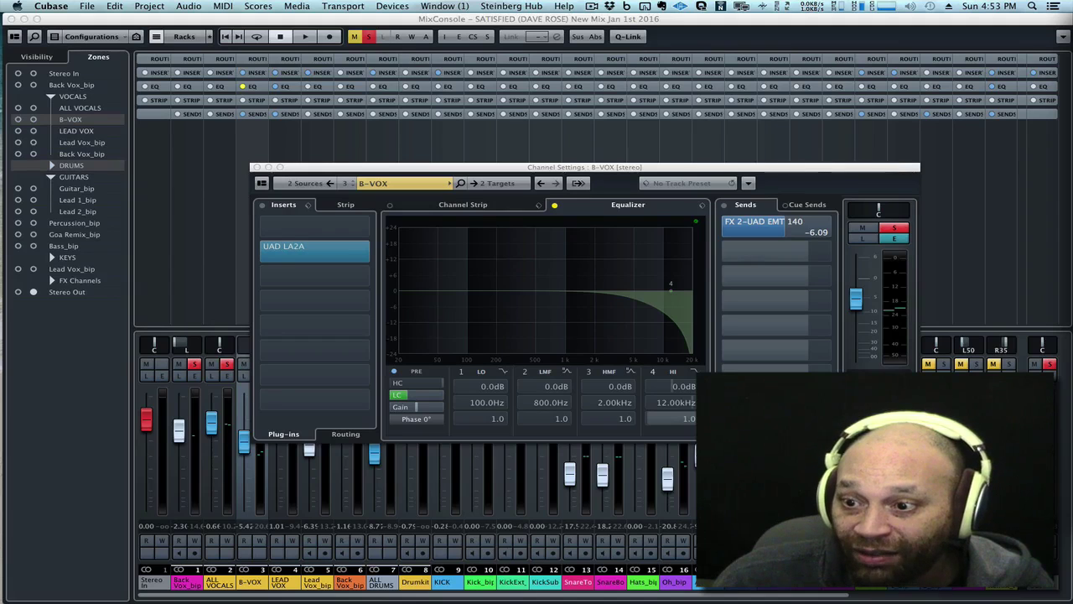
key(space)
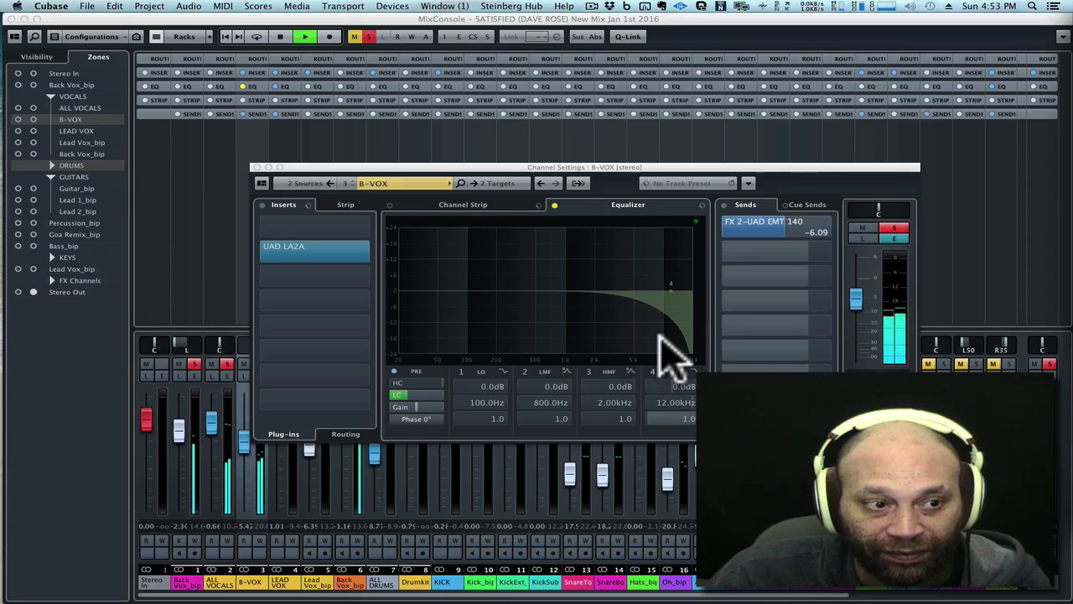
key(space)
click(554, 204)
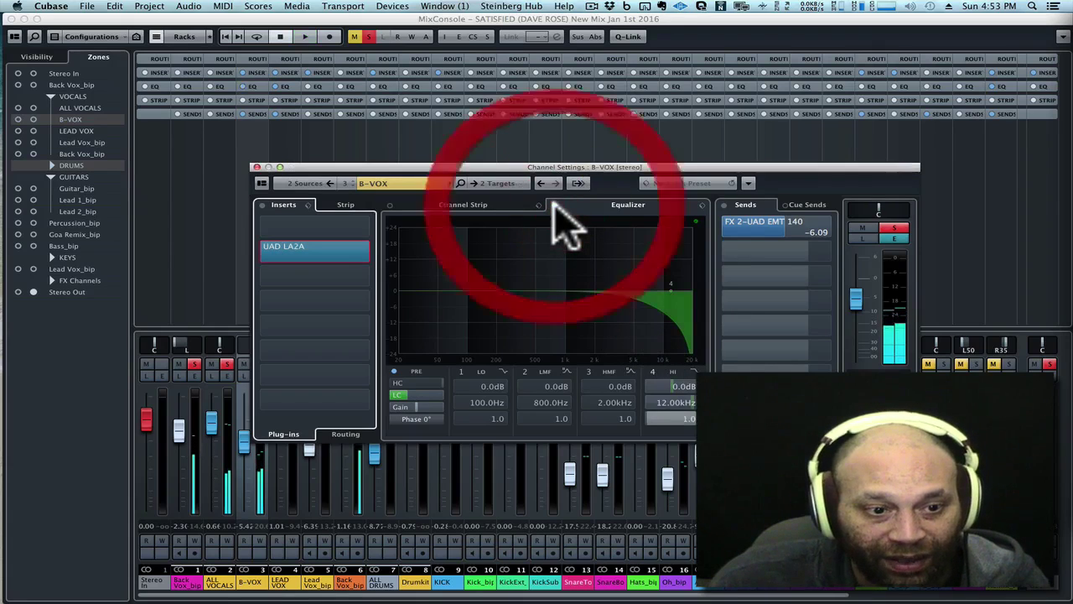
key(space)
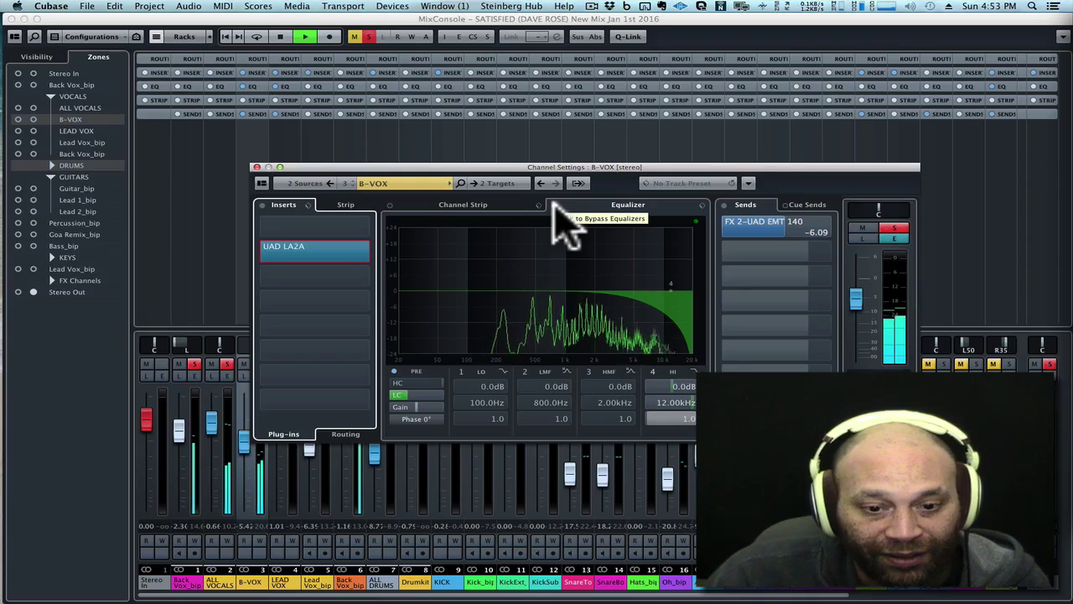
key(space)
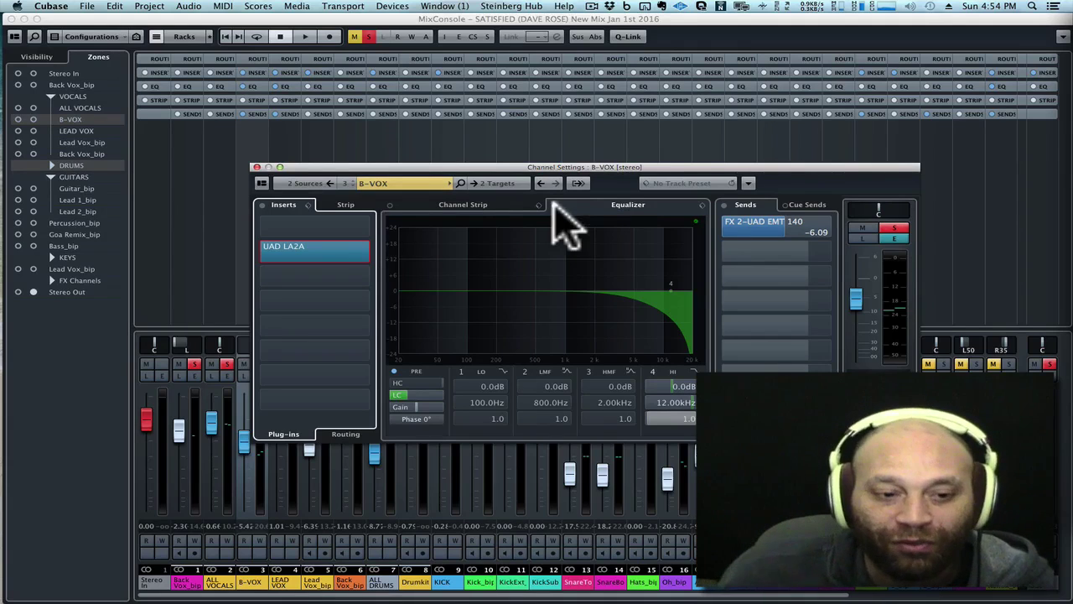
Repeat the backing-vocal comparison, playing a short passage with the B-VOX equalizer bypassed and another with it active.
click(554, 205)
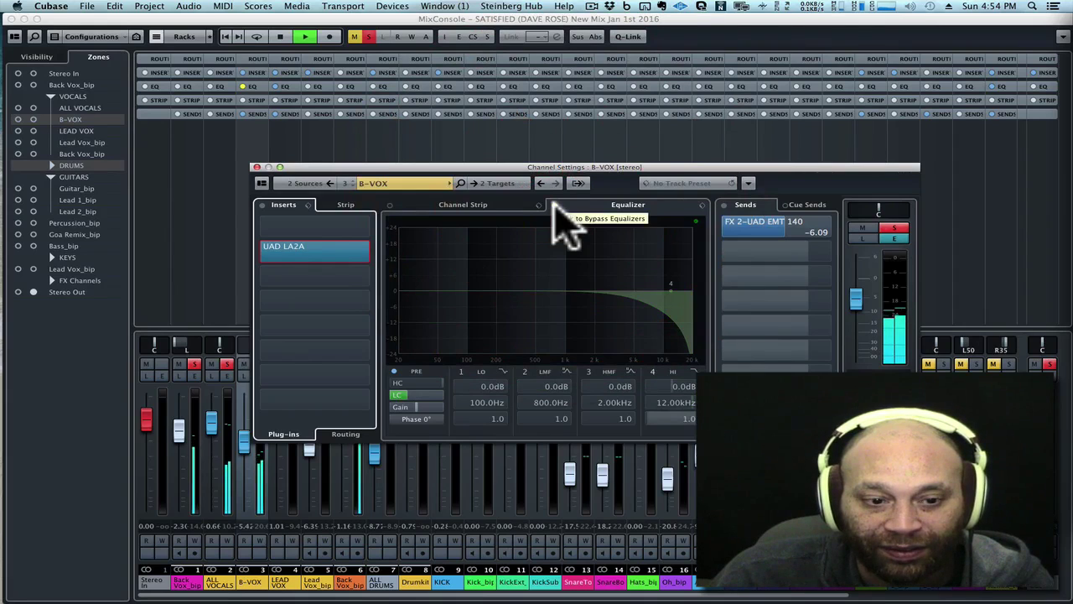
key(space)
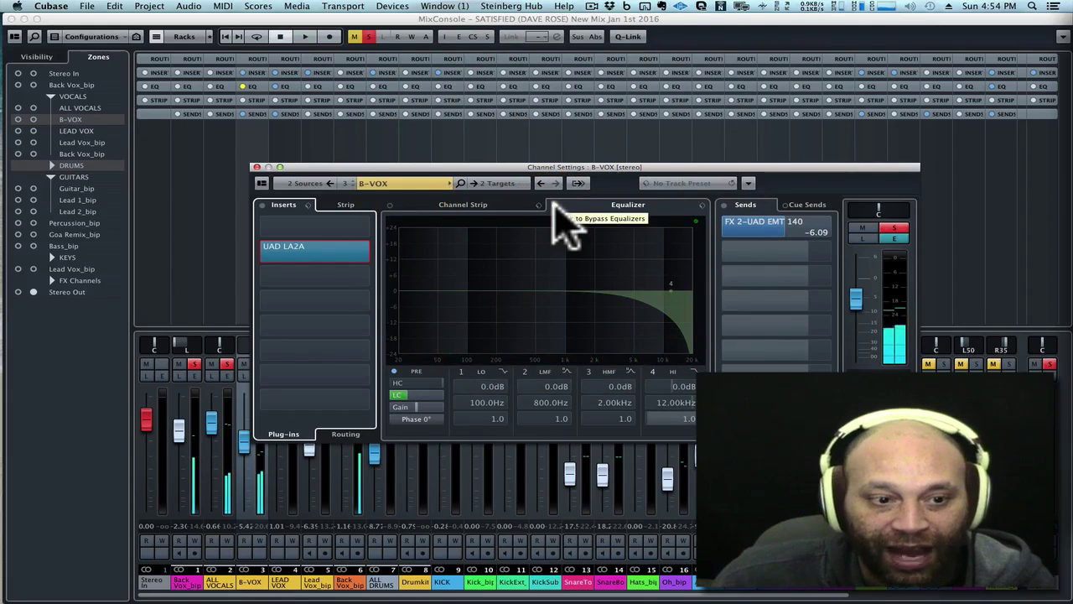
click(547, 201)
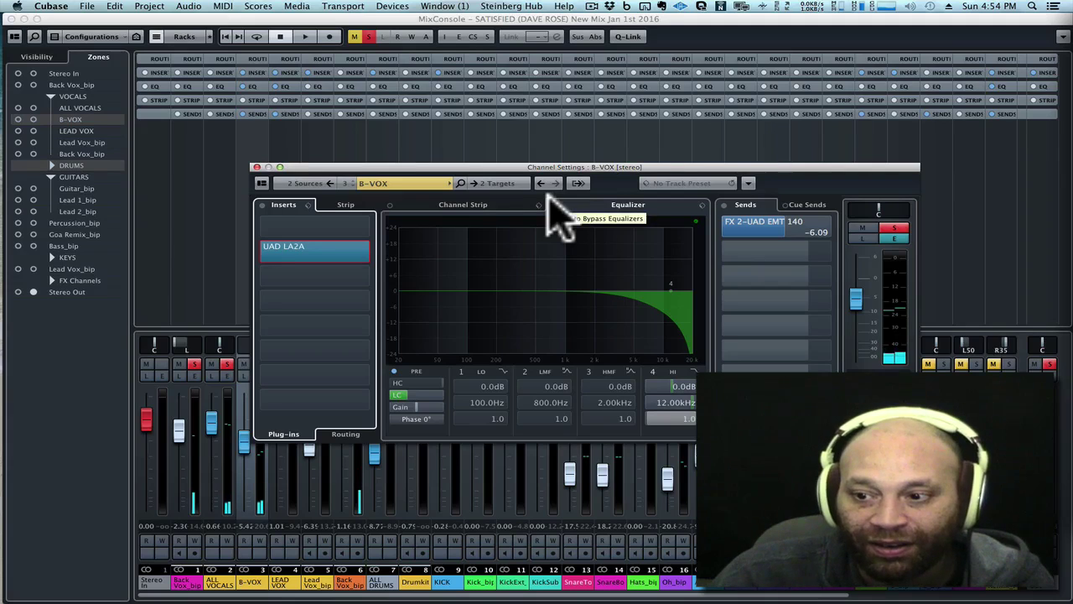
key(space)
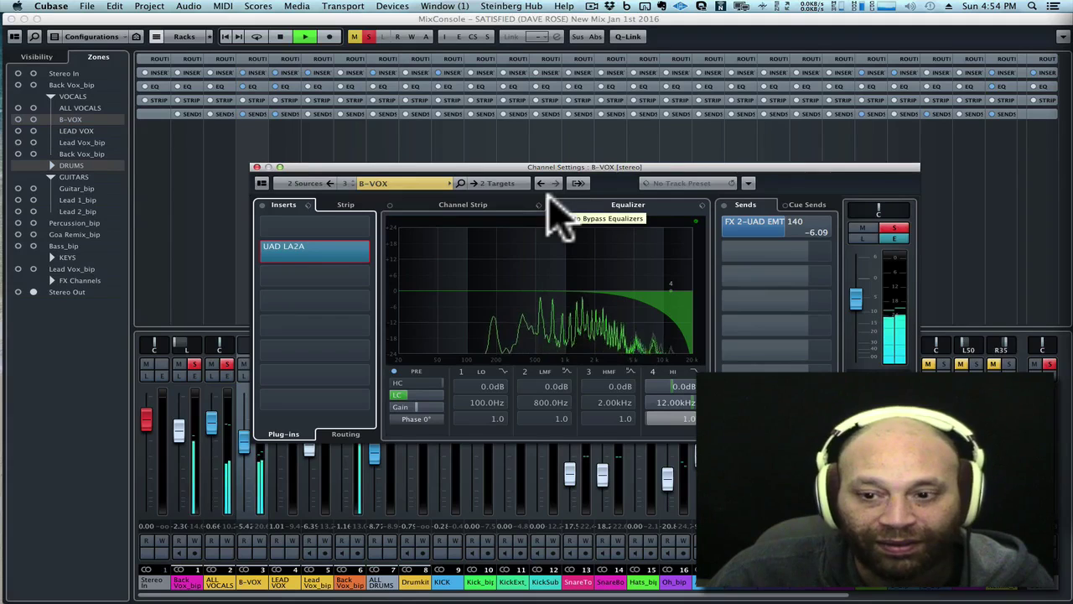
key(space)
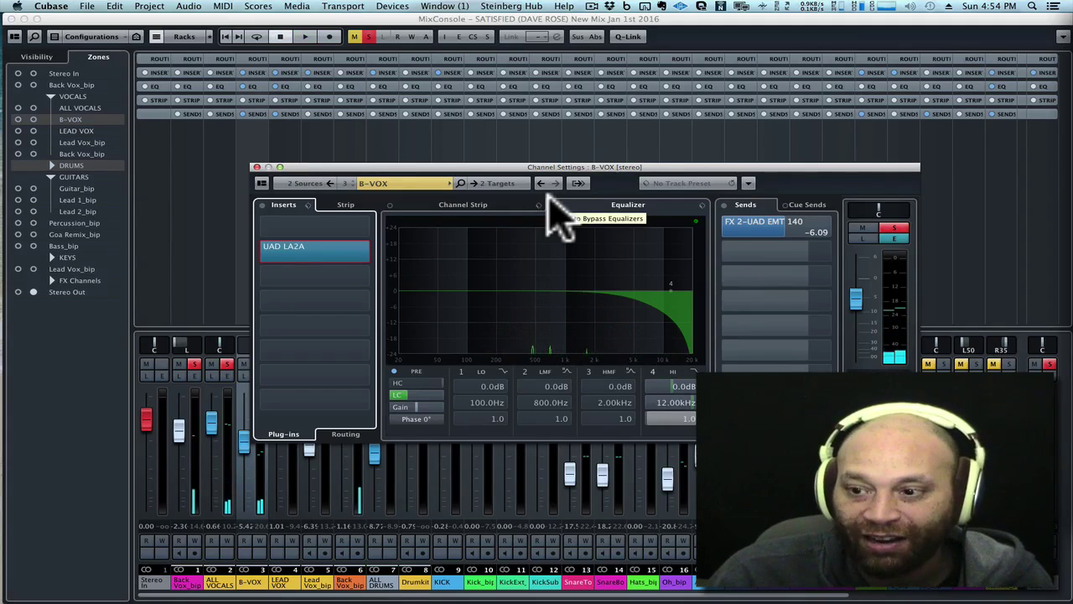
Compare the combined lead and backing vocals in playback with the B-VOX equalizer bypassed and re-engaged.
click(551, 204)
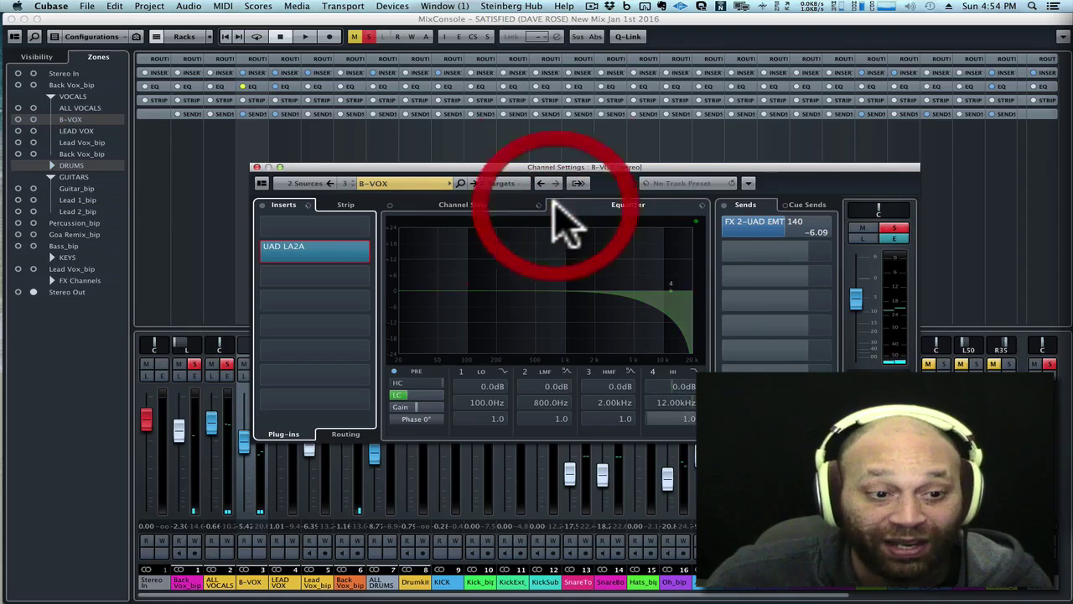
key(space)
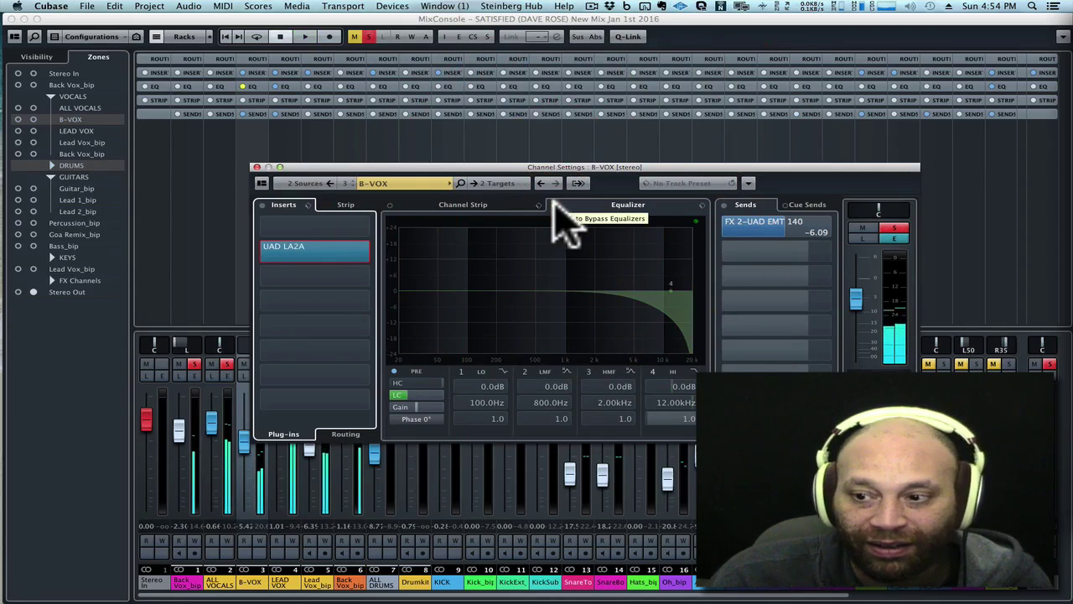
click(554, 204)
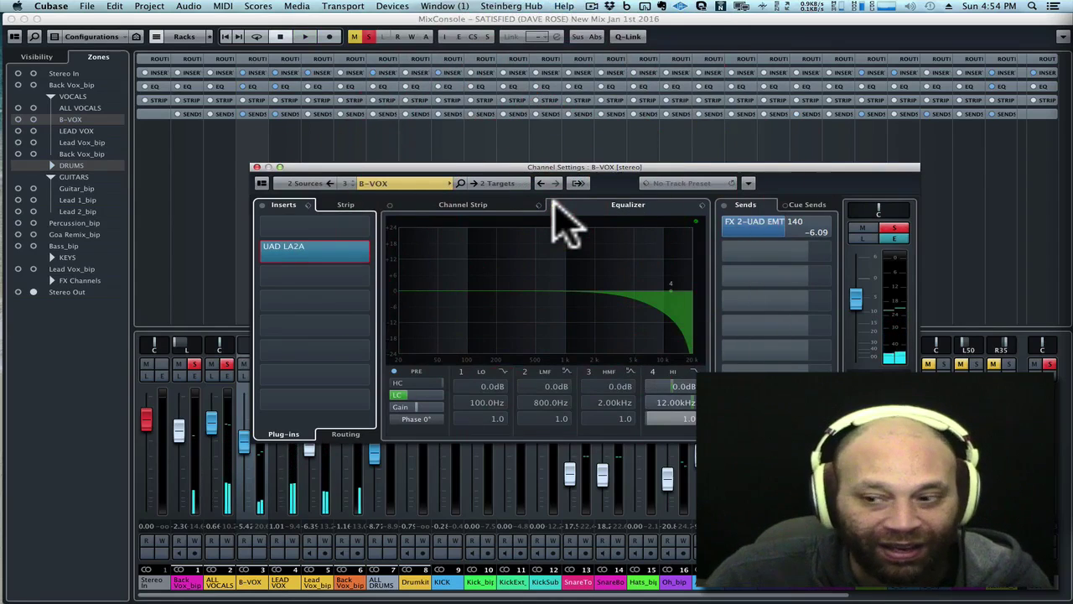
key(space)
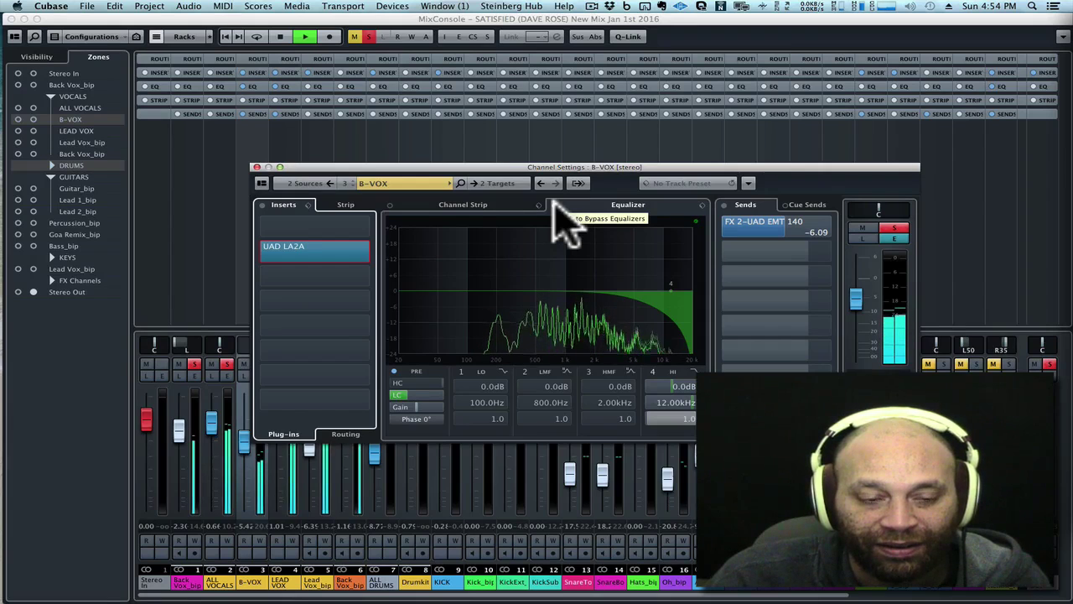
key(space)
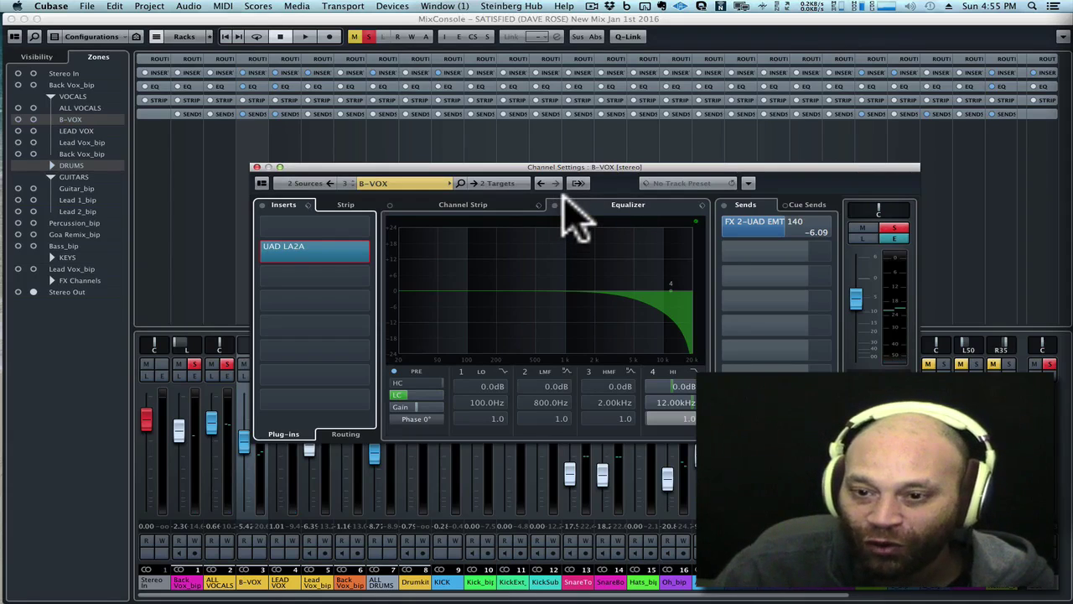
Clear all solos, collapse the VOCALS folder, expand DRUMS, and select and solo the ALL DRUMS group.
key(alt+s)
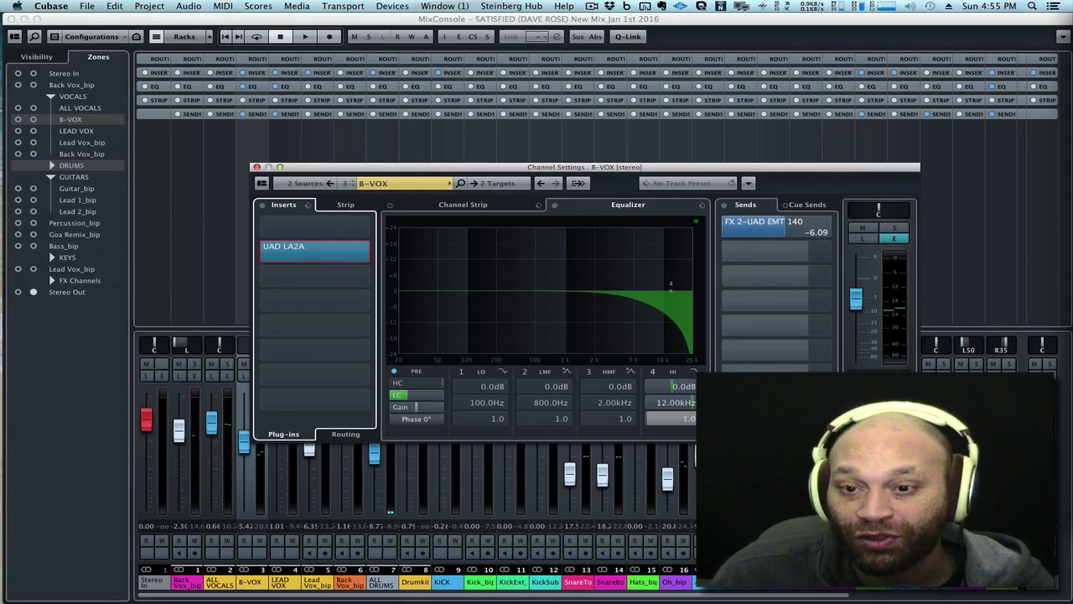
click(52, 97)
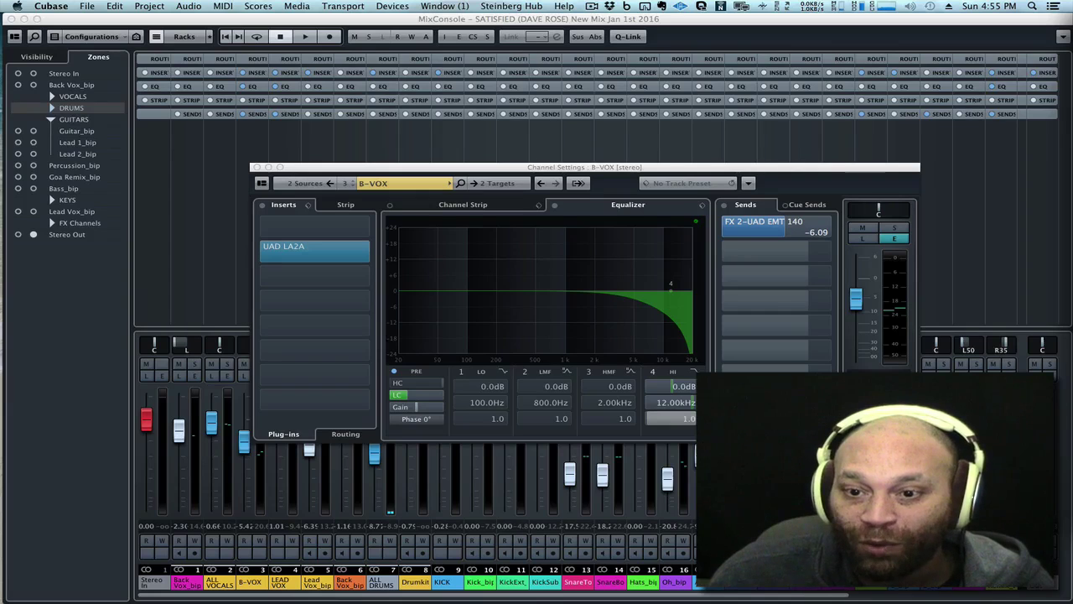
click(52, 107)
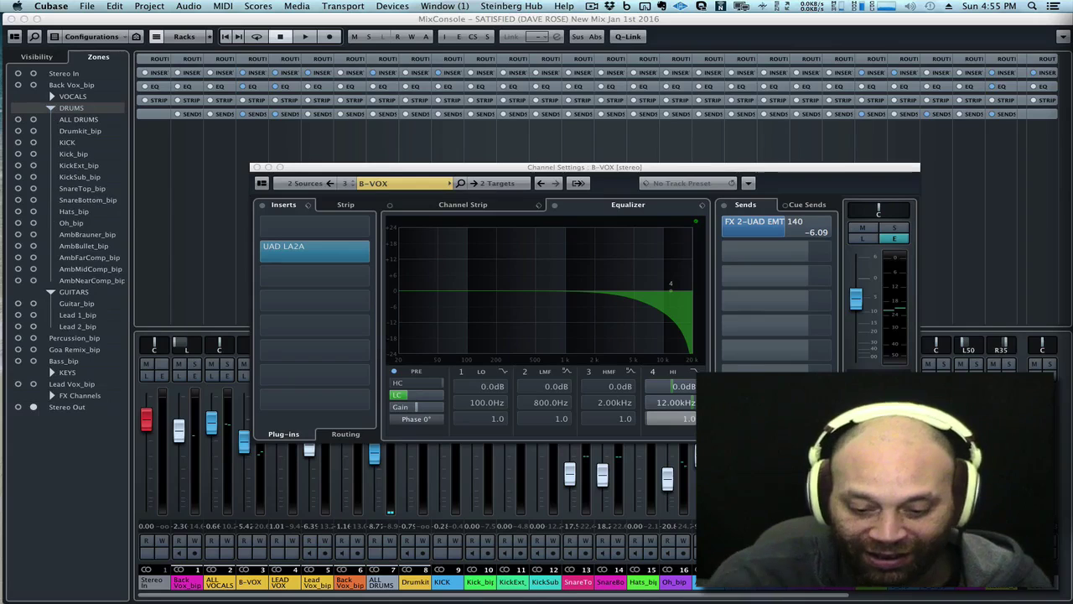
key(s)
click(78, 119)
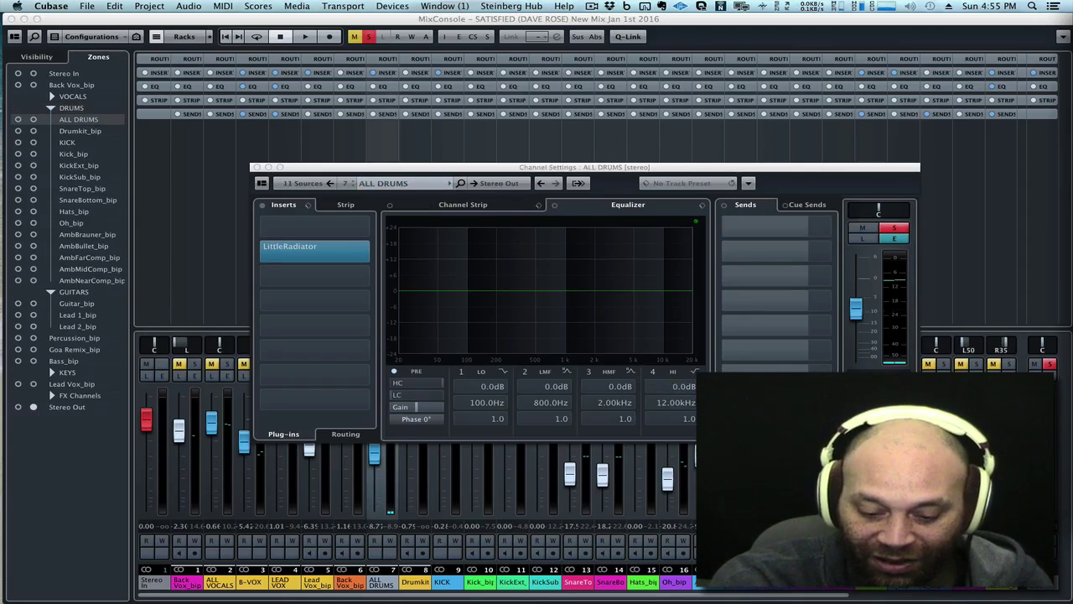
Play a passage of the soloed drums and reposition the ALL DRUMS channel settings window.
key(space)
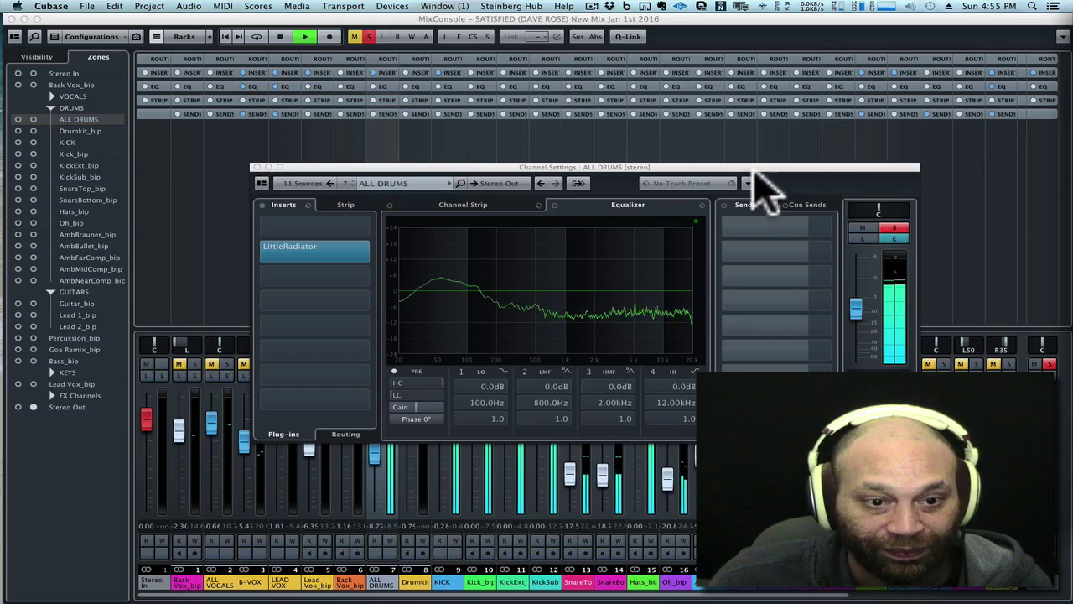
drag(748, 166, 770, 178)
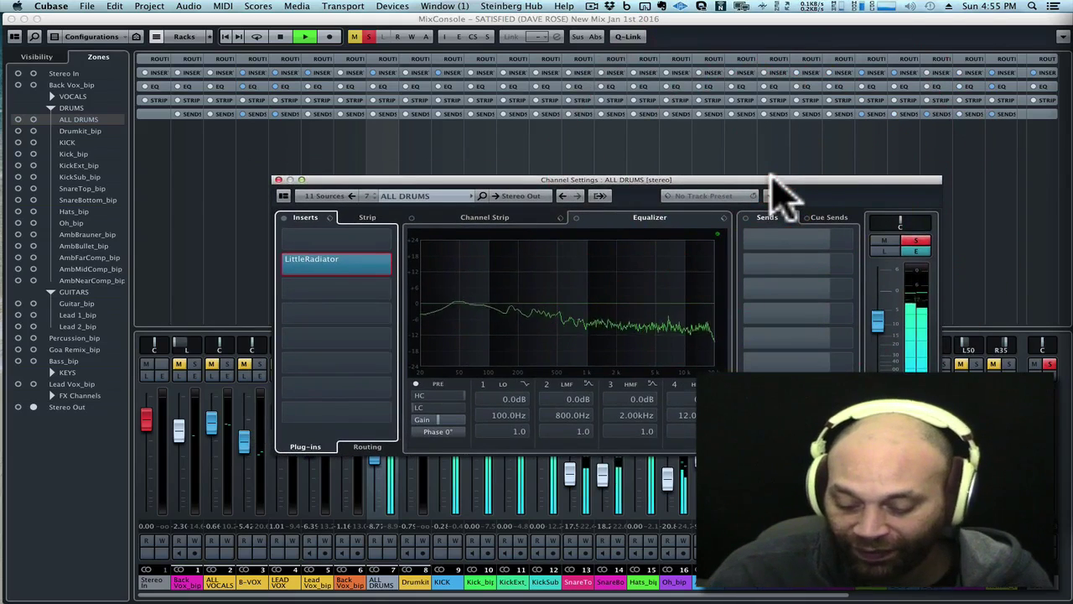
key(space)
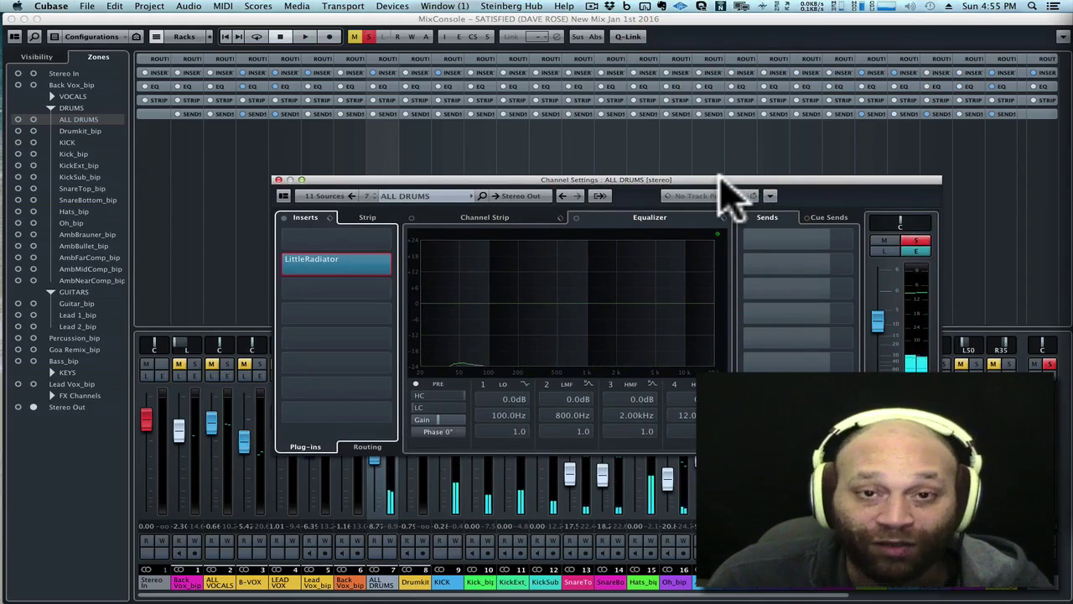
drag(635, 177, 636, 172)
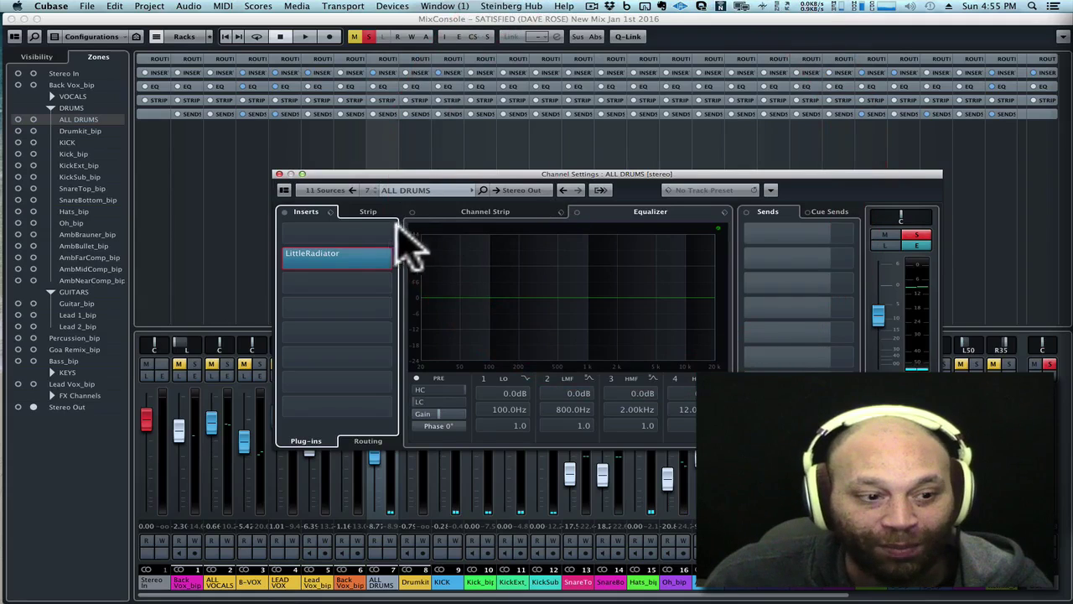
Open the LittleRadiator insert on ALL DRUMS over the channel settings and compare the drums with it bypassed and active during playback.
click(333, 253)
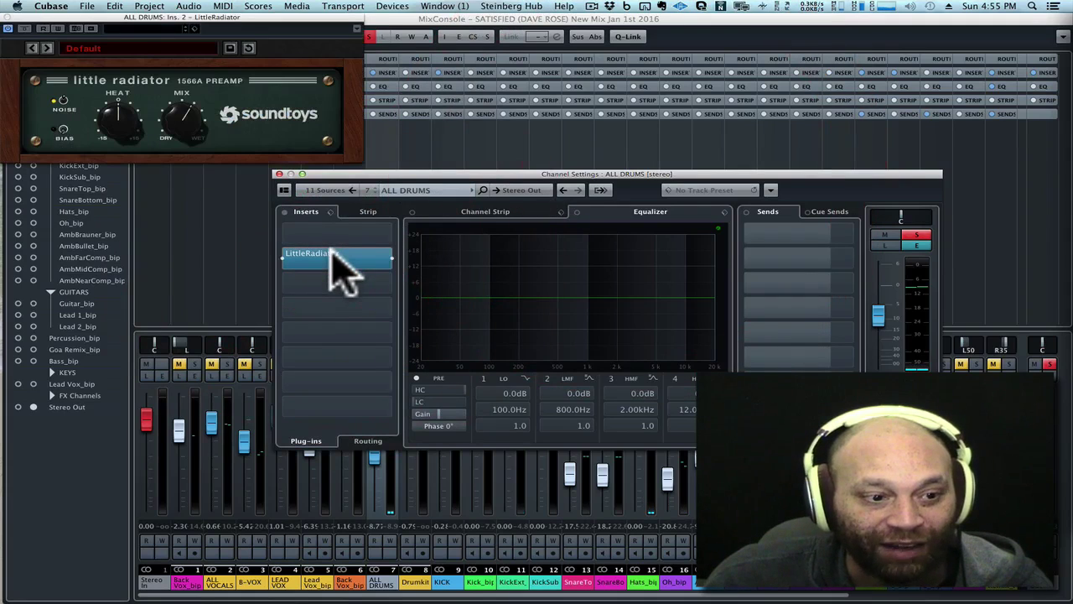
drag(261, 11, 671, 260)
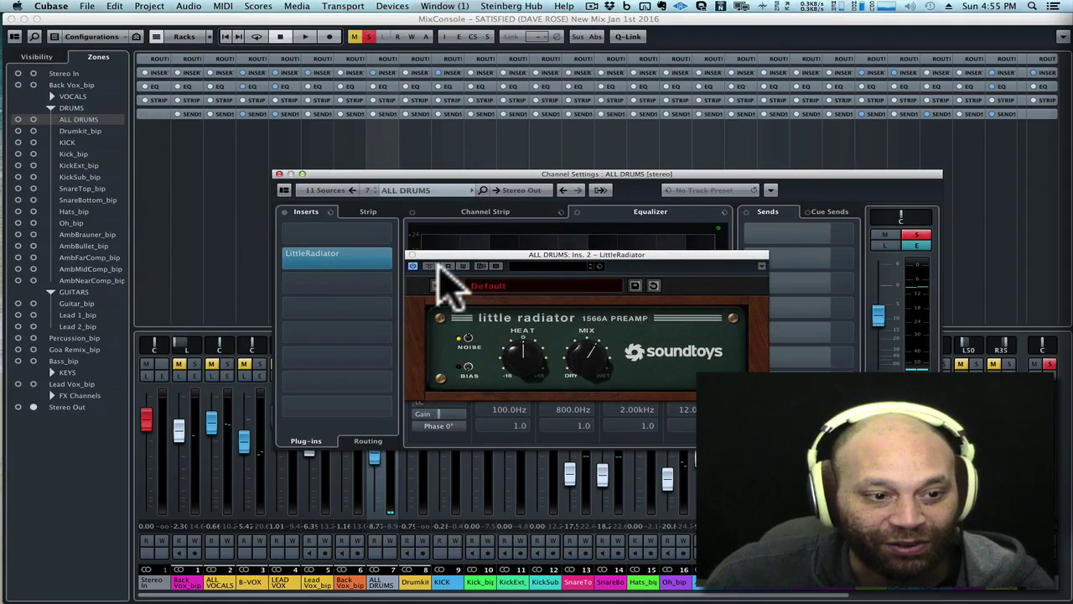
key(space)
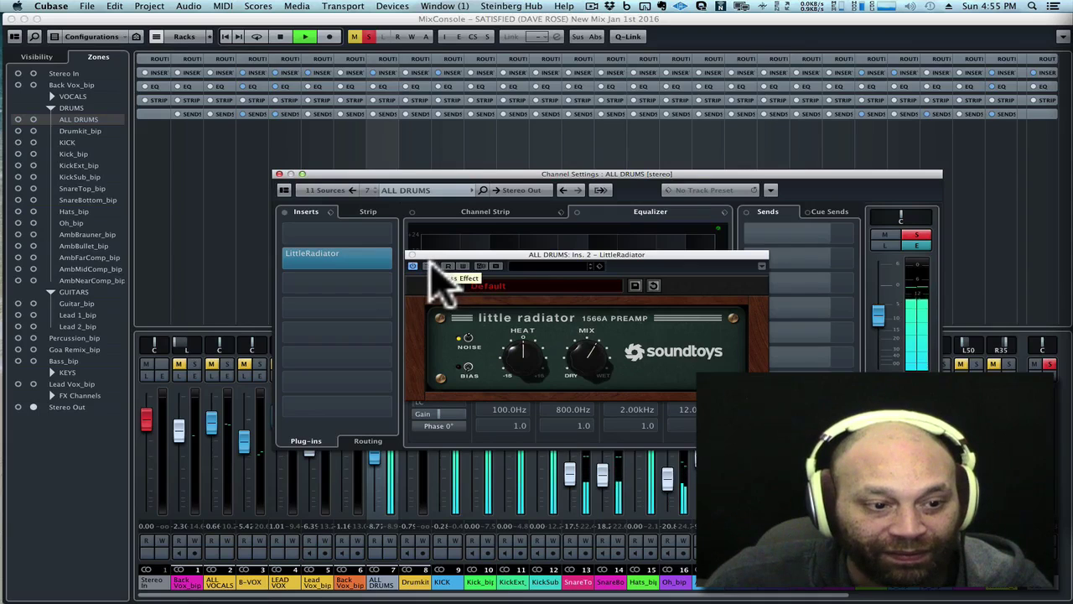
click(429, 265)
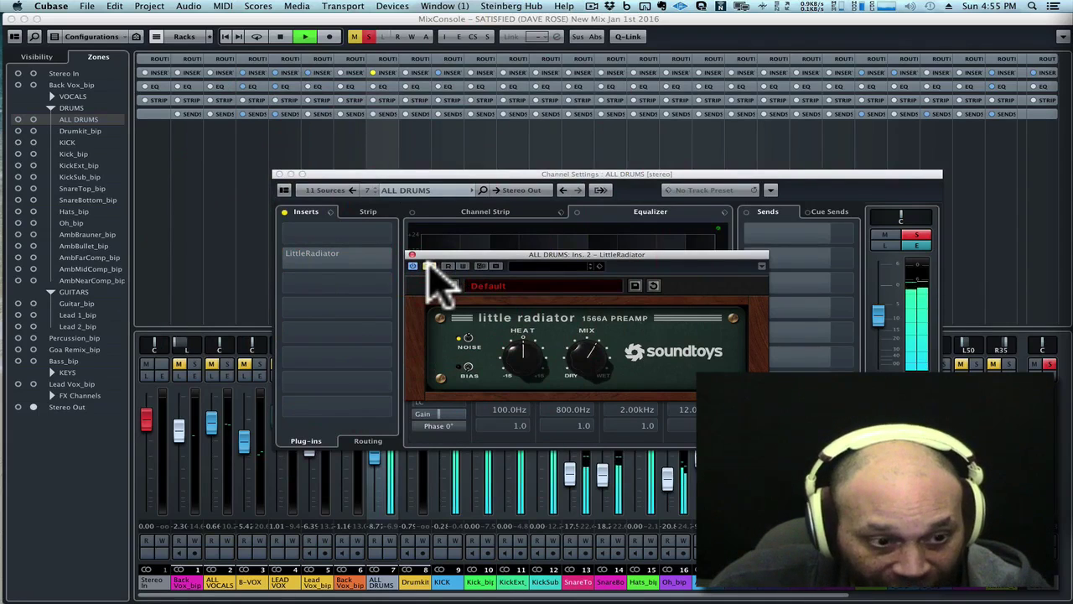
click(428, 267)
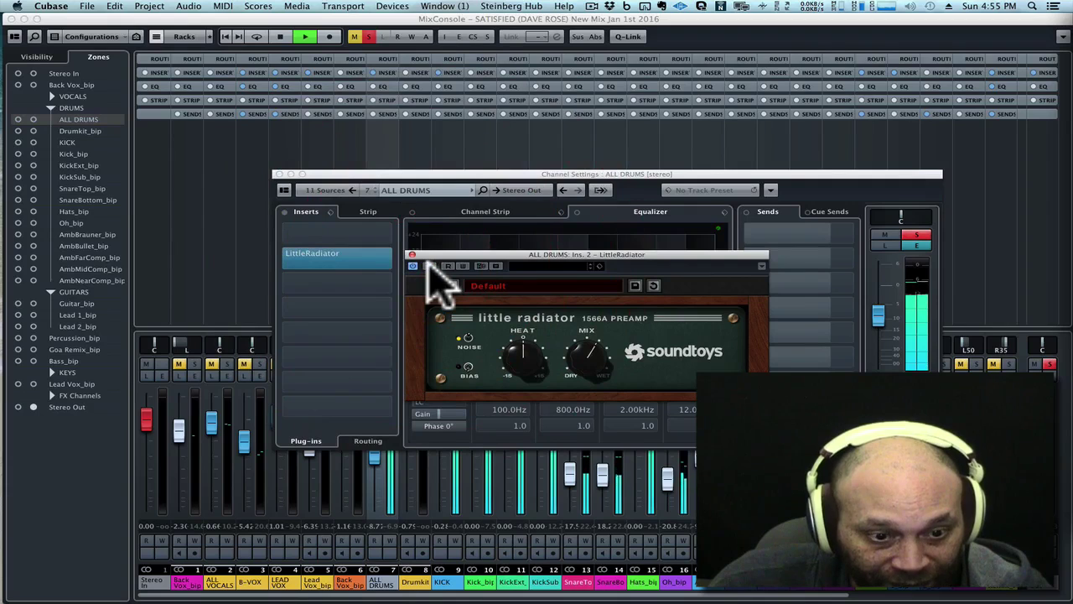
click(429, 267)
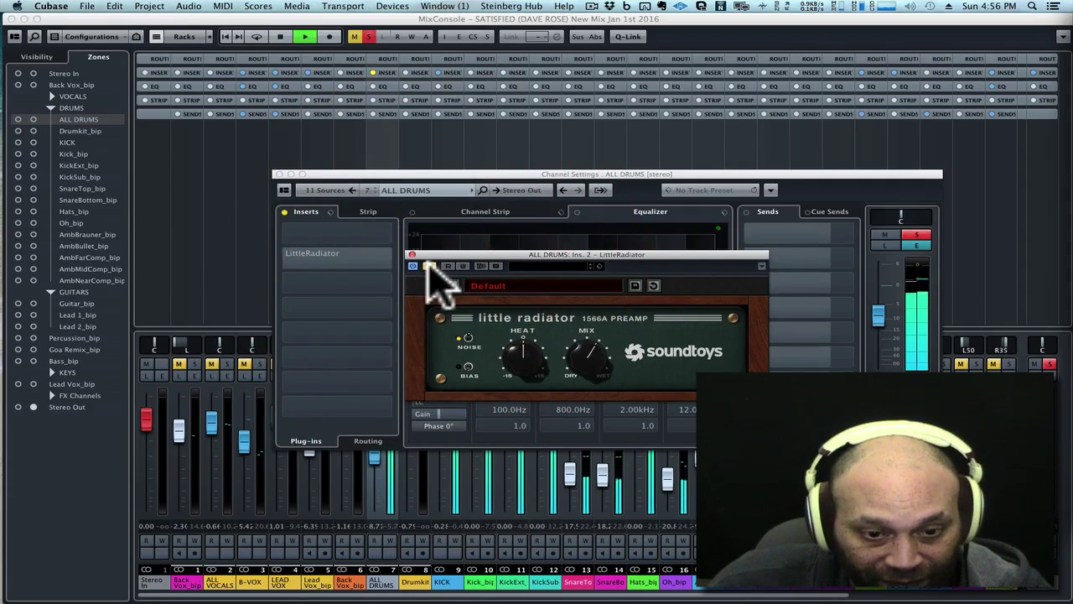
click(428, 267)
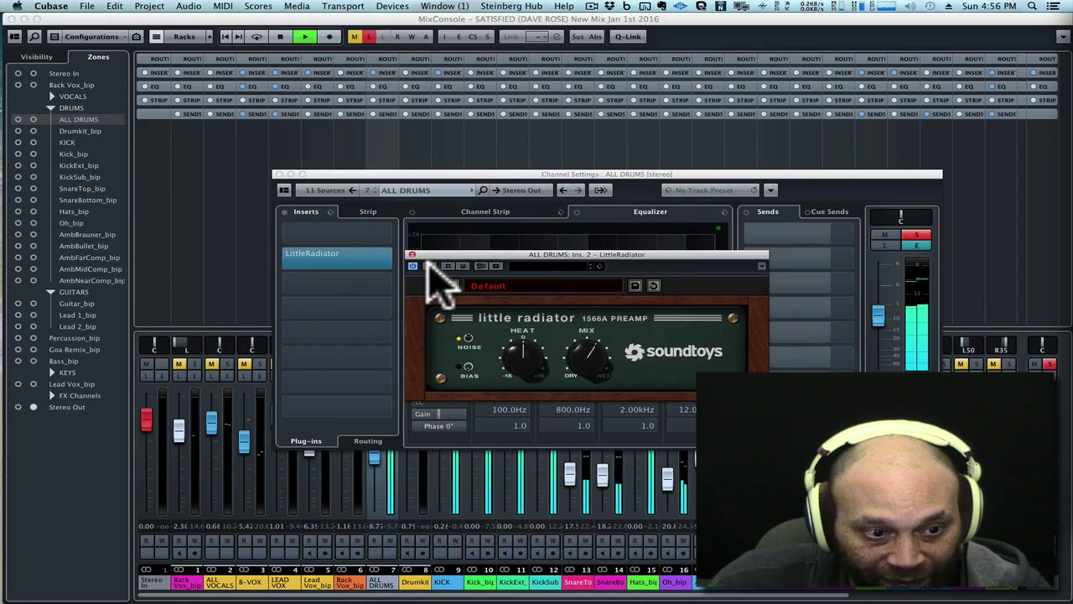
Stop playback, close the LittleRadiator window, and bring up the KICK group in the channel settings.
key(space)
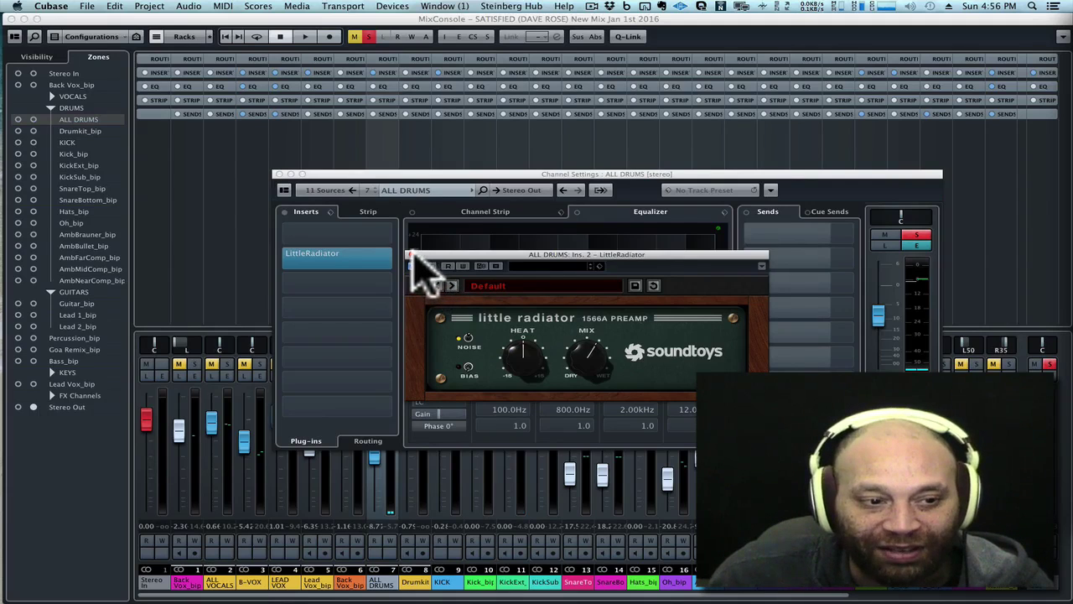
click(412, 254)
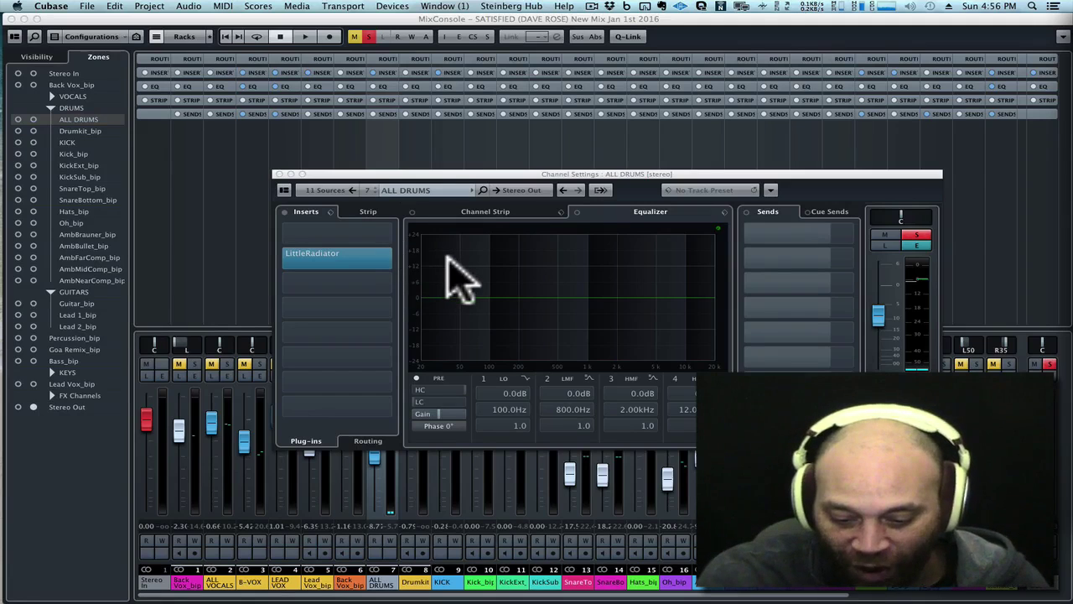
key(Down)
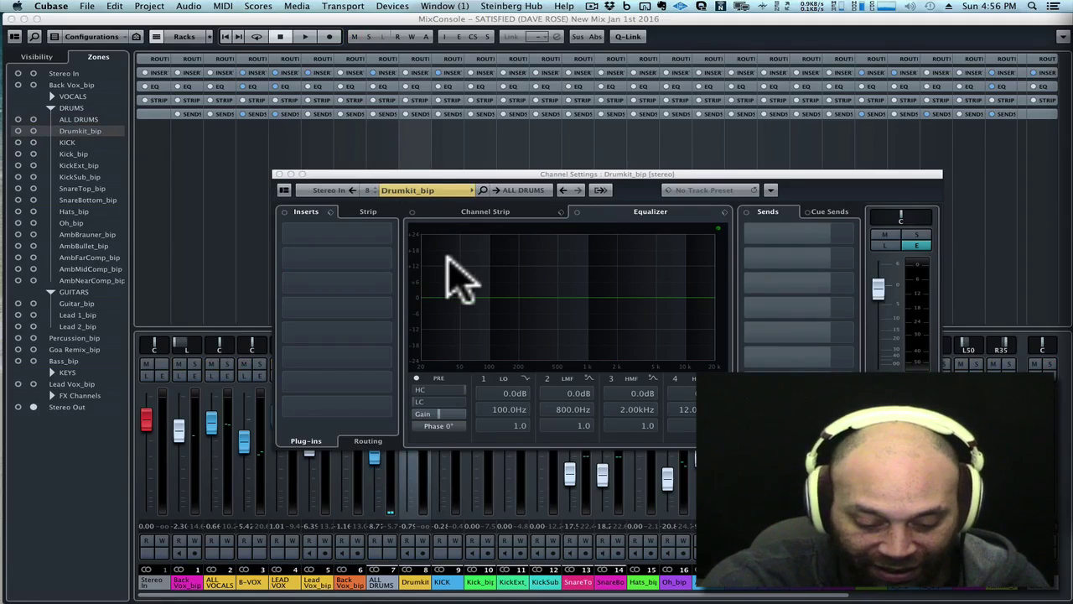
key(Down)
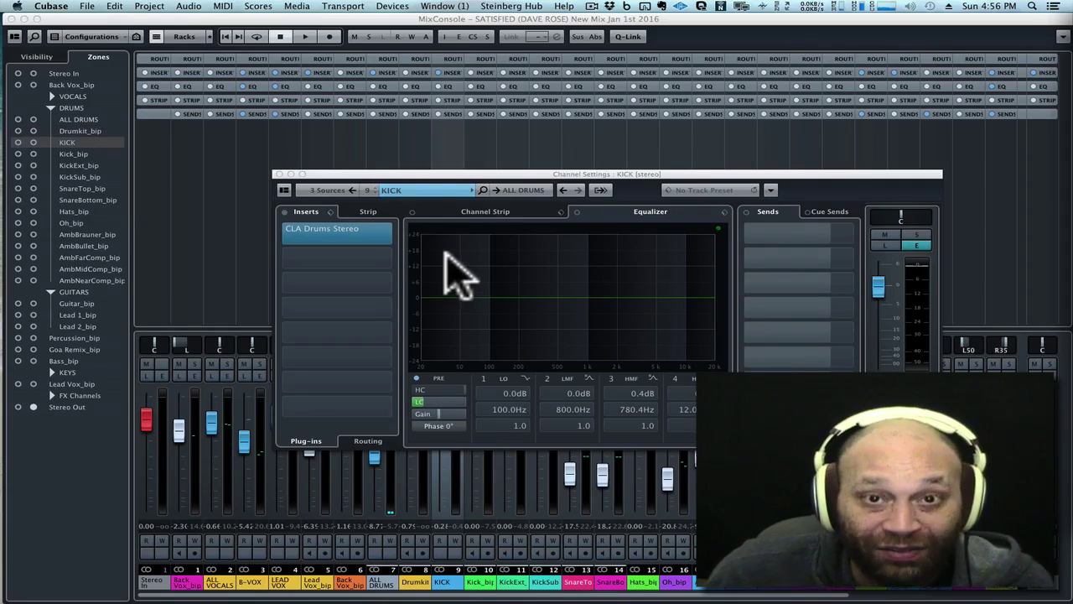
Open the CLA Drums Stereo insert on KICK, solo the group, and compare it bypassed and active during playback.
click(339, 235)
drag(591, 135, 593, 156)
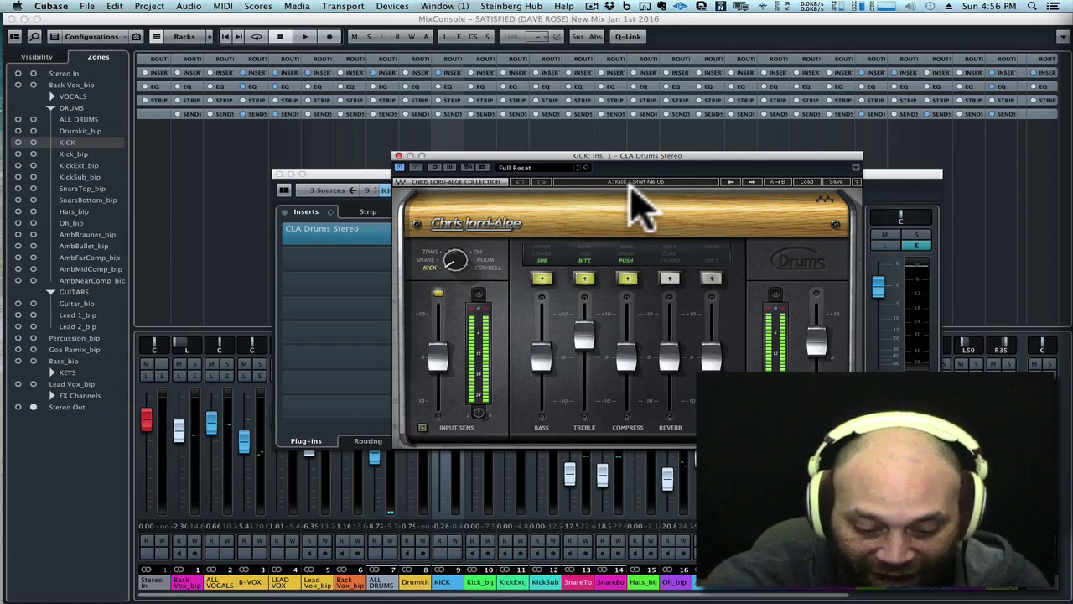
key(s)
key(space)
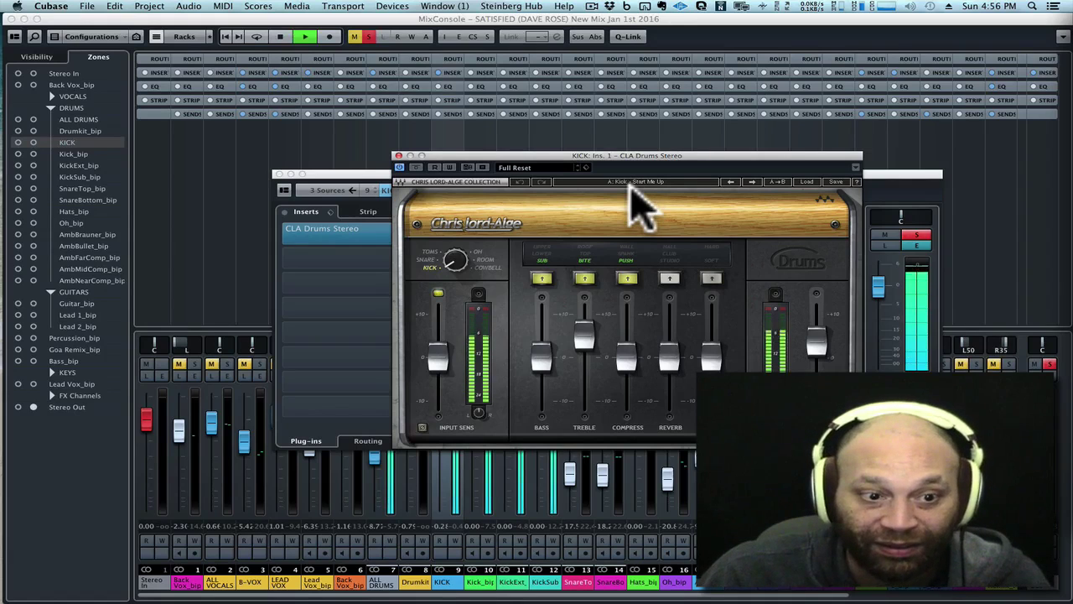
click(415, 167)
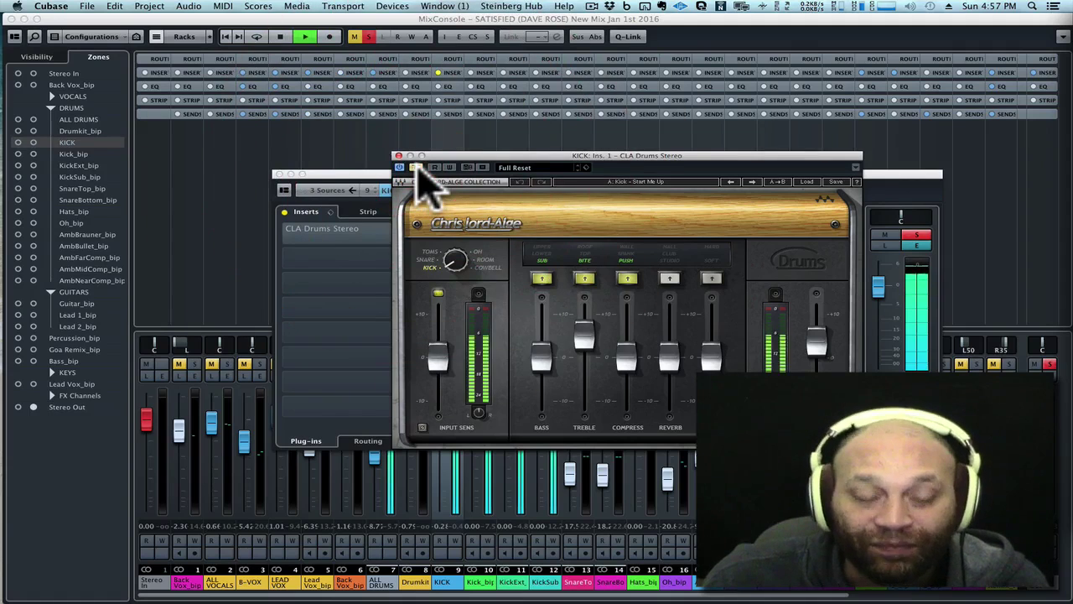
click(415, 167)
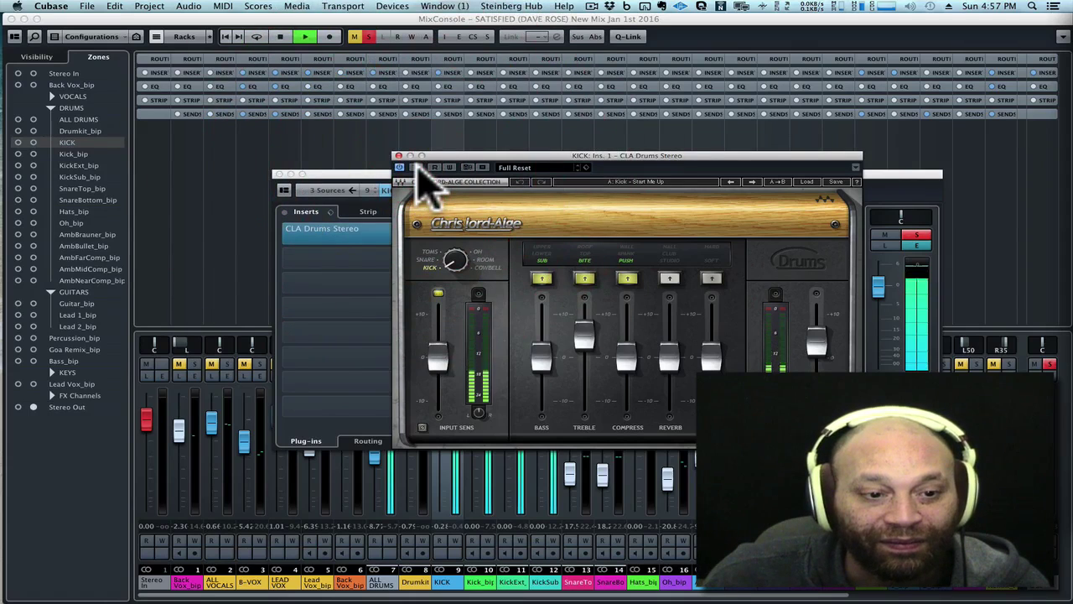
key(space)
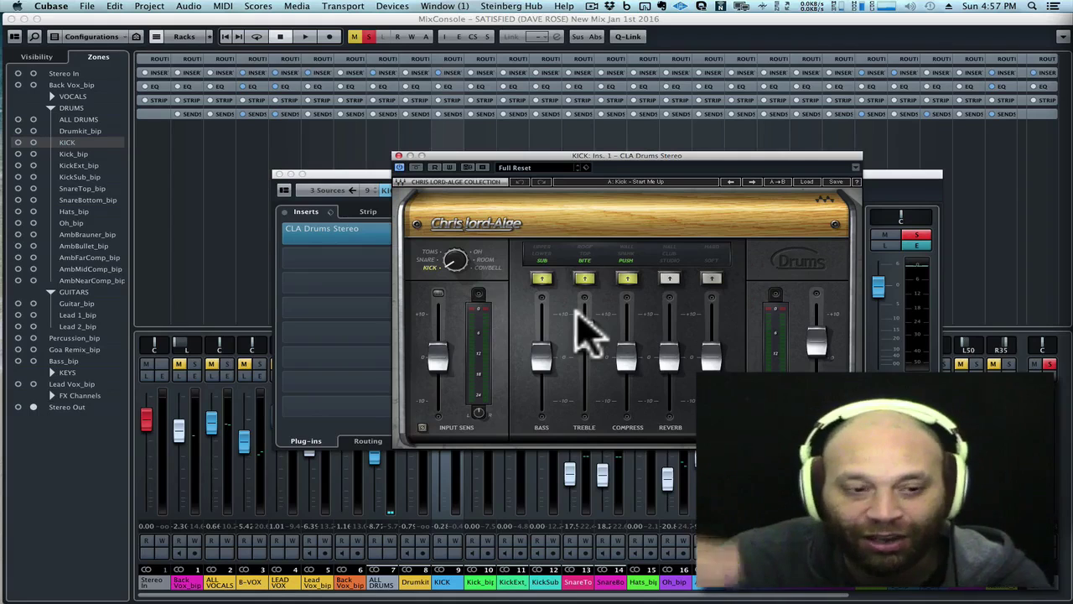
Reposition the CLA Drums Stereo window, repeat the kick's bypass comparison in playback, and close the plug-in.
drag(578, 316, 587, 312)
drag(587, 309, 585, 312)
drag(574, 157, 586, 165)
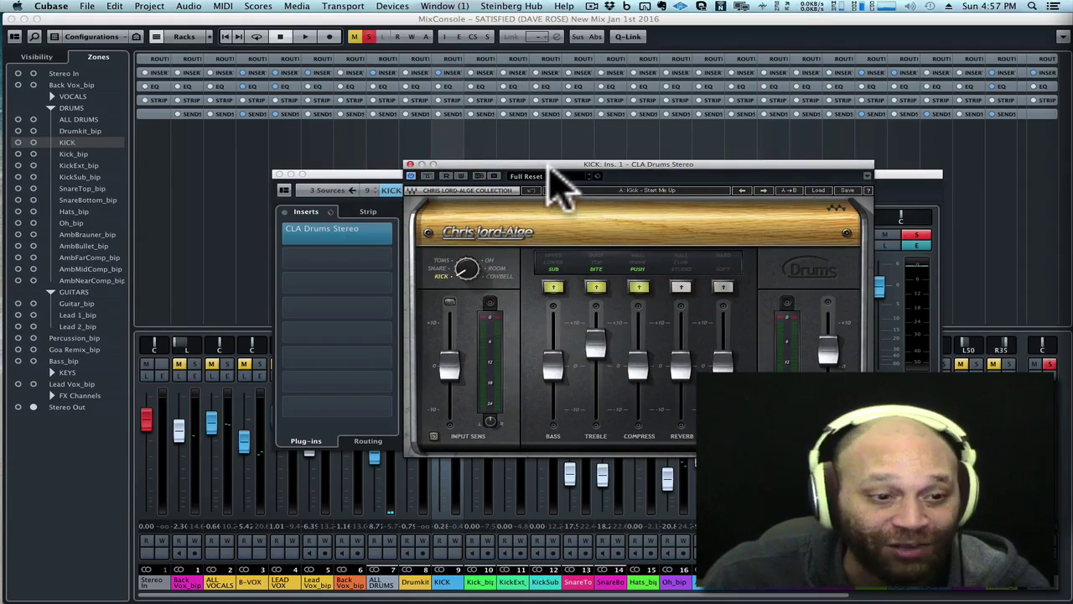
drag(548, 167, 575, 180)
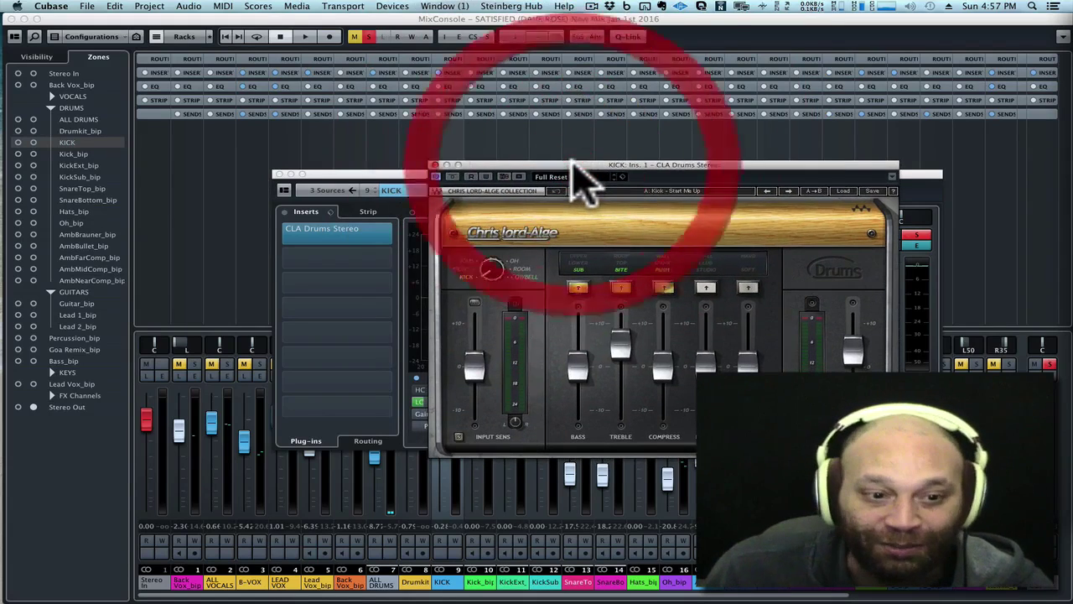
click(452, 176)
key(space)
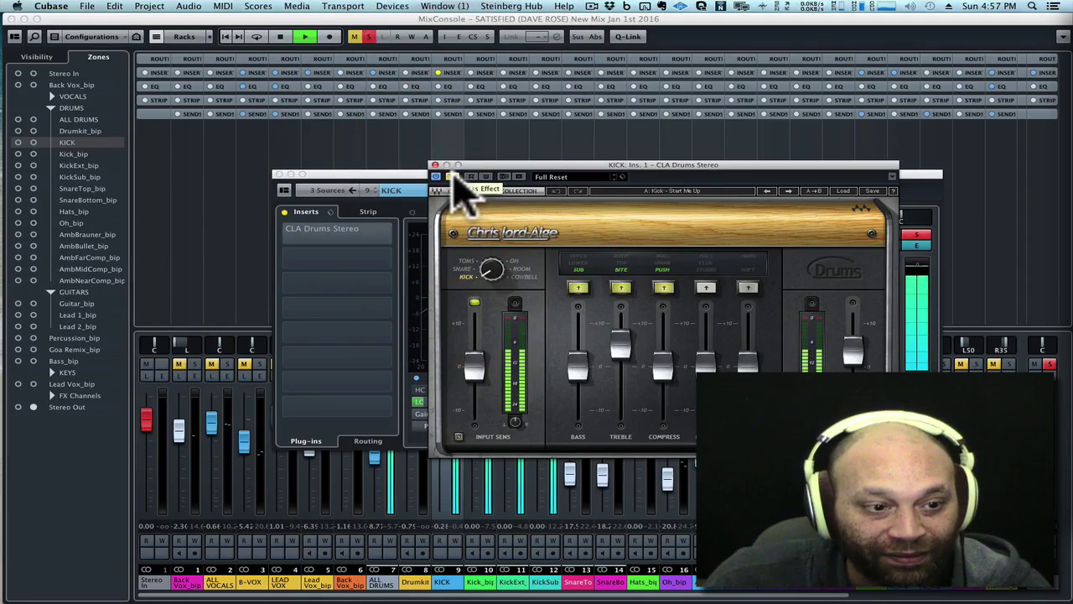
click(453, 176)
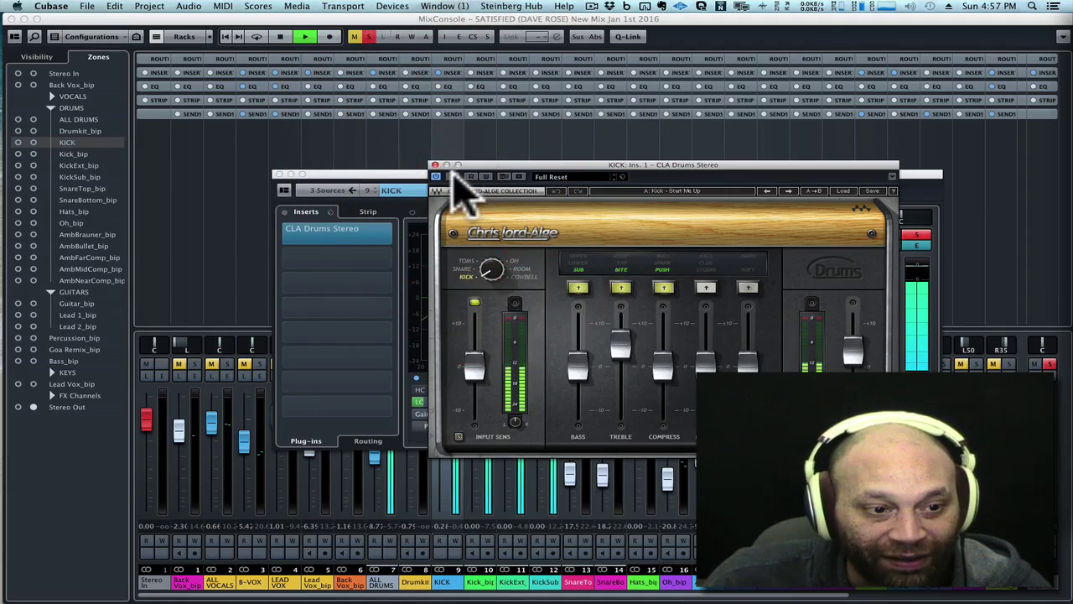
drag(489, 165, 486, 156)
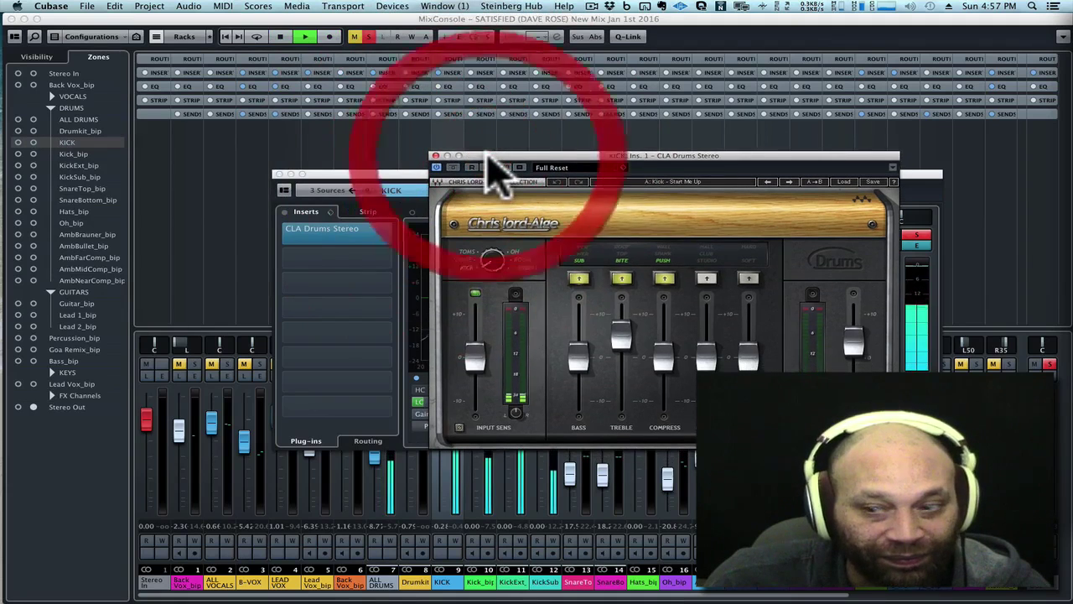
click(437, 158)
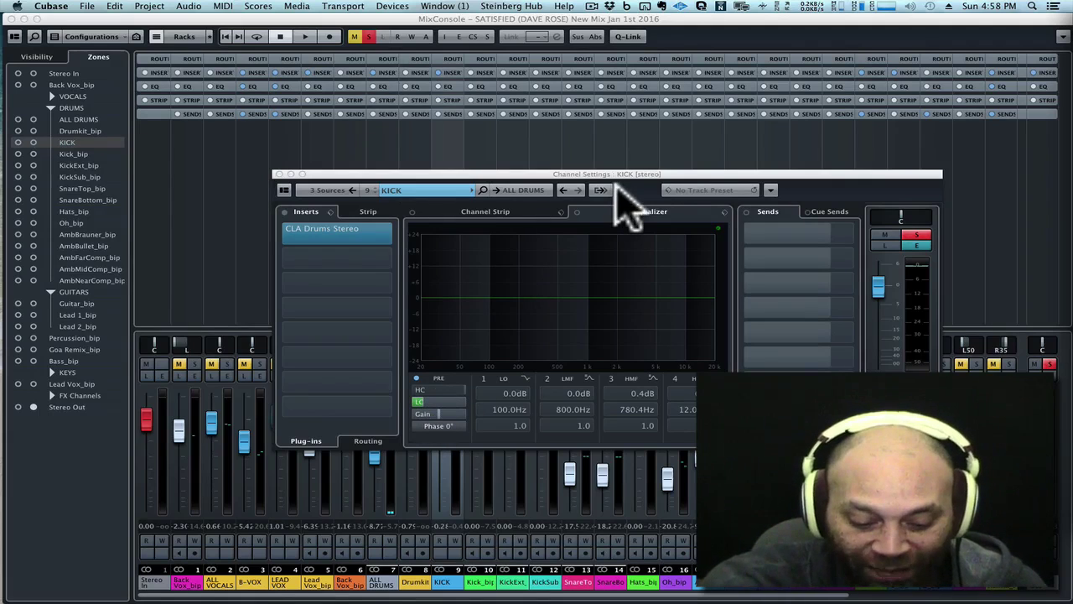
Clear the KICK solo and review the channel settings of Kick_bip, KickExt_bip and KickSub_bip.
key(s)
key(Down)
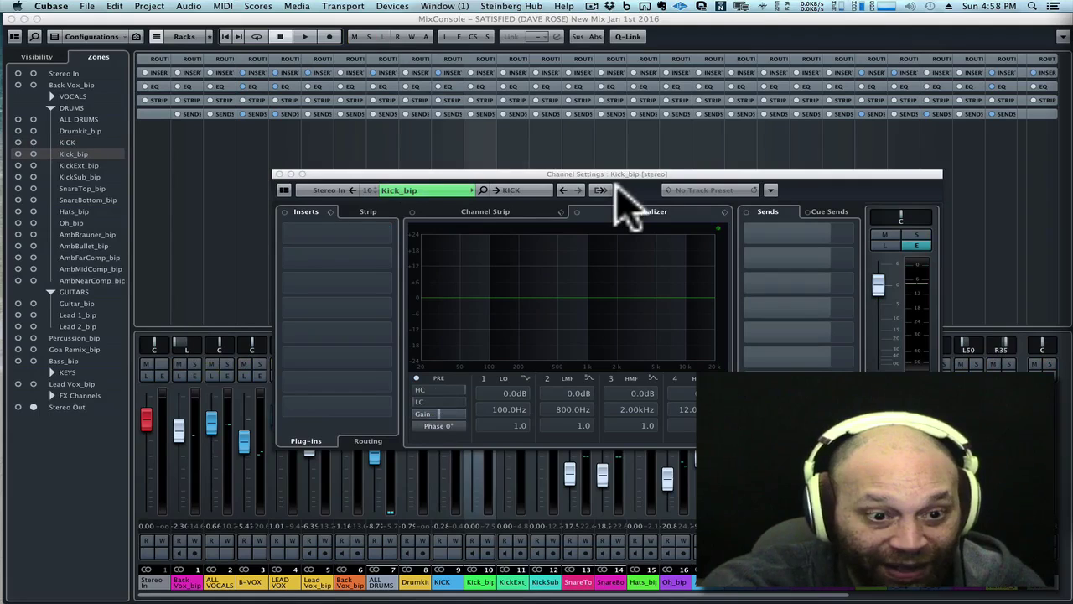
key(Down)
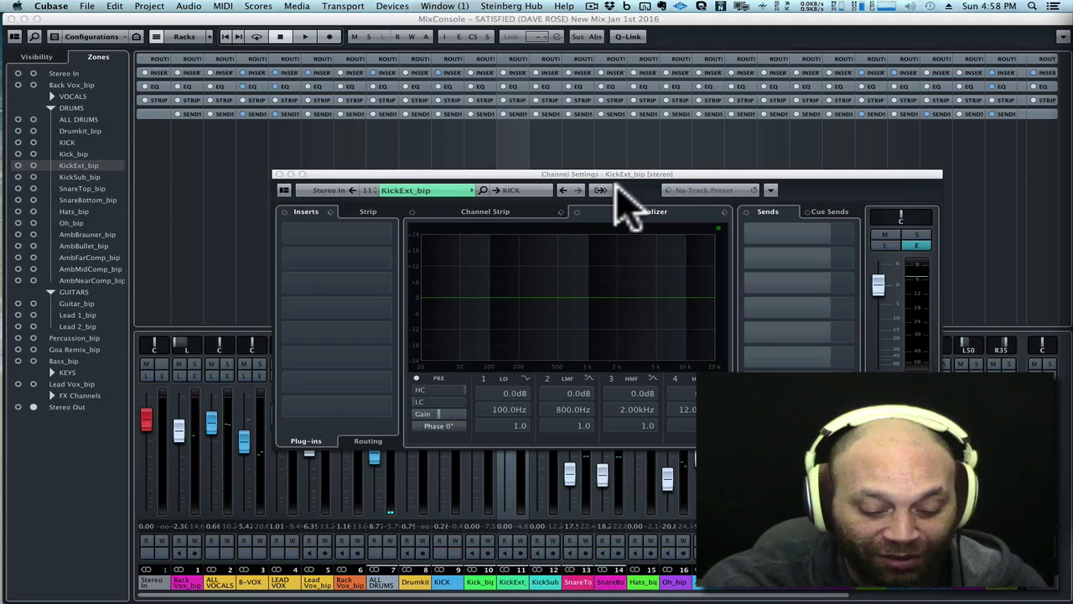
key(Up)
key(Up)
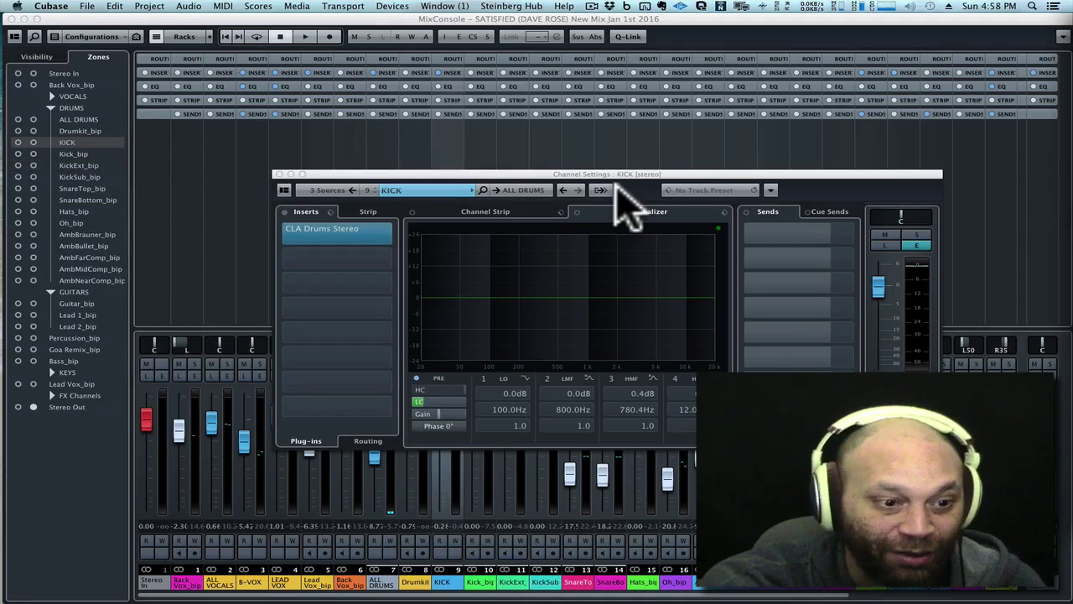
key(Down)
key(Down)
key(Down)
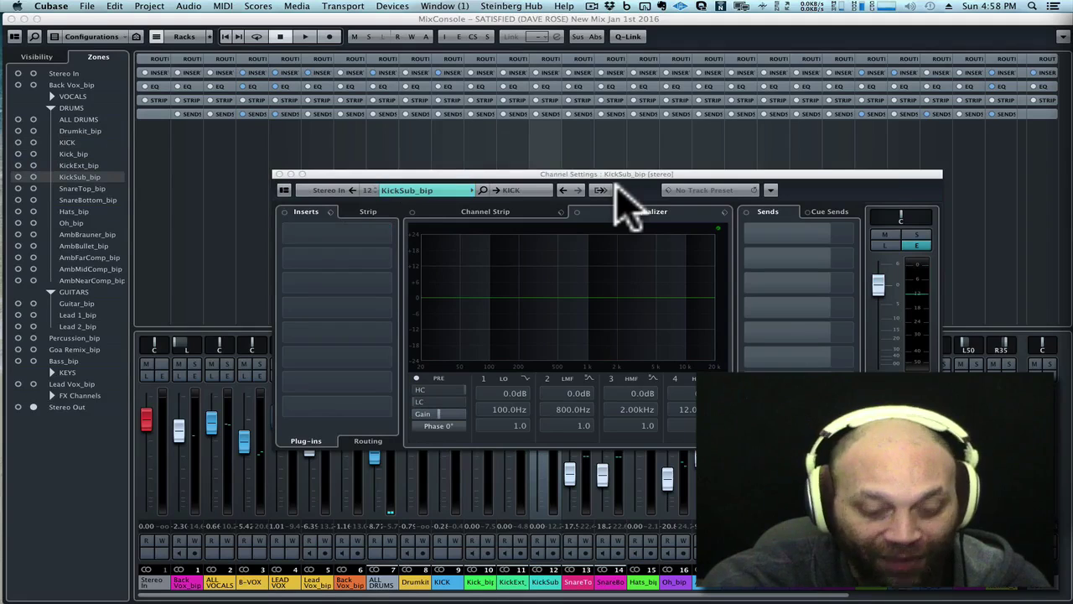
Review the channel settings of SnareTop_bip, SnareBottom_bip, Hats_bip, Oh_bip and AmbBrauner_bip in turn.
key(Down)
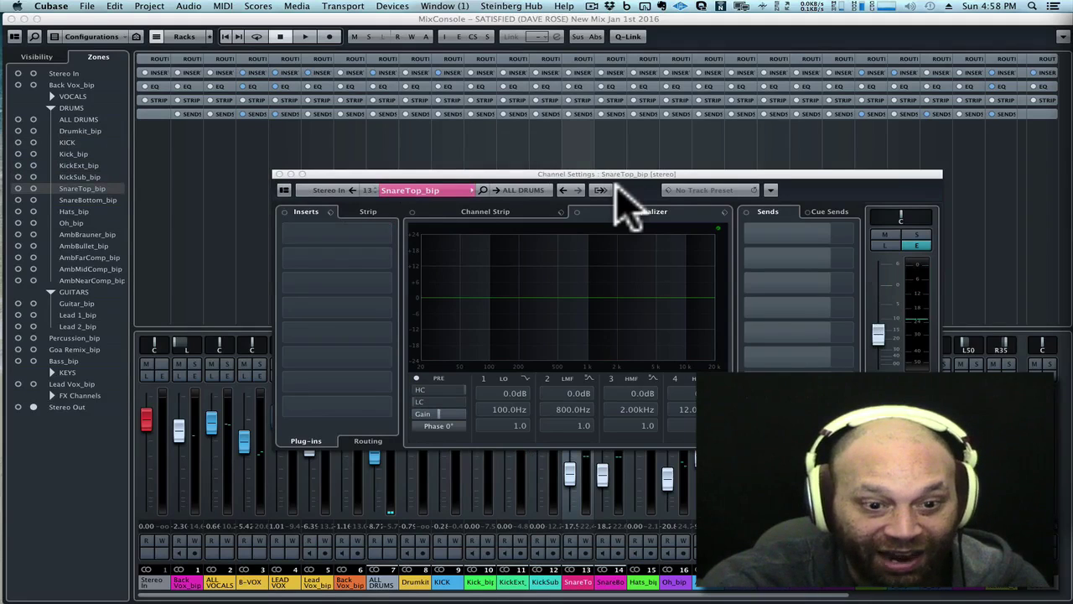
key(Down)
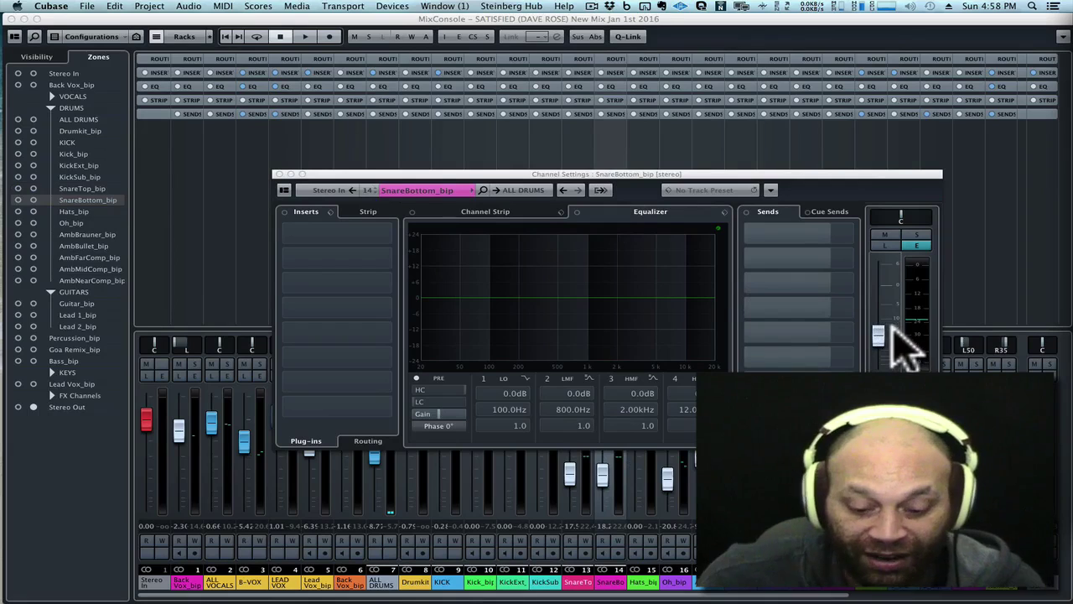
key(Up)
key(Down)
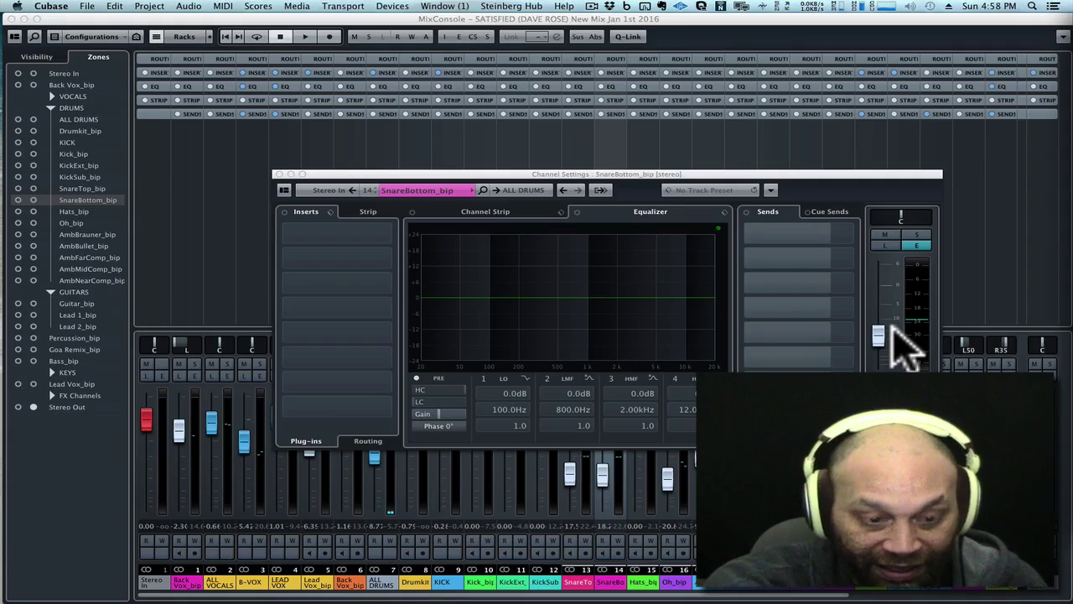
key(Down)
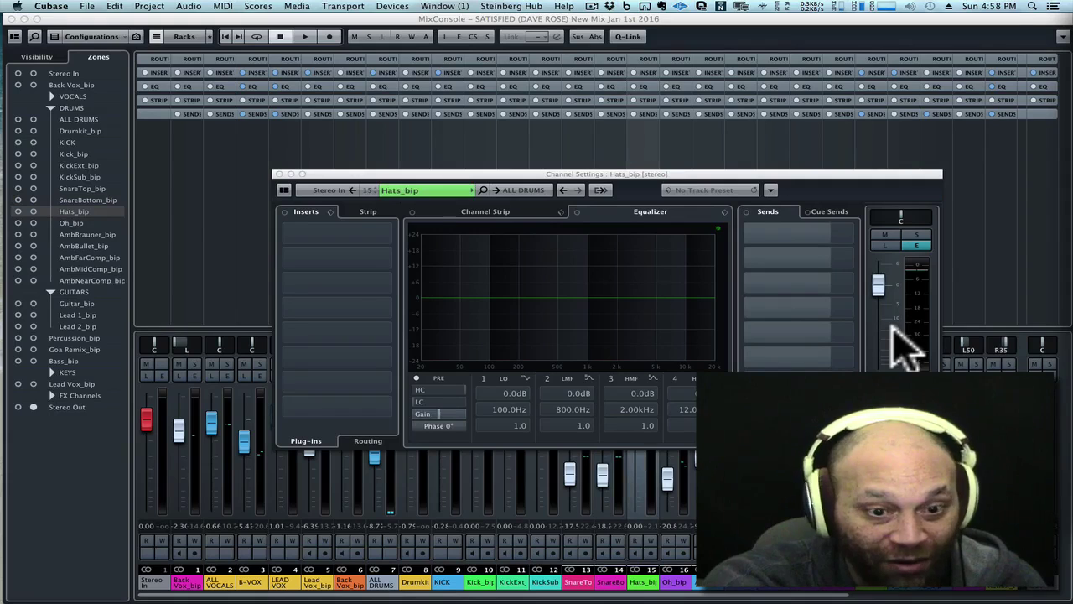
key(Down)
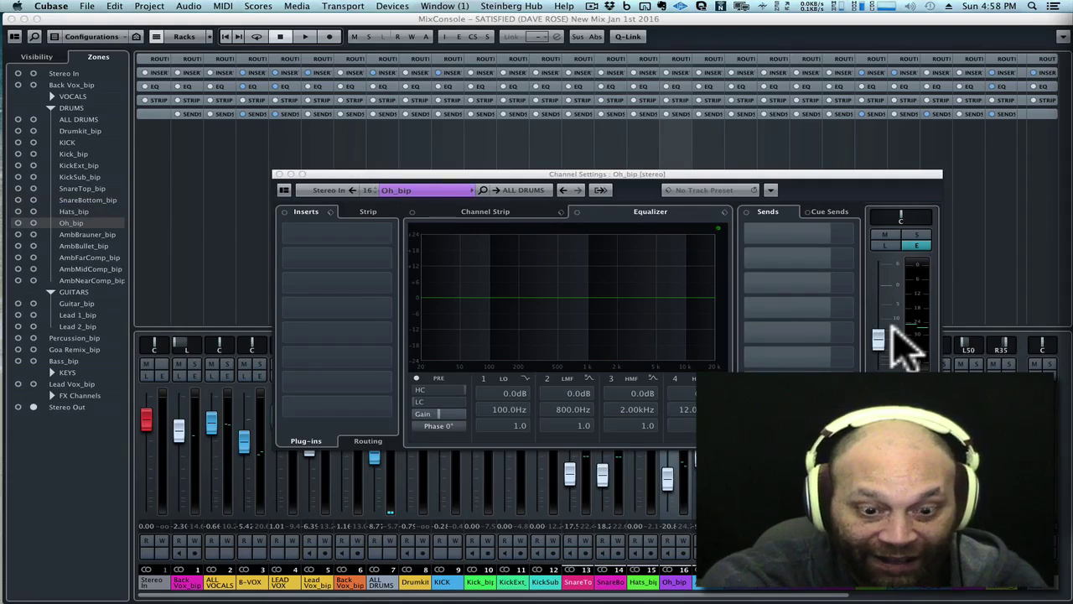
key(Down)
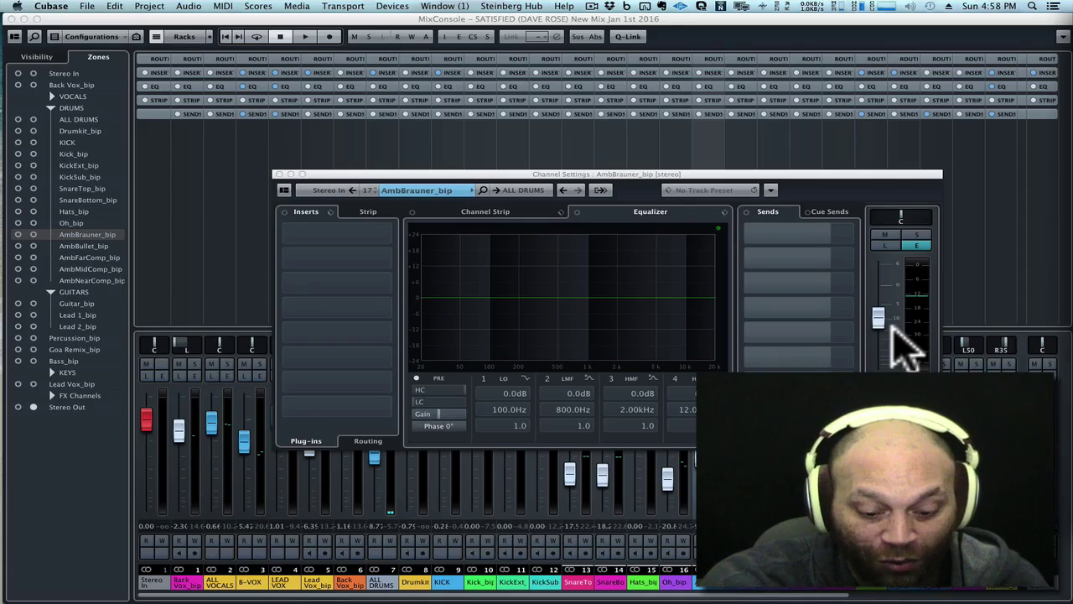
Return to the SnareTop_bip channel, solo it, and start playback.
key(Up)
key(Up)
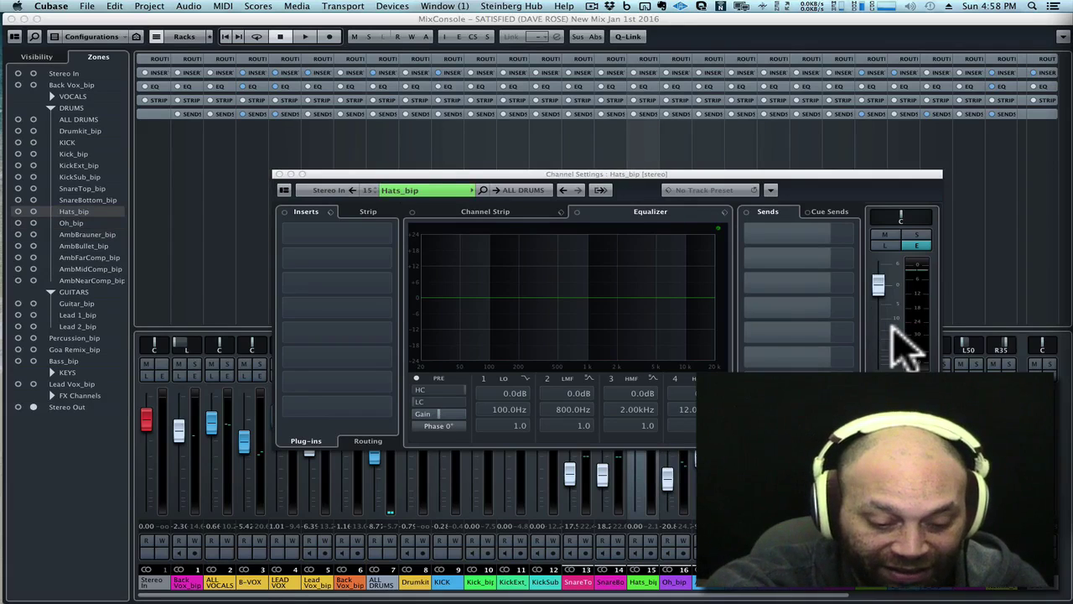
key(Up)
key(Up)
key(s)
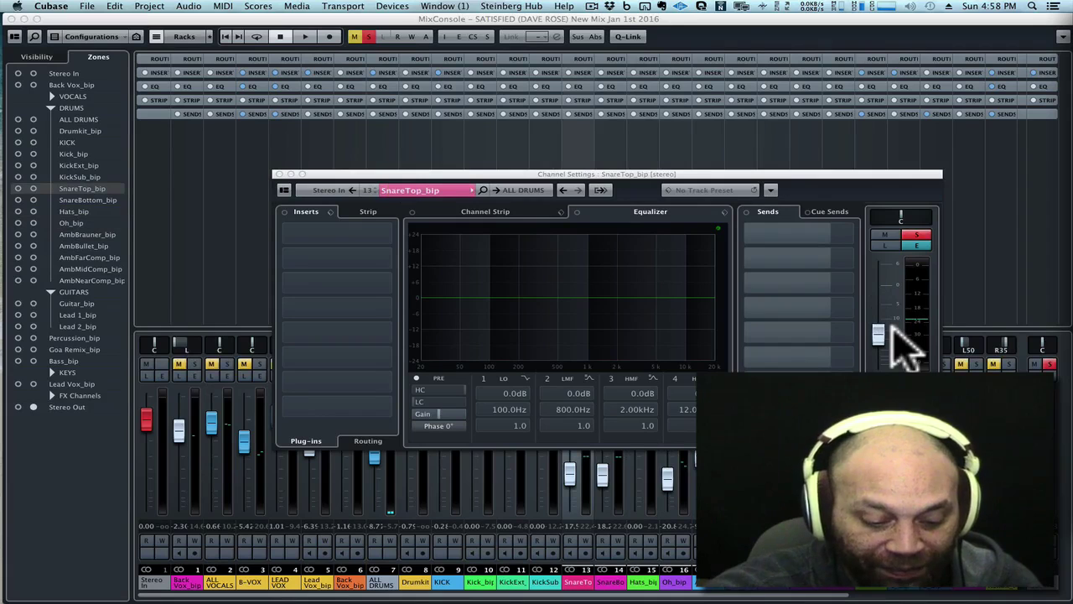
key(space)
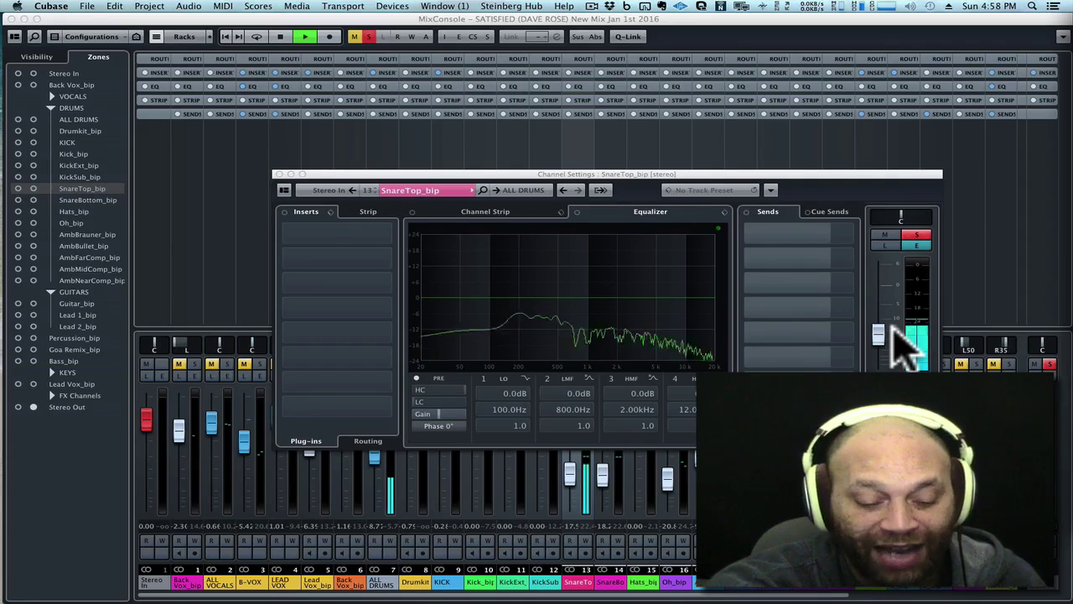
Swap the SnareTop_bip solo for a mute to audition SnareBottom_bip, stop playback, and clear the mutes and solos.
key(s)
key(m)
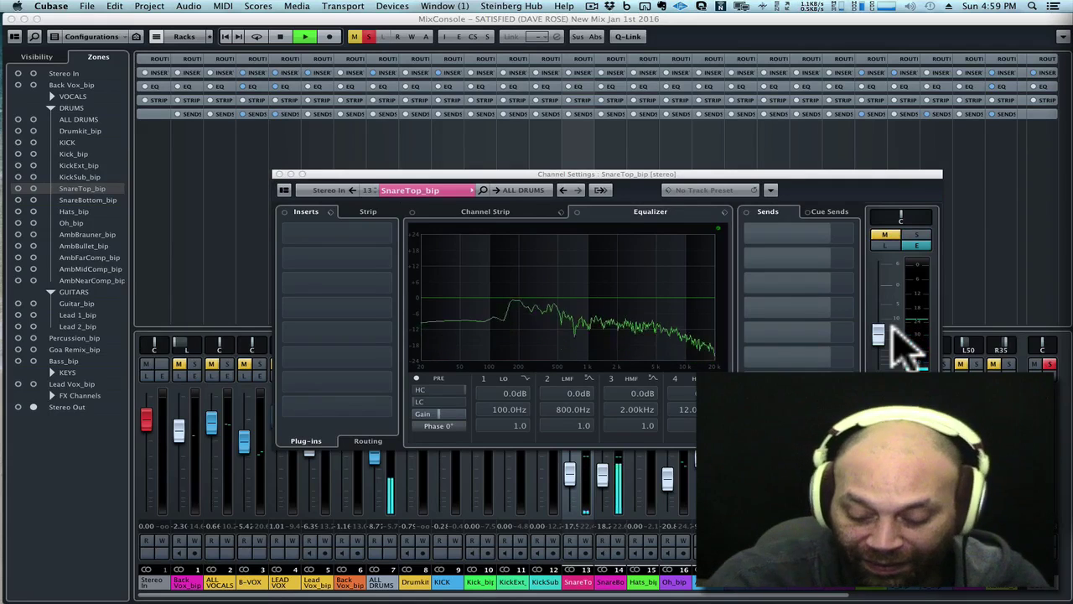
key(space)
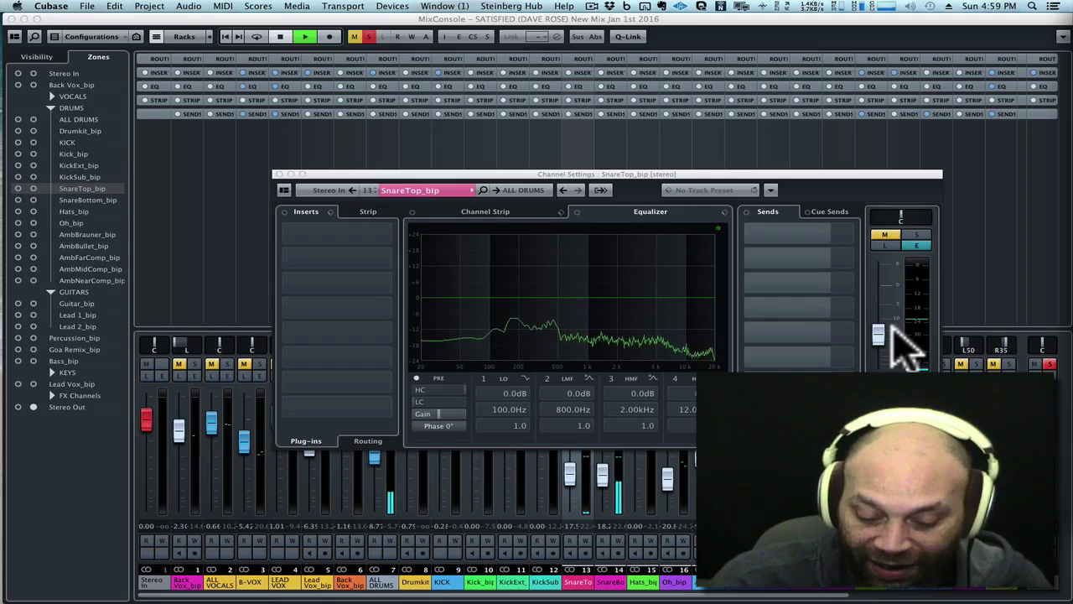
key(alt+shift+m)
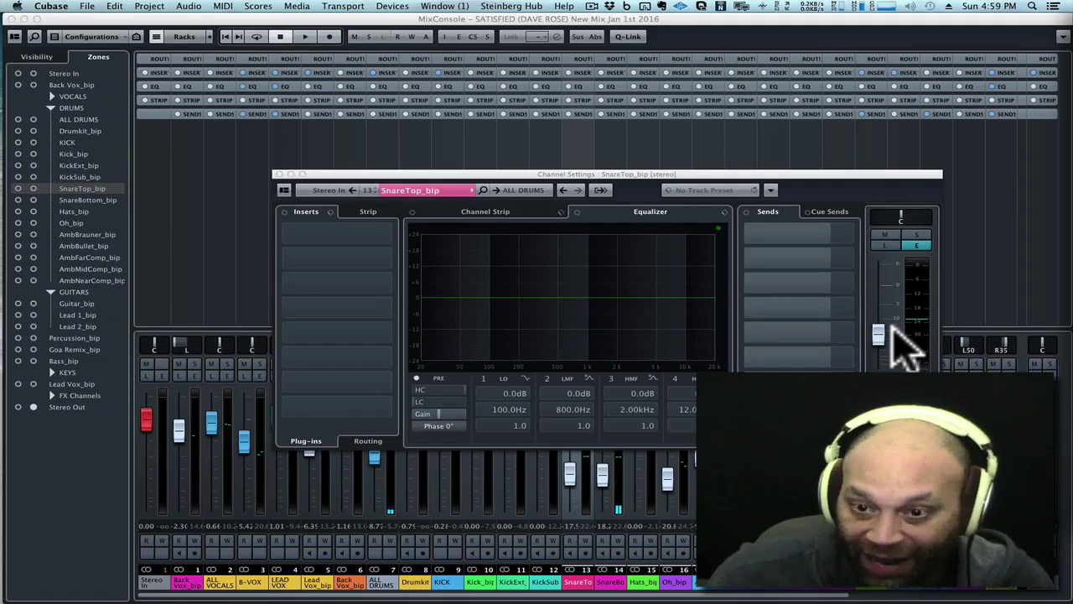
Audition the drum channels with SnareTop_bip muted, stop playback, and solo SnareTop_bip.
key(s)
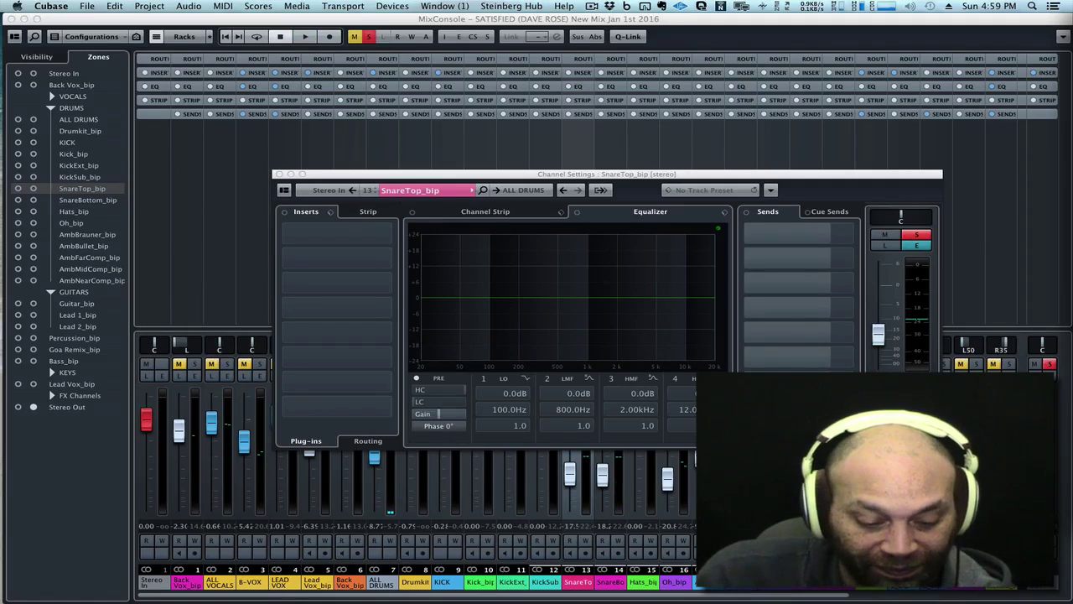
key(s)
key(m)
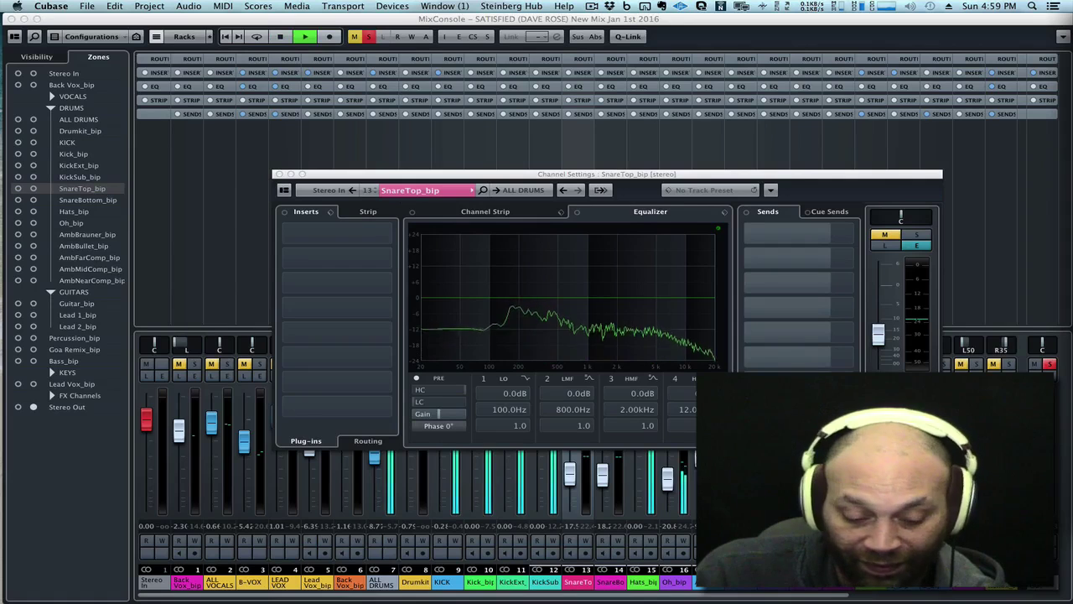
key(space)
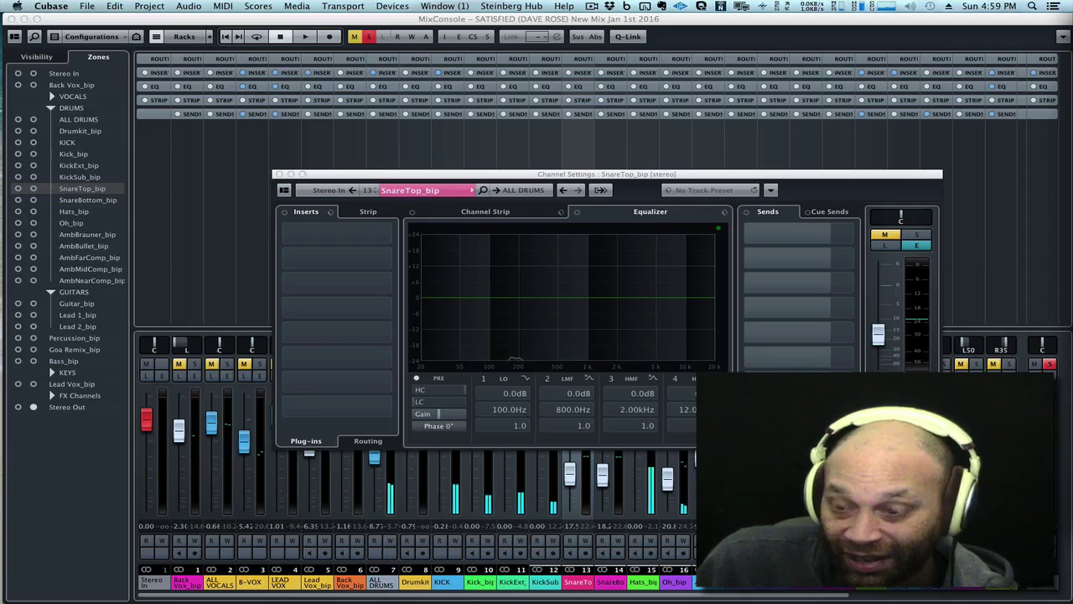
key(s)
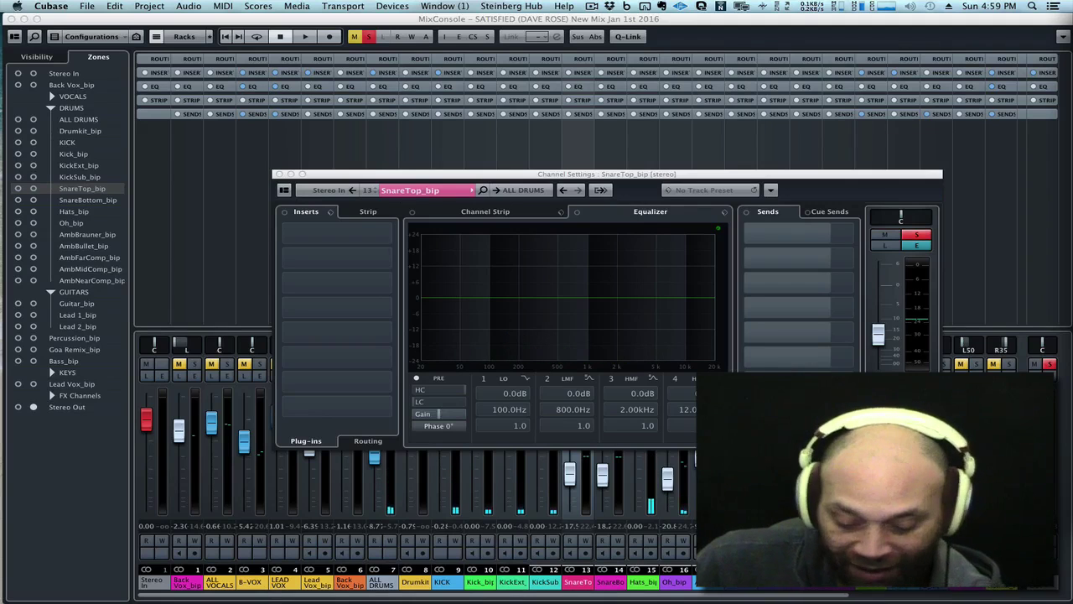
Play the soloed SnareTop_bip channel, stop playback, and clear its solo.
key(space)
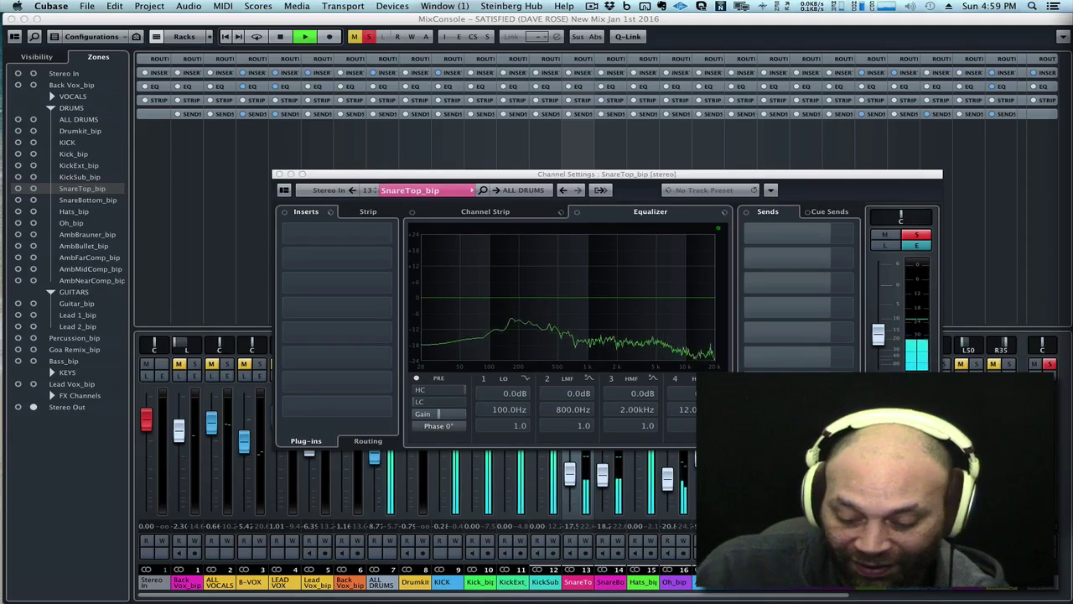
key(space)
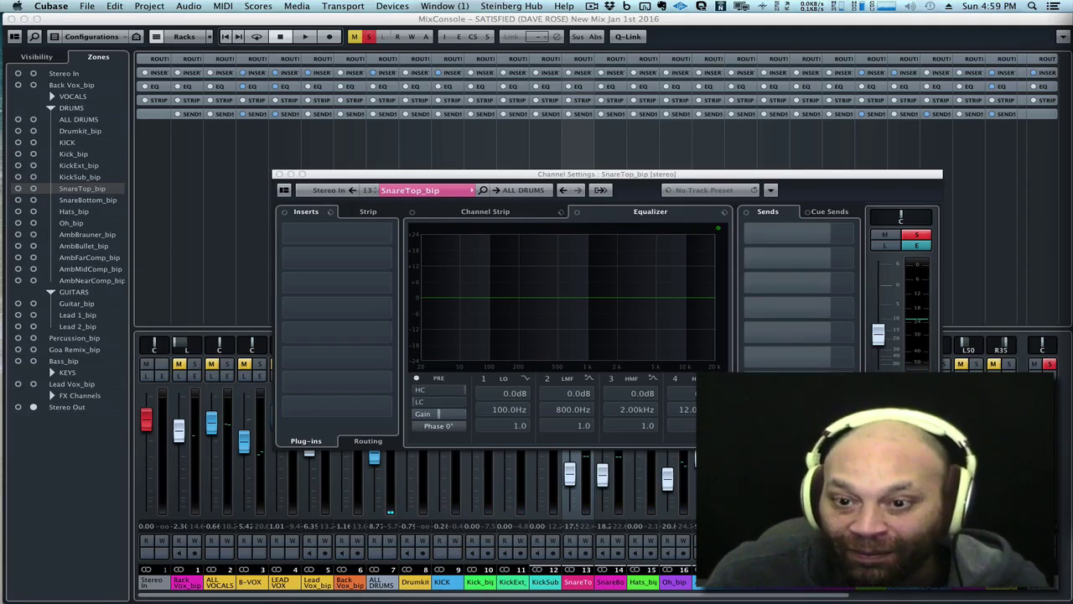
key(s)
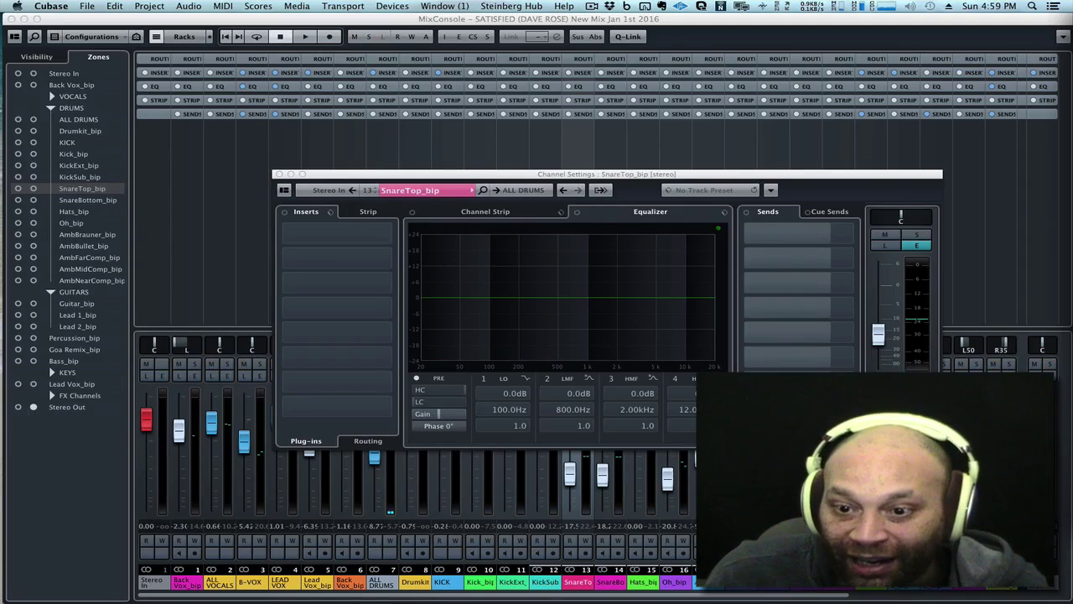
Audition the AmbBrauner_bip and AmbBullet_bip channels soloed in turn, and stop playback.
click(709, 582)
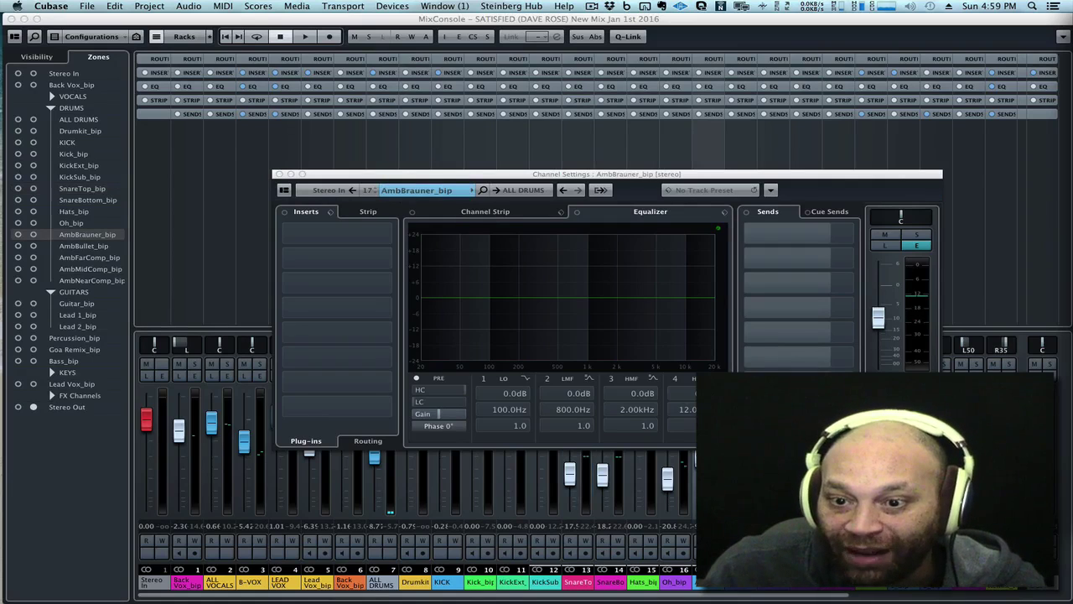
key(s)
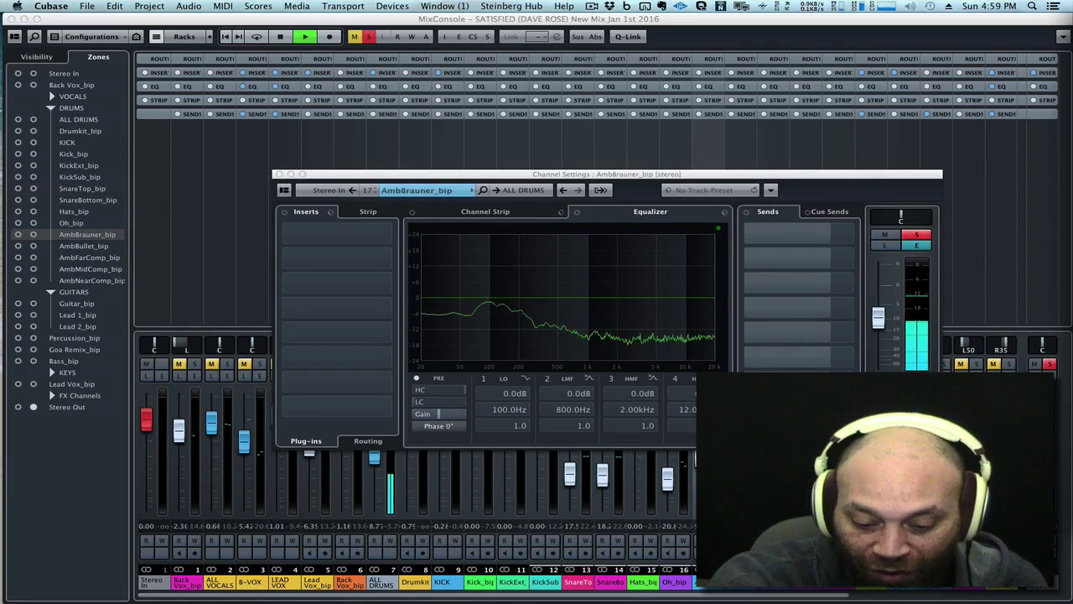
click(84, 245)
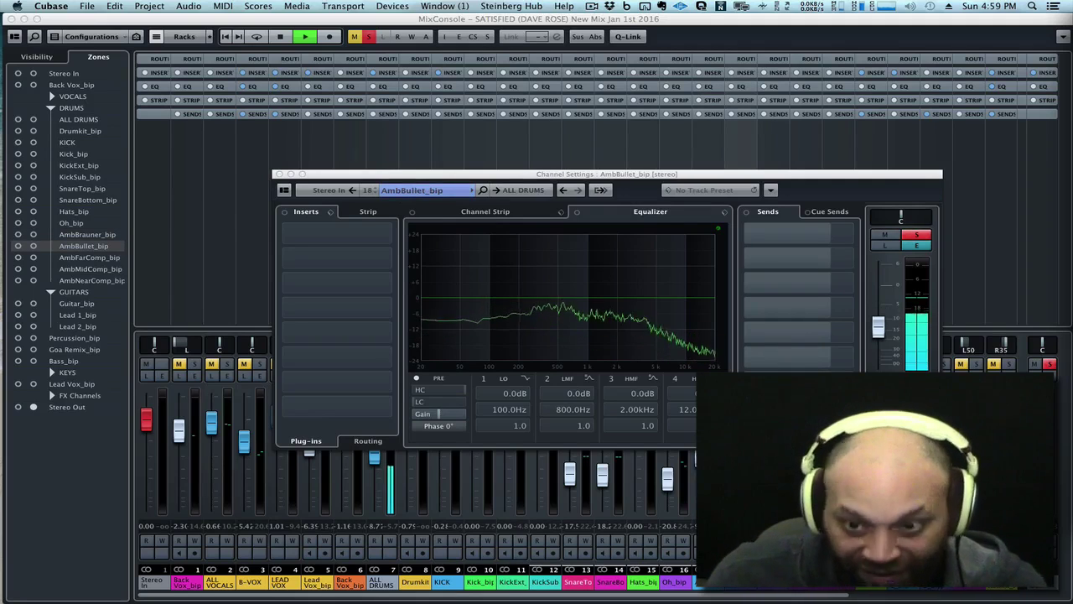
key(space)
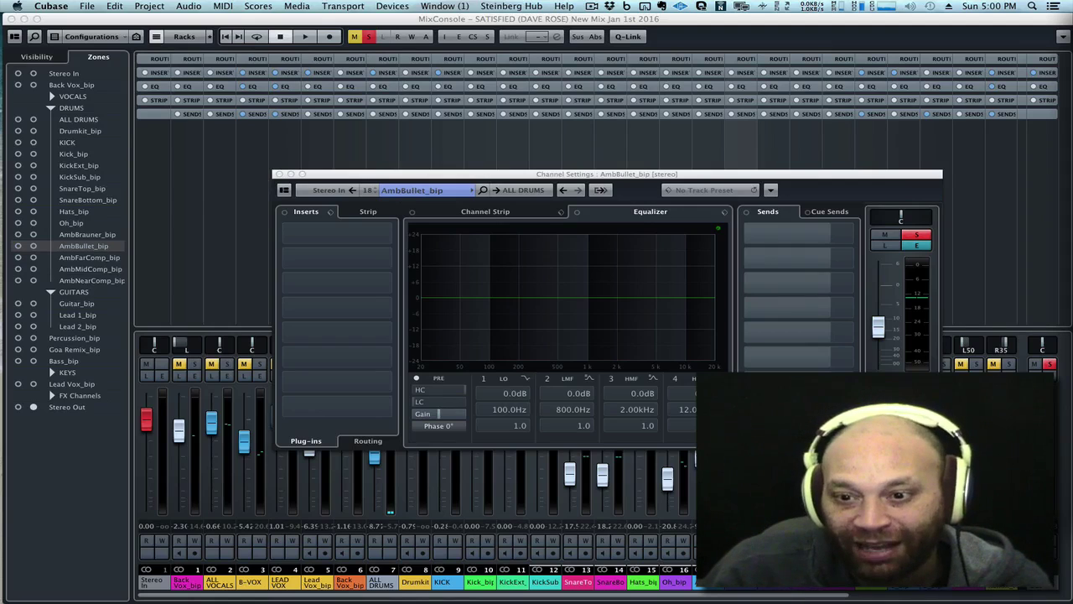
Replay the soloed AmbBullet_bip briefly, stop playback, and take the channel out of solo.
key(space)
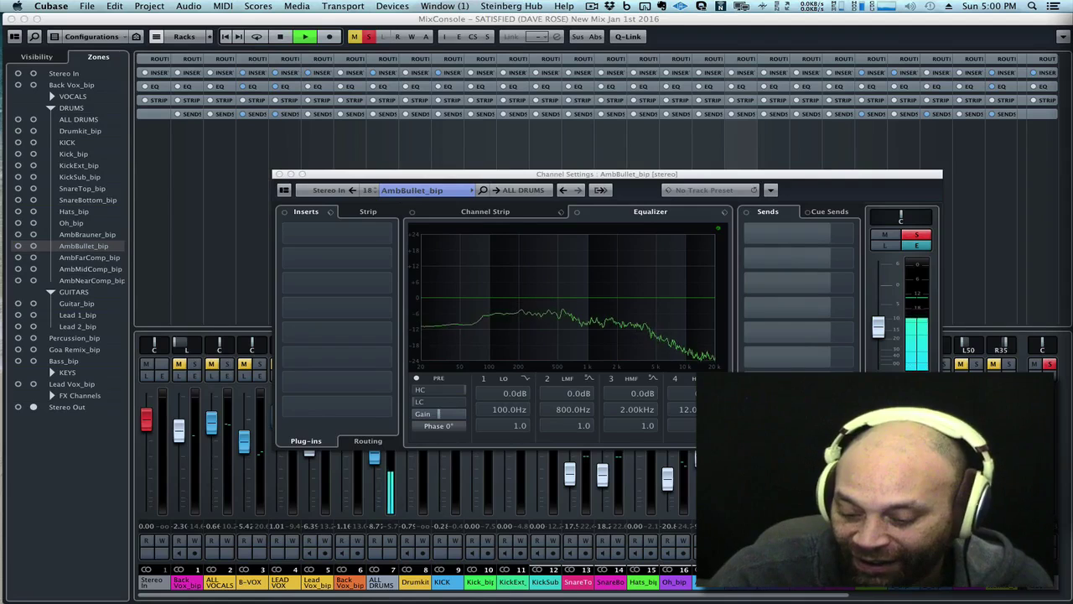
key(space)
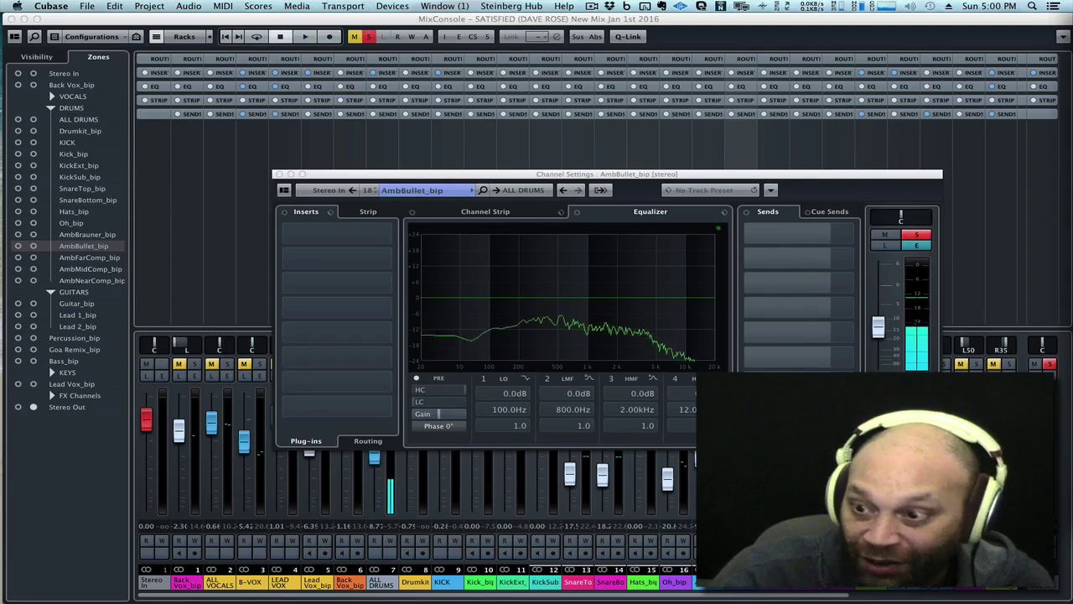
key(s)
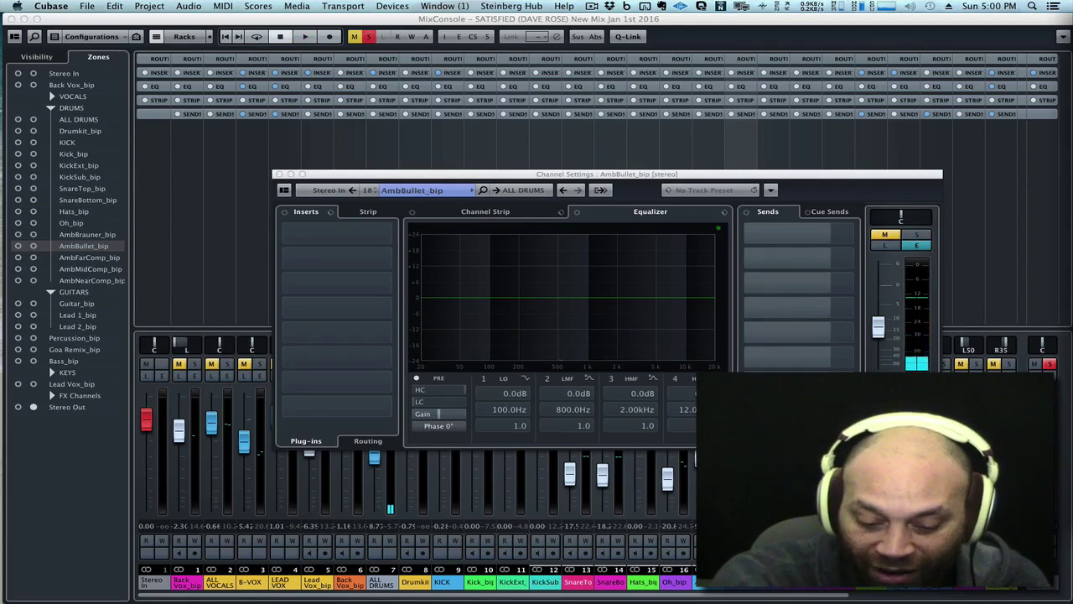
Audition the AmbFarComp_bip channel soloed, stop playback, and clear its solo.
click(89, 258)
key(s)
key(space)
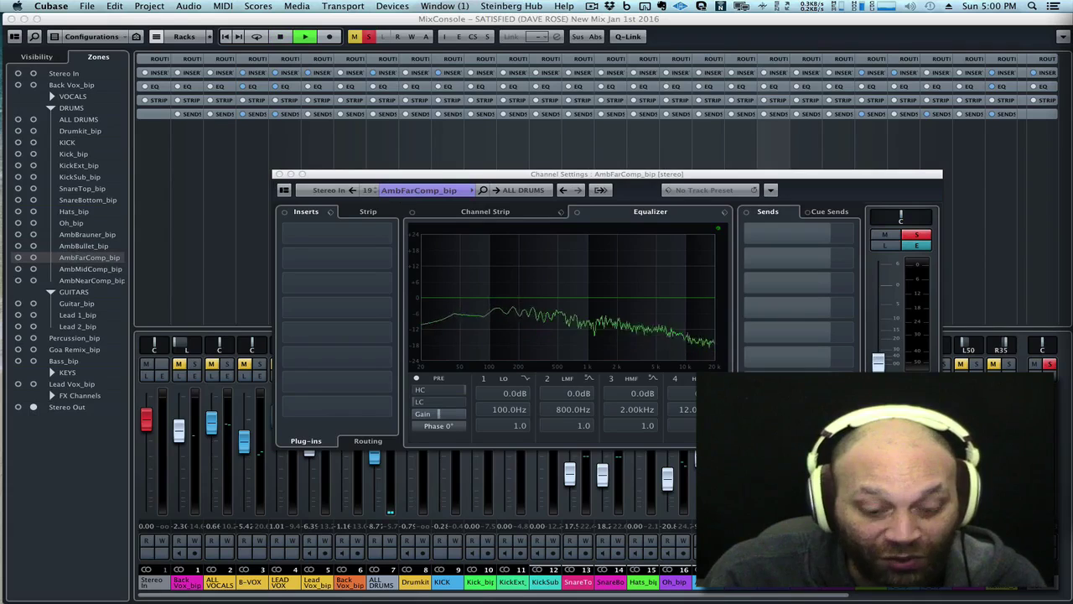
mouse_move(878, 362)
mouse_down()
mouse_move(878, 309)
mouse_move(878, 361)
mouse_up()
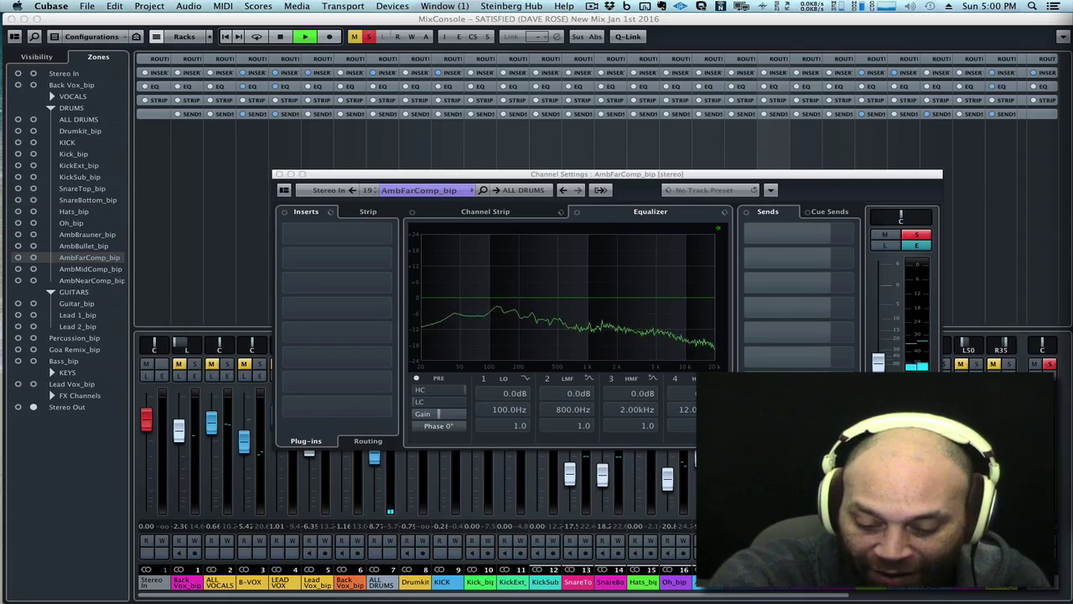
key(s)
key(space)
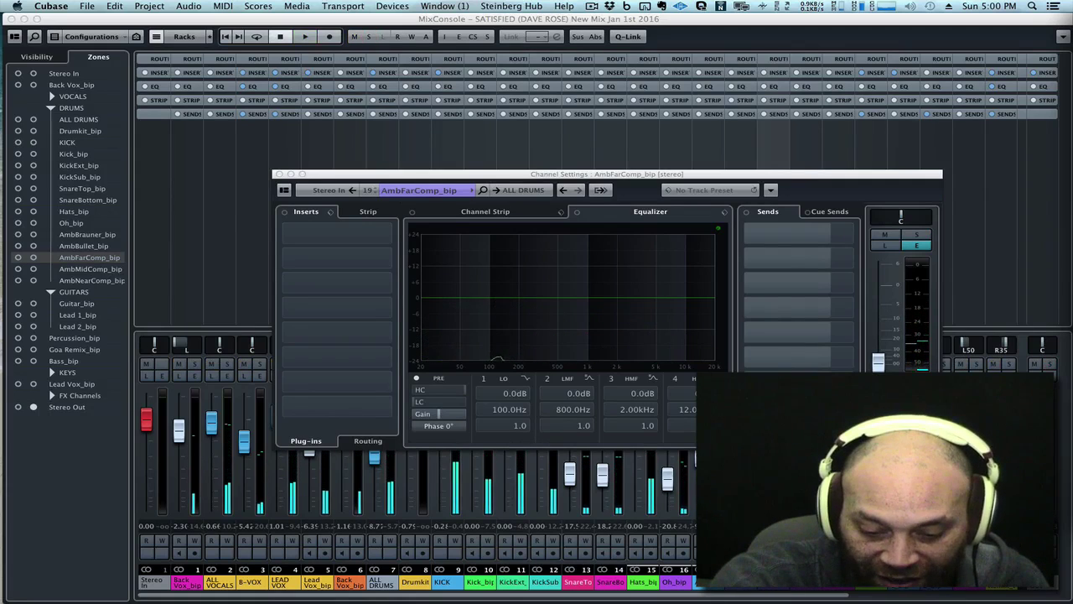
Audition the AmbMidComp_bip channel soloed, stop playback, and swap its solo for a mute.
key(s)
key(Down)
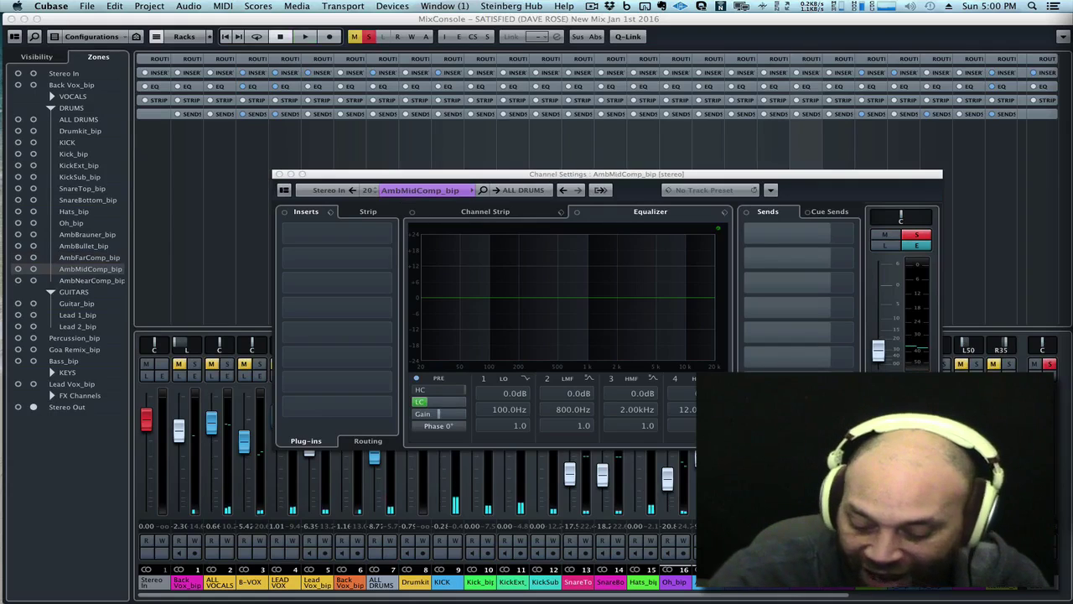
key(space)
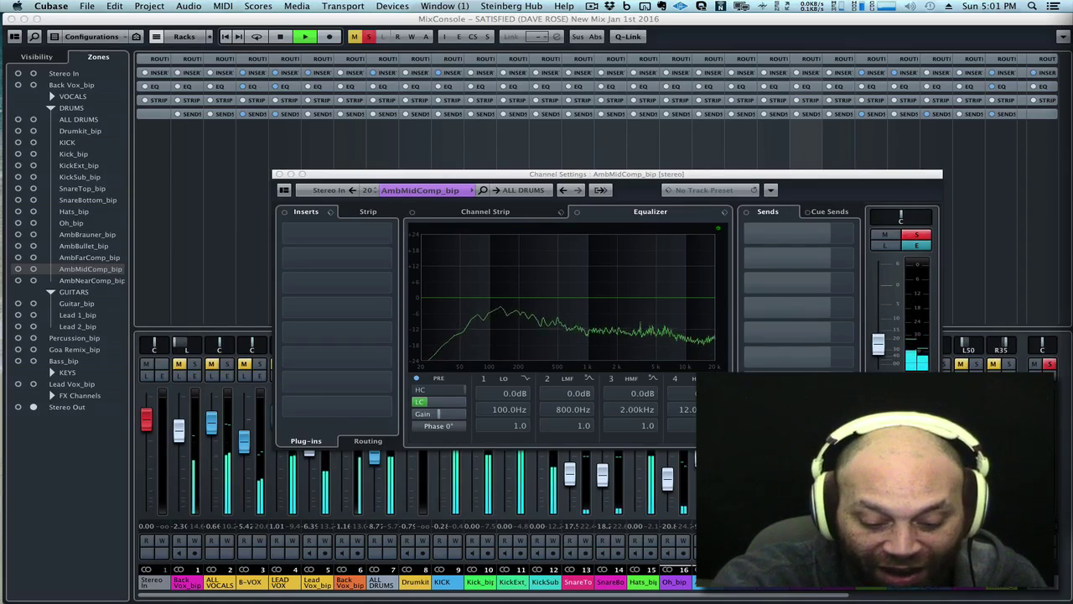
key(space)
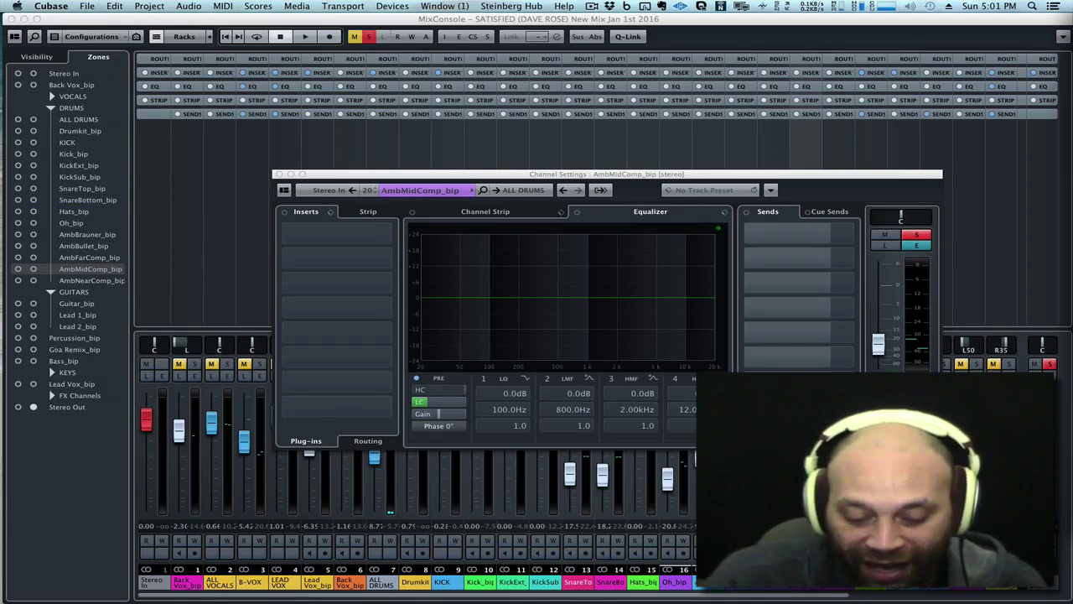
key(s)
key(m)
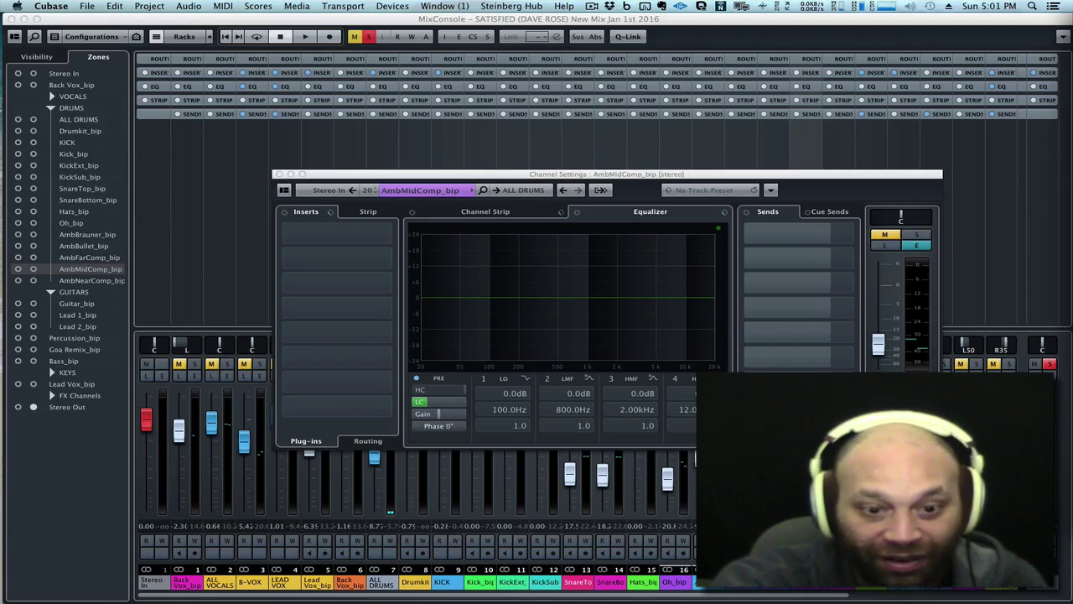
Audition the AmbNearComp_bip channel soloed, stop playback, and swap its solo for a mute.
key(Down)
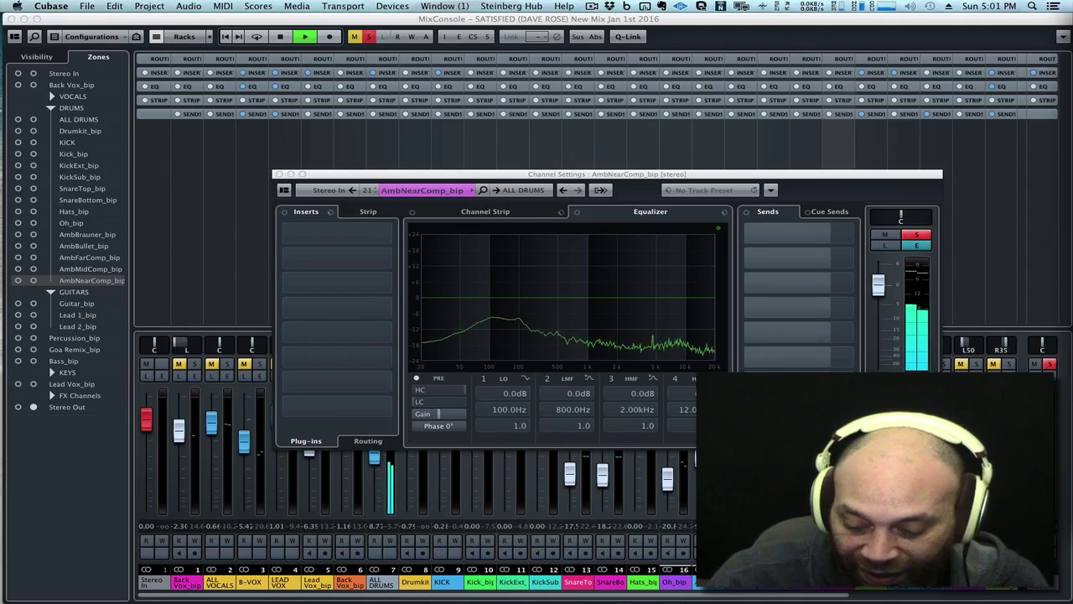
key(space)
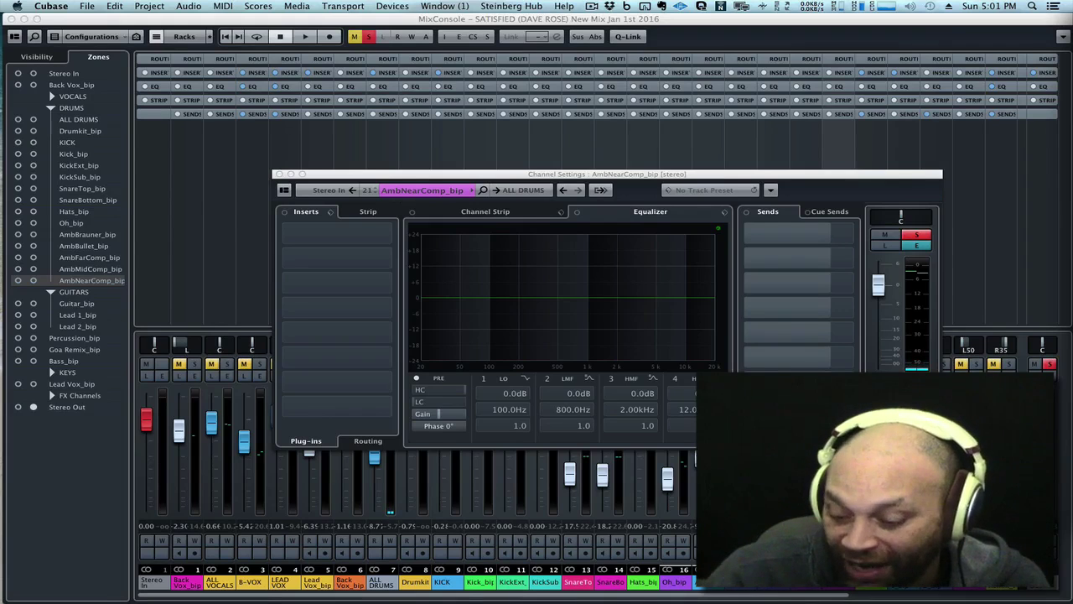
key(space)
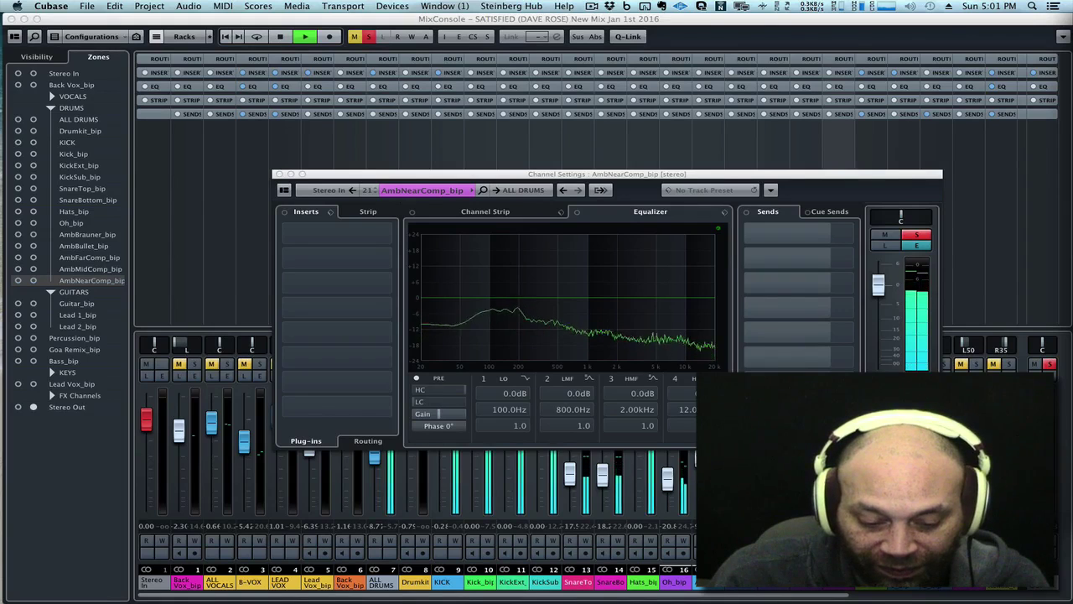
key(space)
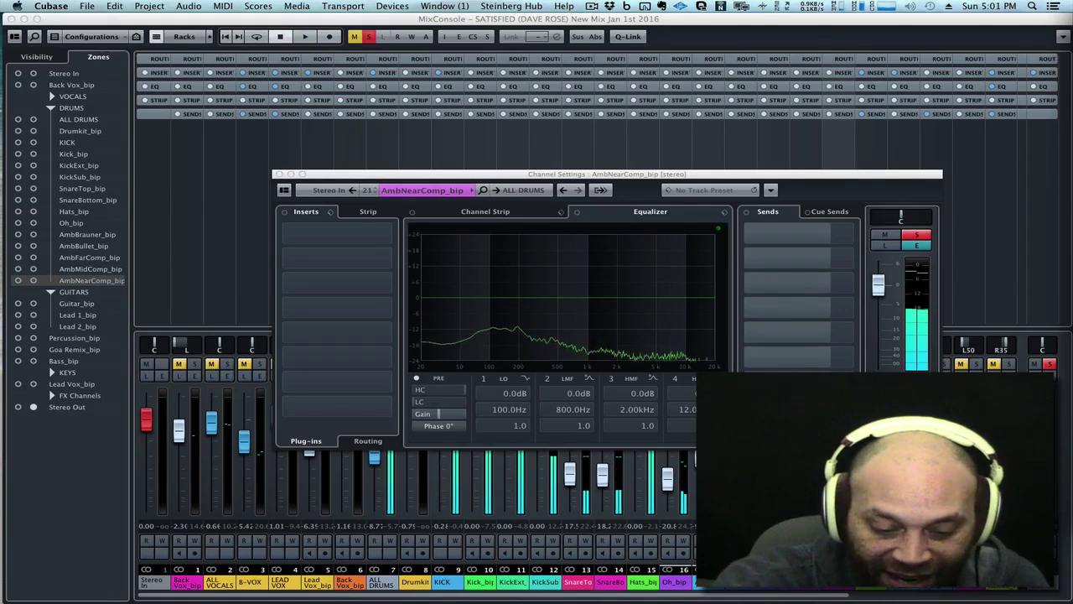
key(s)
key(m)
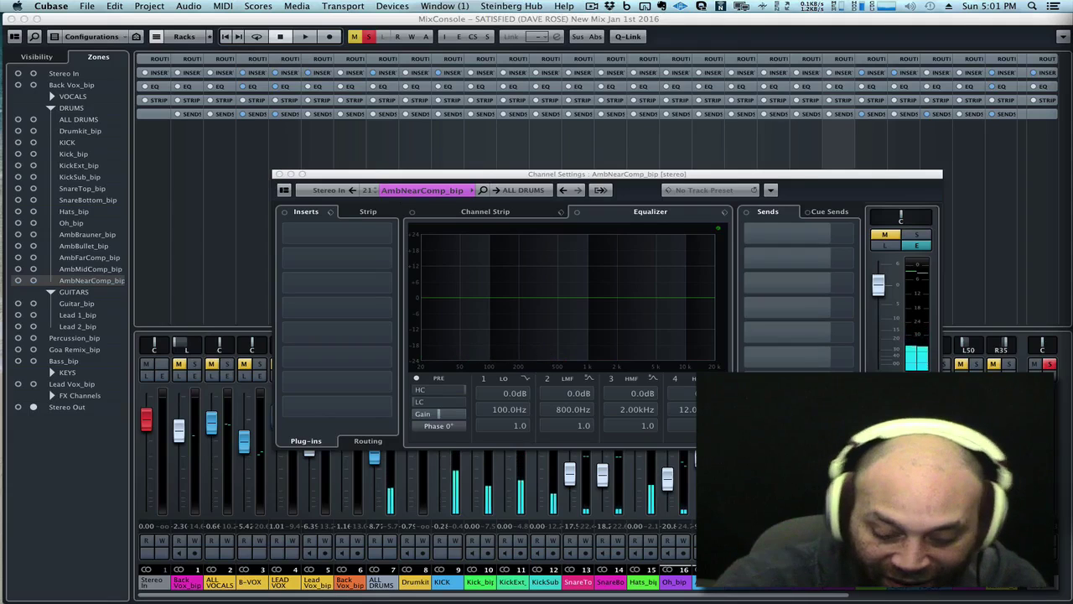
Play the drums with AmbNearComp_bip muted while reviewing the AmbBrauner_bip and AmbBullet_bip channels.
key(space)
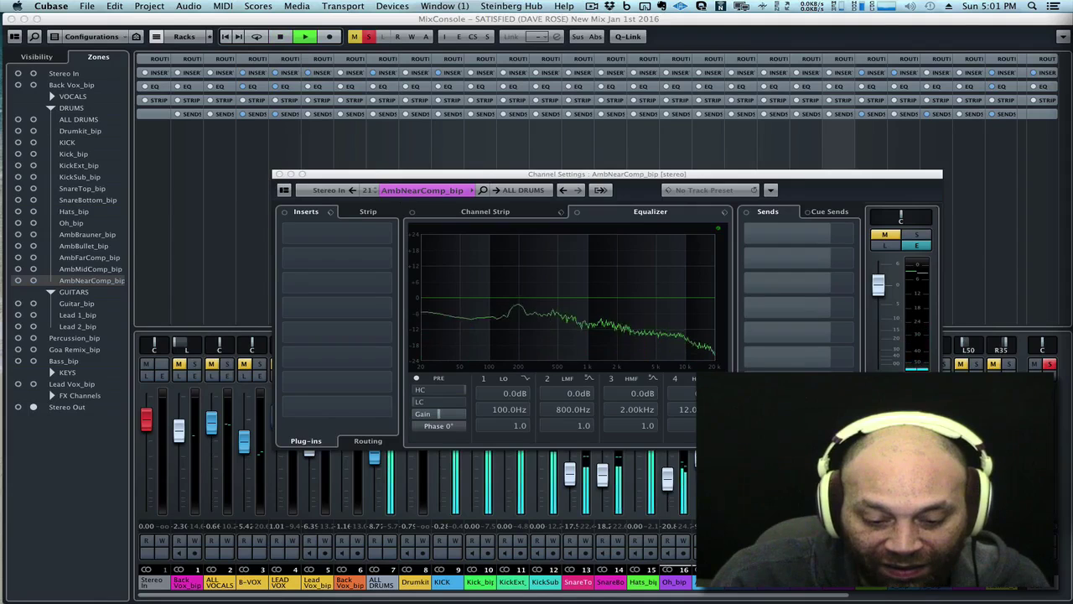
key(space)
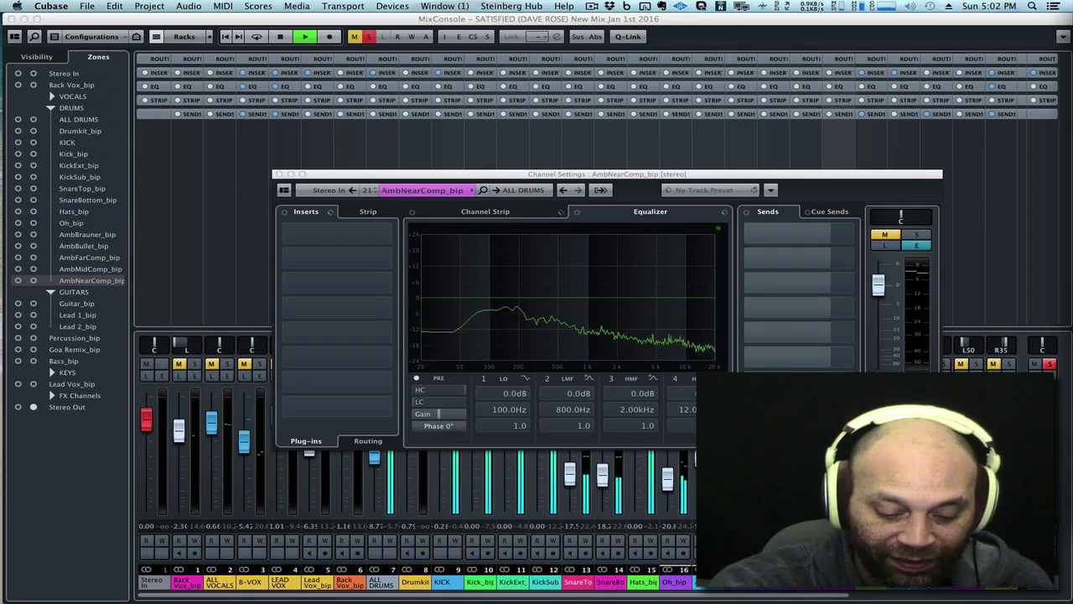
click(87, 234)
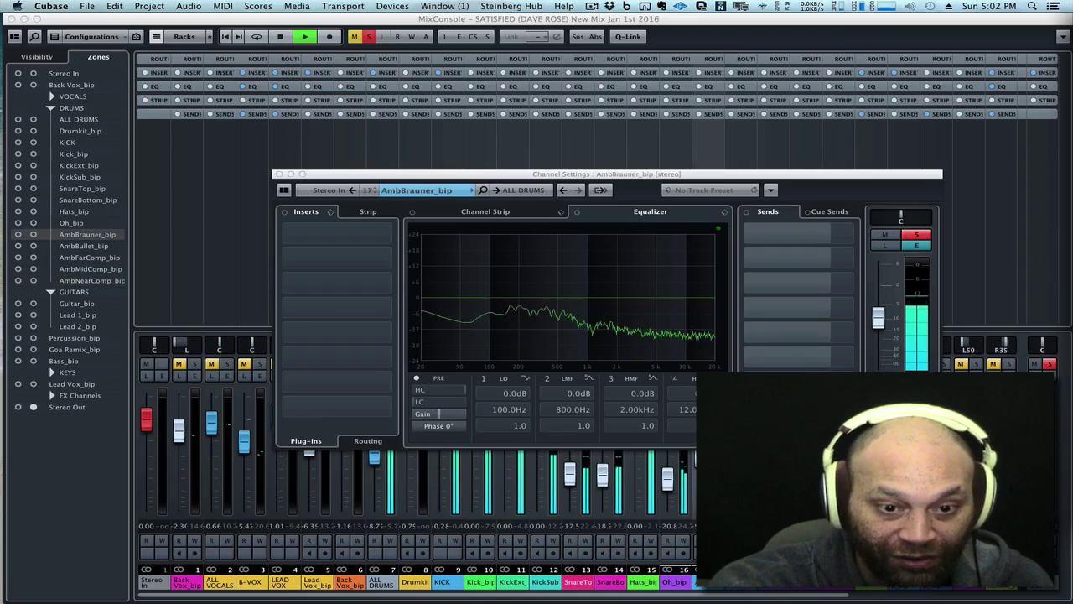
click(84, 245)
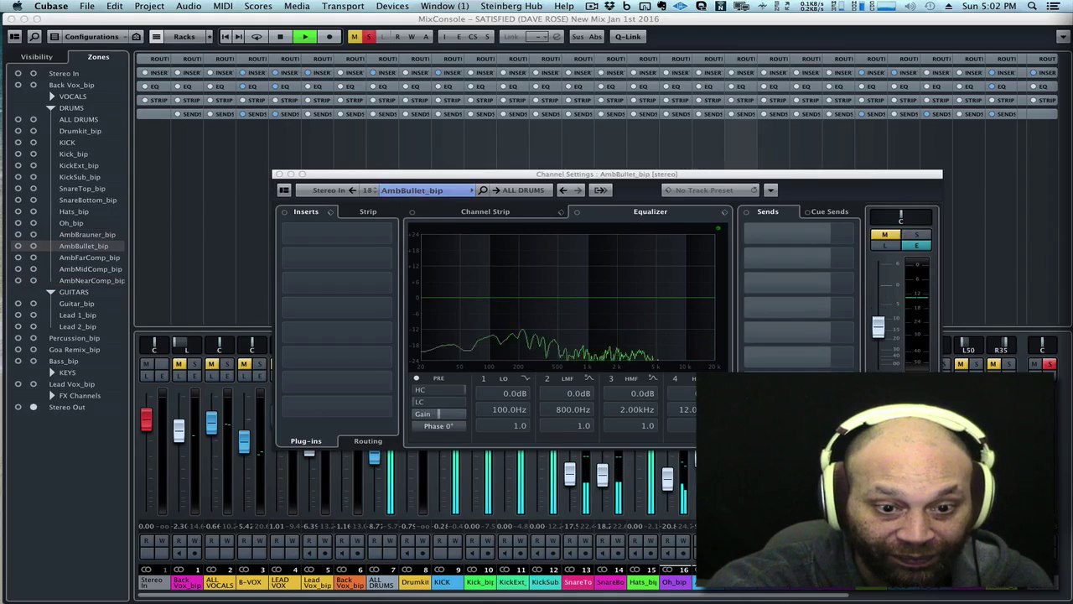
Compare AmbBullet_bip soloed and muted during playback, leave it soloed, and restart playback.
key(s)
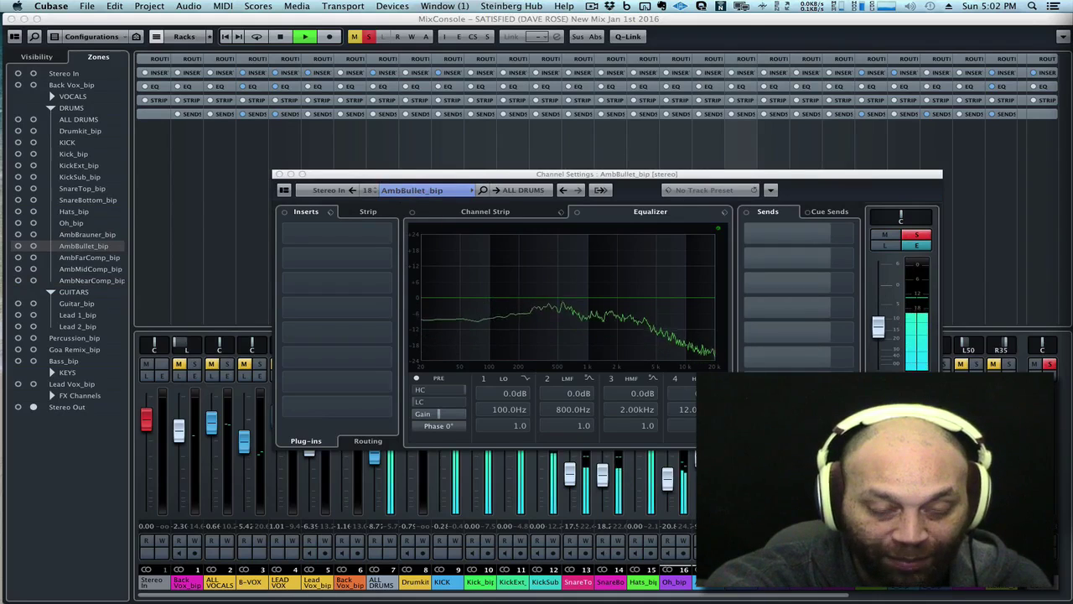
key(s)
key(m)
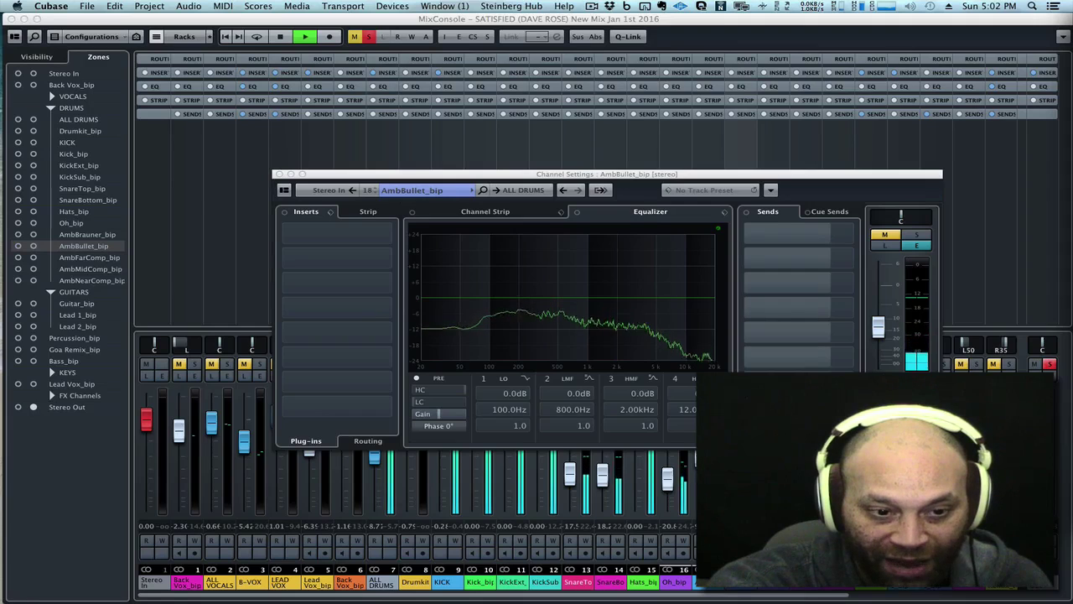
key(m)
key(s)
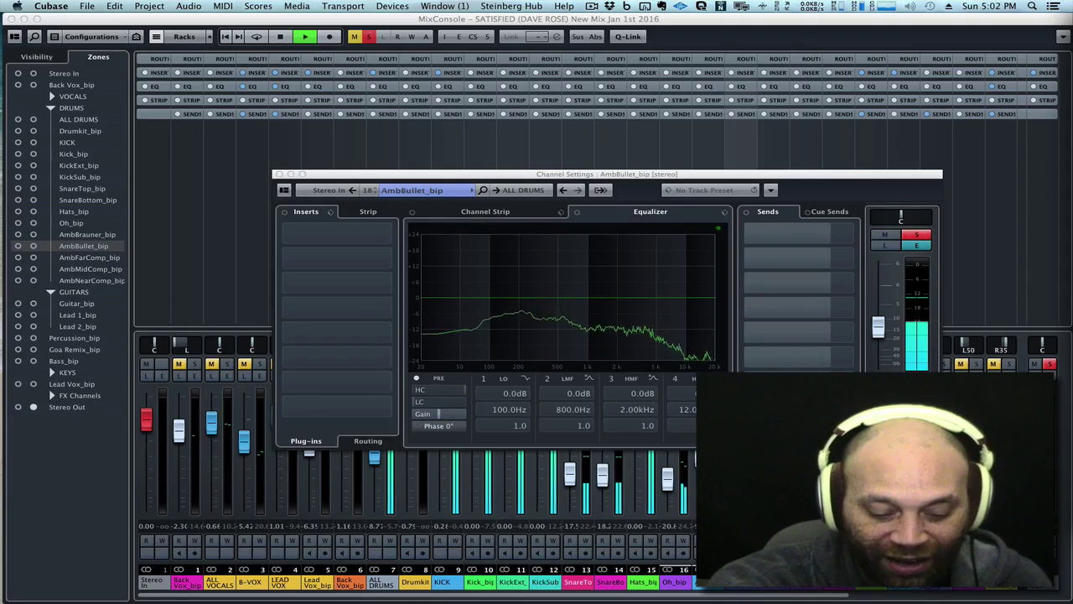
key(space)
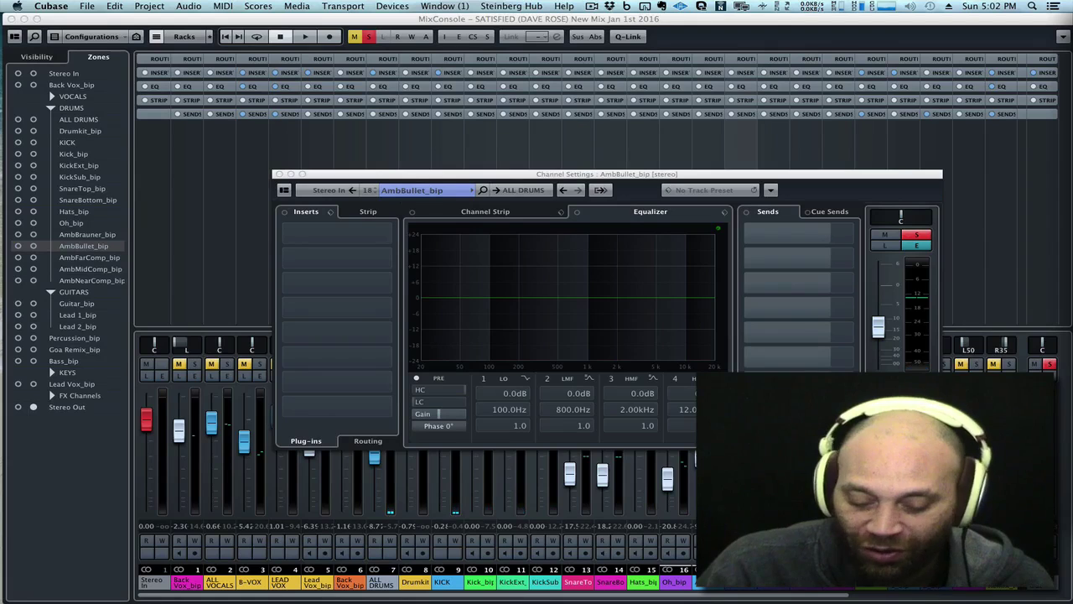
key(space)
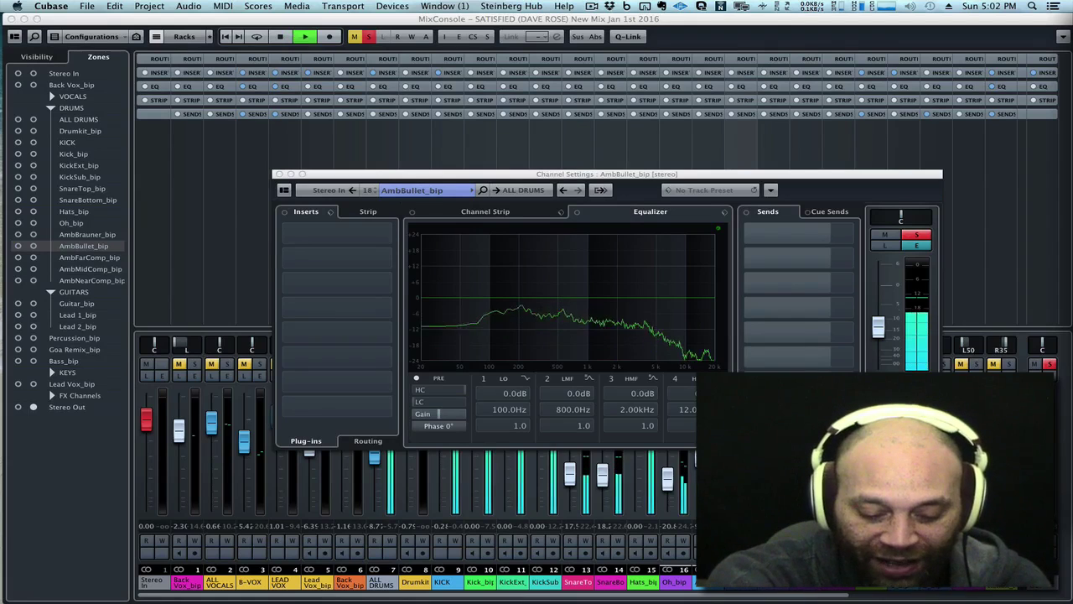
Solo AmbFarComp_bip and AmbMidComp_bip in turn during playback, swap the AmbMidComp_bip solo for a mute, and stop playback.
click(89, 257)
key(s)
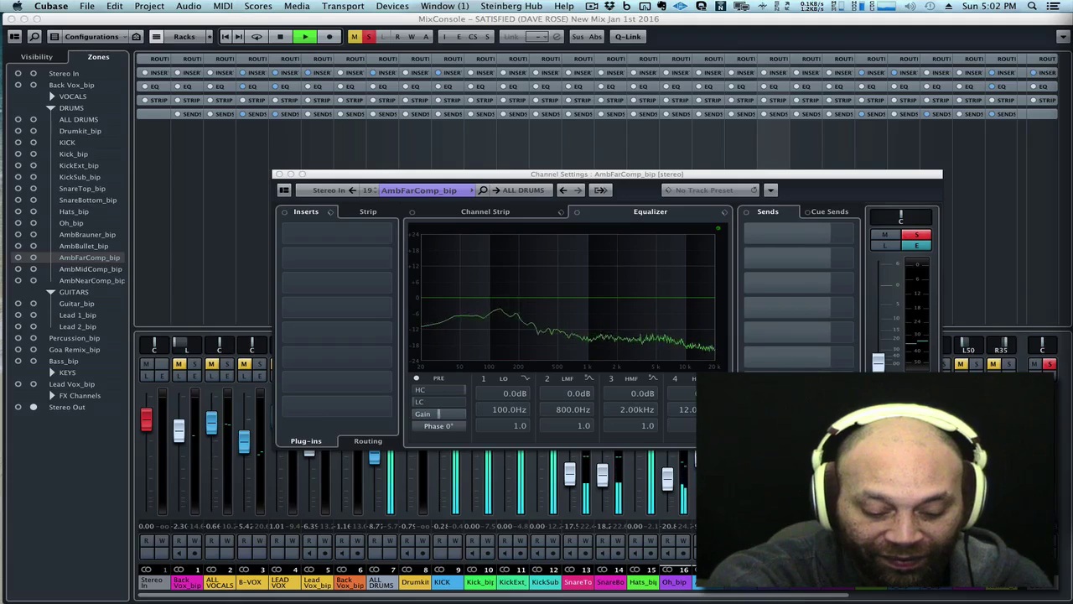
click(90, 268)
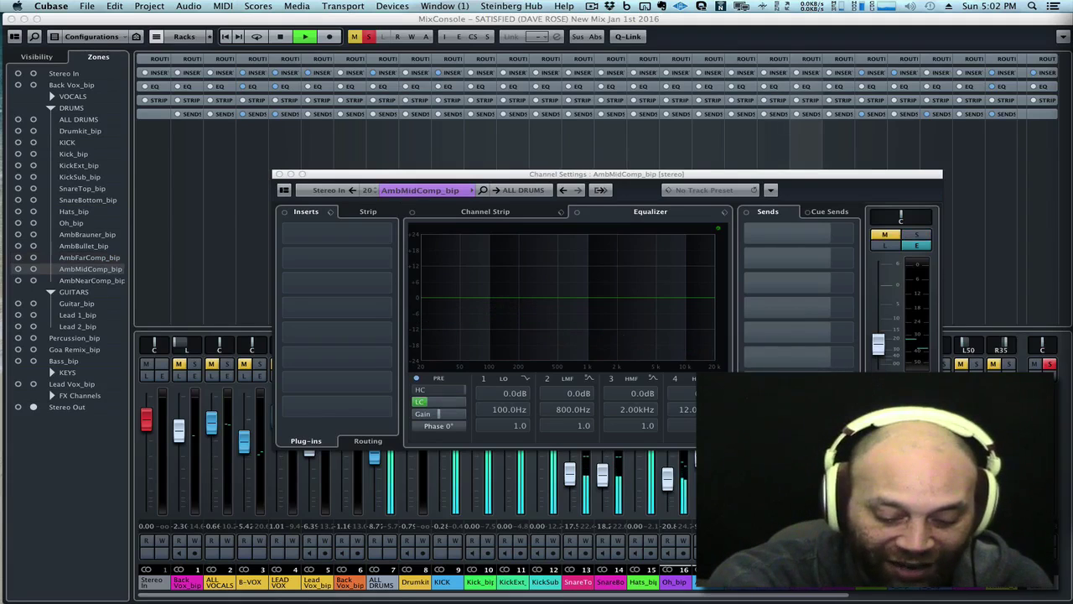
key(s)
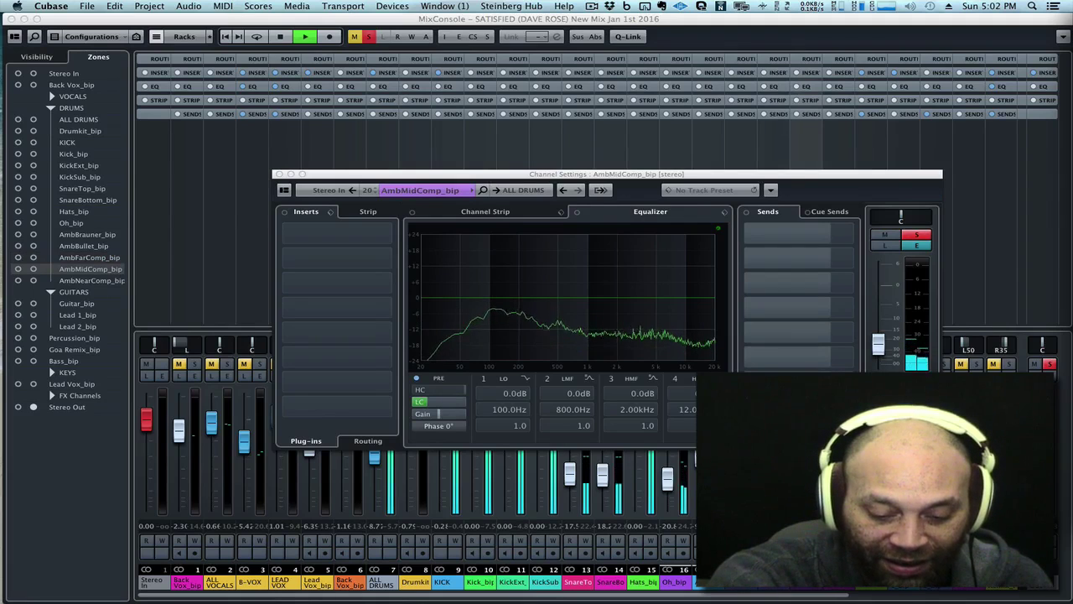
key(s)
key(m)
key(space)
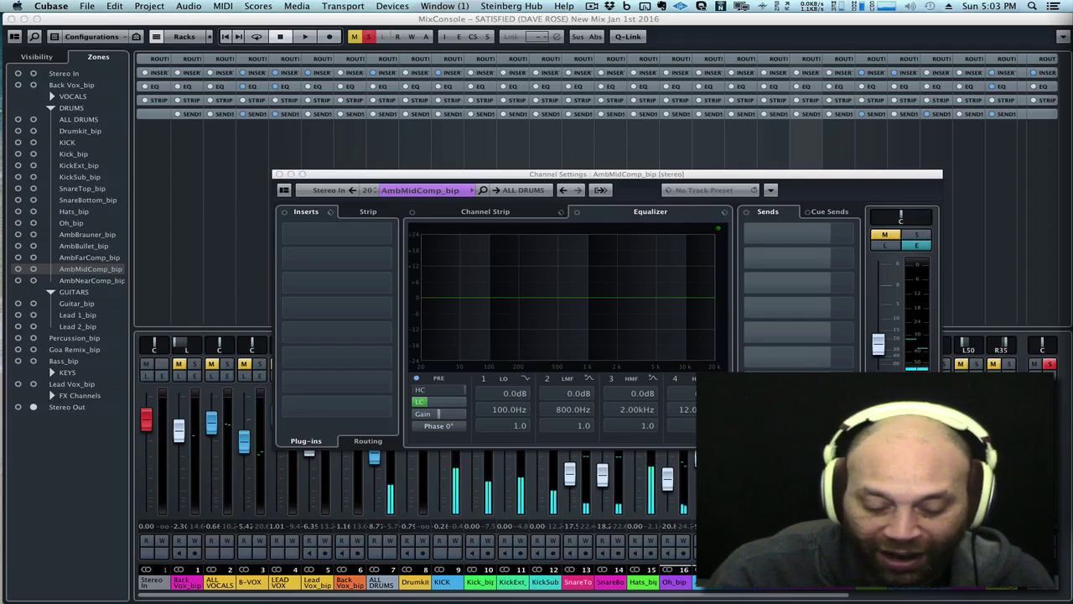
Restart playback with AmbMidComp_bip muted, and swap its mute for a solo.
key(space)
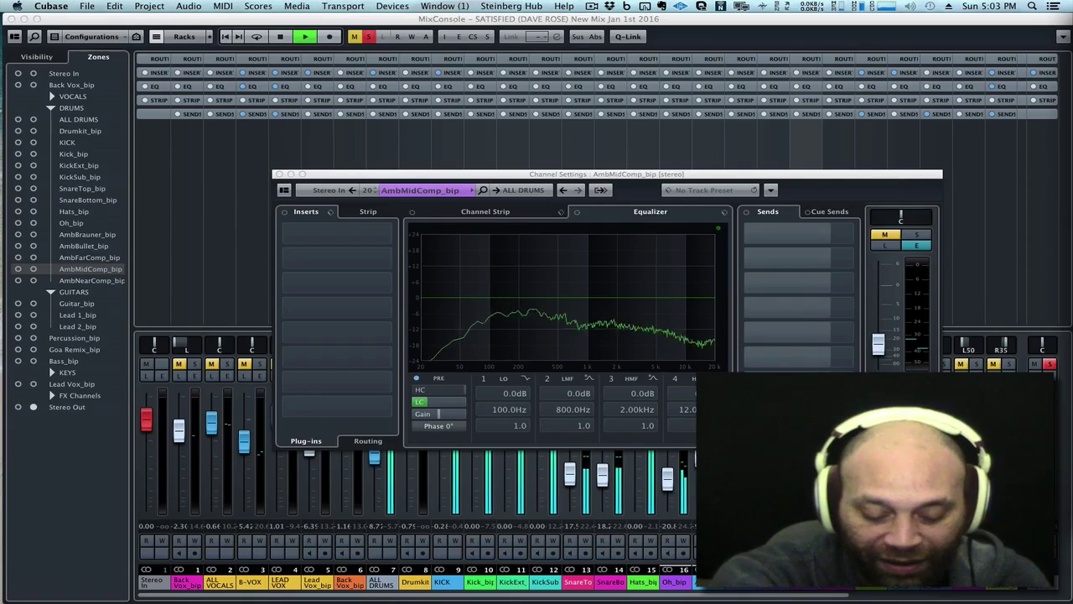
key(m)
key(s)
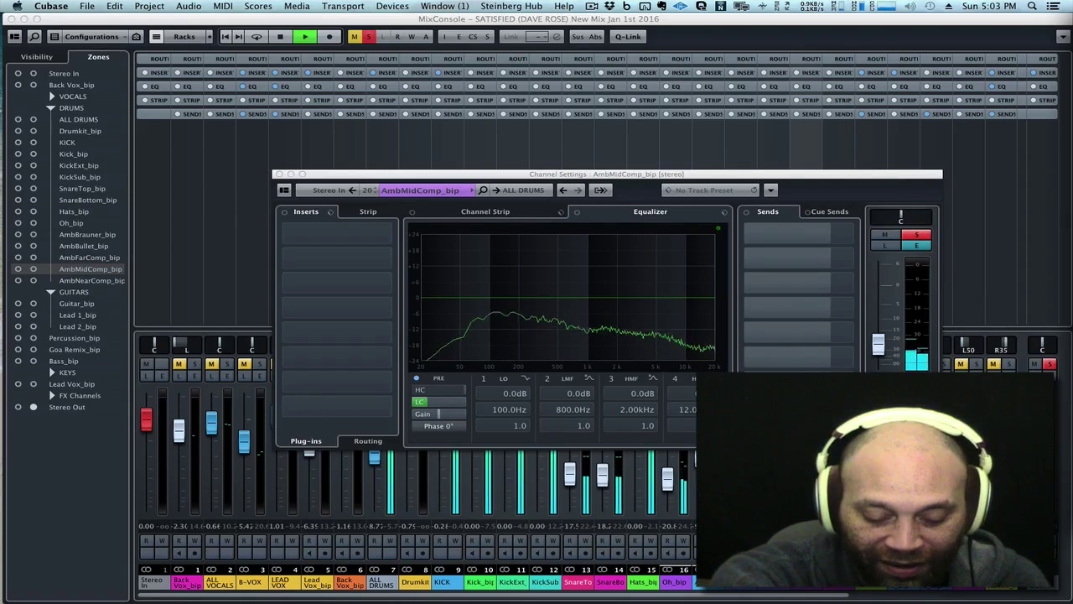
Select AmbNearComp_bip during playback, swap its mute for a solo, and stop playback.
click(91, 280)
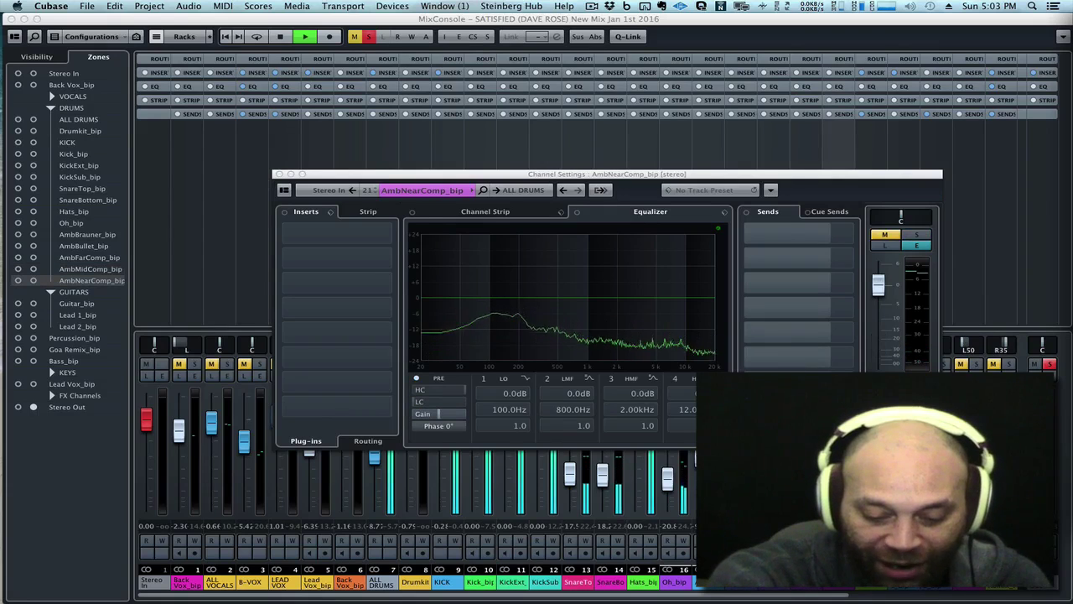
key(m)
key(s)
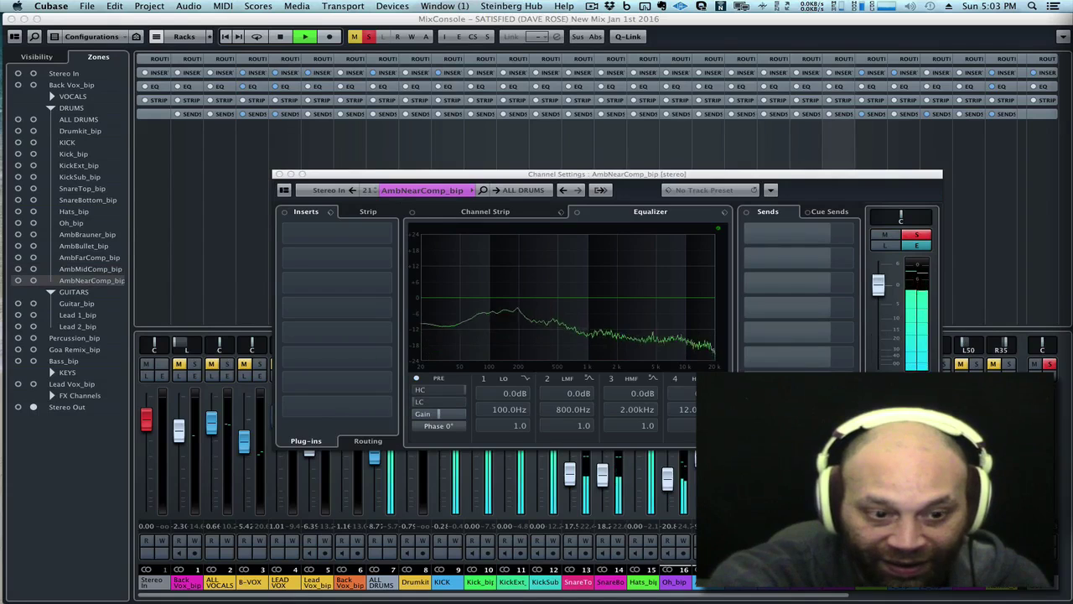
key(space)
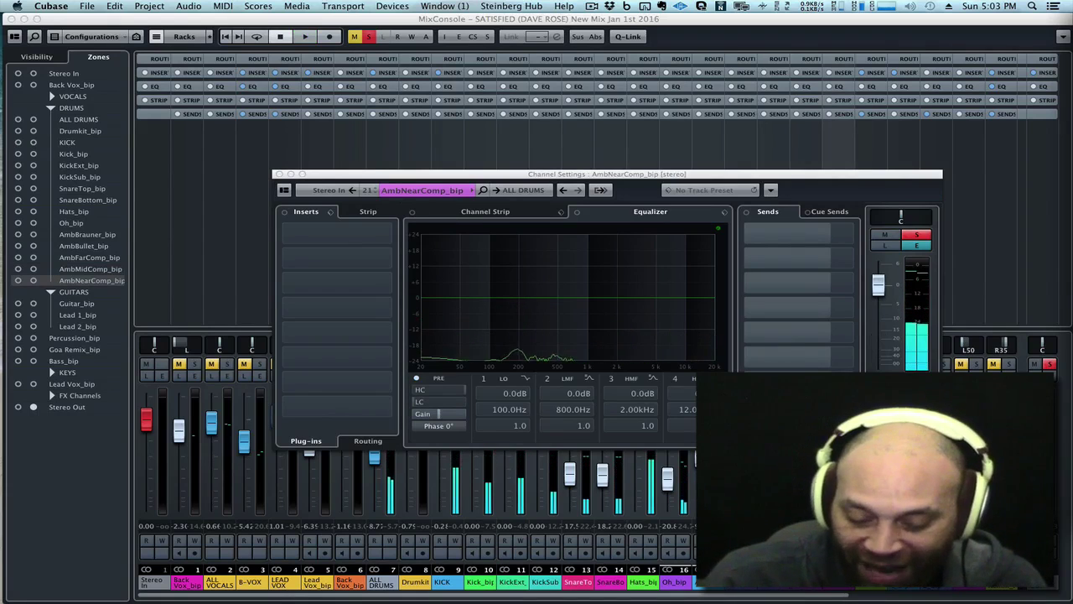
Compare AmbNearComp_bip muted and soloed during playback, leave it soloed, and stop playback.
key(m)
key(s)
key(space)
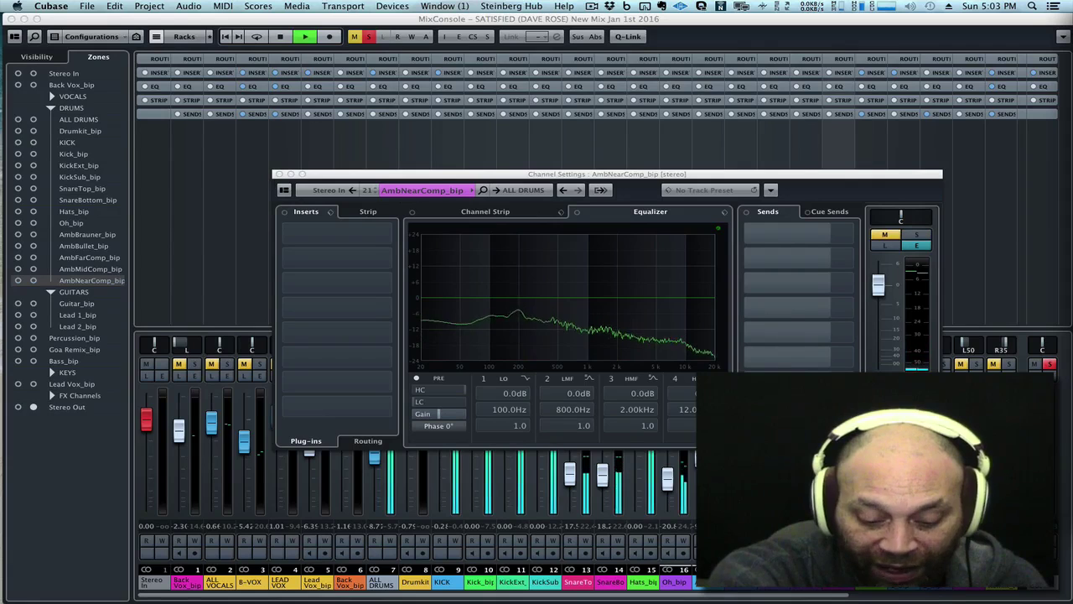
key(m)
key(s)
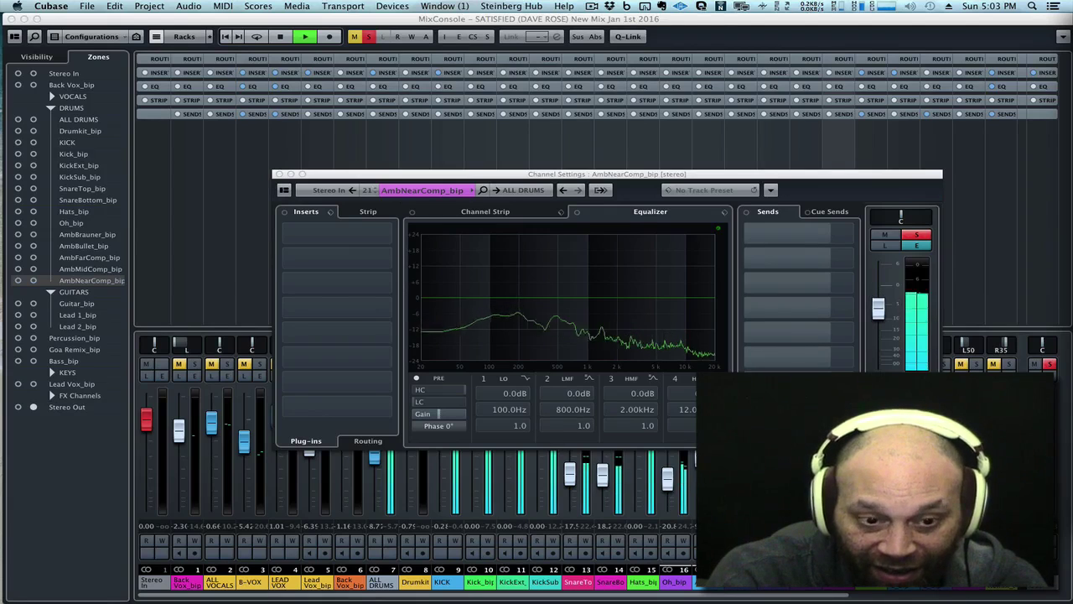
key(space)
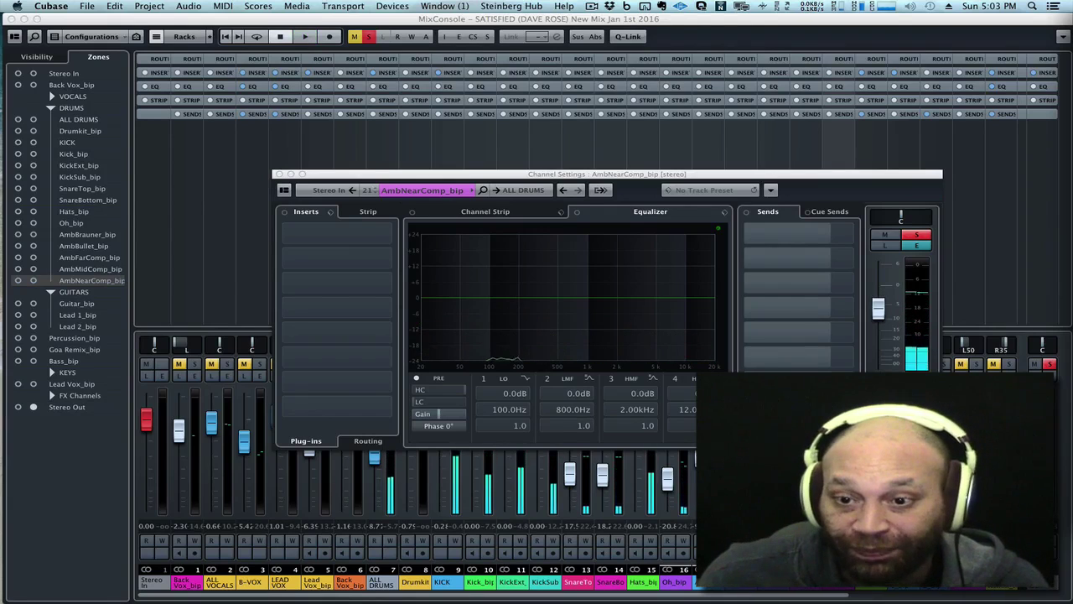
Clear the AmbNearComp_bip solo and collapse the DRUMS folder while keeping GUITARS expanded.
key(s)
click(52, 109)
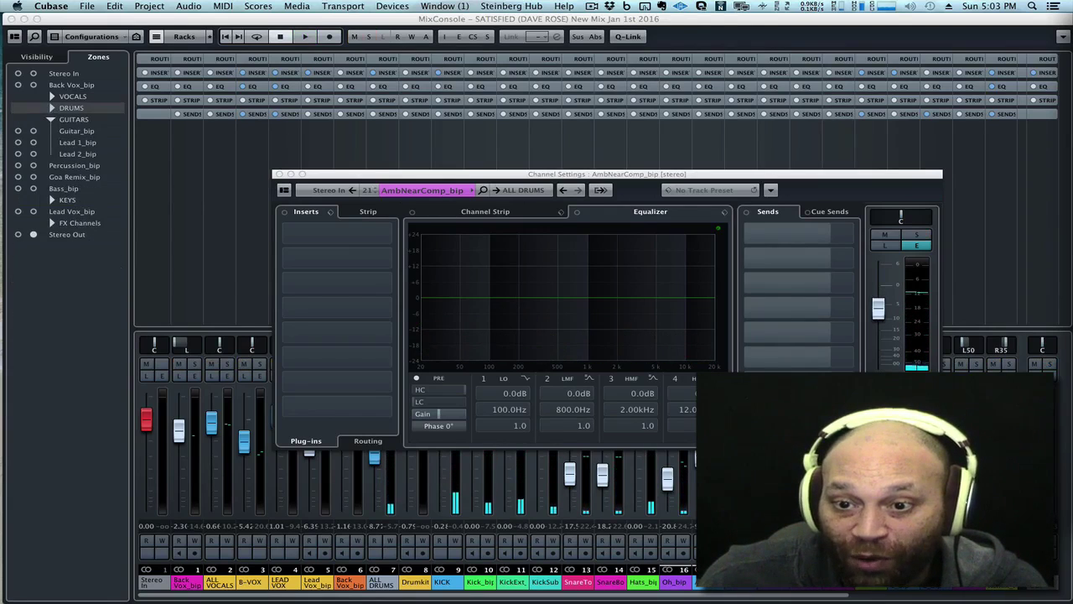
click(51, 119)
click(51, 119)
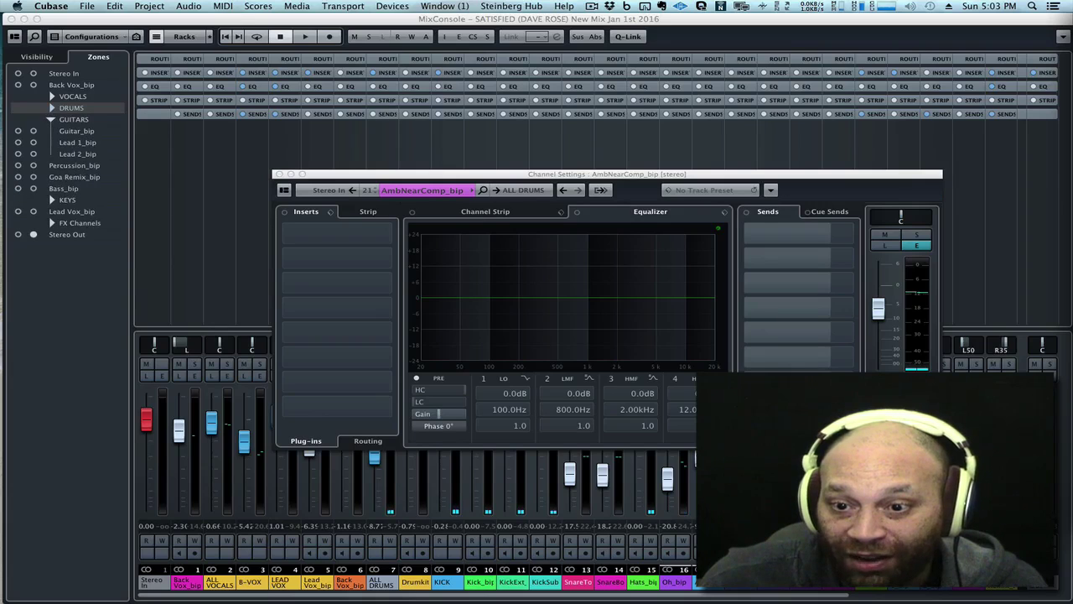
Solo the Guitar_bip channel, audition it, and stop playback.
click(77, 131)
key(s)
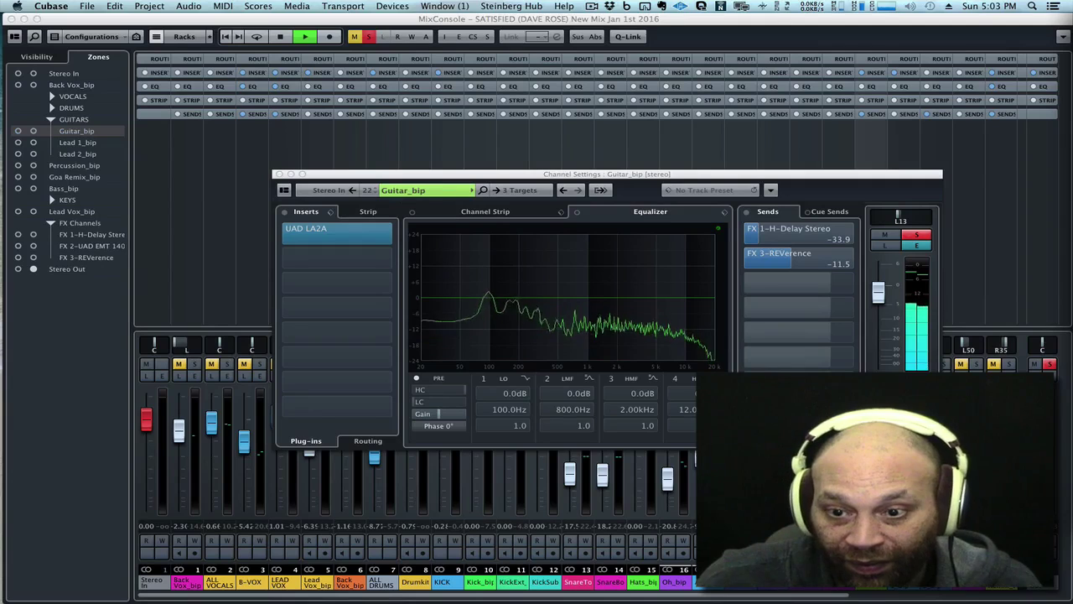
key(space)
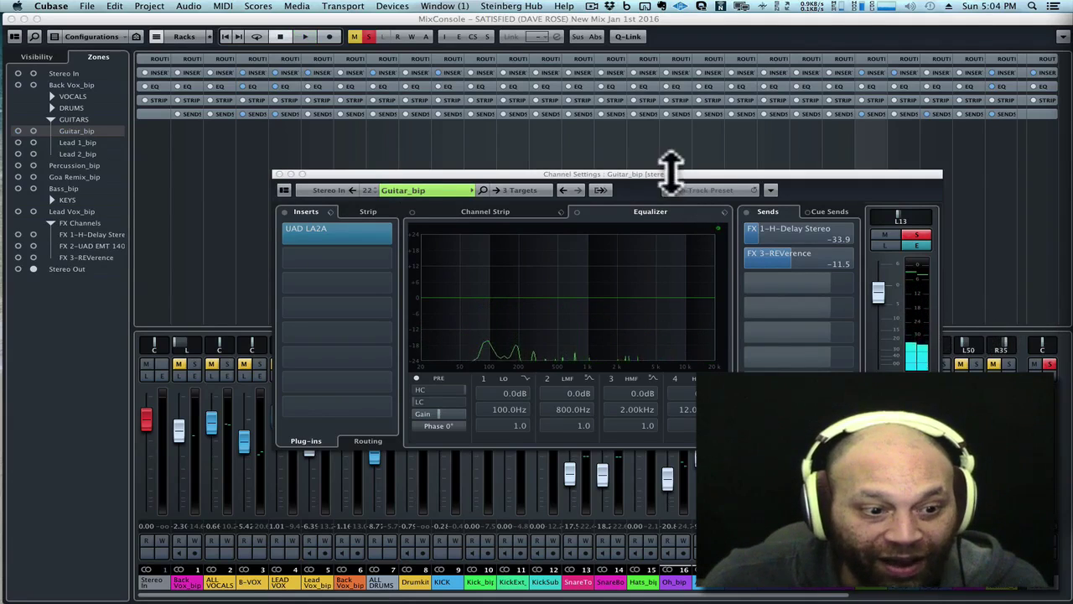
Open the UAD LA2A insert on Guitar_bip, audition the guitar briefly, and position the plug-in window clear of the sends.
drag(663, 176, 664, 167)
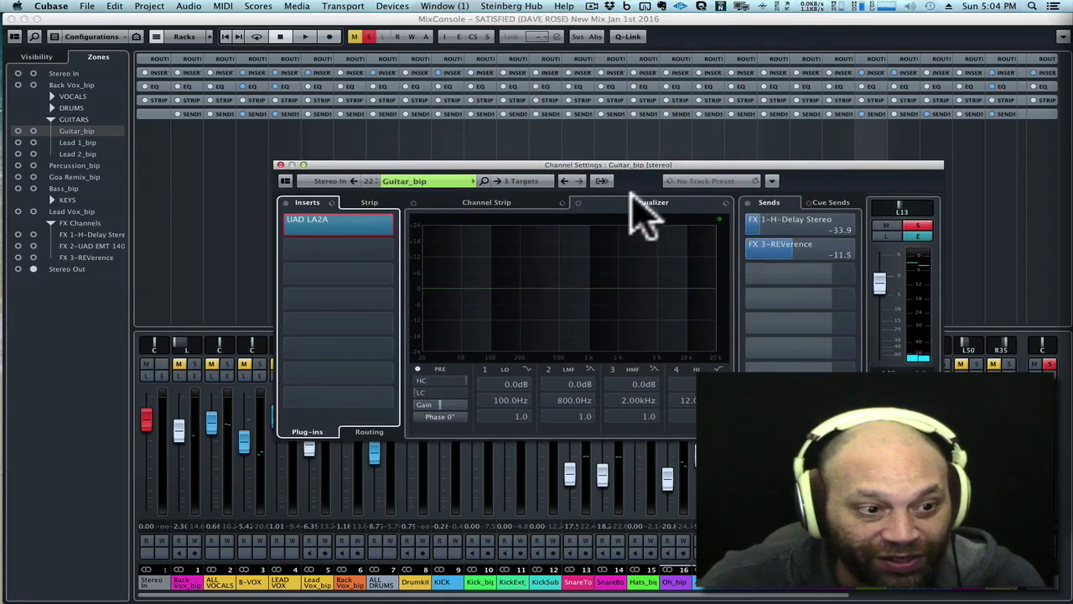
click(360, 224)
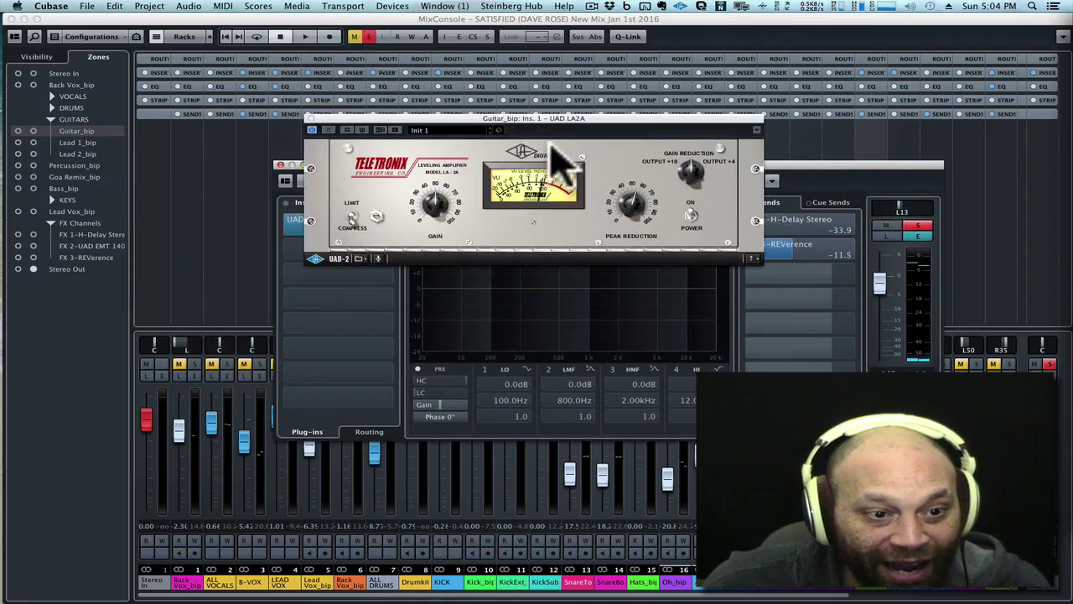
drag(551, 119, 622, 227)
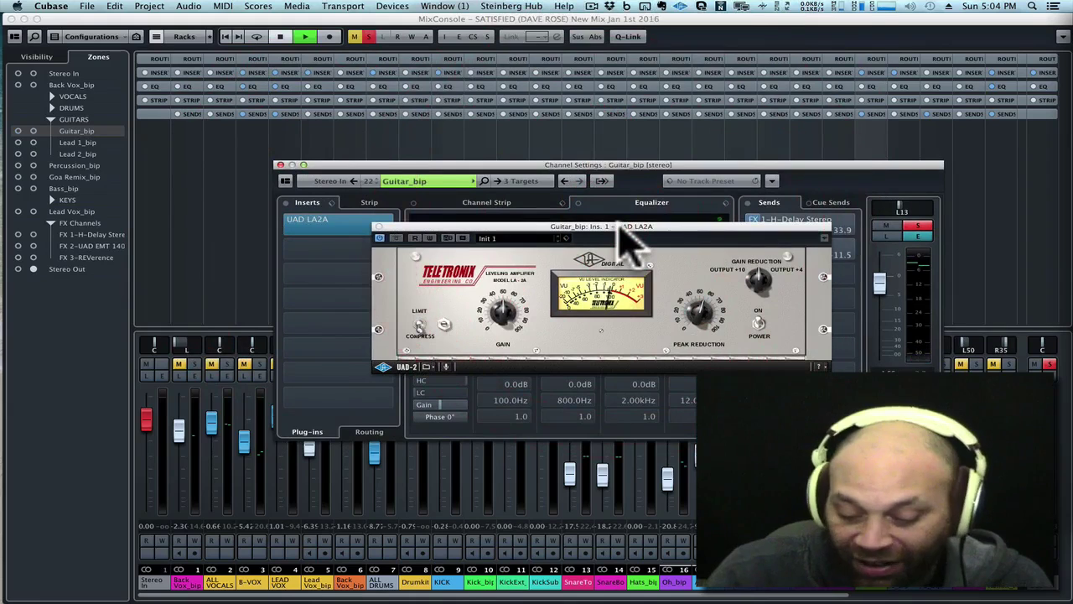
key(space)
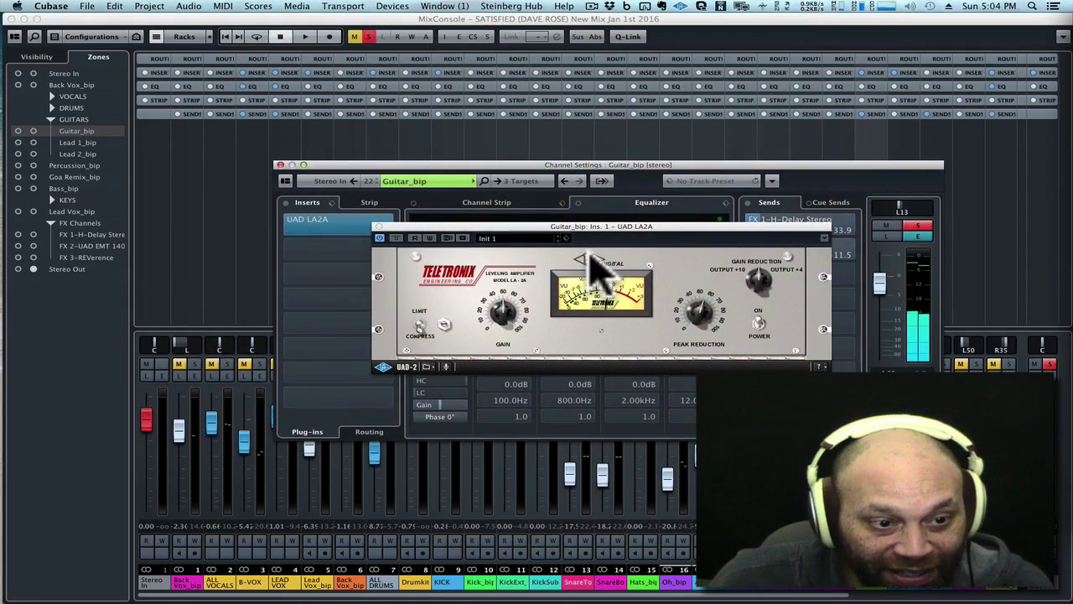
drag(572, 227, 448, 249)
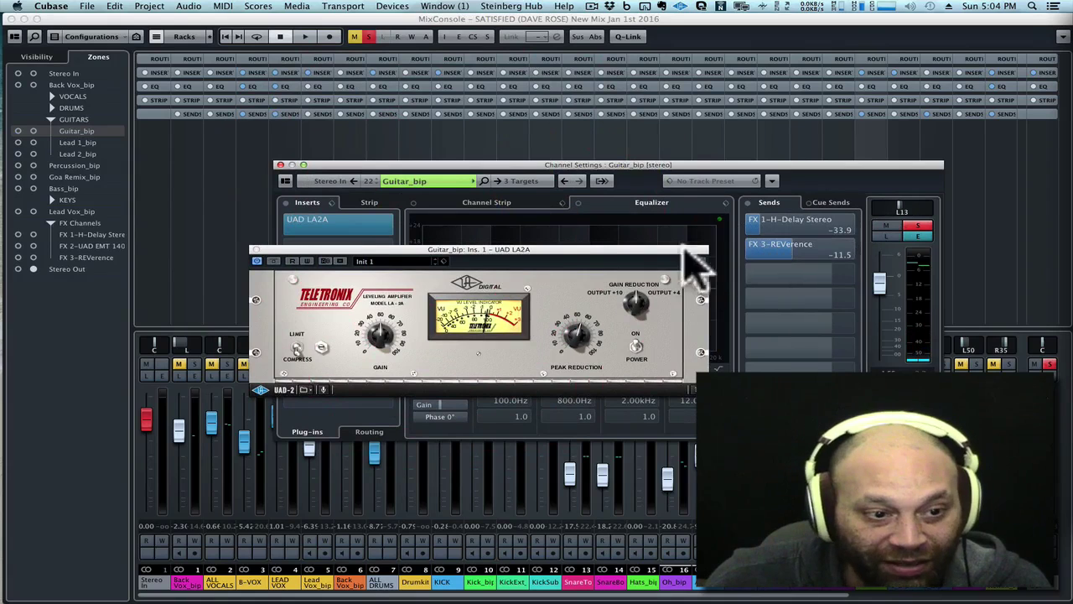
drag(662, 250, 718, 264)
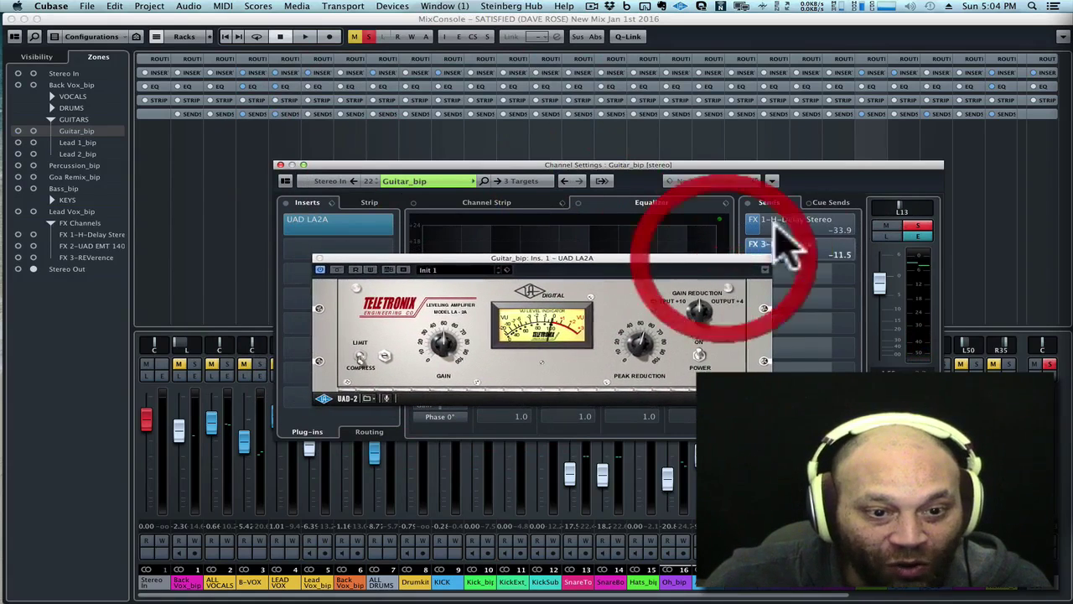
Bypass all Guitar_bip sends and the UAD LA2A insert.
click(749, 202)
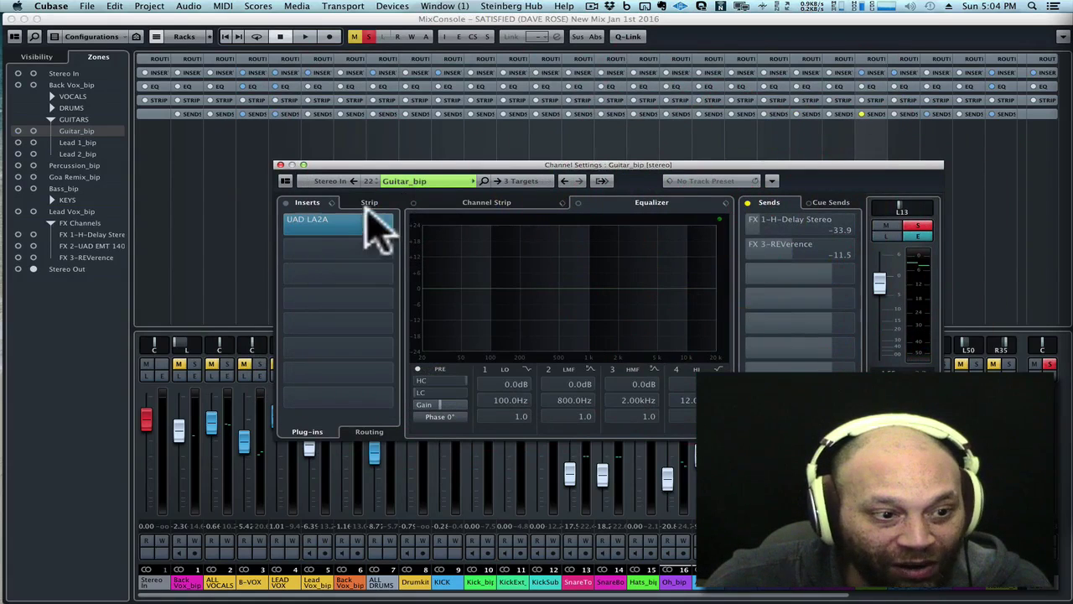
click(342, 223)
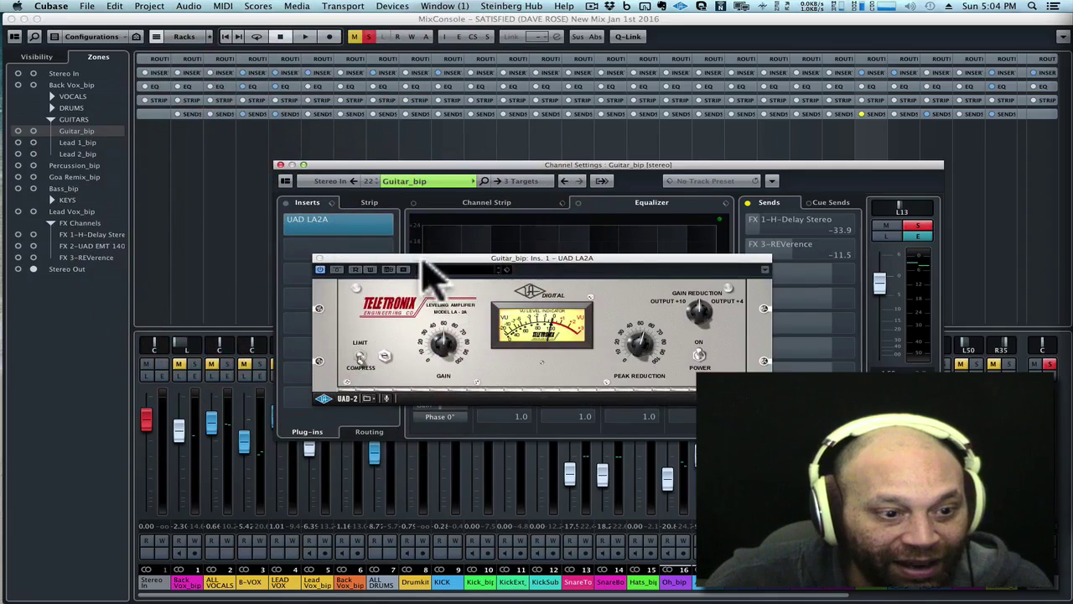
drag(403, 259, 434, 257)
click(372, 270)
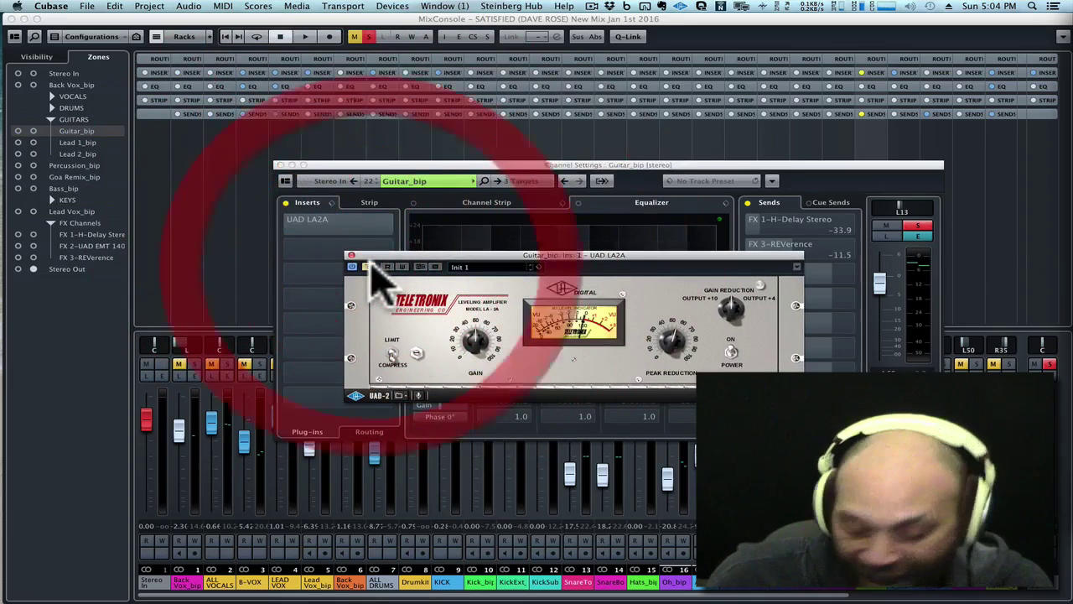
Play the soloed guitar to compare the UAD LA2A bypassed and active, then stop playback.
key(space)
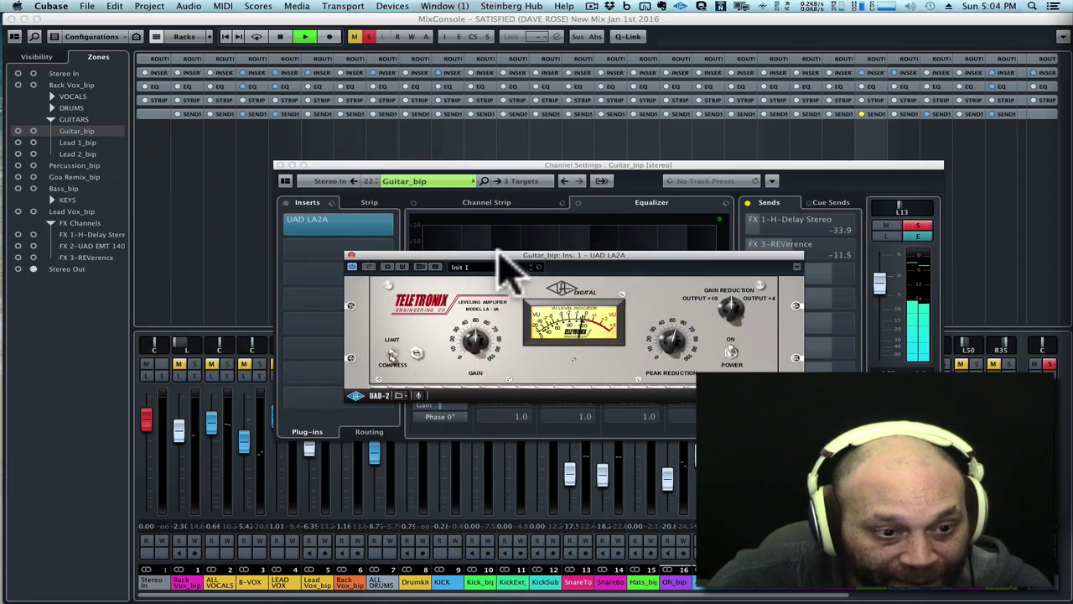
drag(515, 251, 521, 250)
key(space)
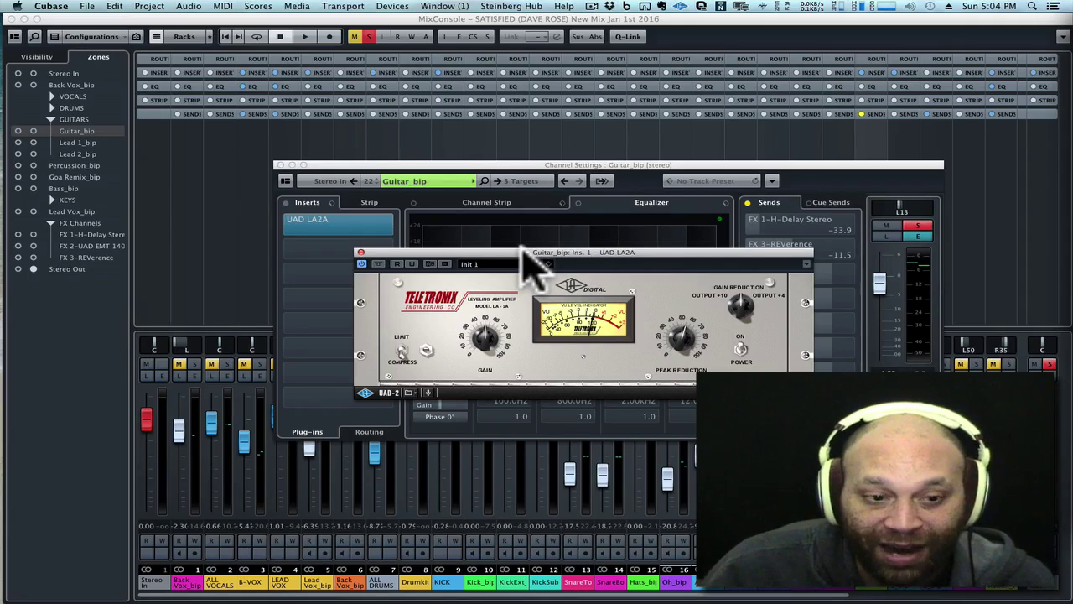
Bypass the UAD LA2A again, compare it with the active compressor during guitar playback, and stop playback.
drag(522, 250, 524, 239)
click(373, 252)
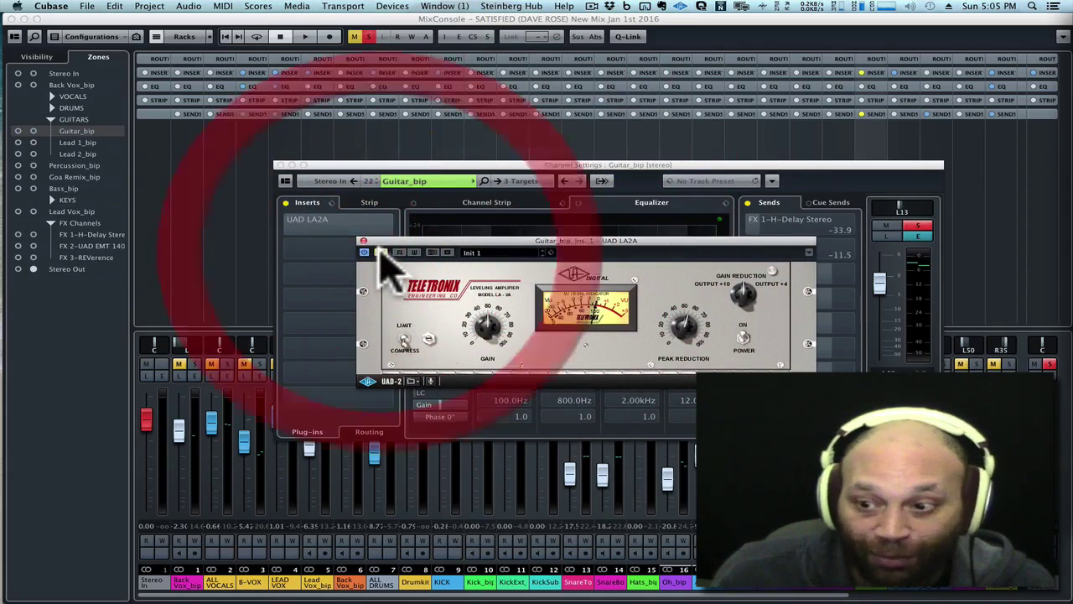
key(space)
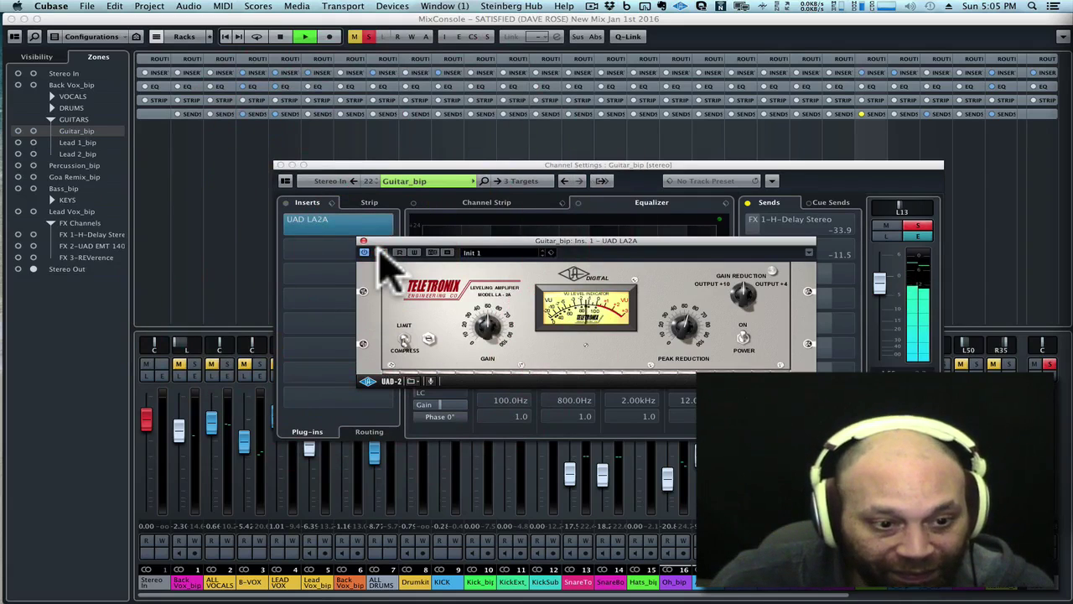
drag(391, 248, 394, 241)
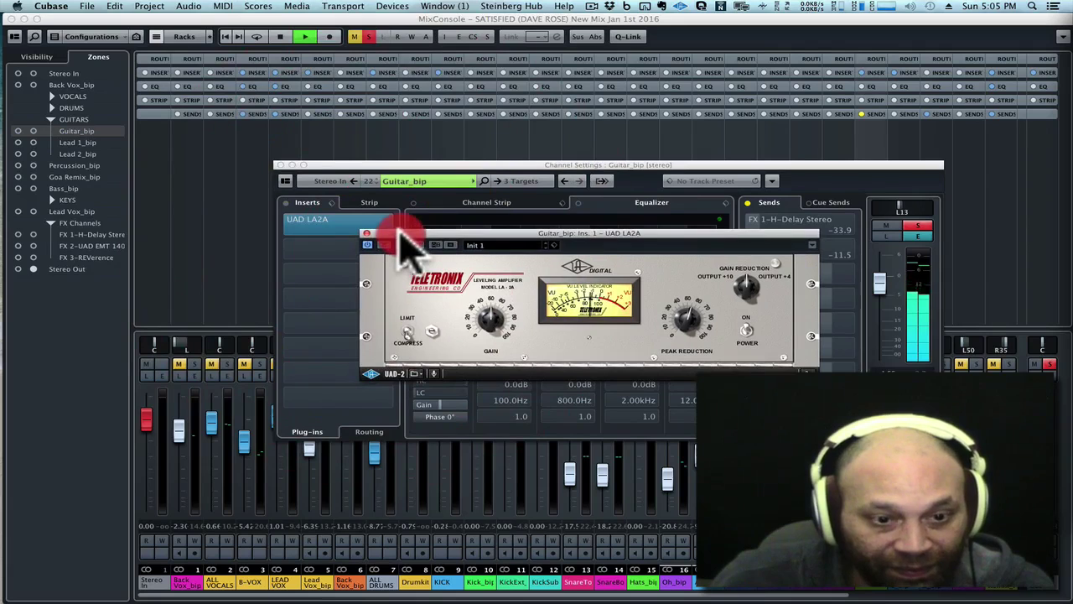
key(space)
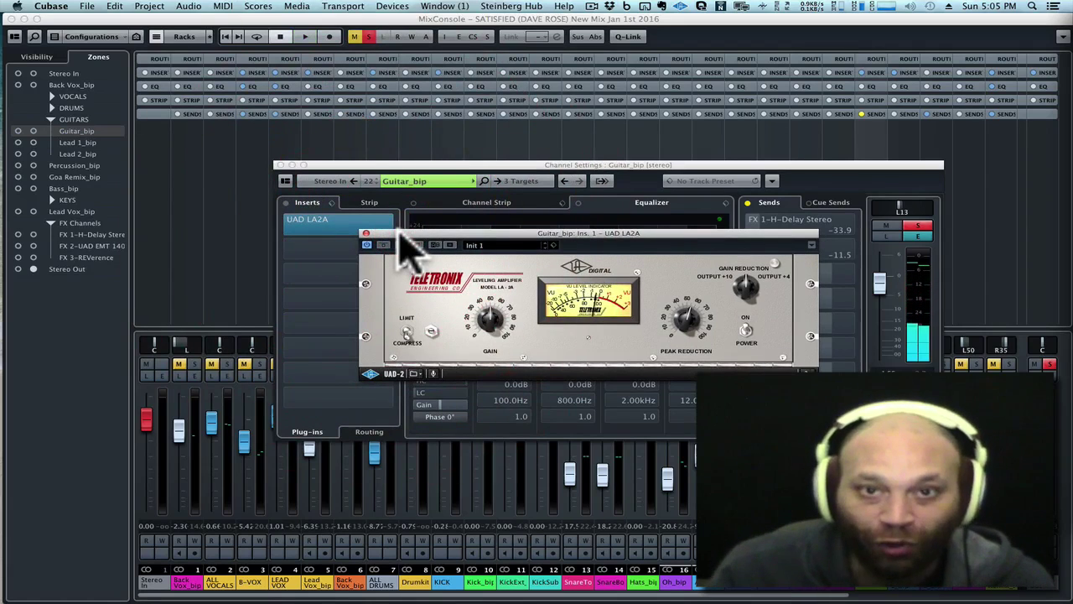
Close the UAD LA2A plug-in window and reposition the Guitar_bip channel settings window.
drag(398, 231, 322, 227)
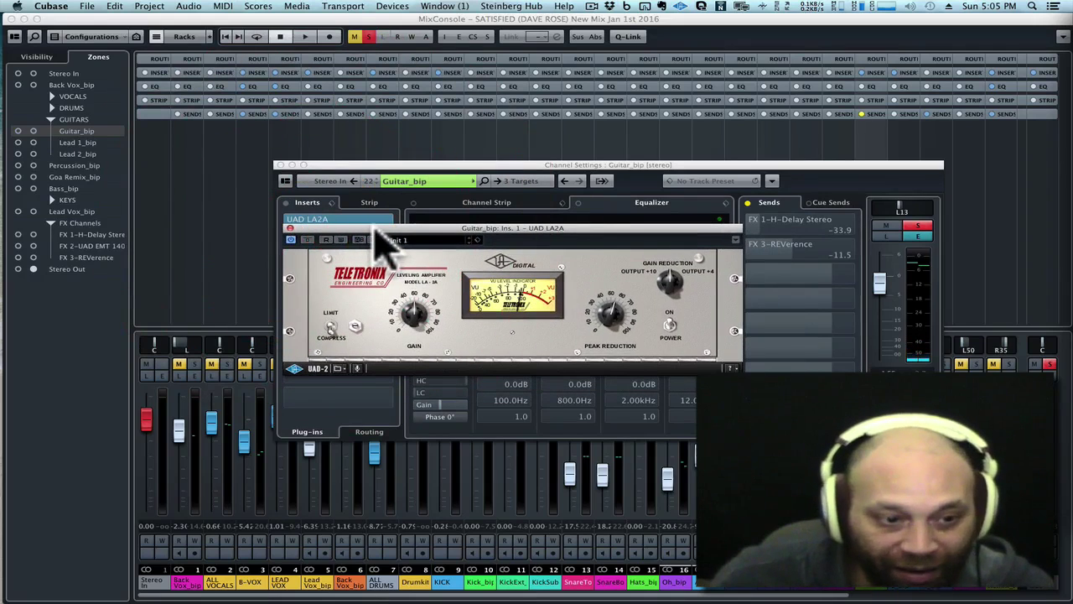
drag(375, 229, 355, 207)
click(279, 208)
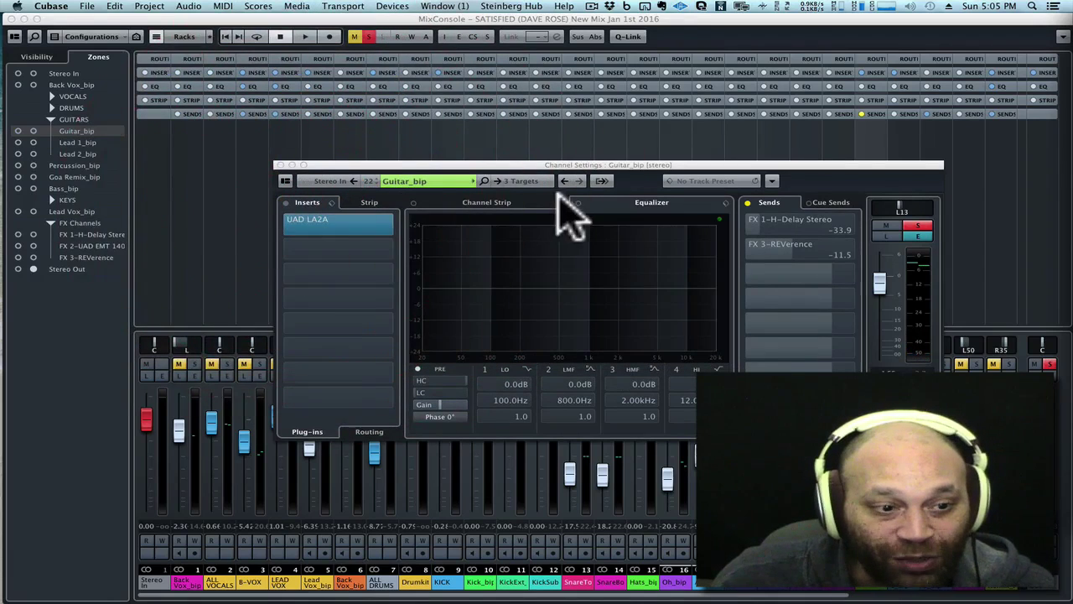
drag(658, 165, 637, 162)
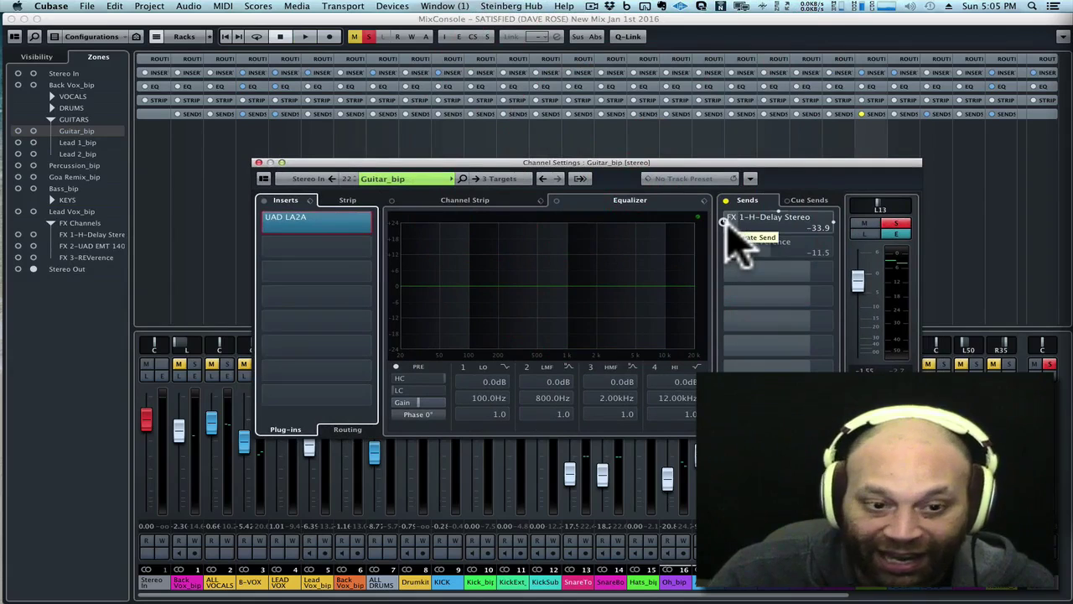
Toggle the FX 1-H-Delay Stereo send on and off during guitar playback, and stop playback.
key(space)
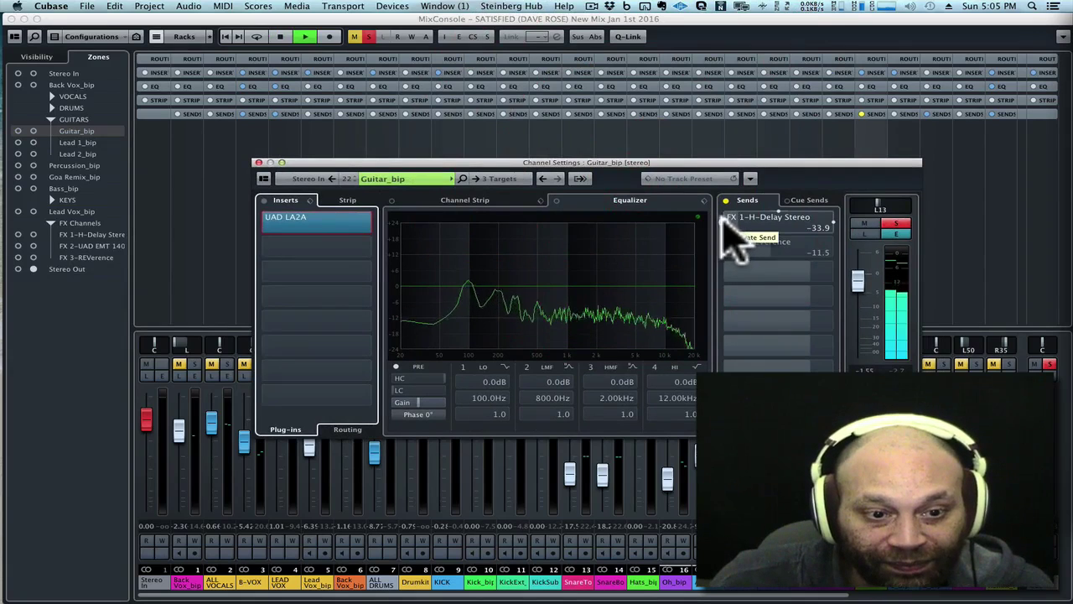
click(724, 221)
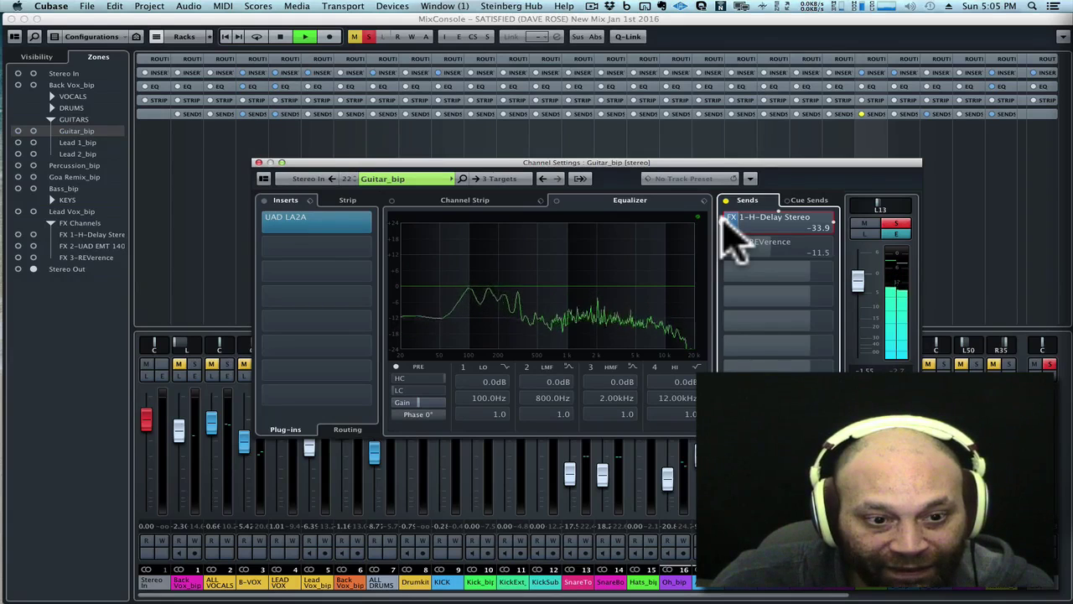
click(724, 221)
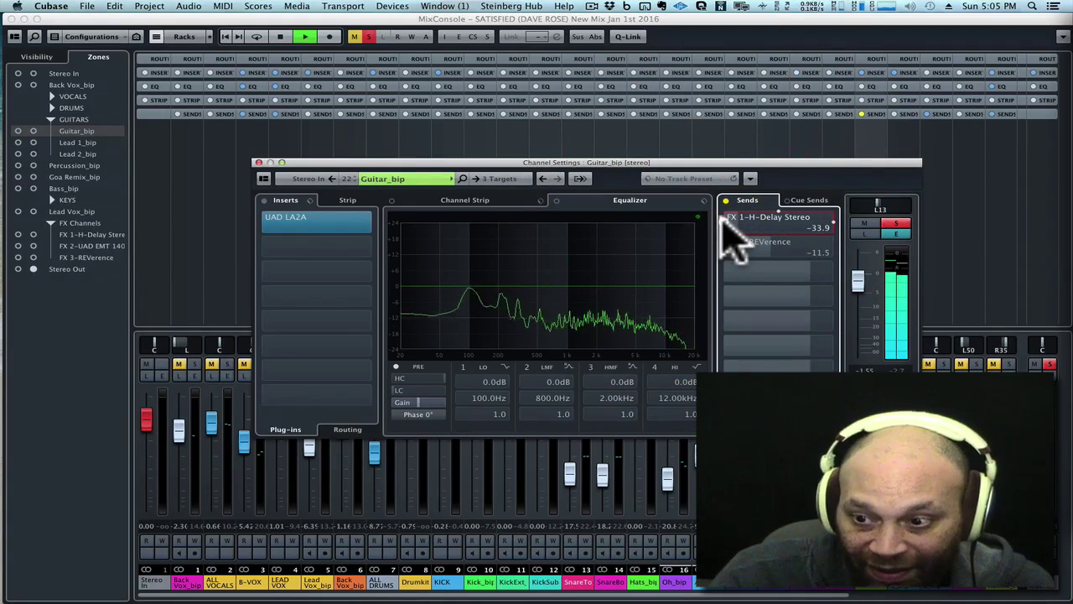
key(space)
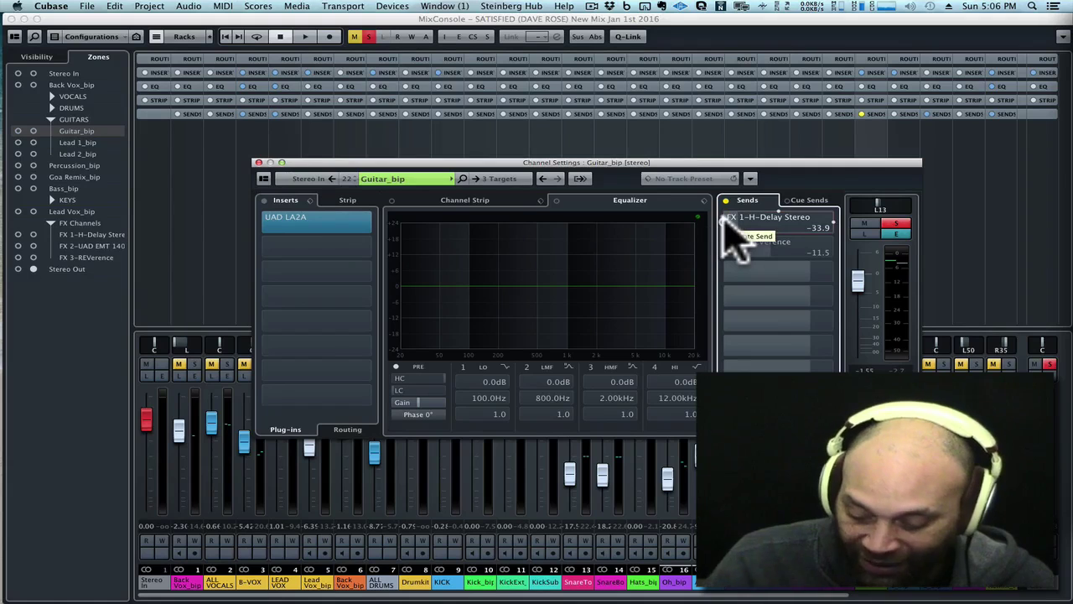
Restart guitar playback, activate the FX 1-H-Delay Stereo send, and stop playback with the send left on.
key(space)
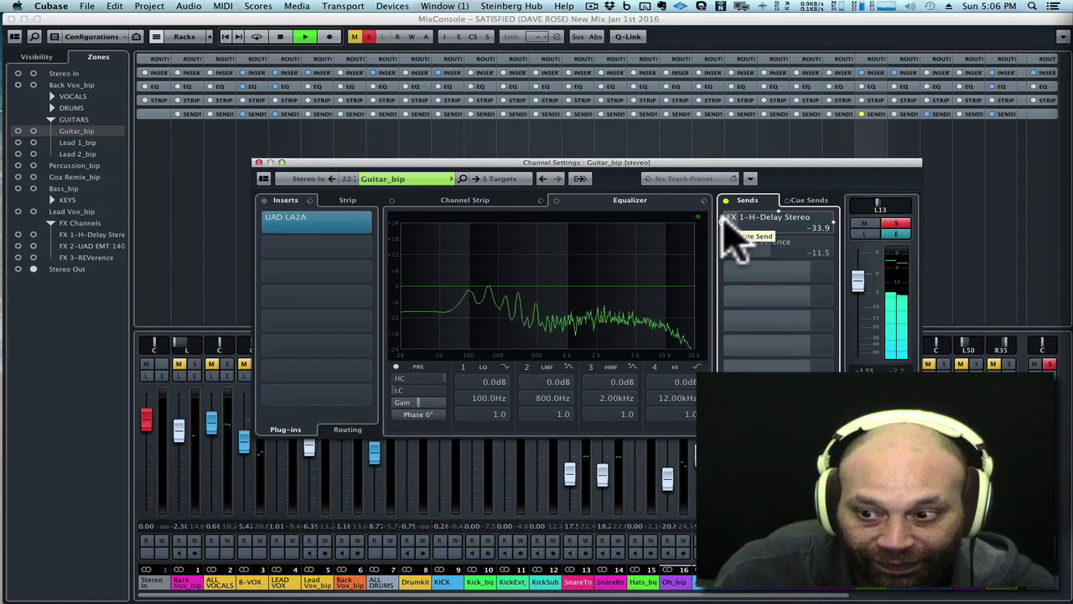
click(726, 221)
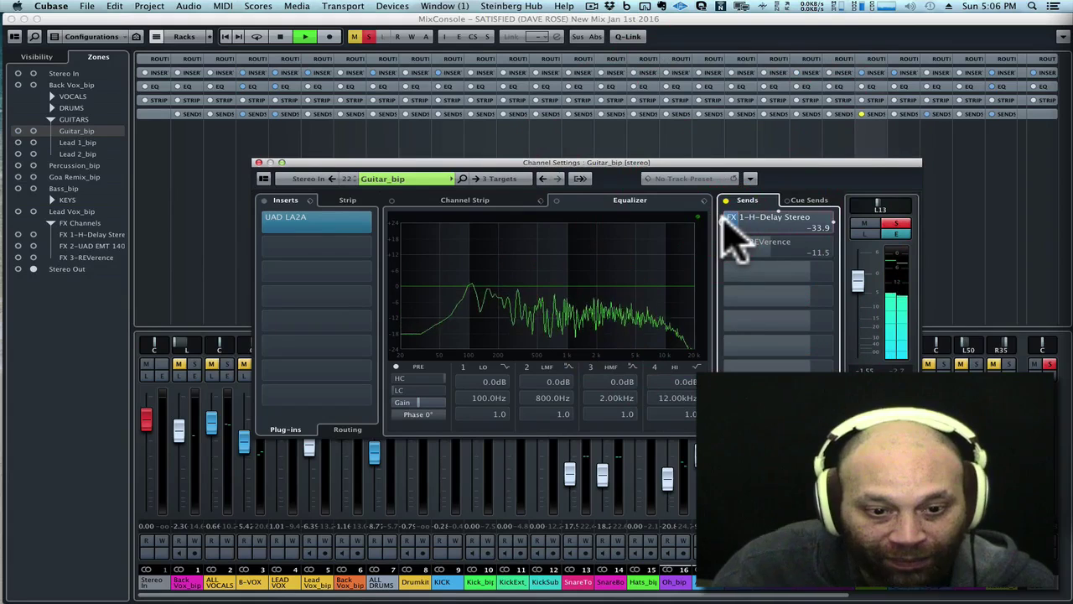
key(space)
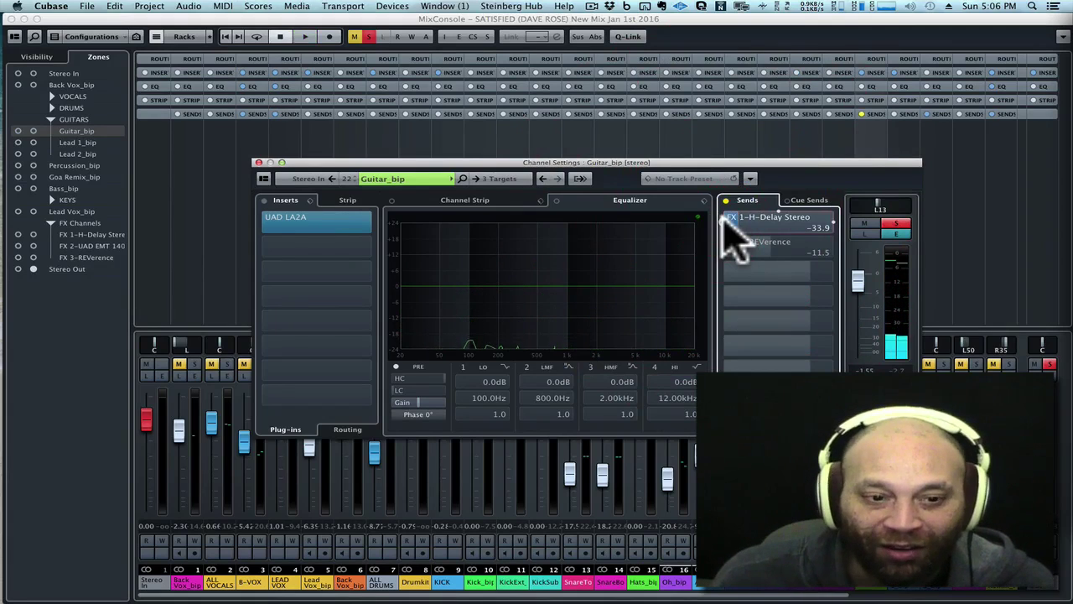
Play the guitar and activate its FX 3-REVerence send during playback.
click(723, 242)
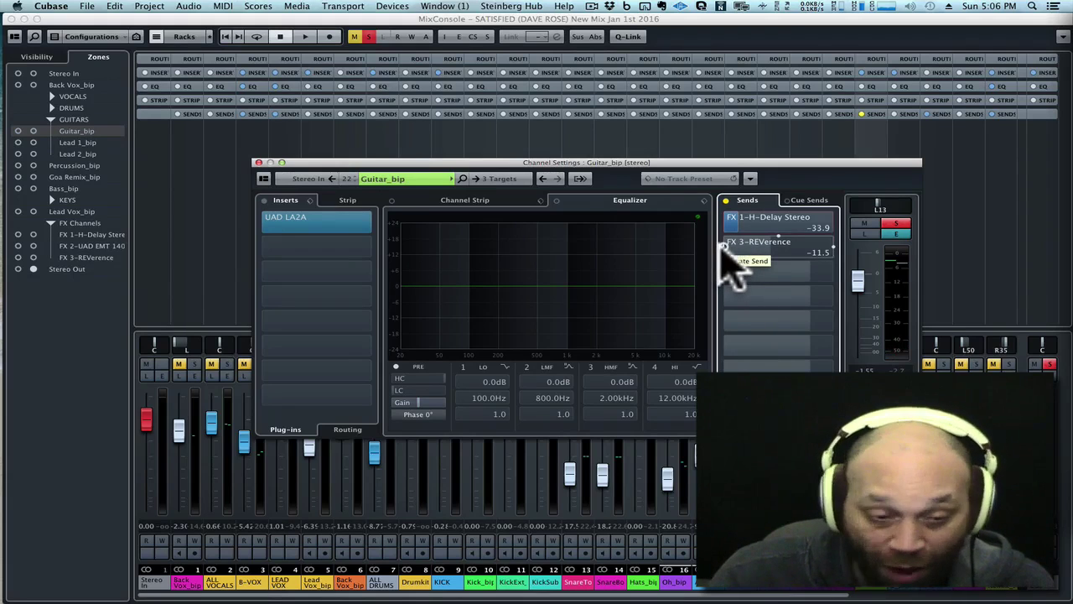
key(space)
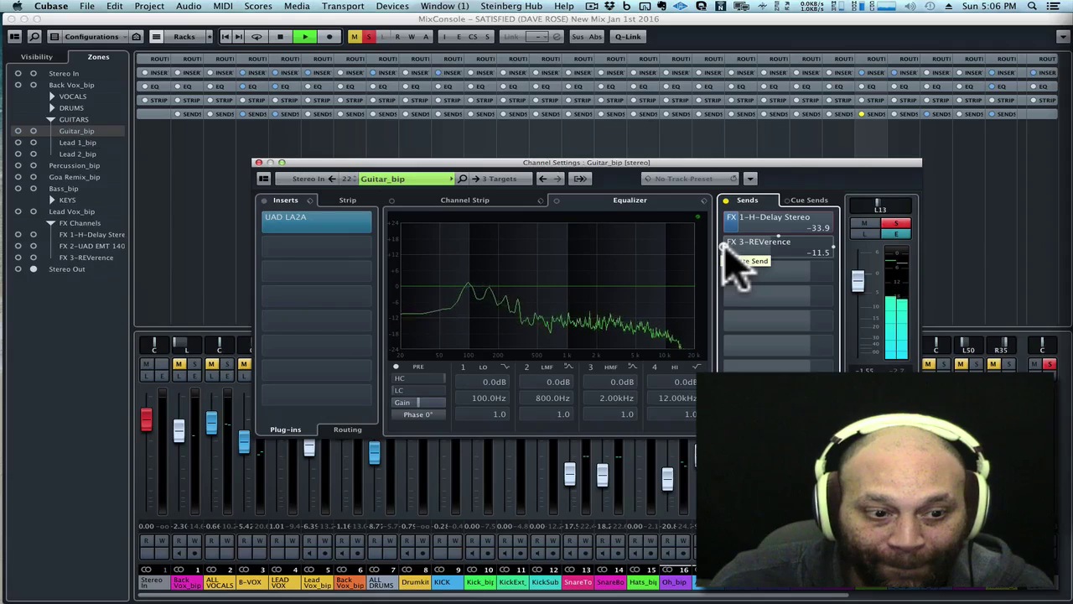
click(723, 250)
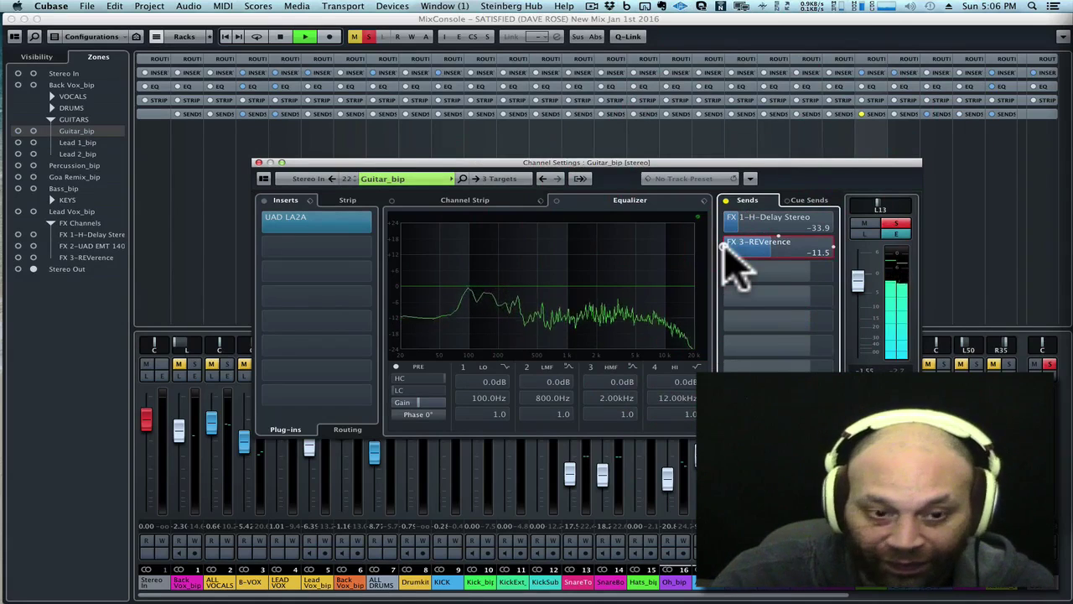
Compare the playing Guitar_bip channel with its REVerence send off and on, and stop playback.
click(724, 246)
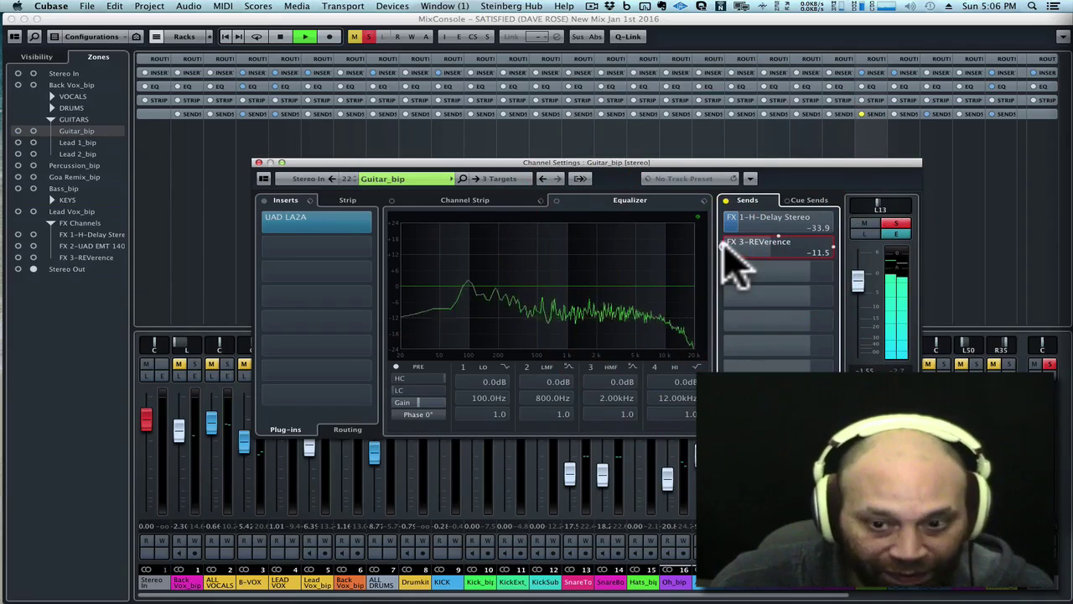
click(724, 245)
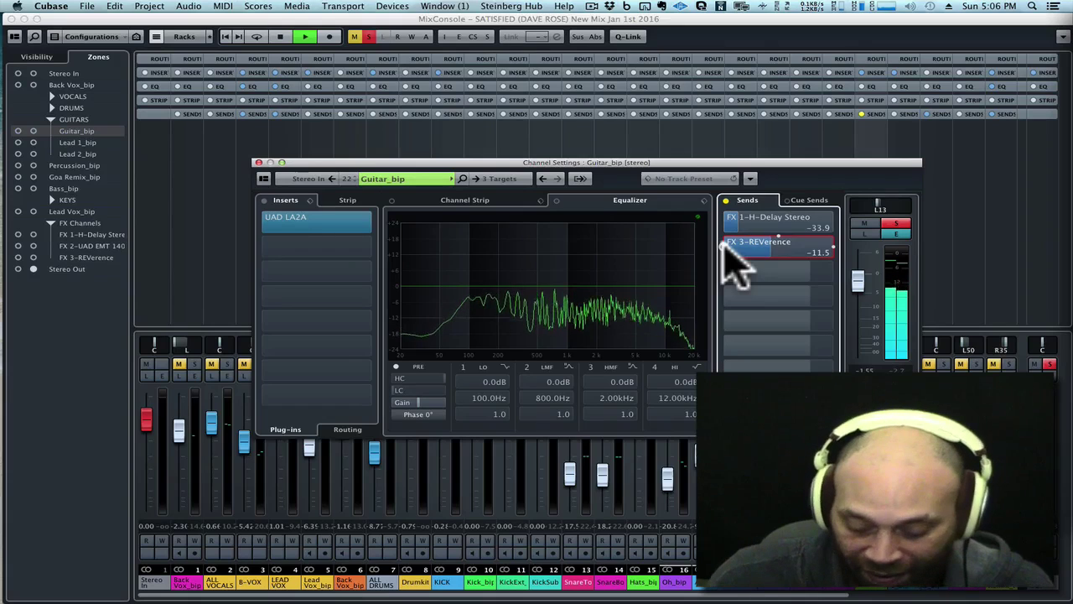
key(space)
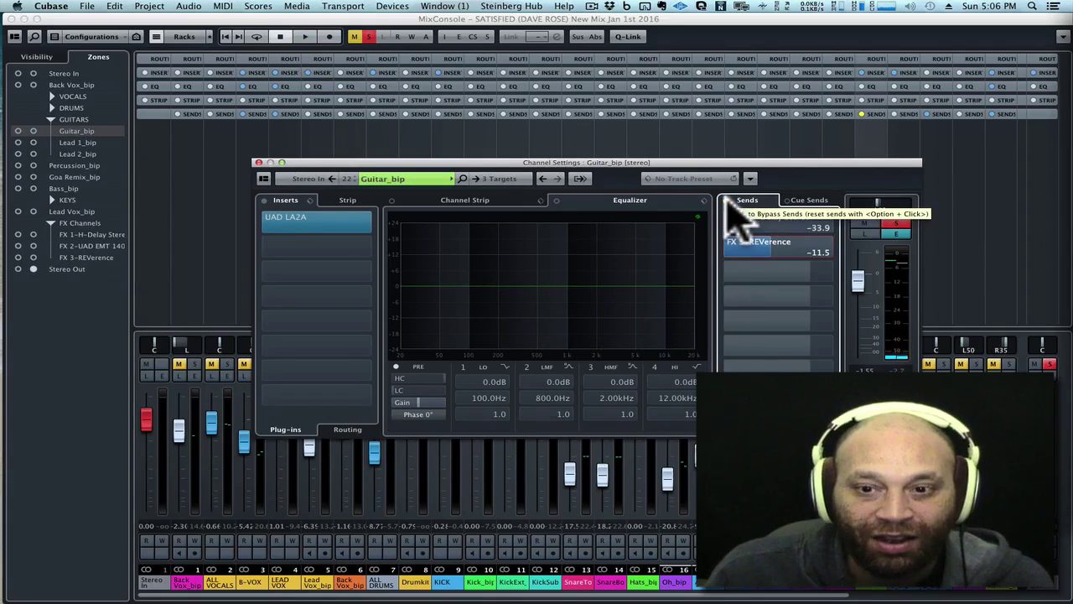
click(727, 201)
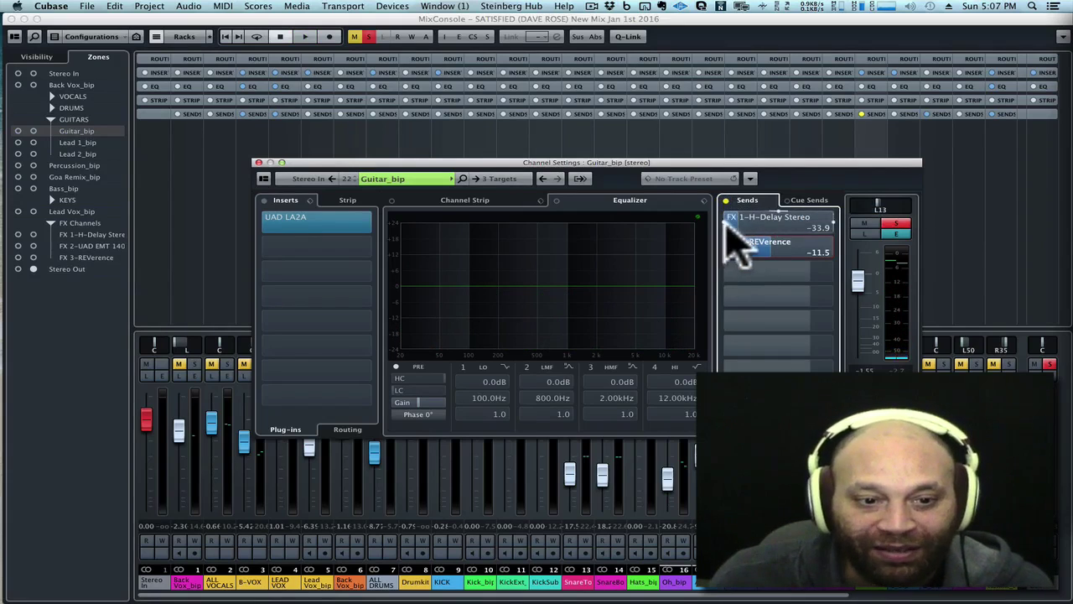
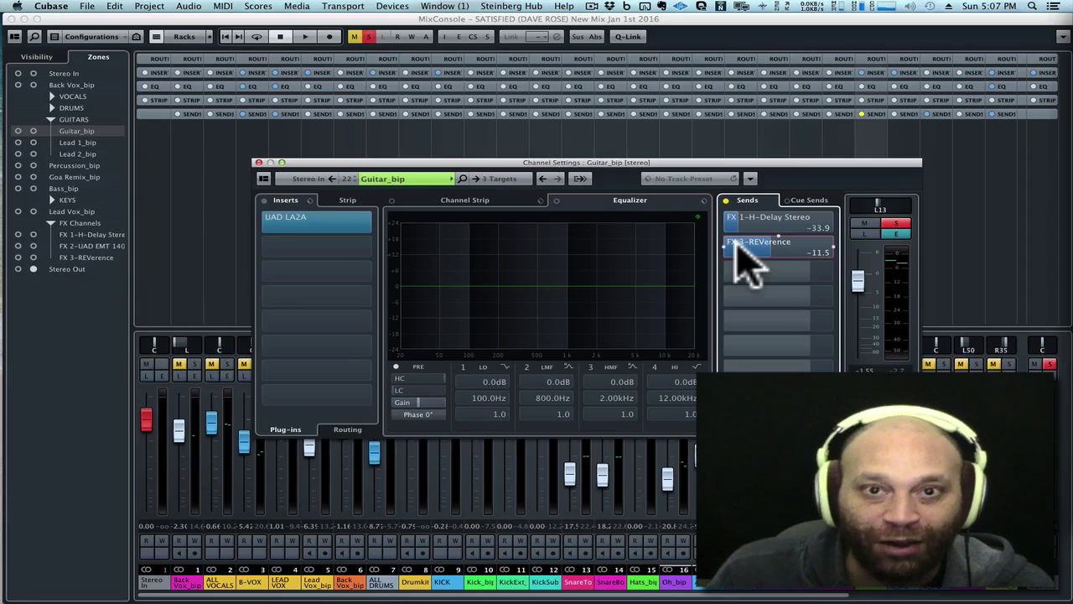
Clear the sends bypass on Guitar_bip and compare the guitar with its UAD LA2A insert bypassed and active.
drag(775, 163, 767, 159)
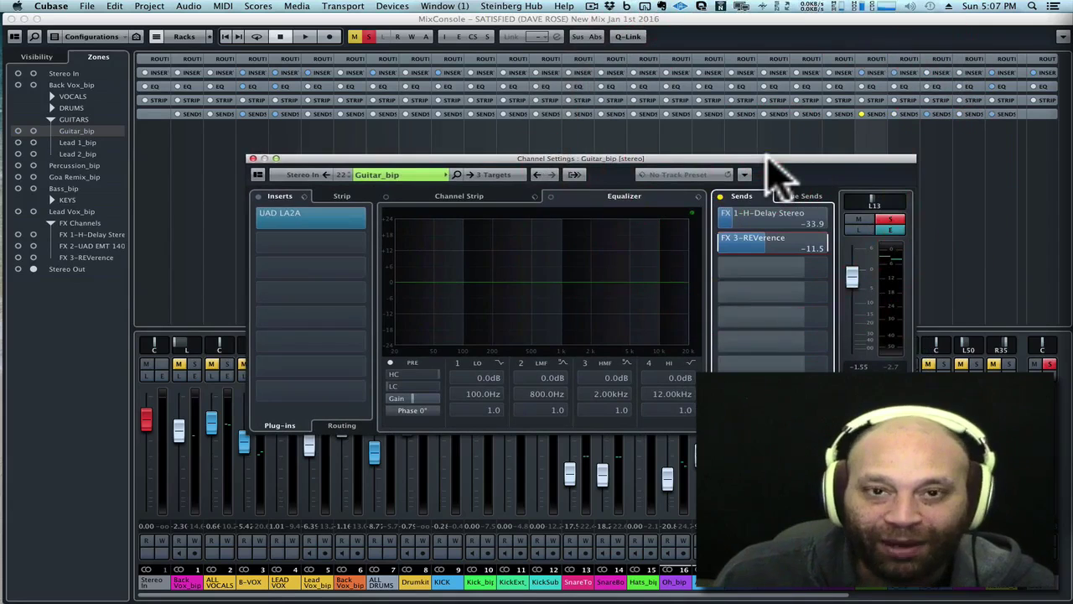
click(719, 196)
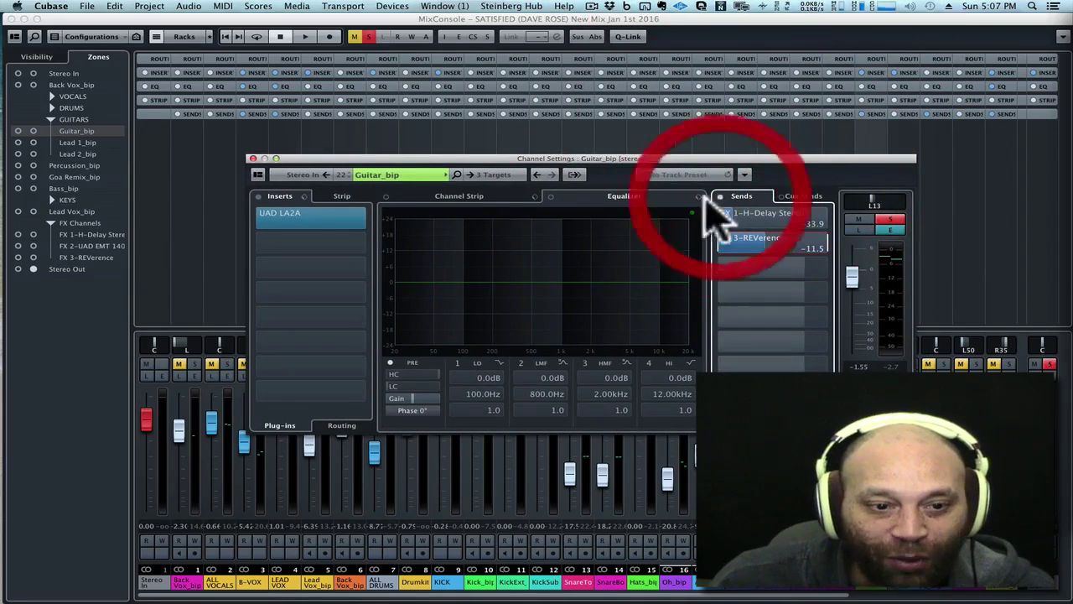
click(259, 198)
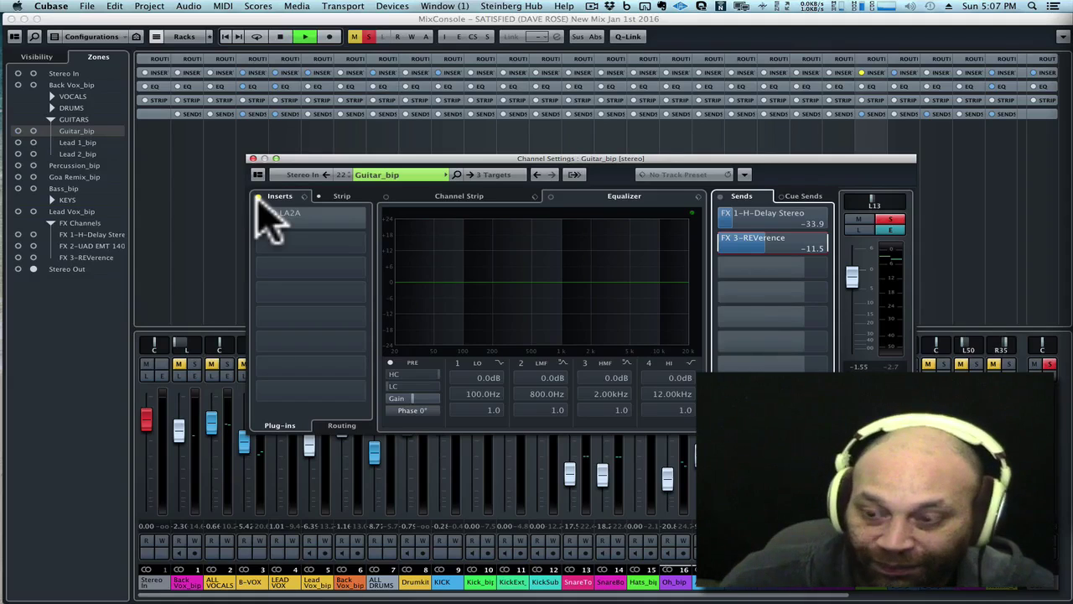
click(259, 198)
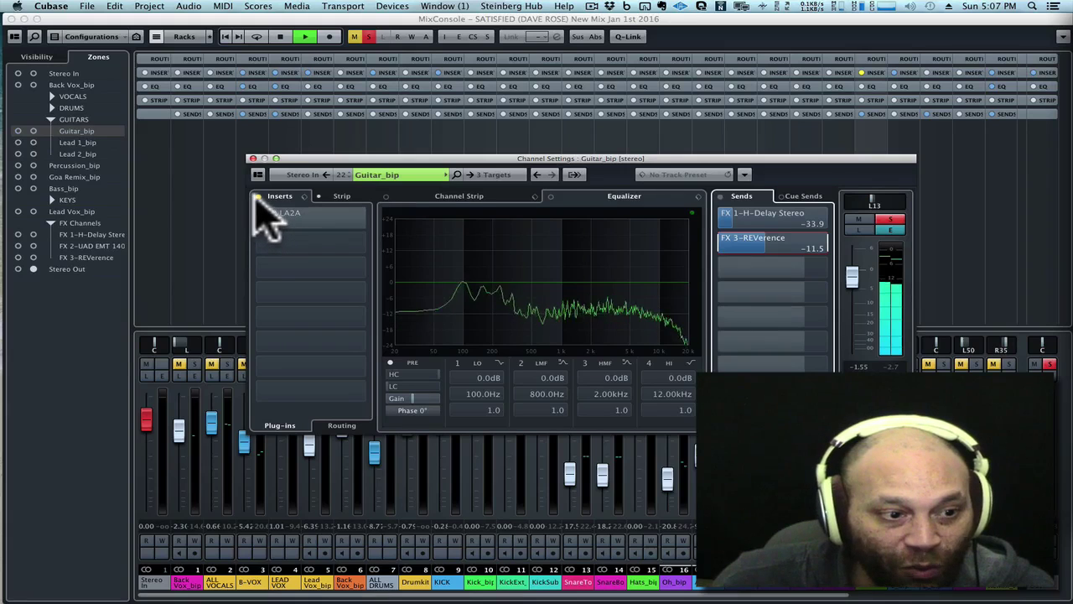
click(262, 205)
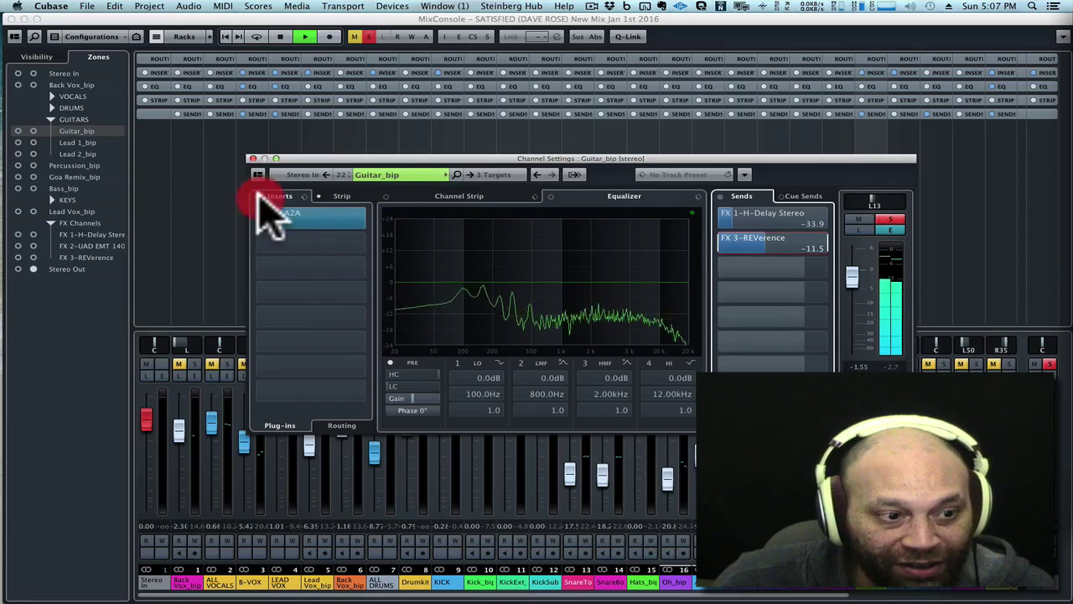
Bypass all Guitar_bip sends during playback, reactivate H-Delay Stereo and REVerence one at a time, and stop playback.
click(722, 198)
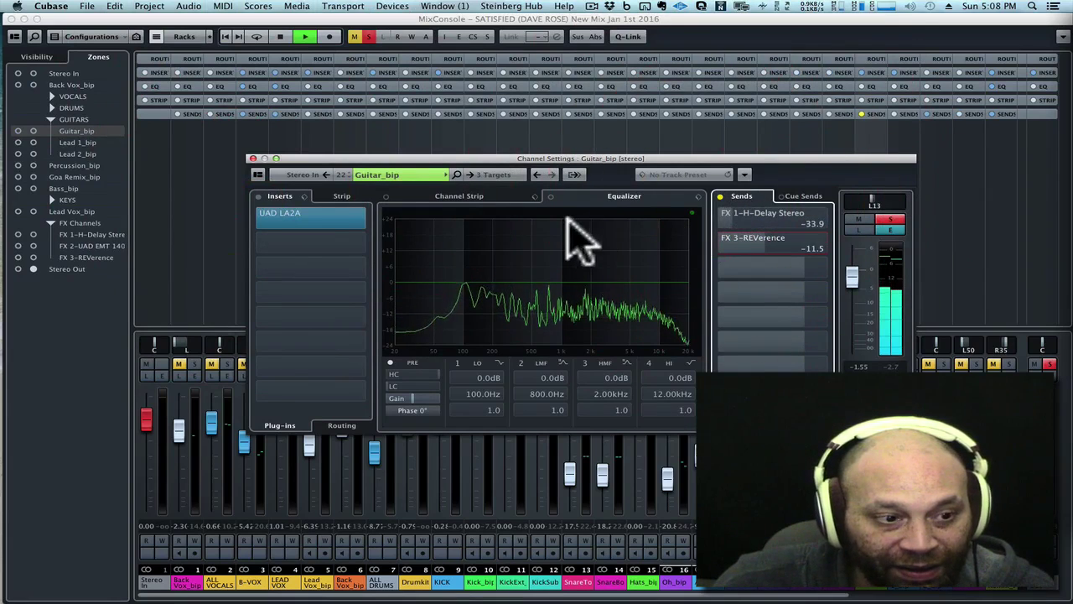
click(720, 215)
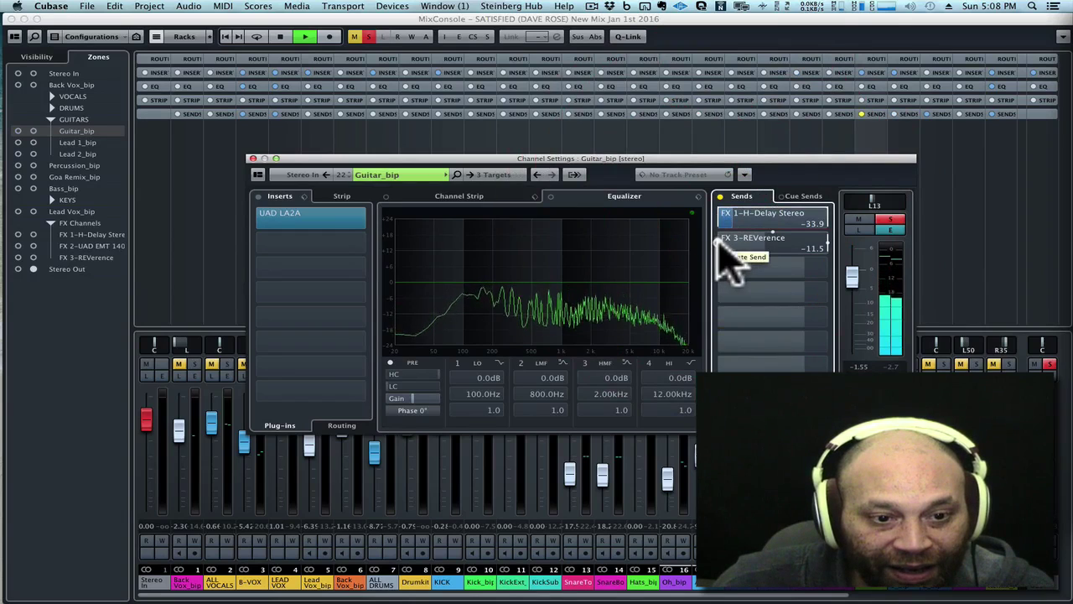
click(719, 241)
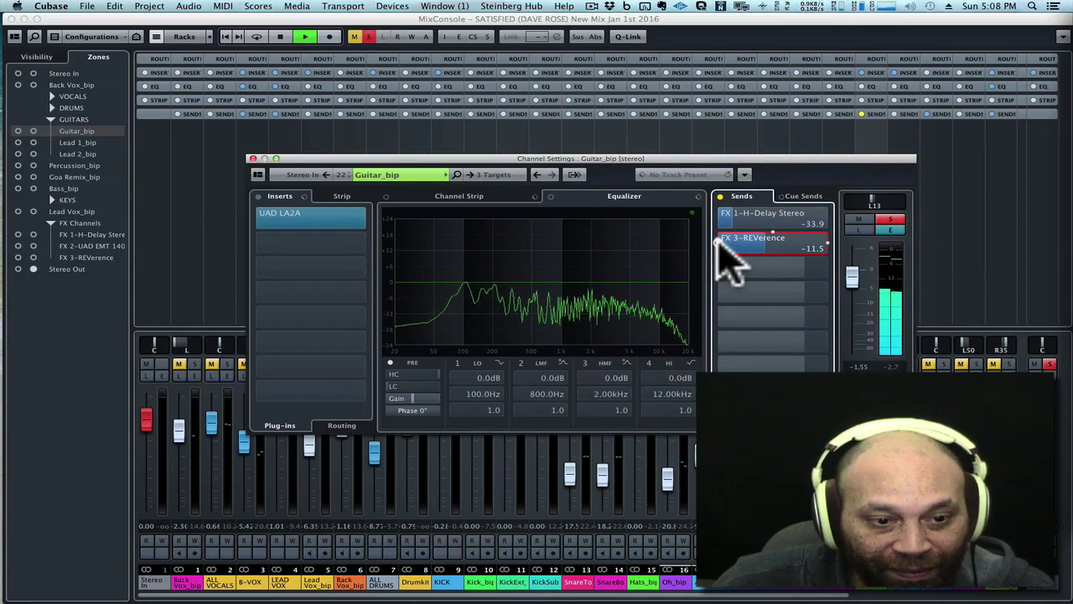
drag(716, 160, 723, 151)
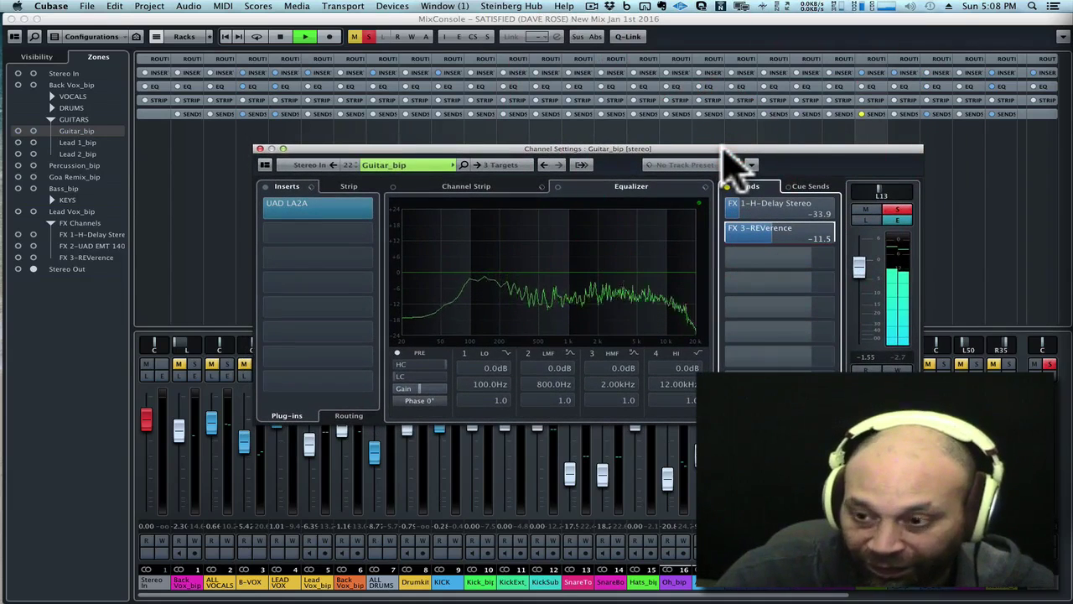
drag(719, 153, 714, 146)
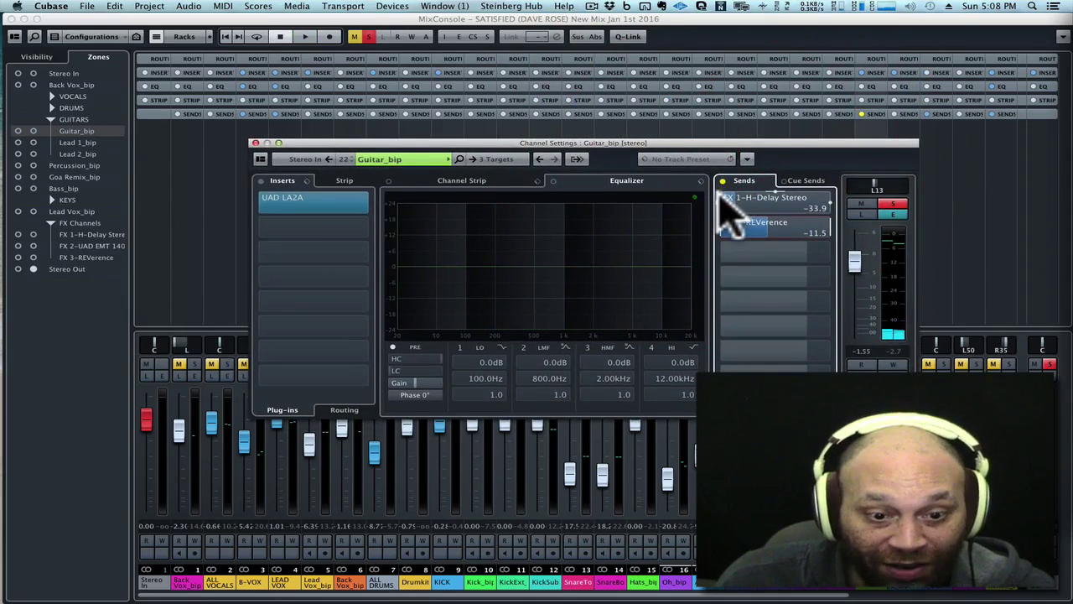
Clear all mutes and solos, solo the Lead 1_bip channel and audition it.
key(alt+shift+m)
key(alt+shift+s)
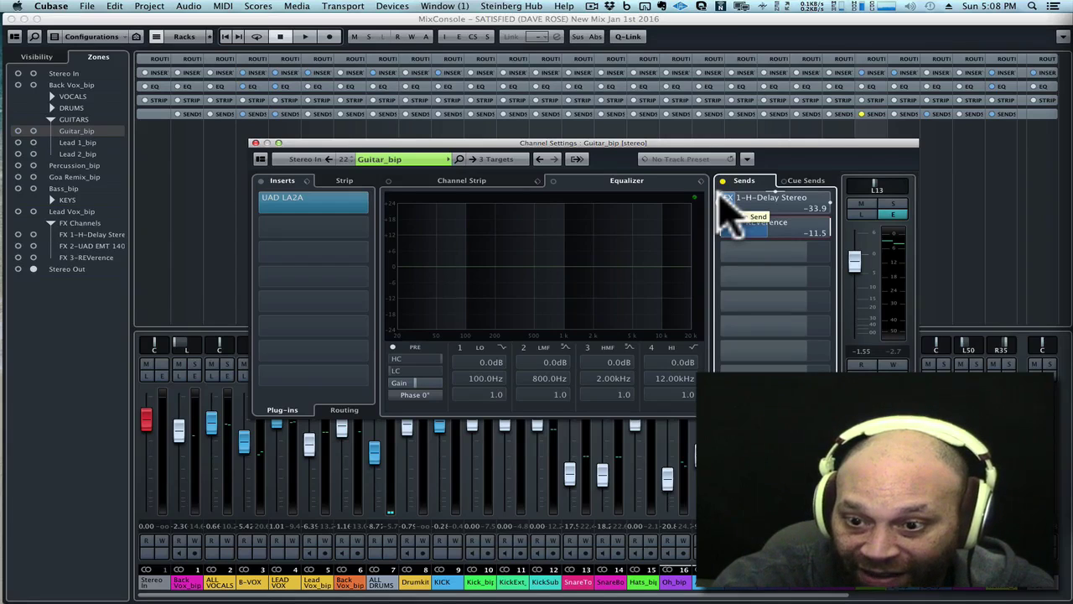
key(Down)
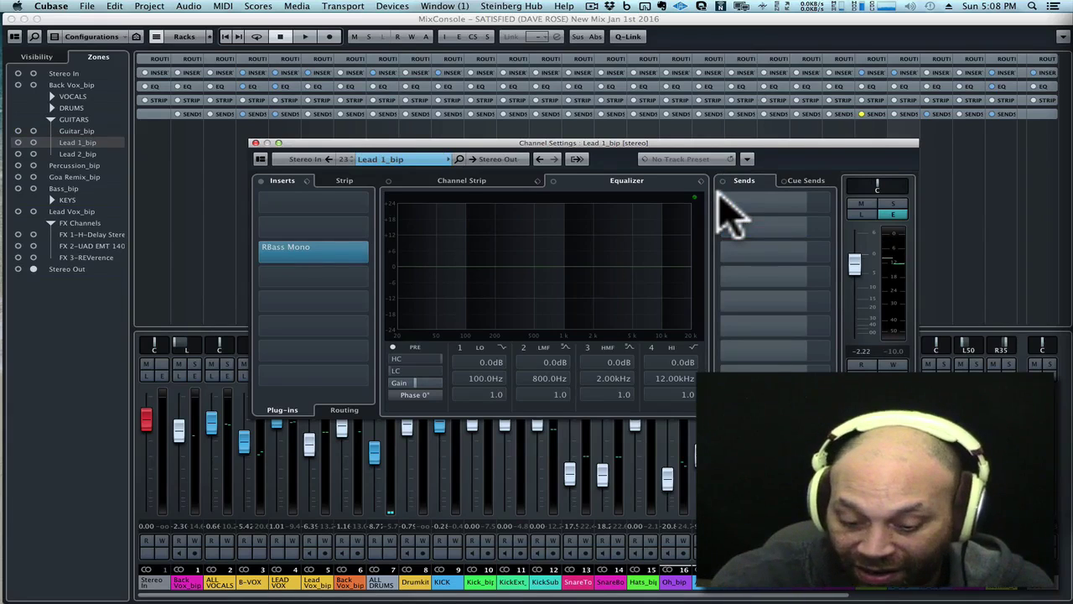
key(s)
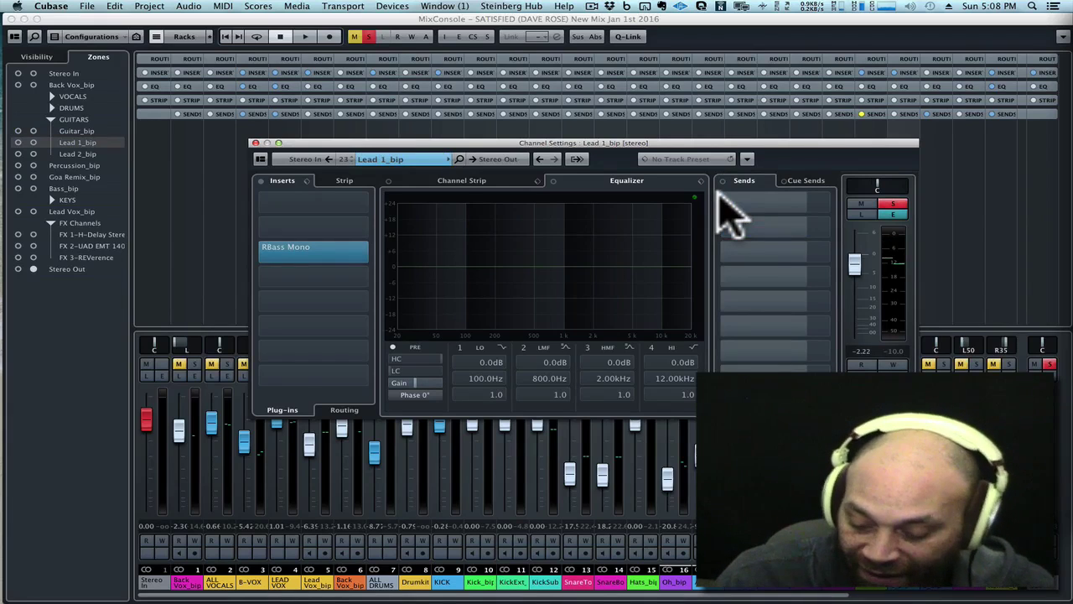
key(space)
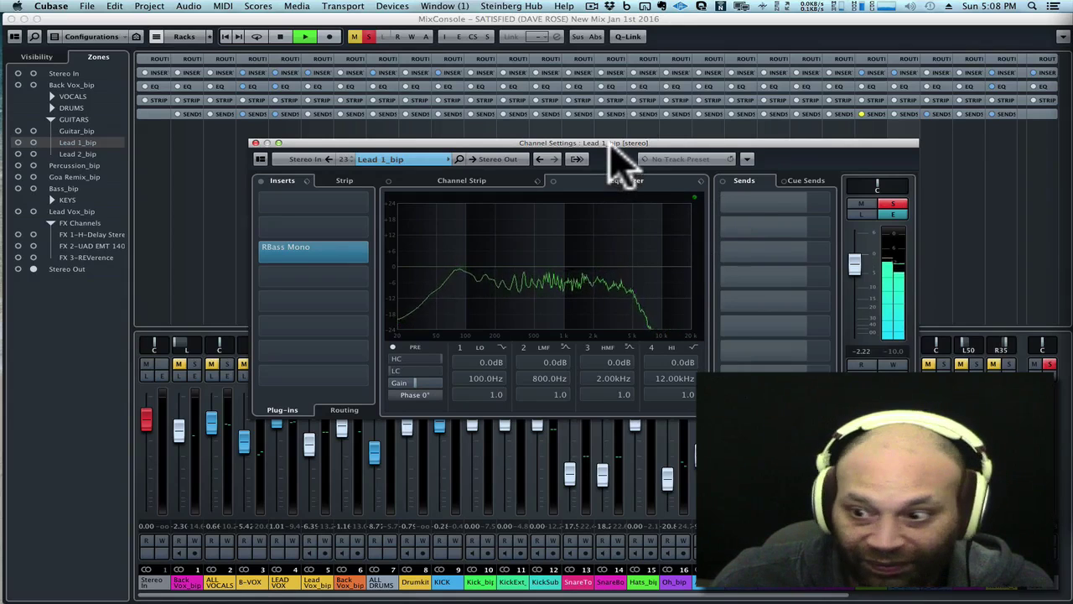
key(space)
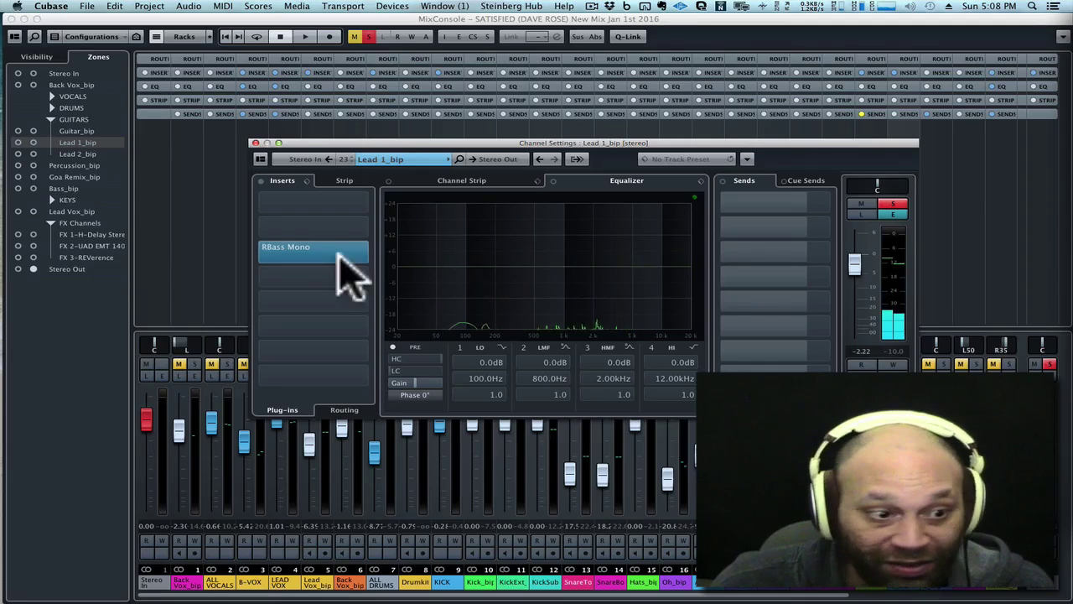
Replace RBass Mono with RBass Stereo in Lead 1_bip's third insert slot and audition the channel.
drag(402, 143, 378, 153)
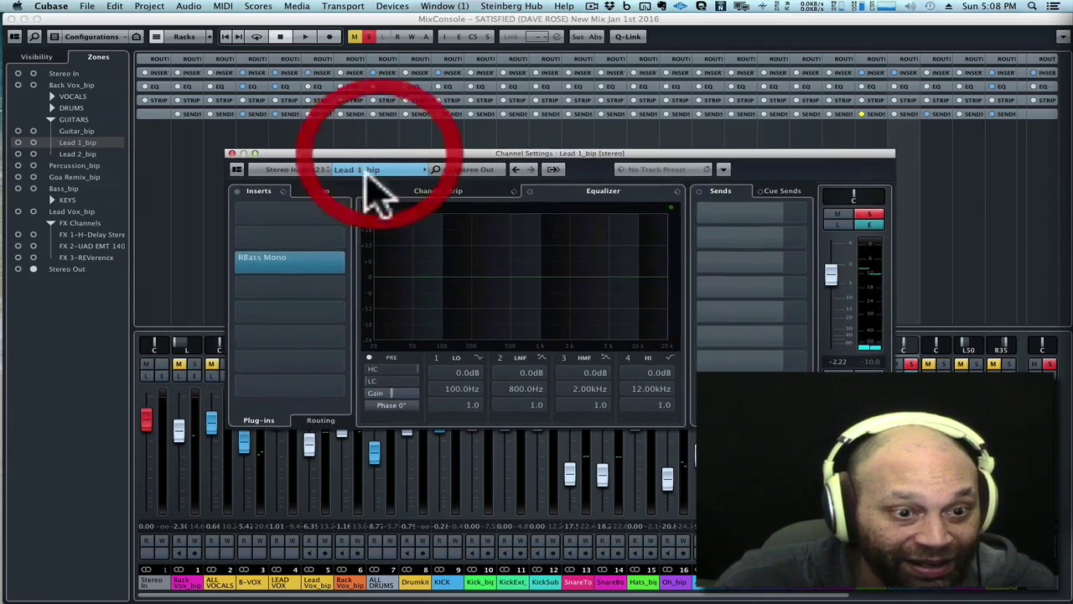
click(342, 259)
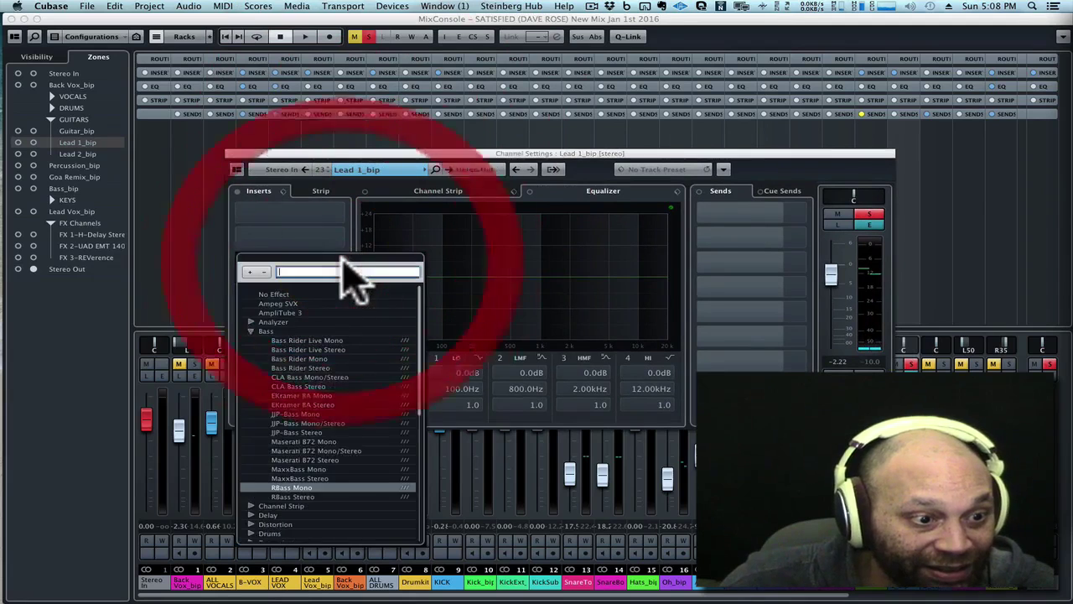
click(296, 496)
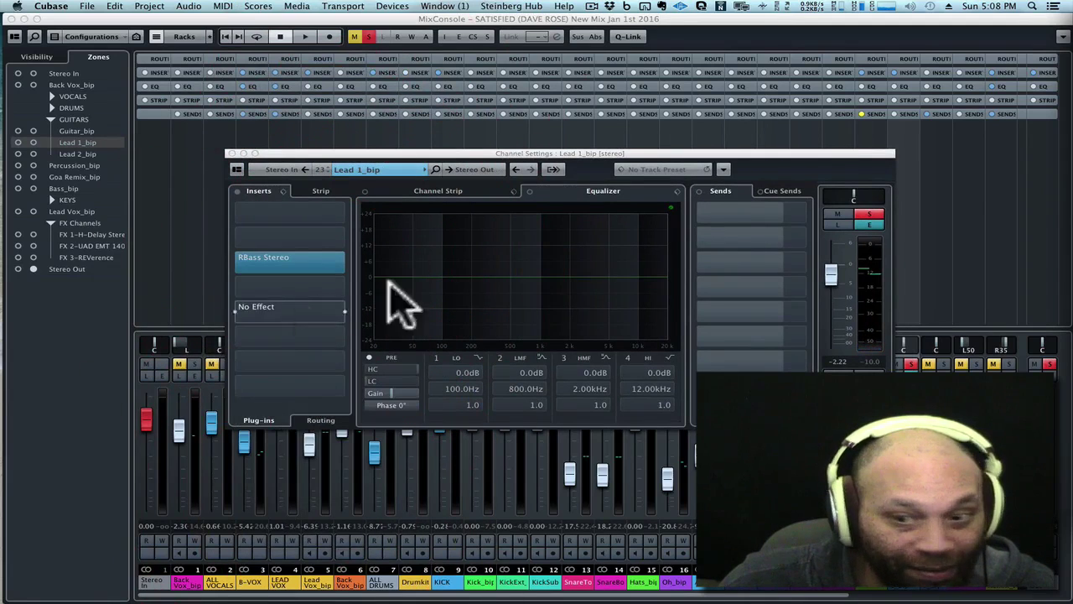
key(space)
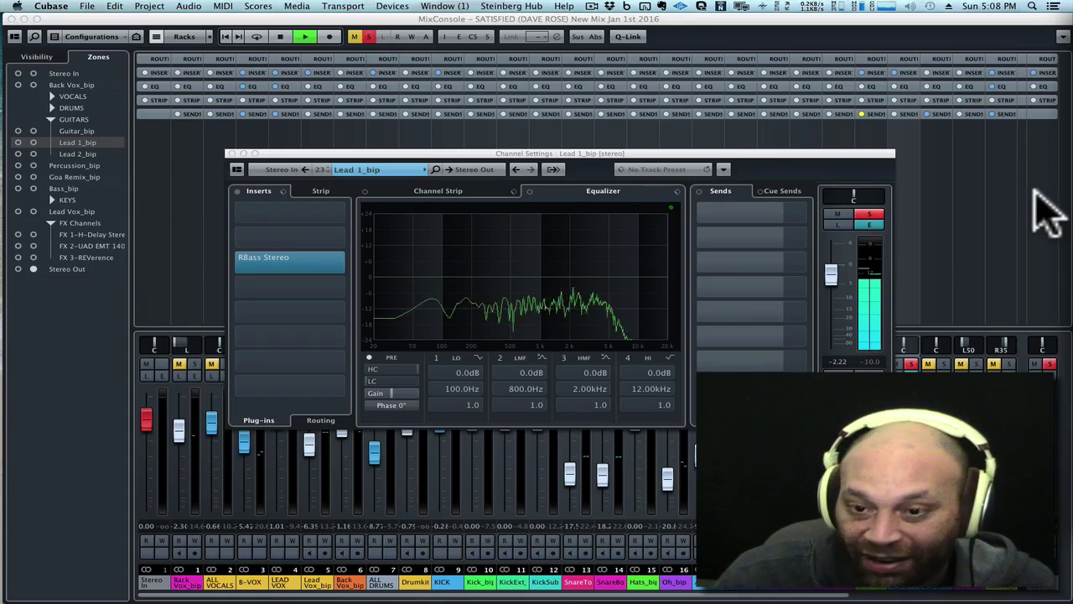
key(space)
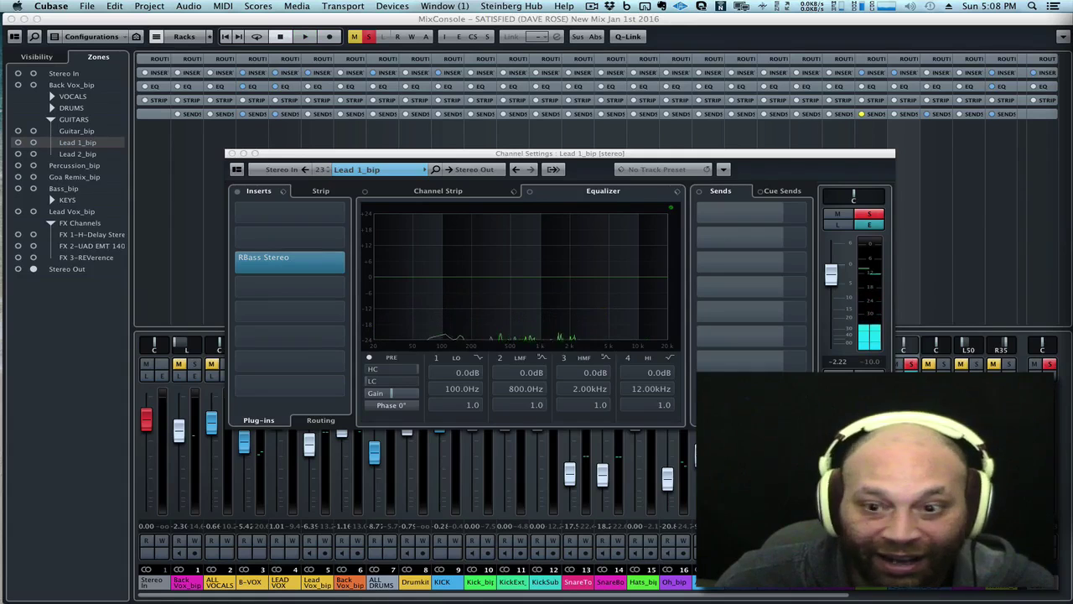
key(space)
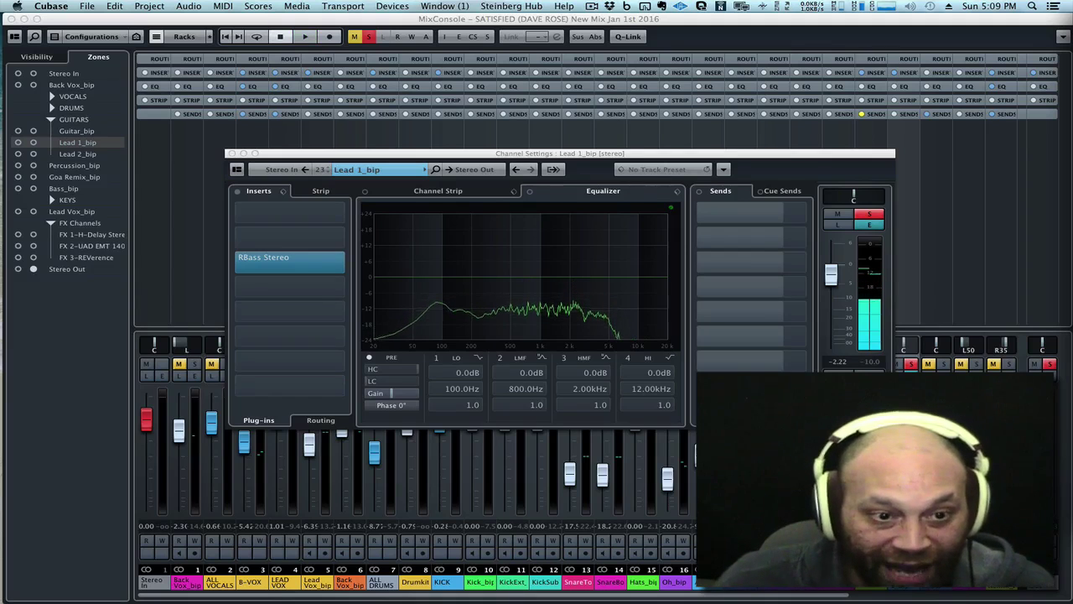
Open the RBass Stereo plug-in on Lead 1_bip, compare the sound with it bypassed and active, and close it.
mouse_move(543, 155)
mouse_down()
mouse_move(570, 164)
mouse_move(551, 168)
mouse_move(533, 154)
mouse_up()
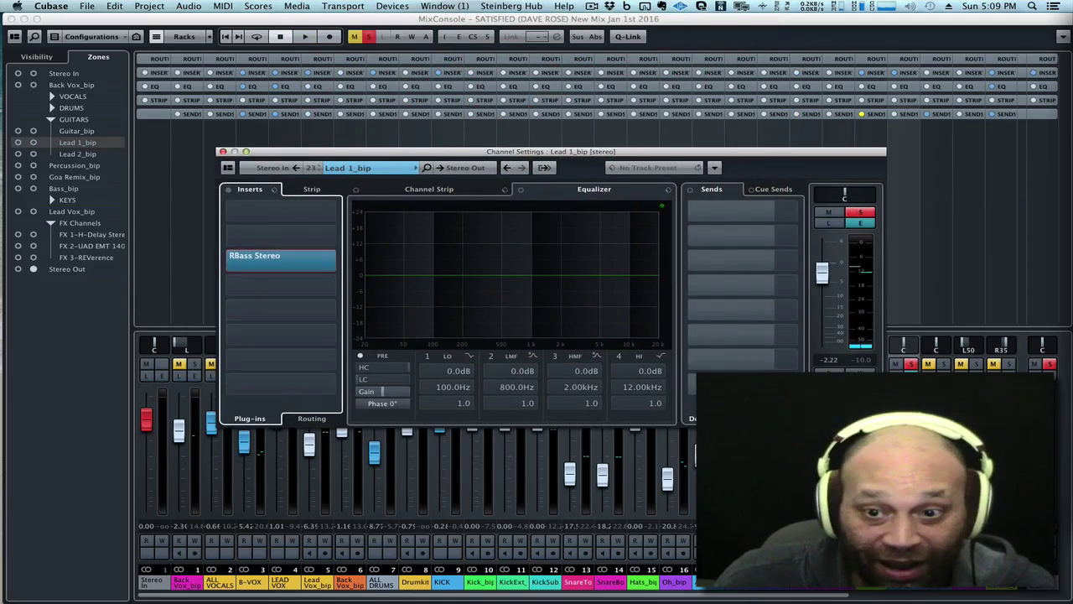
click(281, 260)
drag(875, 156, 500, 310)
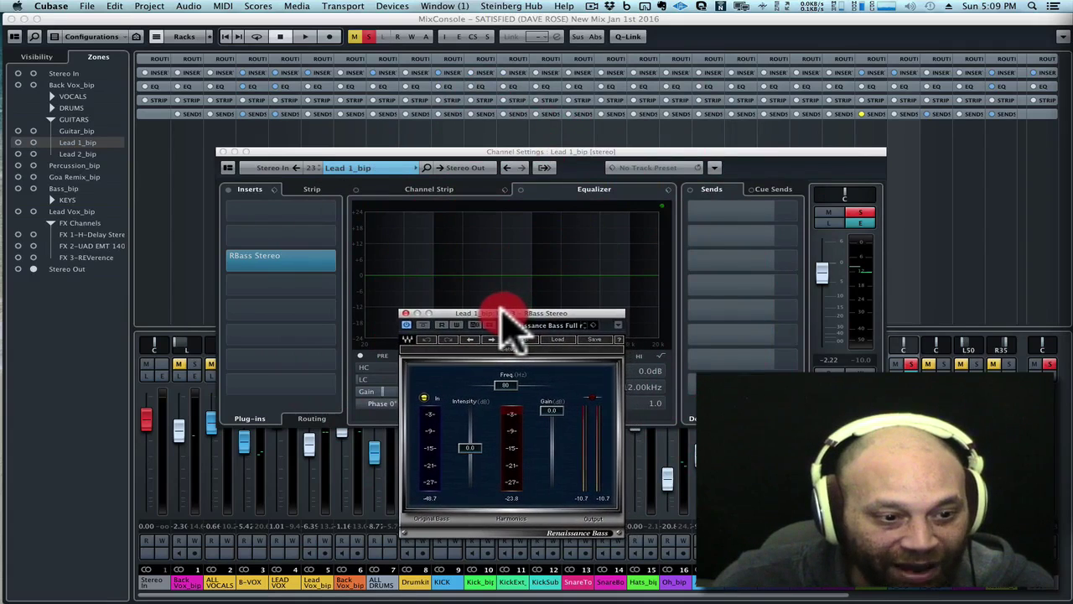
click(406, 325)
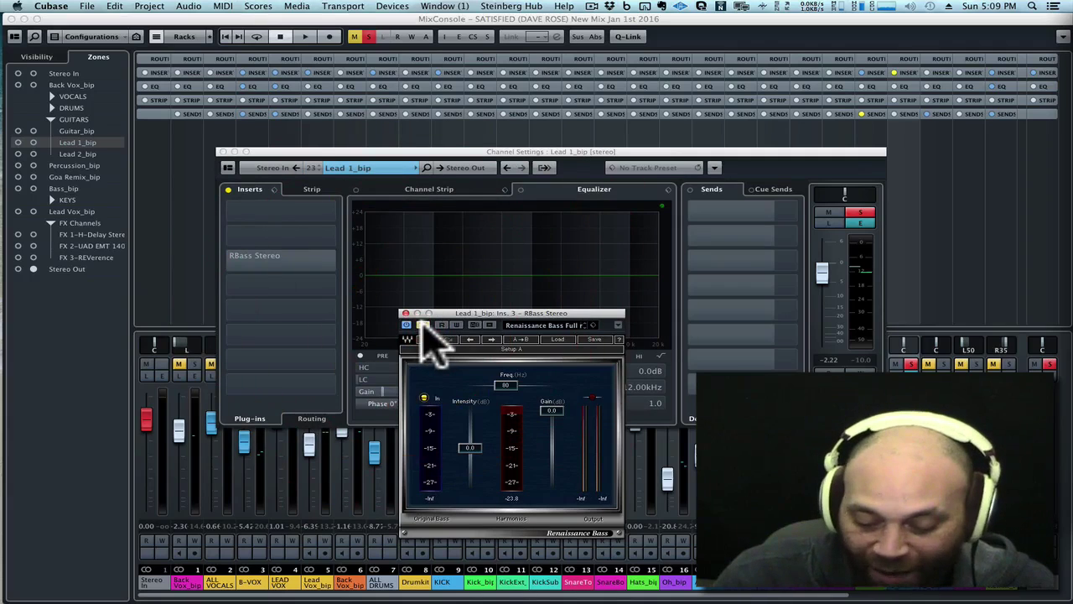
key(space)
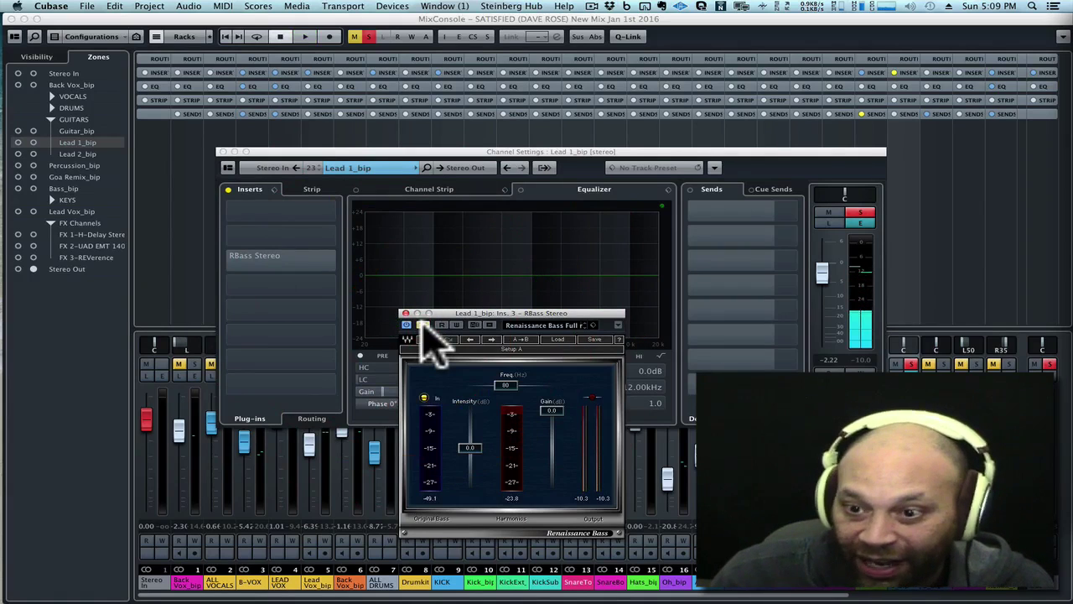
key(space)
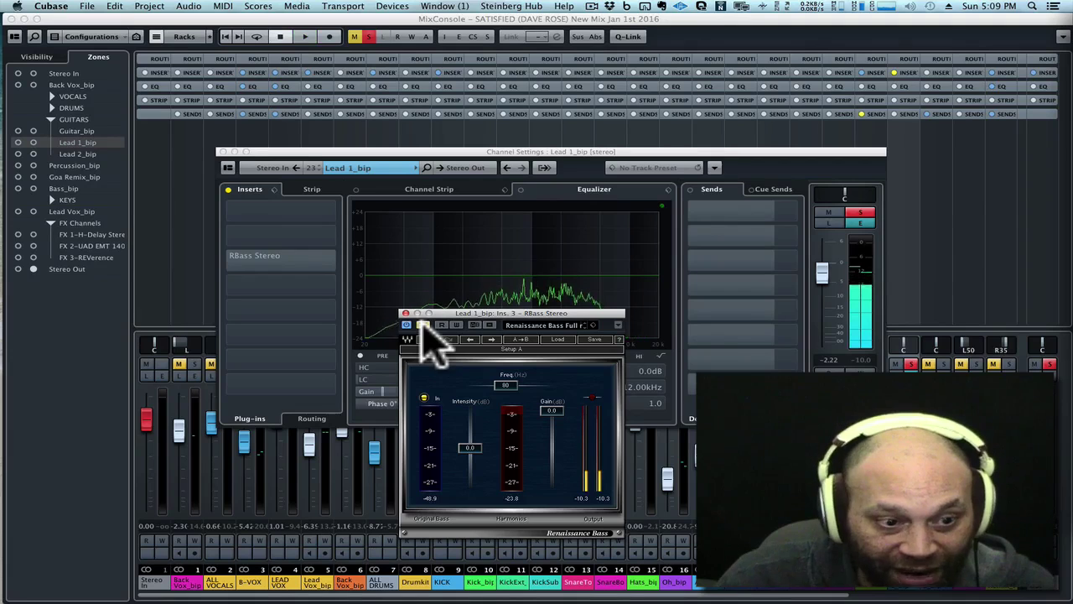
click(423, 325)
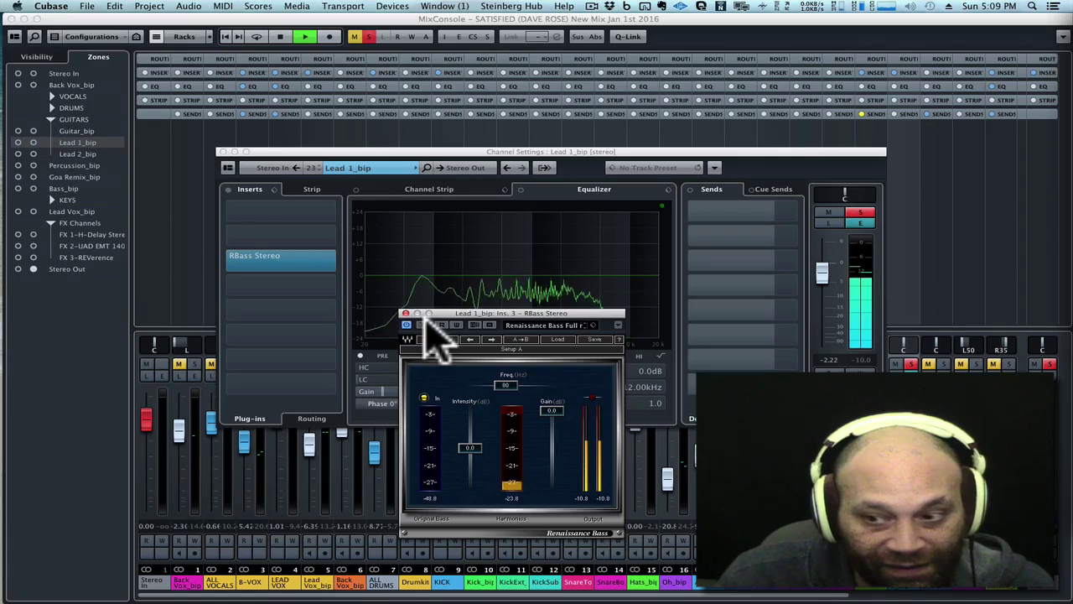
drag(450, 313, 453, 269)
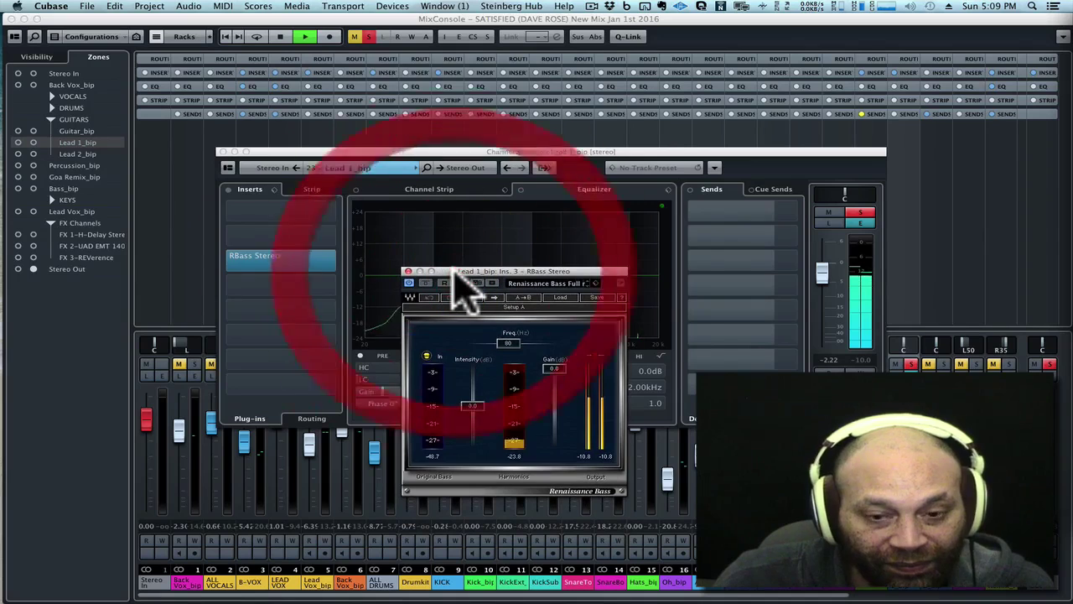
key(space)
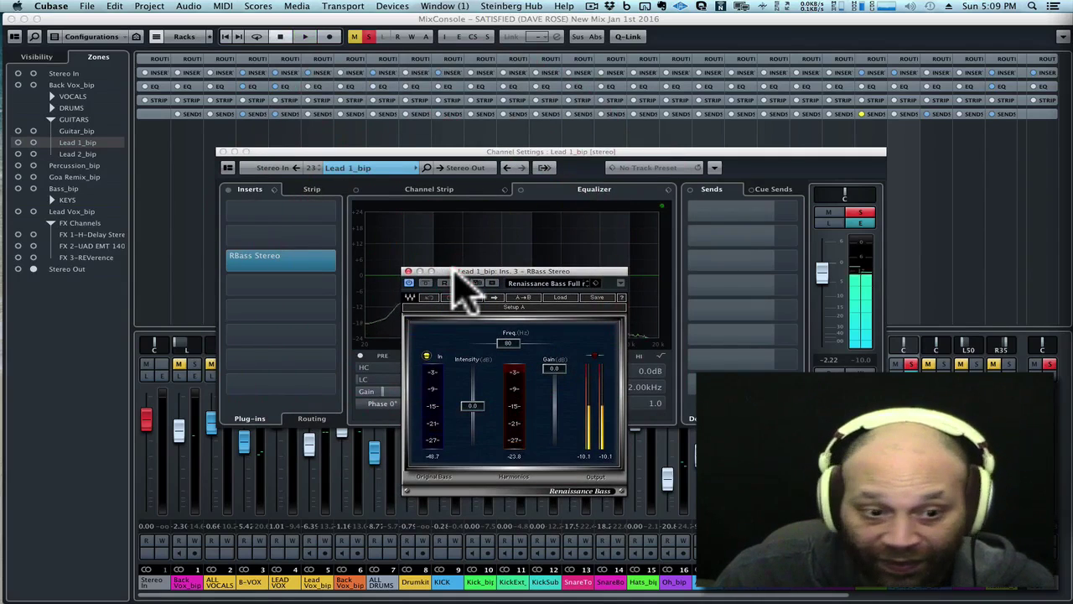
click(408, 271)
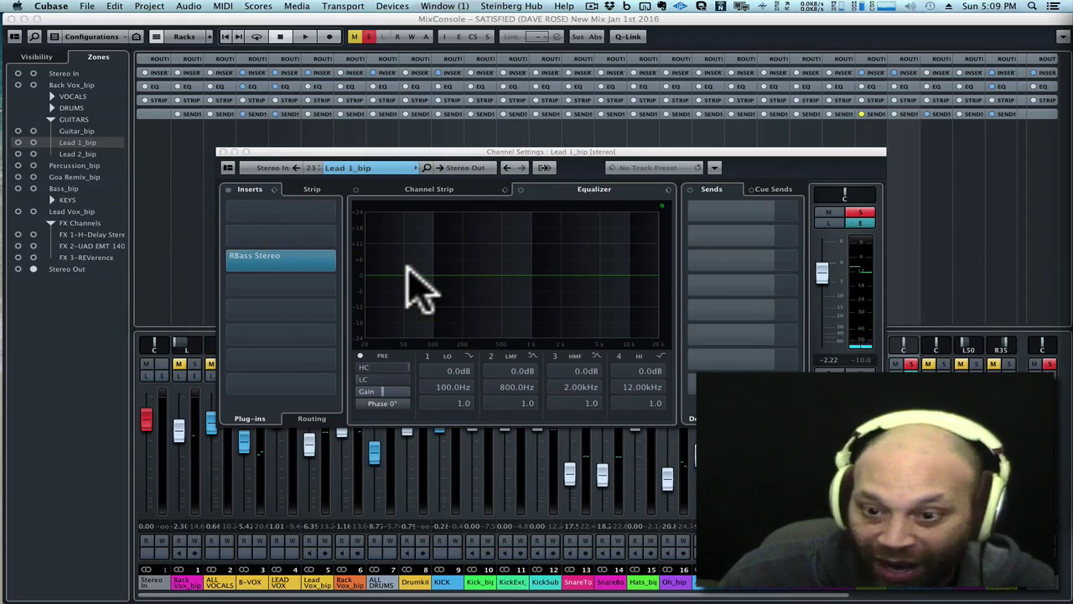
Switch to the Lead 2_bip channel, solo it instead of leaving it muted, and audition it.
key(Down)
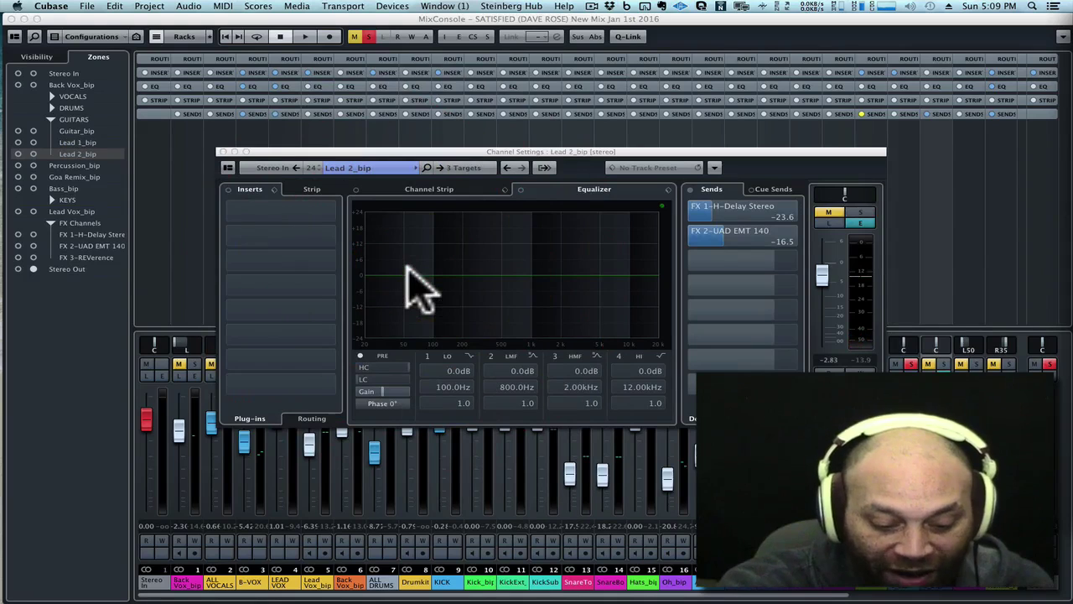
key(m)
key(s)
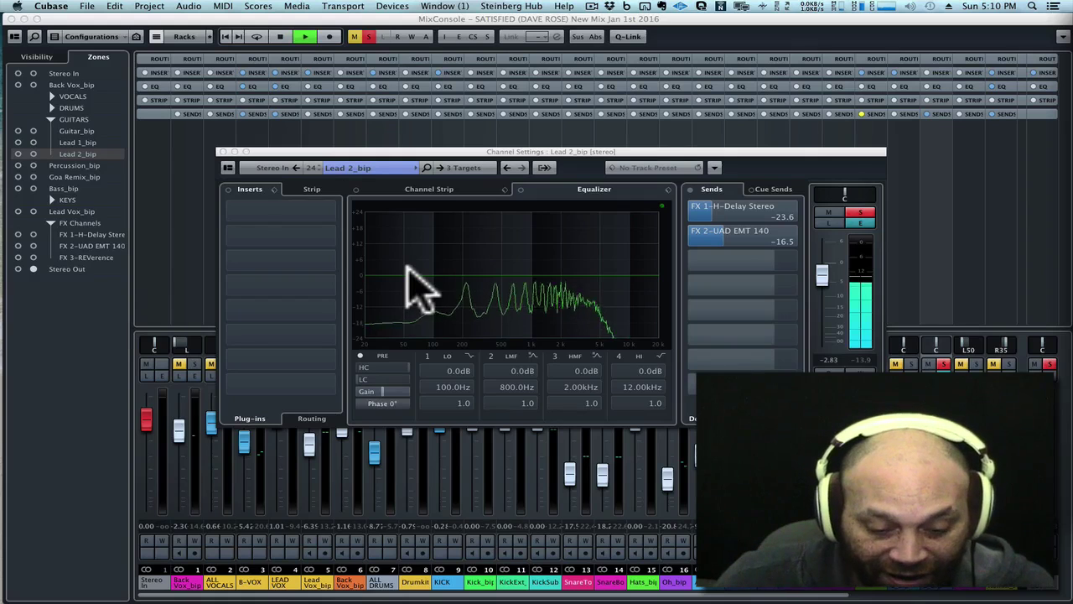
mouse_move(667, 152)
mouse_down()
mouse_move(653, 145)
mouse_move(668, 150)
mouse_up()
click(652, 146)
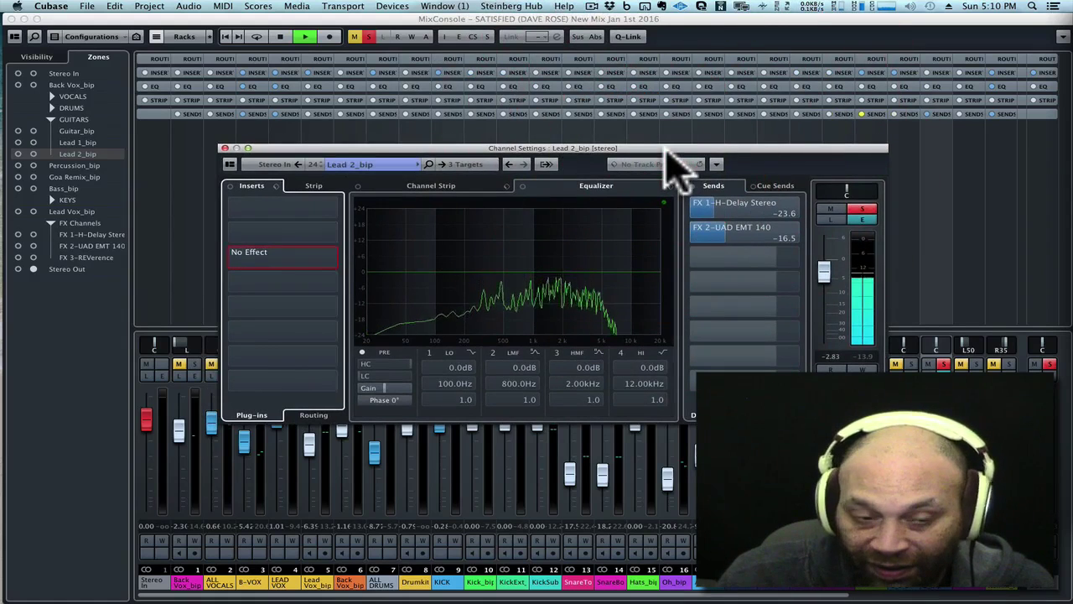
key(space)
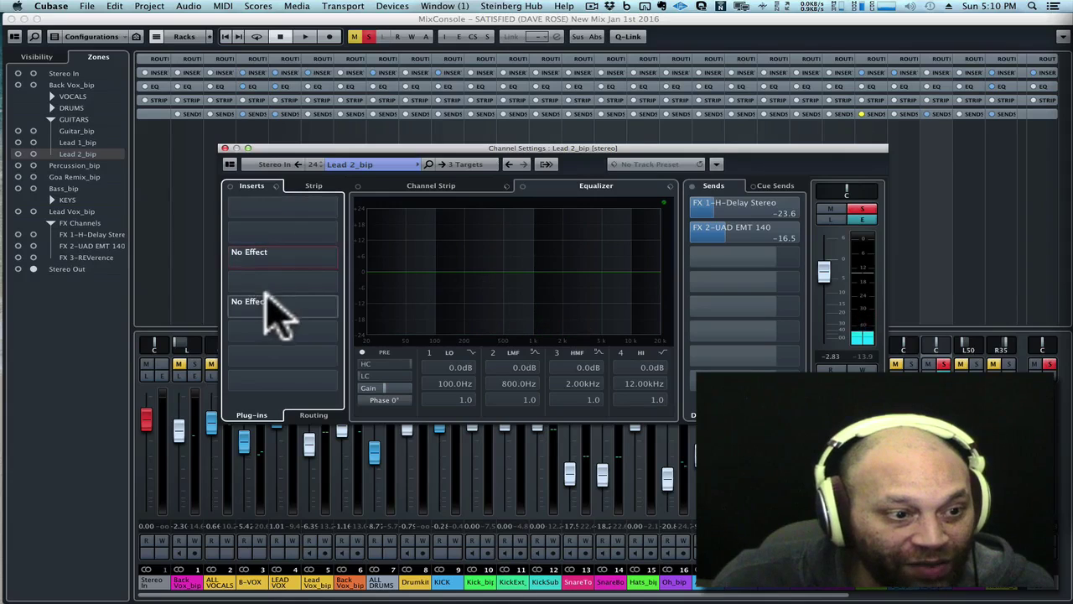
drag(726, 143, 701, 137)
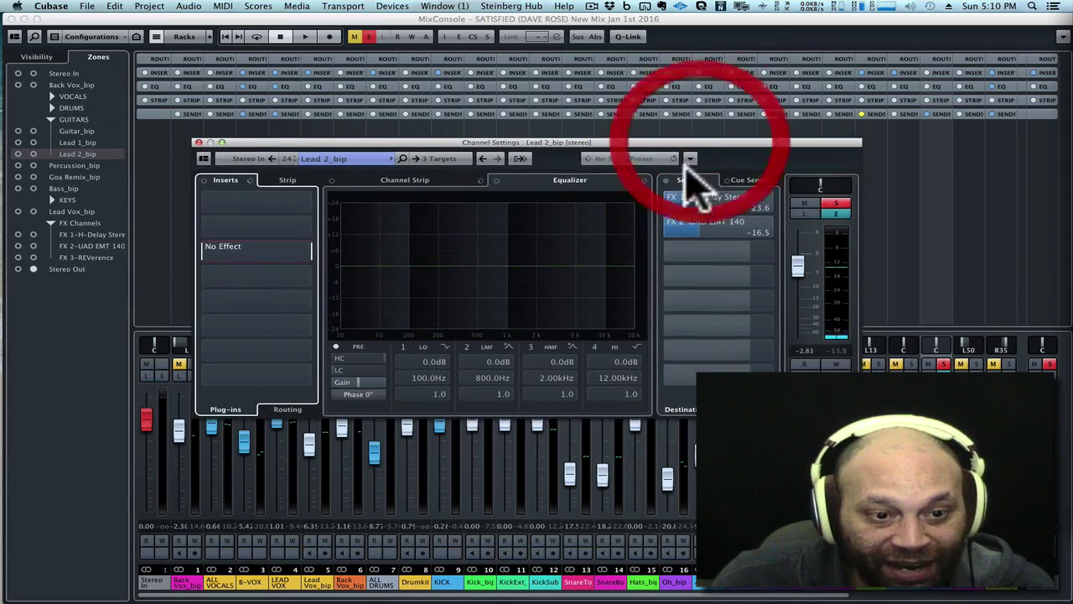
Bypass both Lead 2_bip sends during playback, then reactivate H-Delay Stereo and UAD EMT 140 one at a time to compare.
click(664, 223)
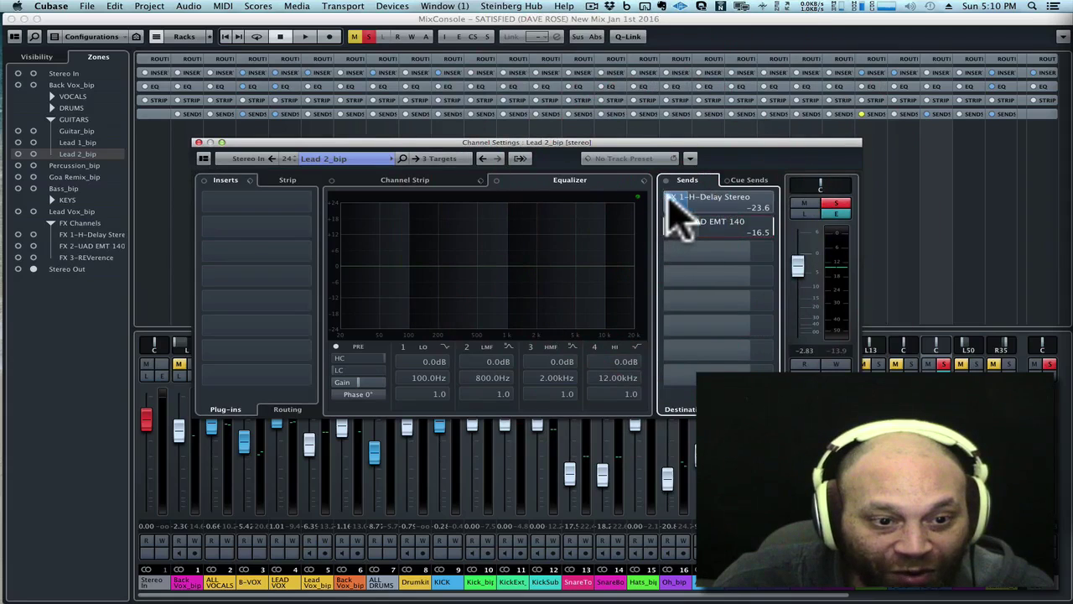
click(665, 200)
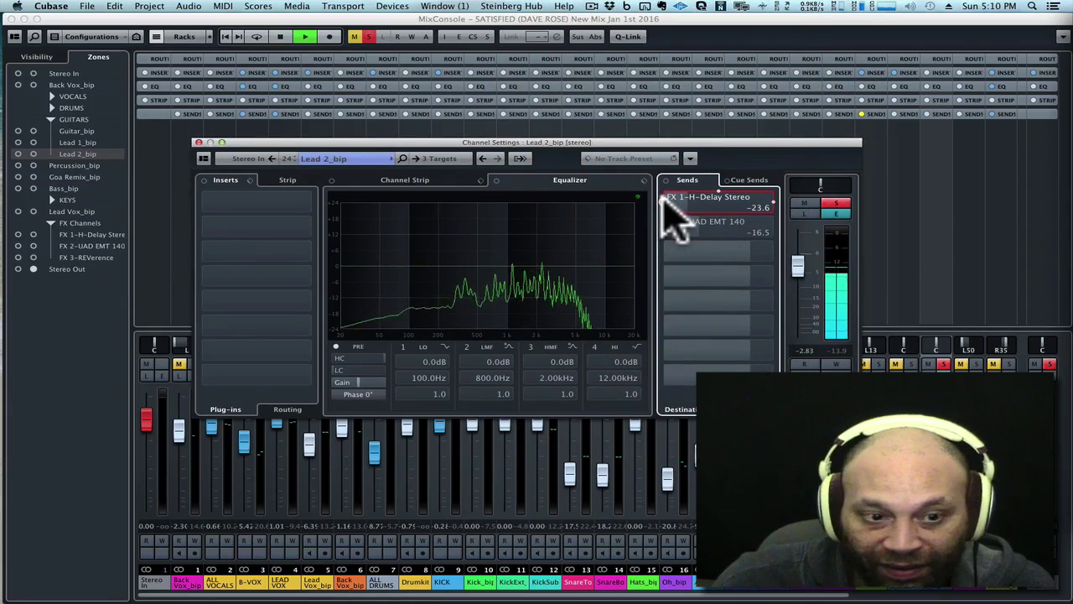
click(664, 200)
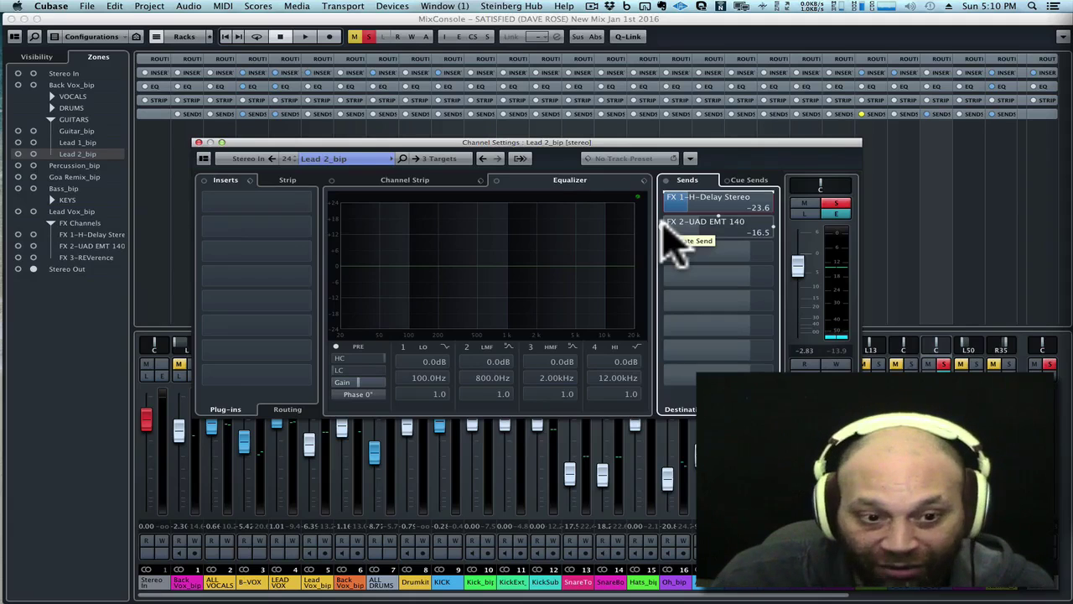
click(664, 225)
drag(677, 144, 681, 137)
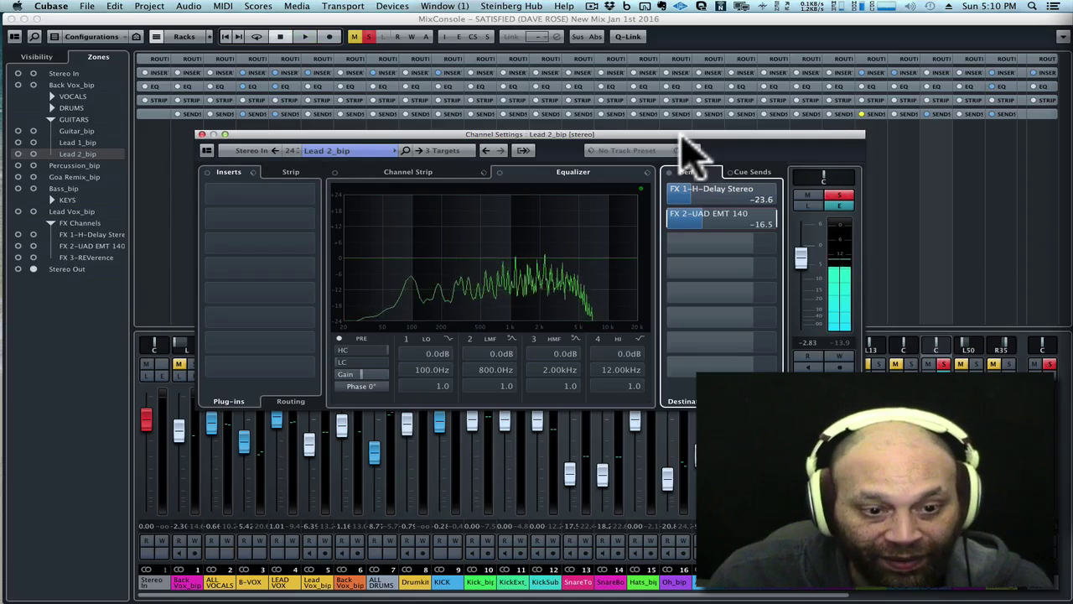
drag(680, 133, 680, 94)
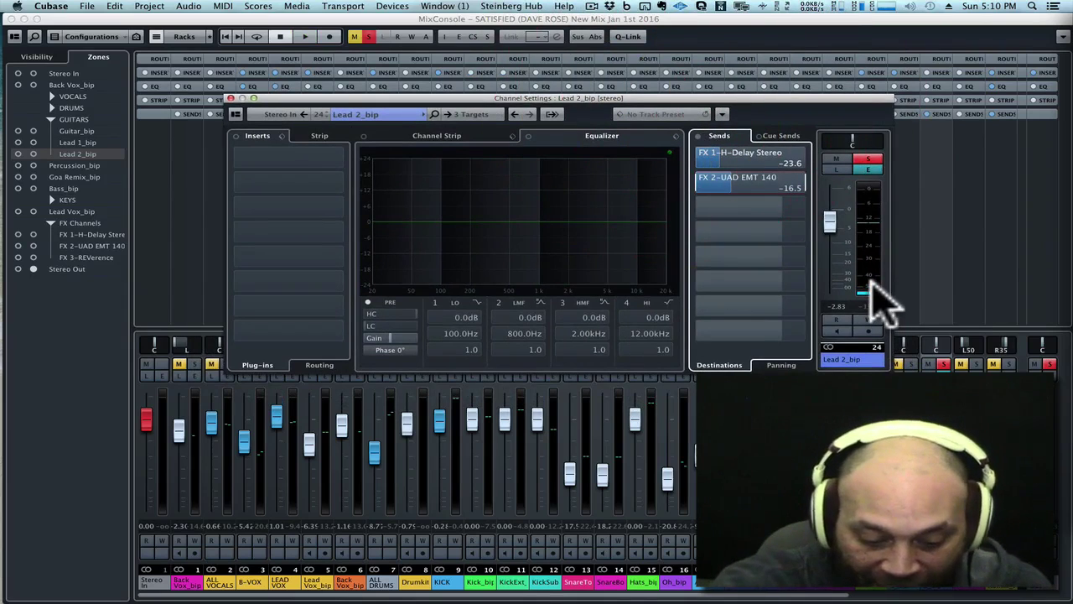
Solo the Percussion_bip channel and compare its sound with the low-cut filter off and on.
key(Down)
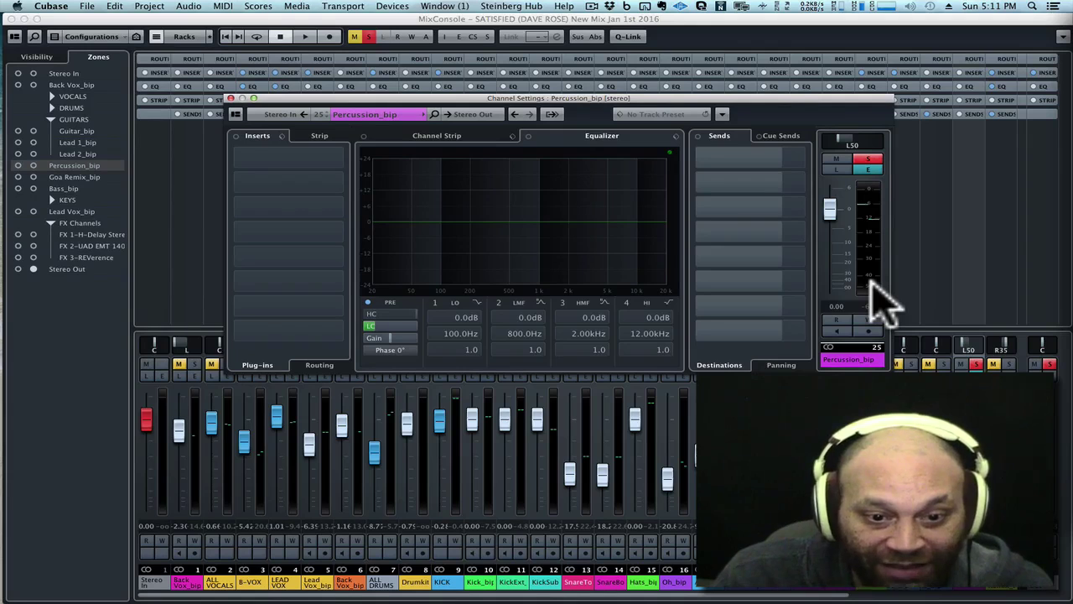
key(space)
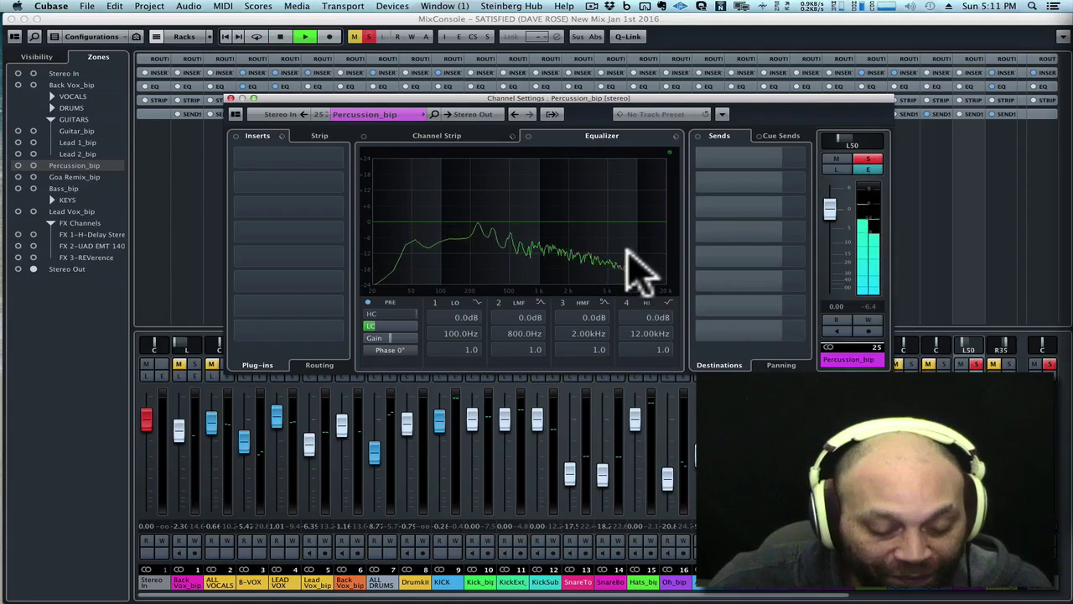
click(366, 325)
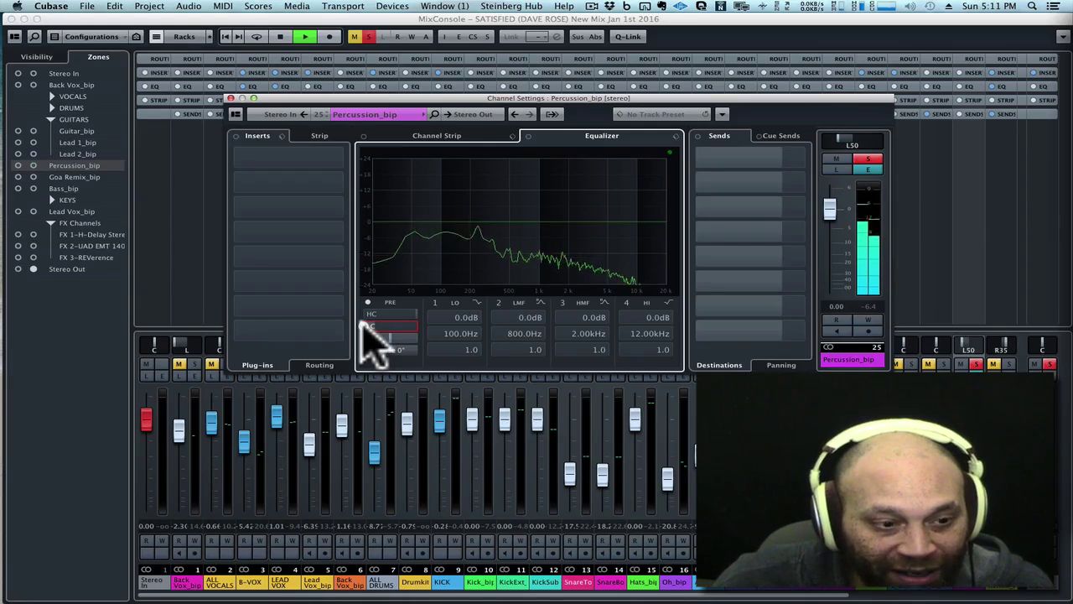
click(364, 324)
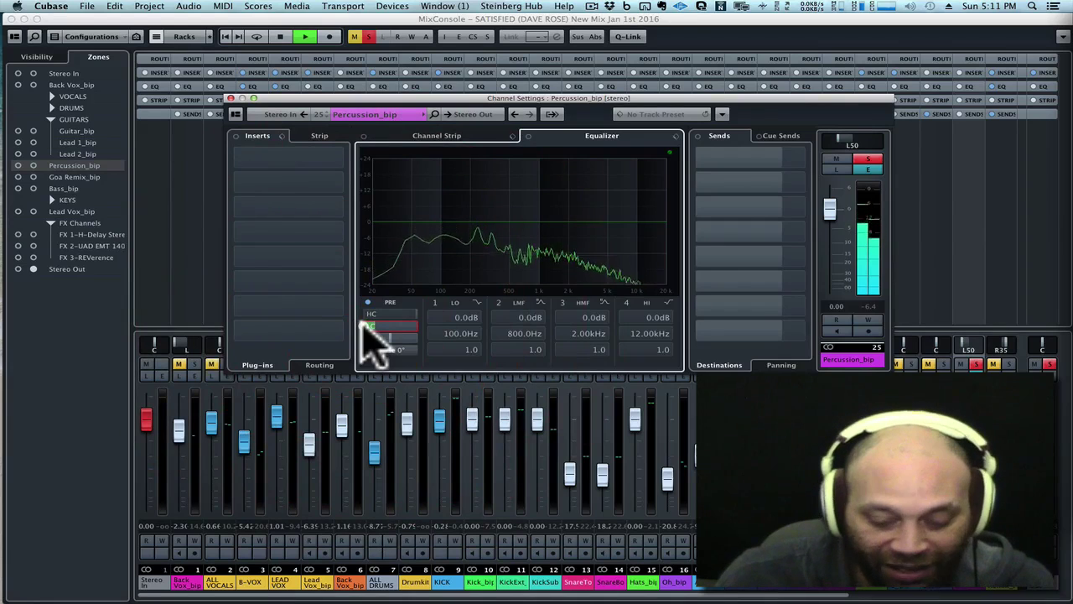
key(space)
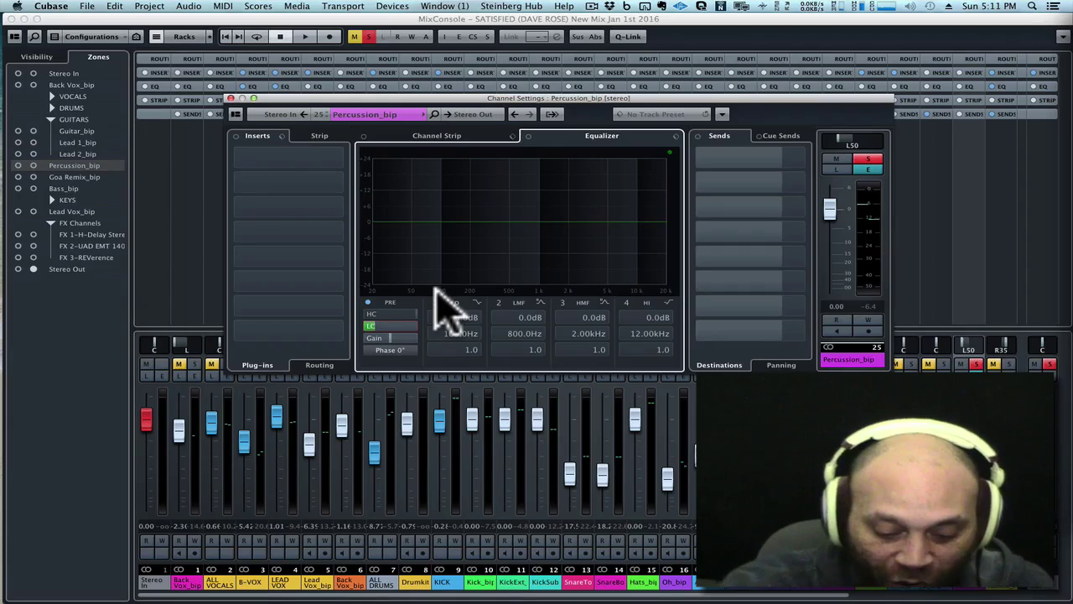
Solo the Goa Remix_bip channel and audition it while examining its low-cut filter and 12 kHz high EQ band.
key(Down)
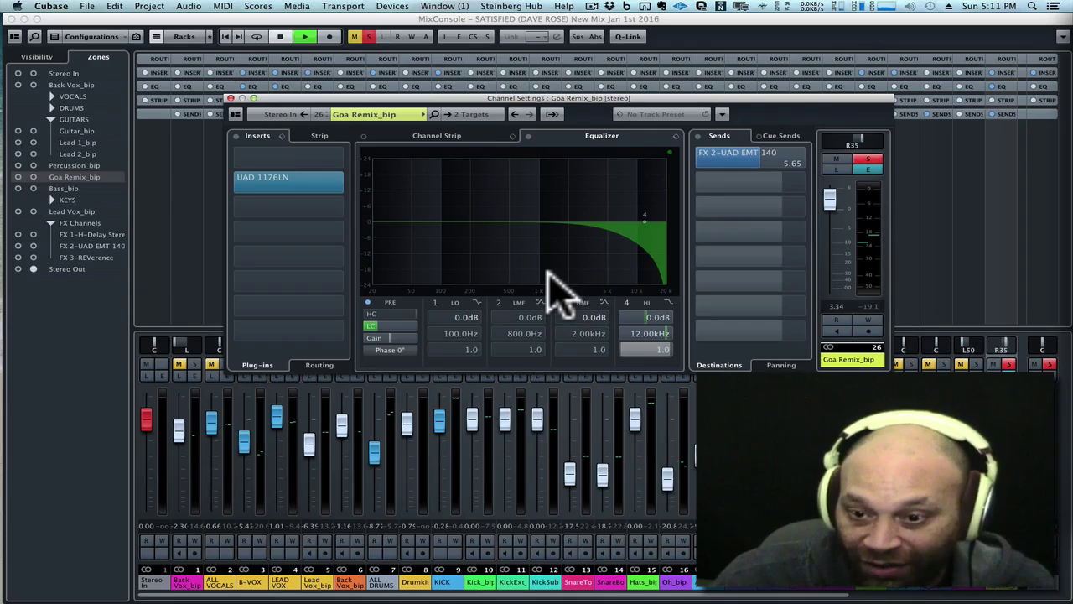
key(space)
drag(587, 101, 614, 122)
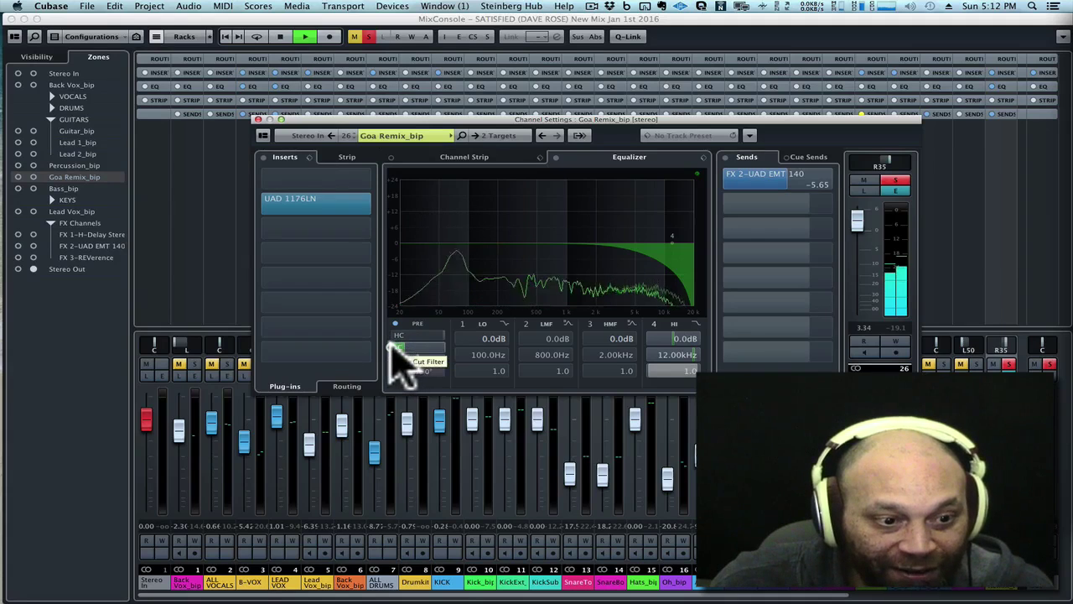
mouse_move(671, 243)
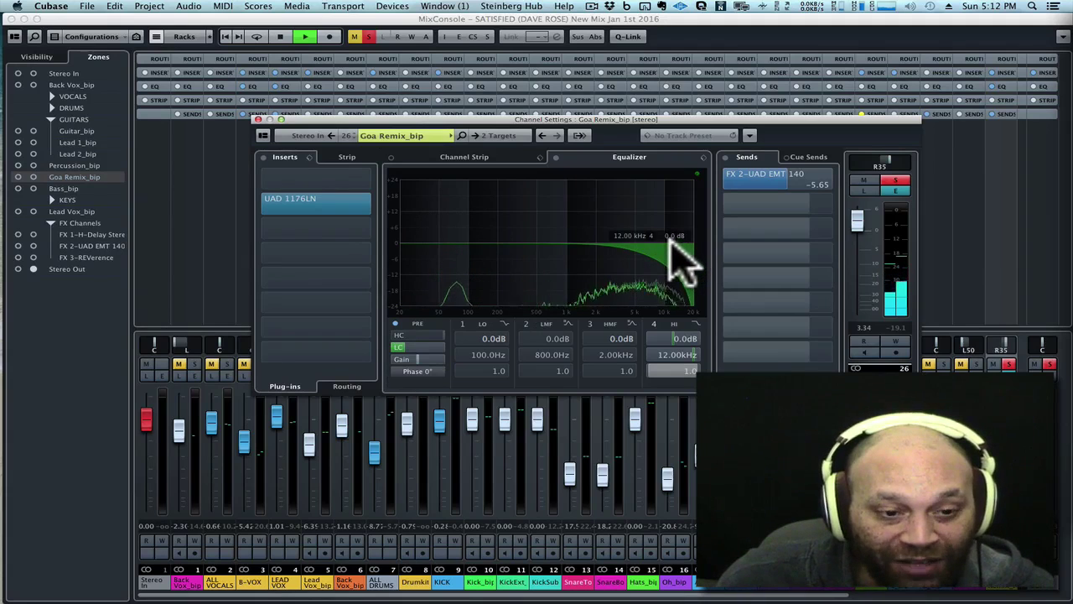
key(space)
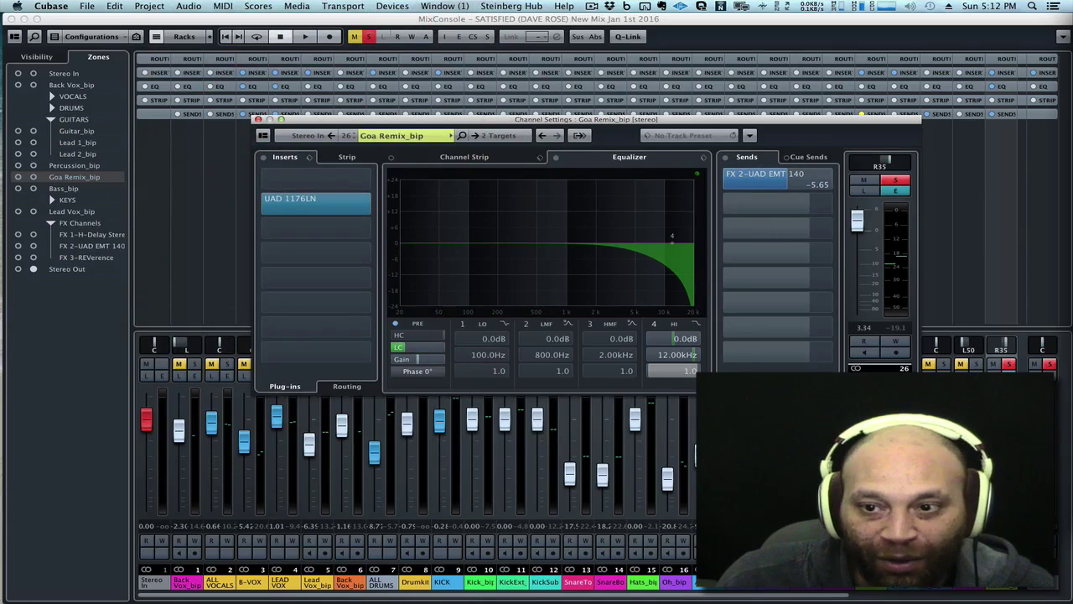
Open UAD 1176LN on Goa Remix_bip, bypass the channel's inserts, sends and equalizer, and play it with both windows arranged in view.
drag(843, 162, 605, 67)
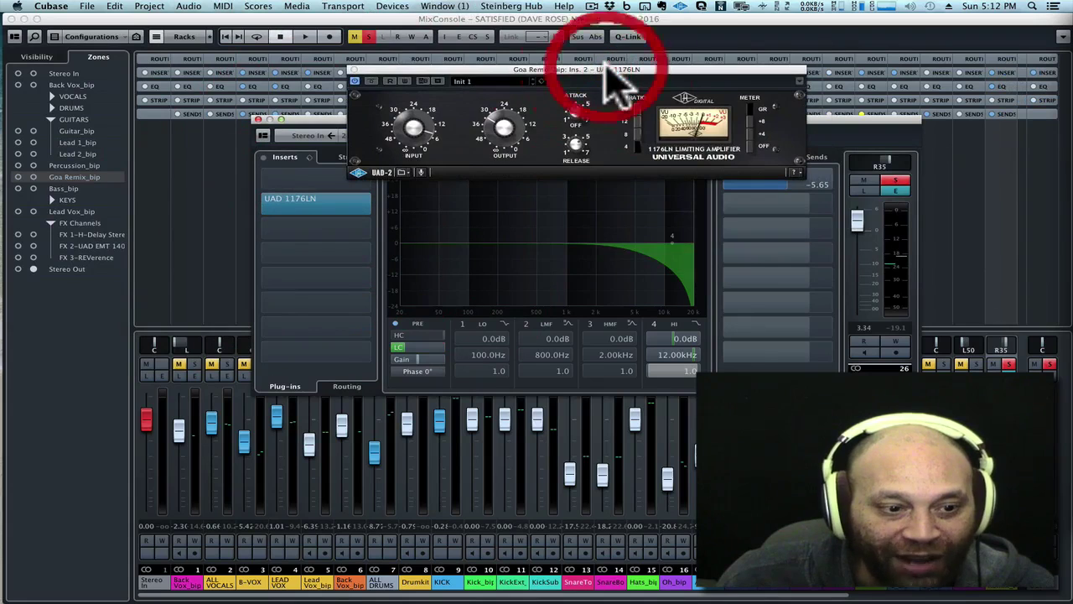
click(264, 160)
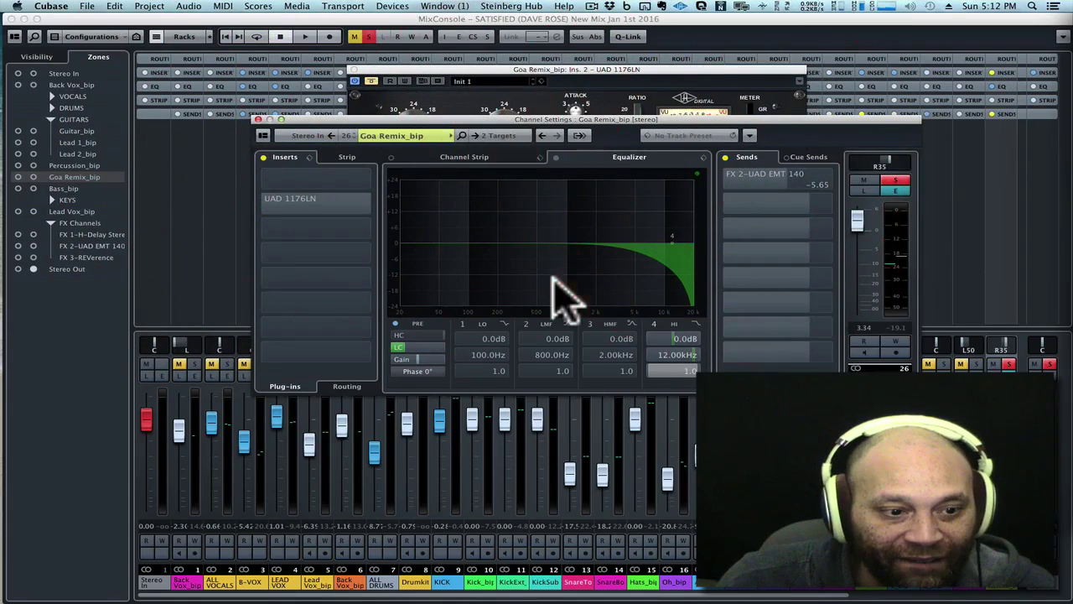
click(555, 157)
key(space)
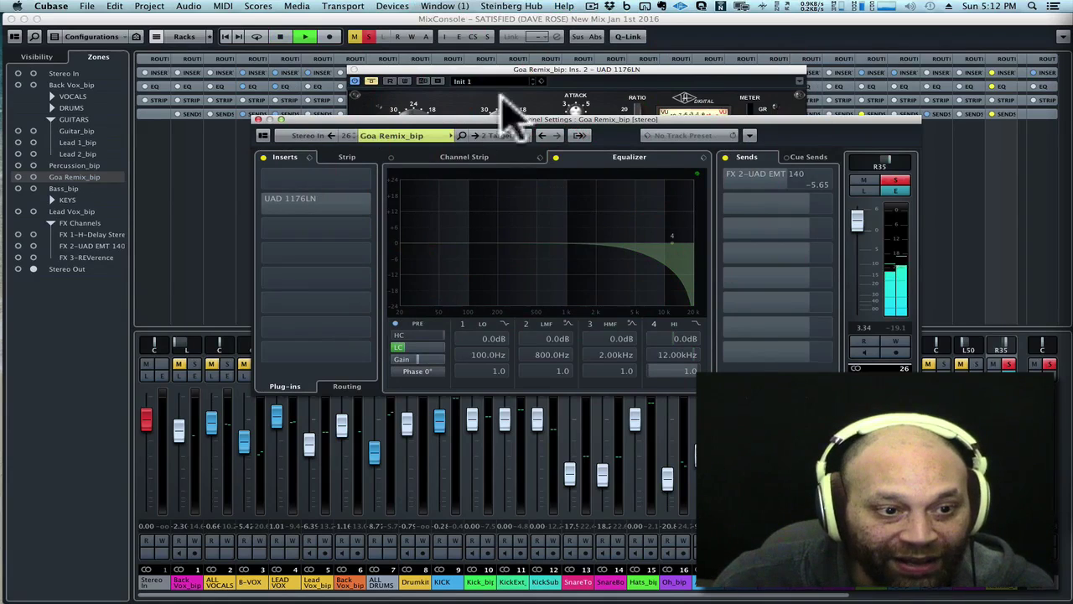
mouse_move(528, 72)
mouse_down()
mouse_move(546, 148)
mouse_move(517, 76)
mouse_up()
drag(517, 126, 498, 240)
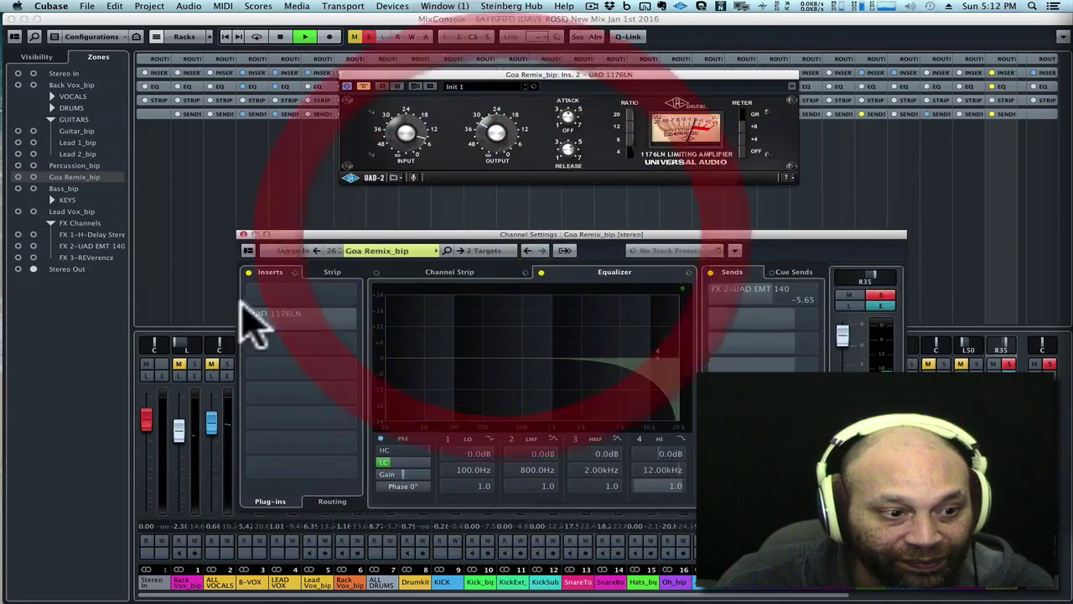
Reactivate Goa Remix_bip's inserts, equalizer and sends one at a time during playback, and audition the fully processed channel again.
click(248, 273)
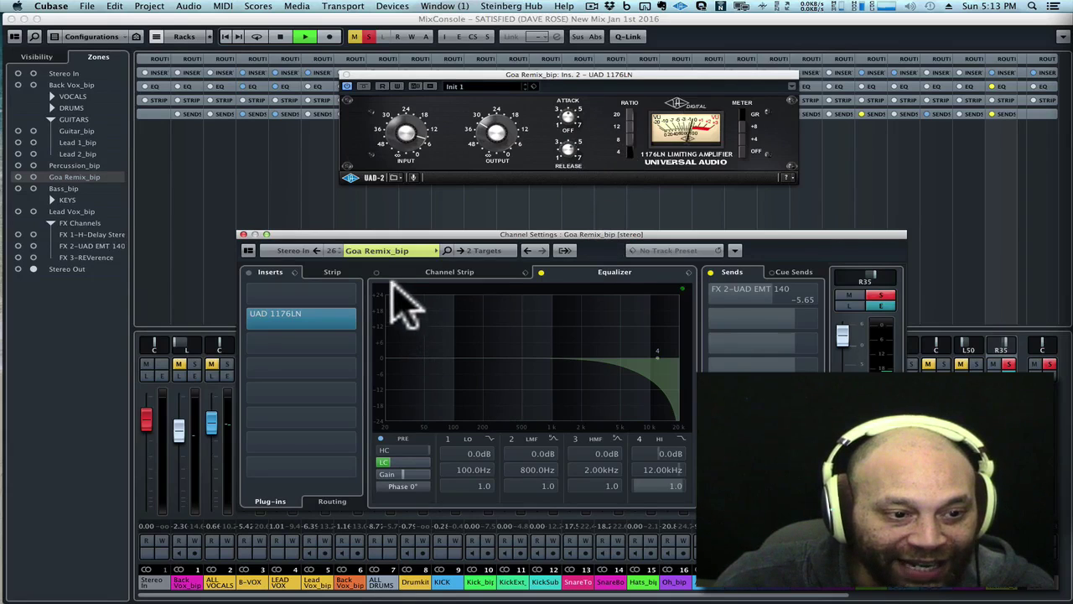
click(540, 271)
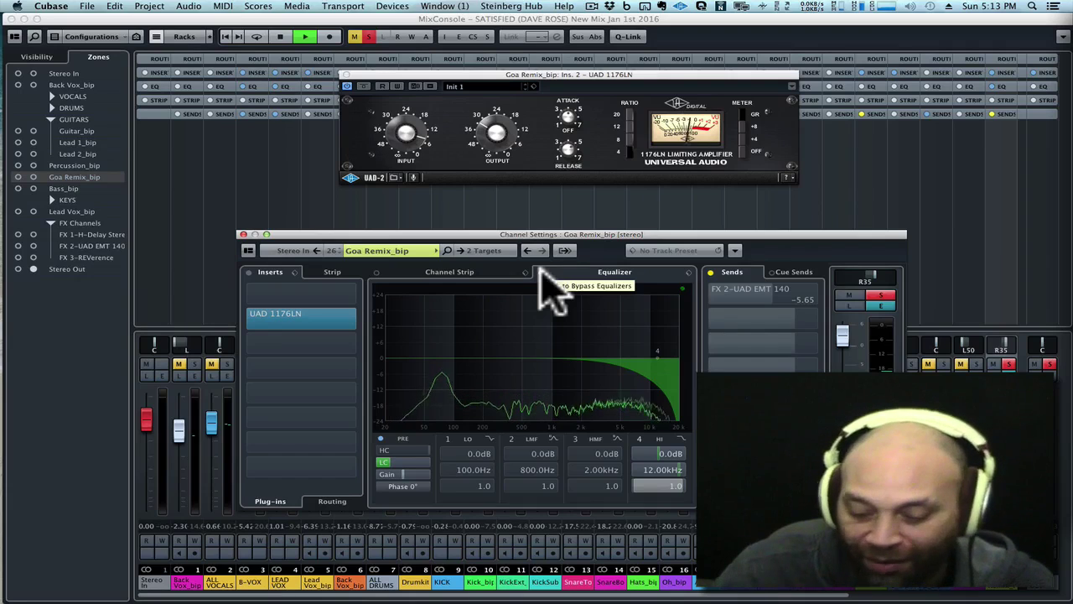
click(711, 274)
drag(714, 234, 707, 220)
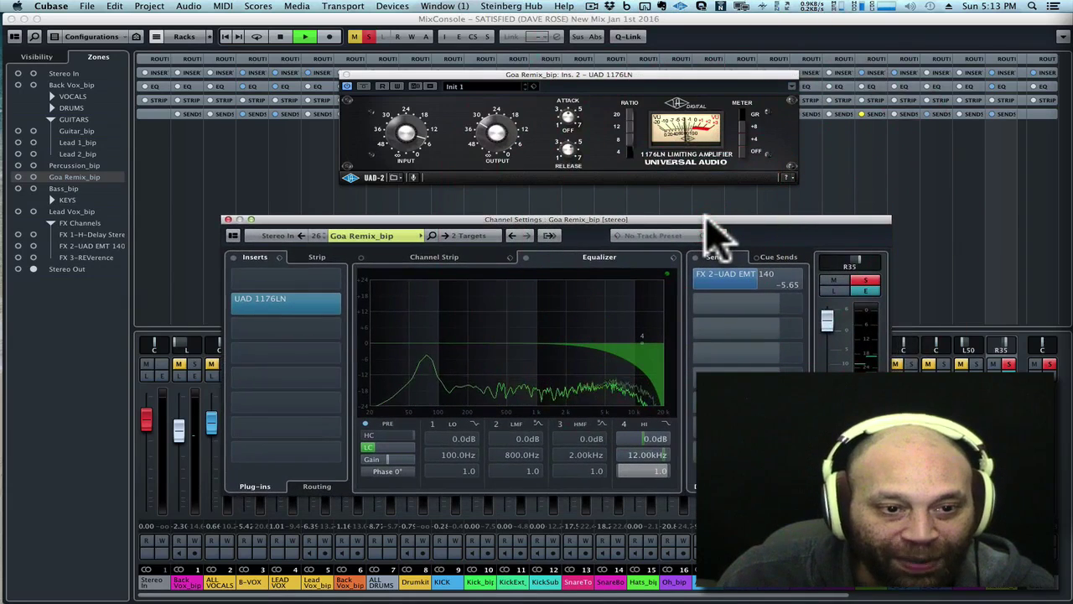
key(space)
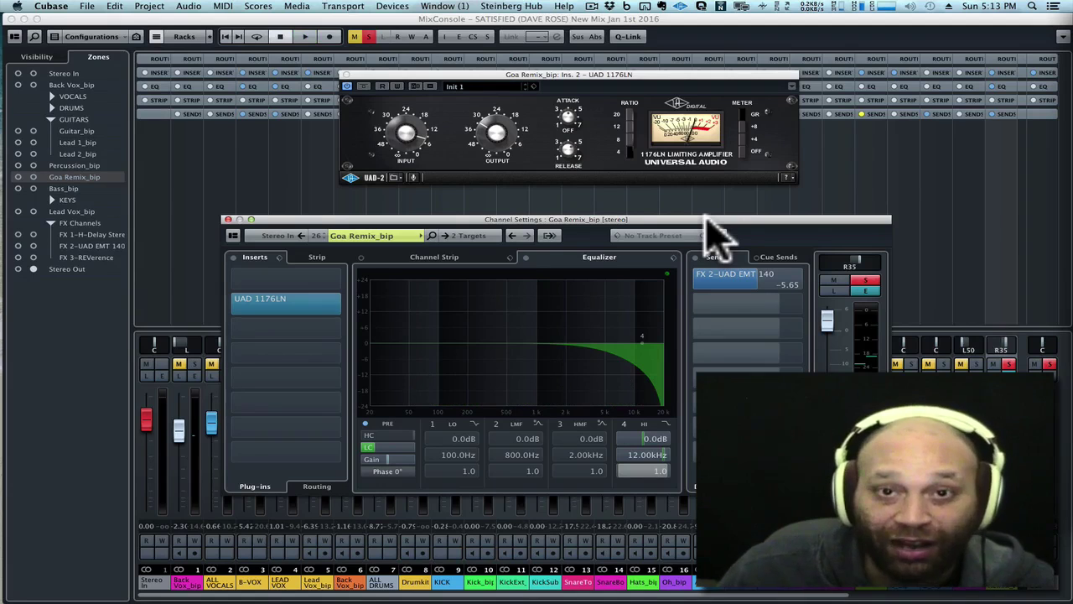
drag(704, 219, 712, 209)
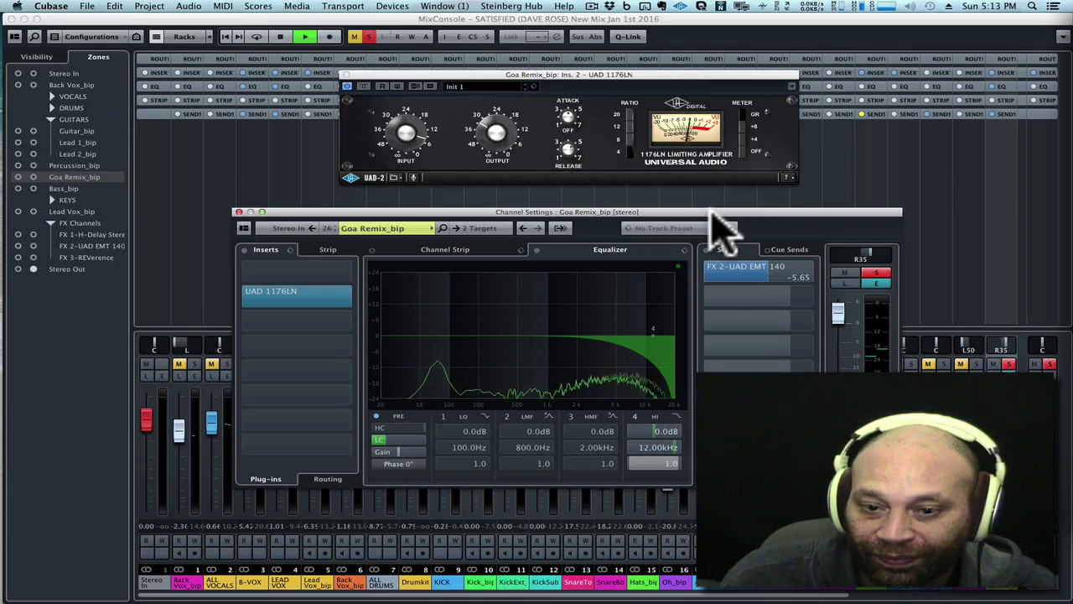
key(space)
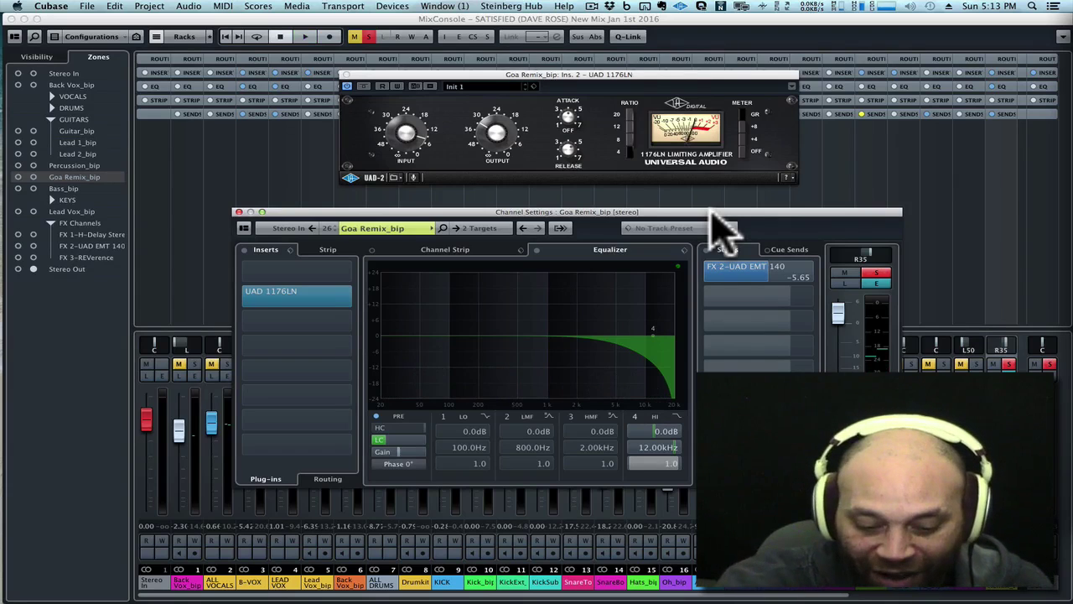
Solo the Bass_bip channel, audition it, and open its CLA Bass Stereo insert plug-in.
key(Down)
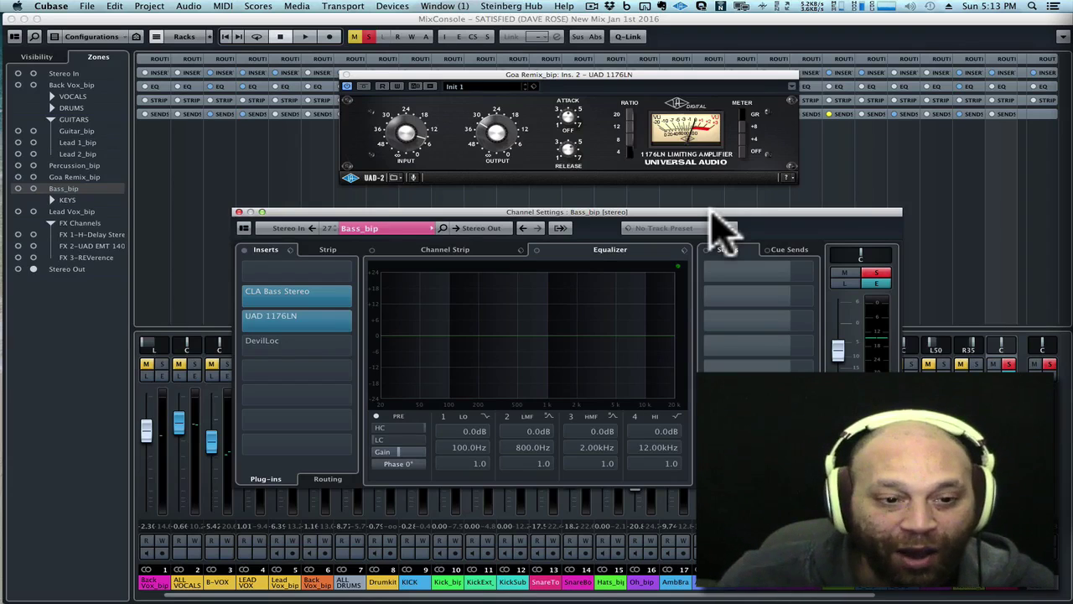
mouse_move(695, 211)
mouse_down()
mouse_move(686, 206)
mouse_move(694, 210)
mouse_up()
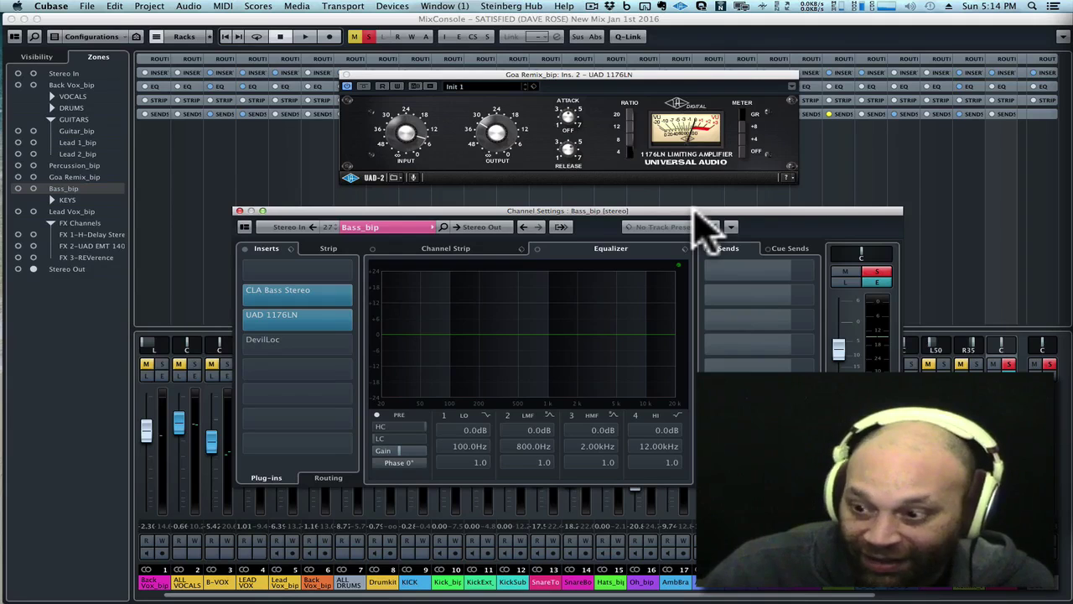
key(space)
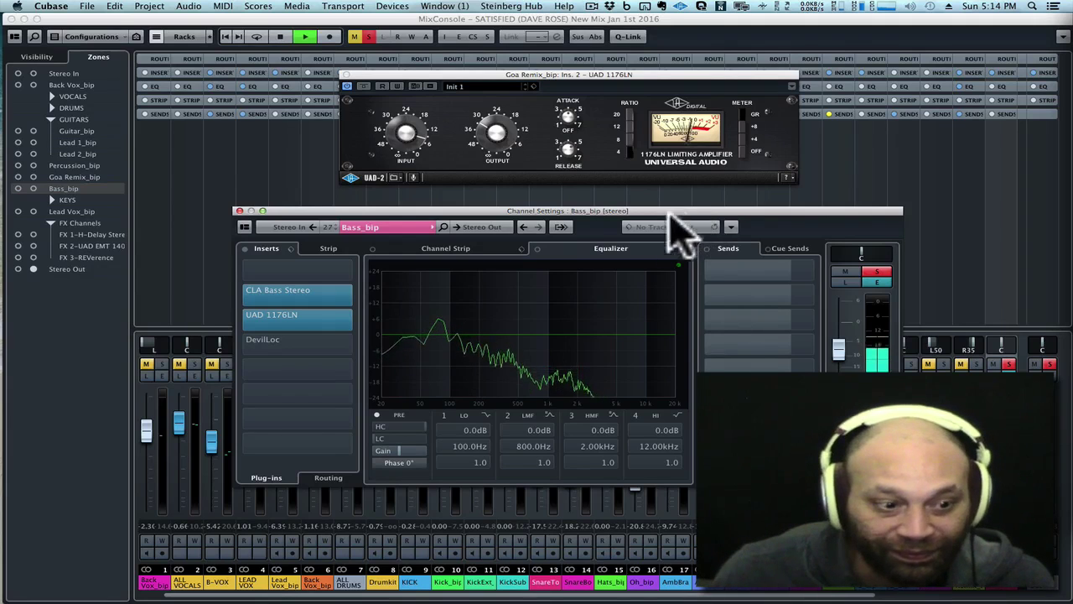
drag(542, 210, 558, 224)
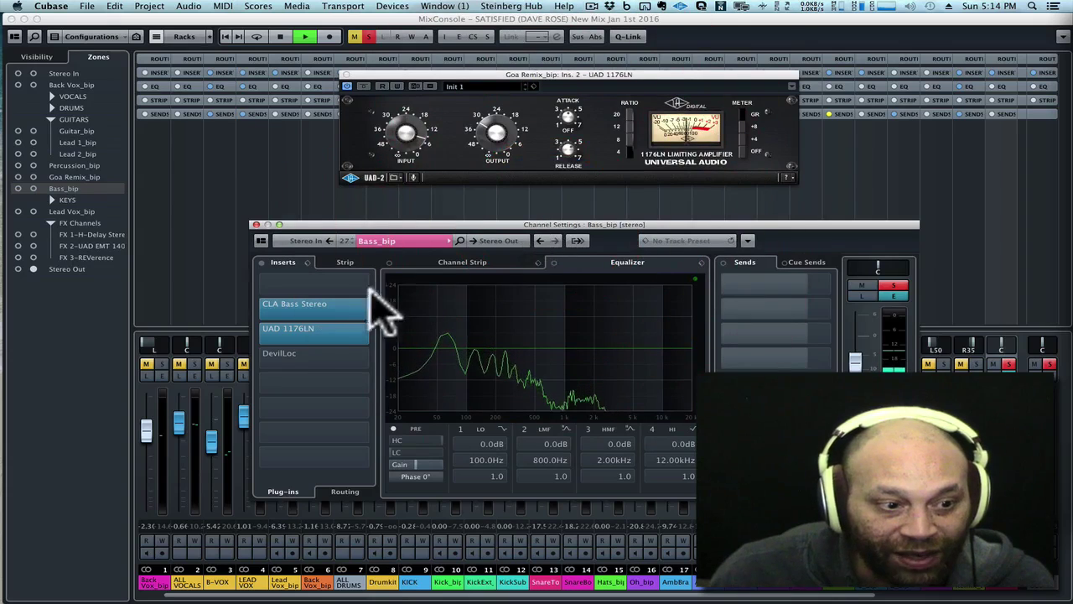
key(space)
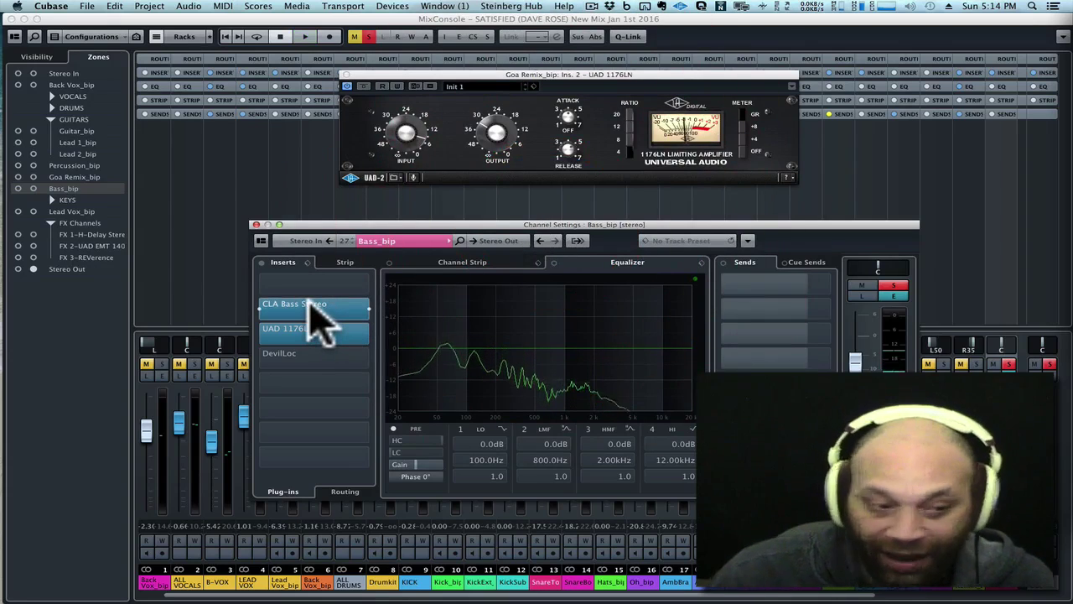
click(311, 306)
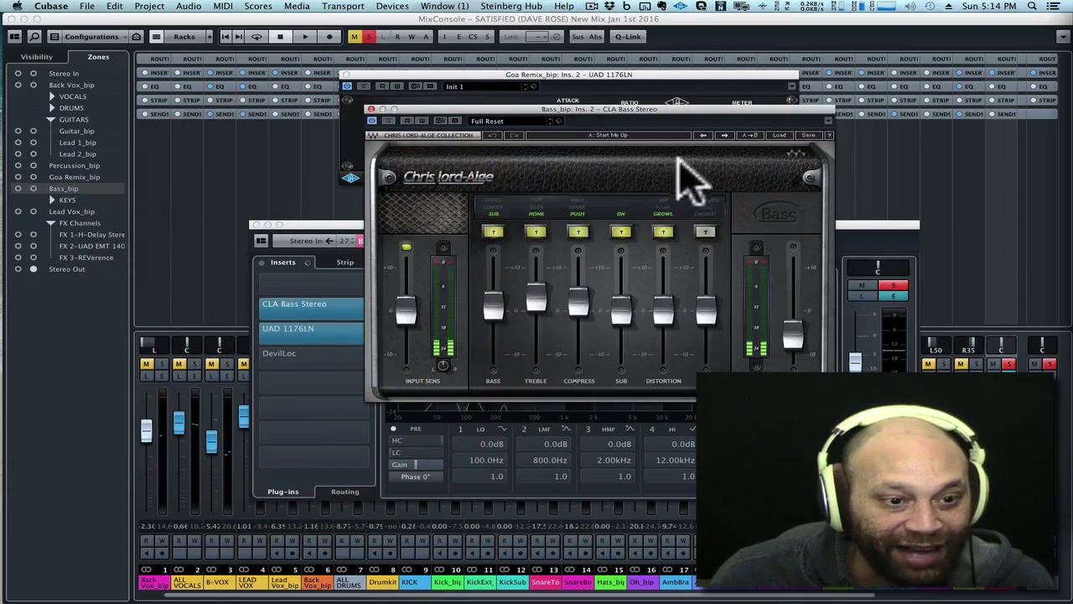
Bypass all inserts on Bass_bip, play the channel dry, and reactivate only CLA Bass Stereo to hear its effect before stopping playback.
drag(667, 109, 680, 144)
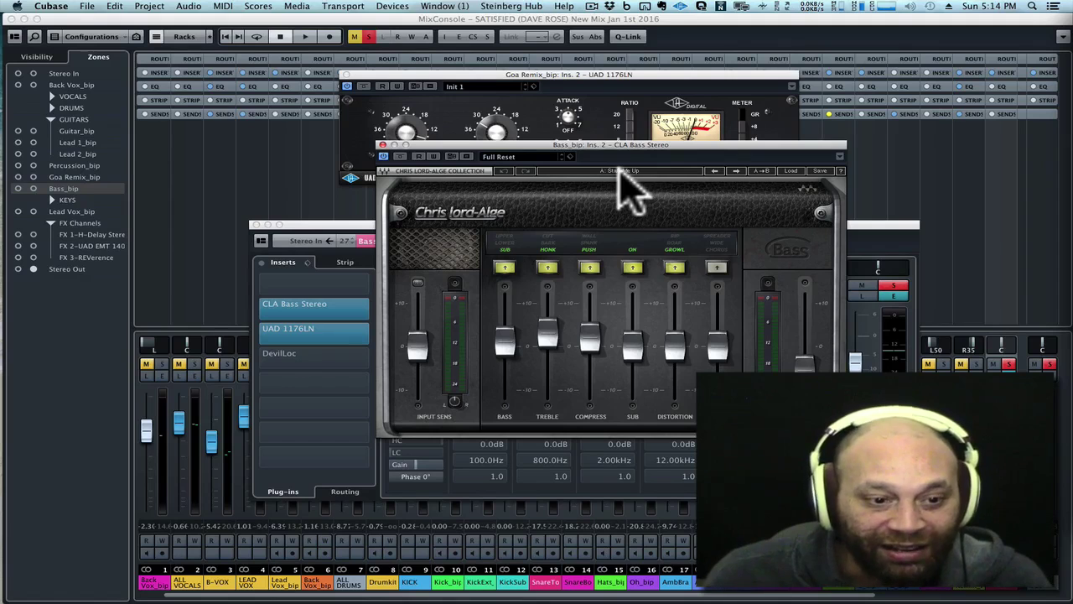
drag(622, 145, 587, 146)
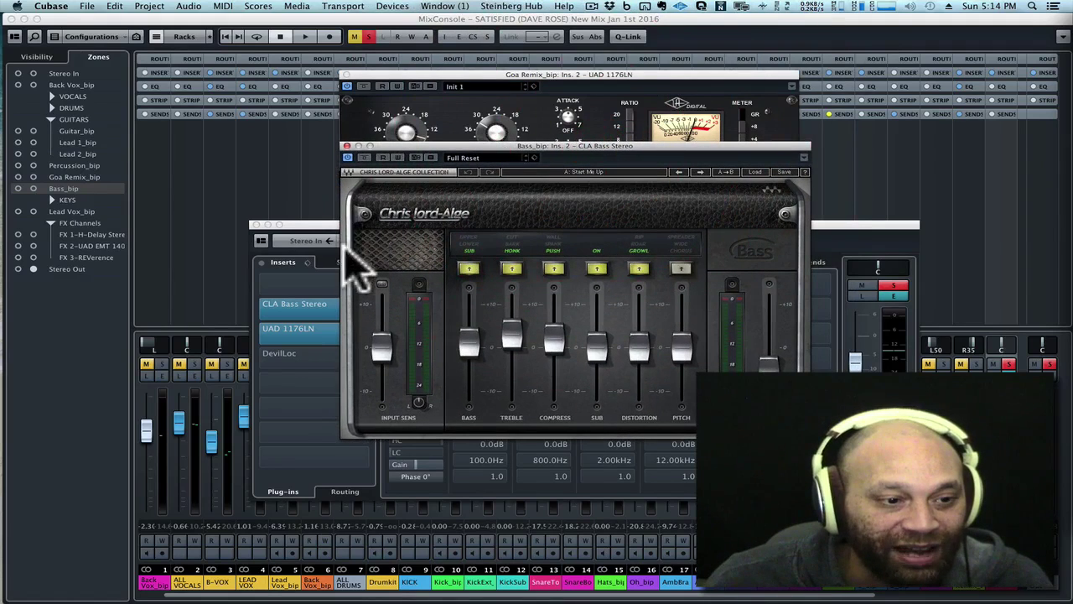
click(262, 259)
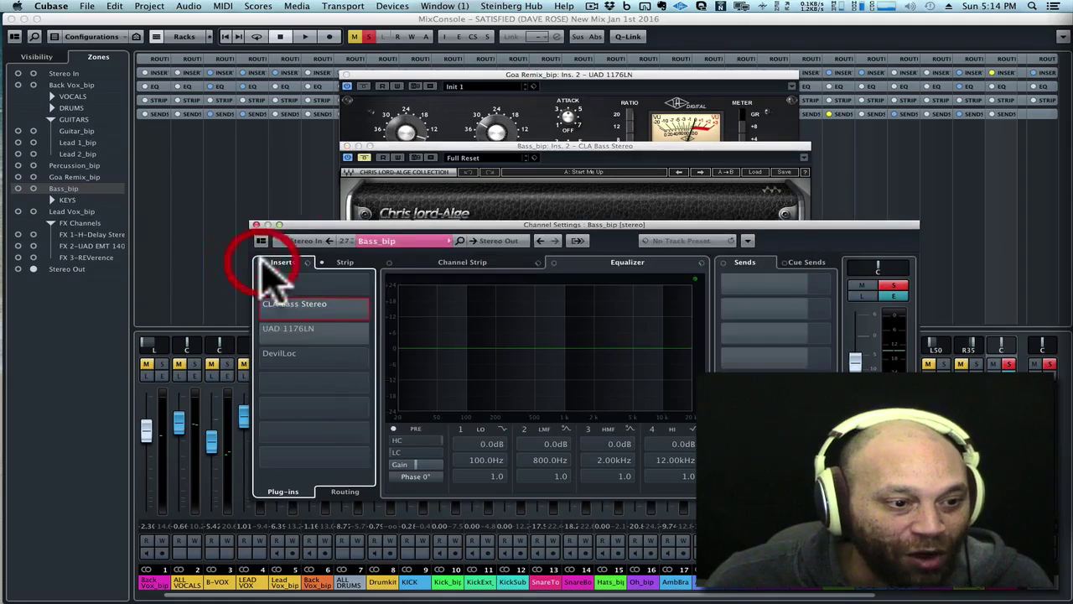
drag(448, 143, 474, 151)
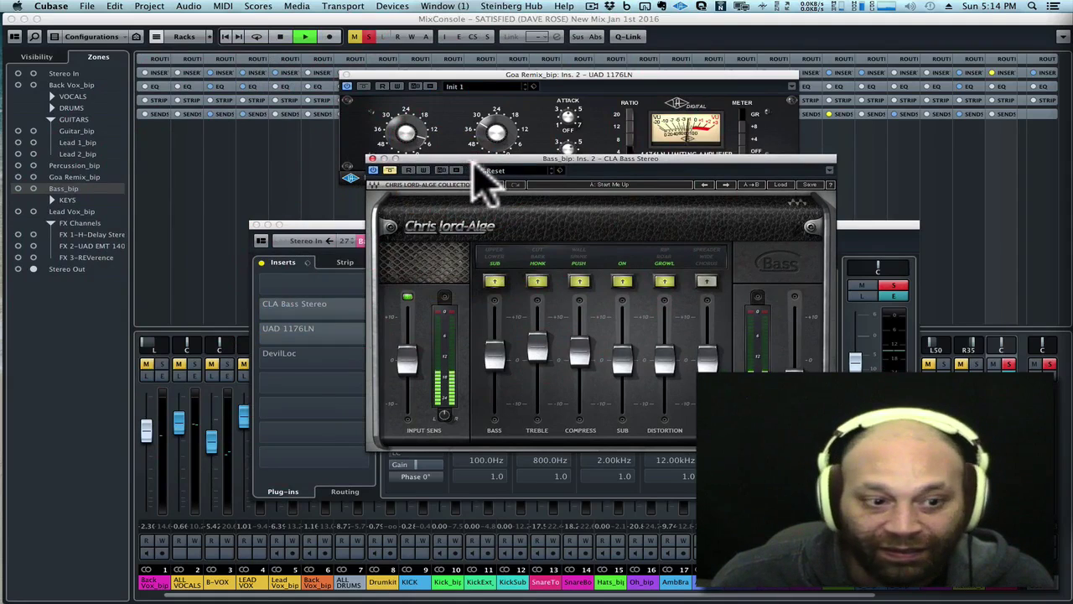
drag(474, 168, 480, 162)
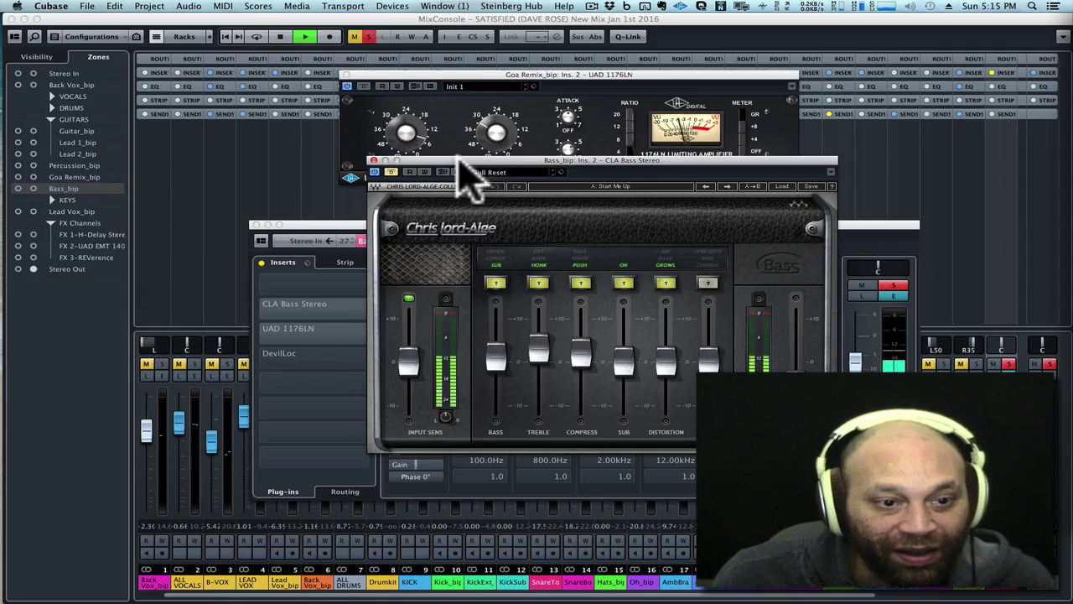
click(393, 172)
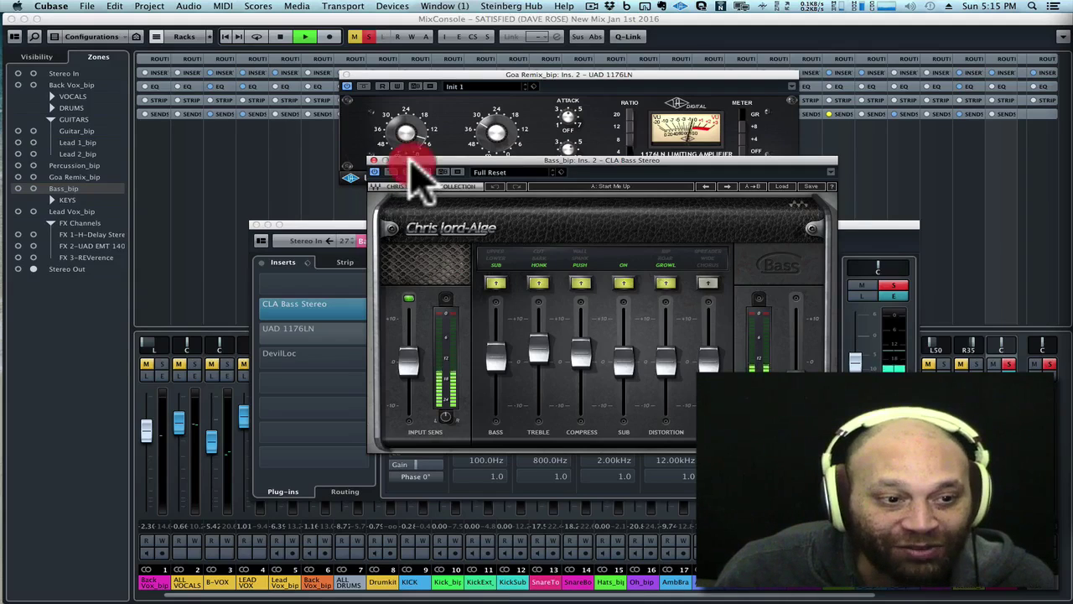
key(space)
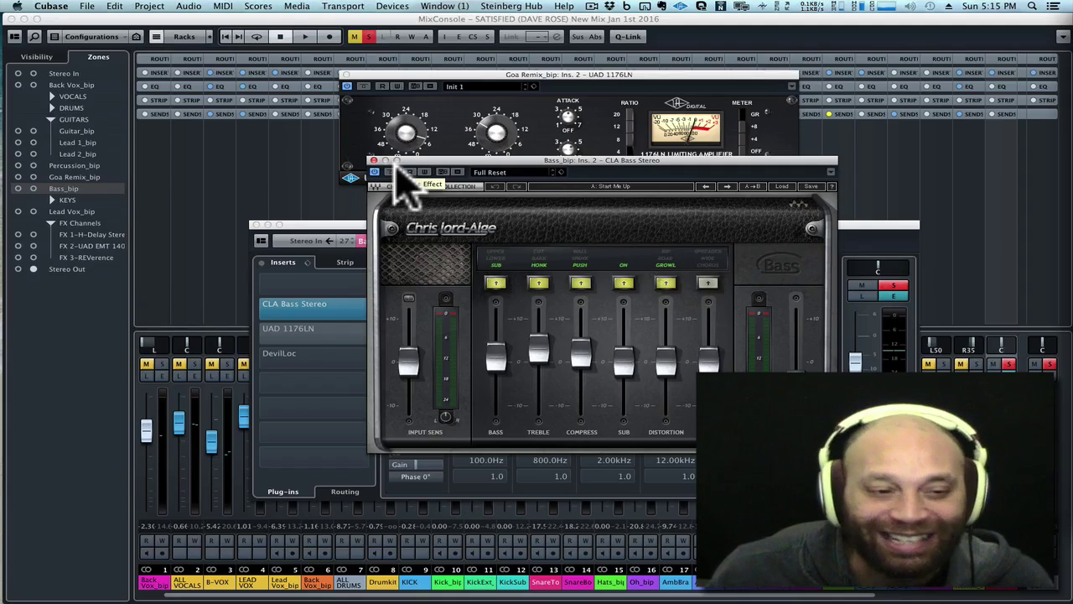
Close the CLA Bass Stereo and Goa Remix_bip UAD 1176LN windows, and open Bass_bip's UAD 1176LN over its channel settings.
drag(417, 164, 445, 167)
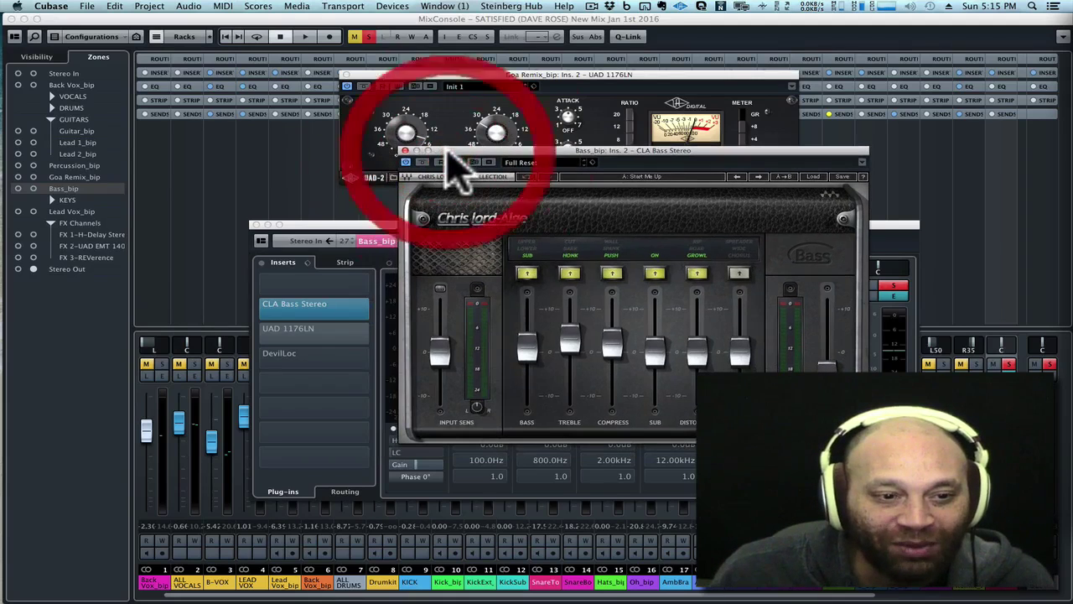
click(404, 151)
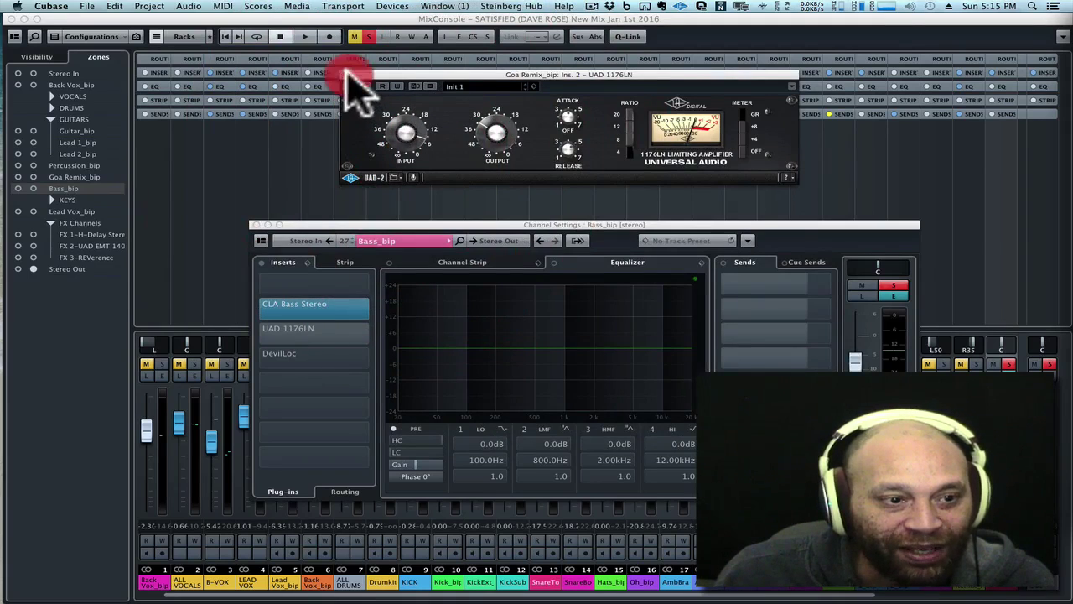
click(345, 74)
click(307, 329)
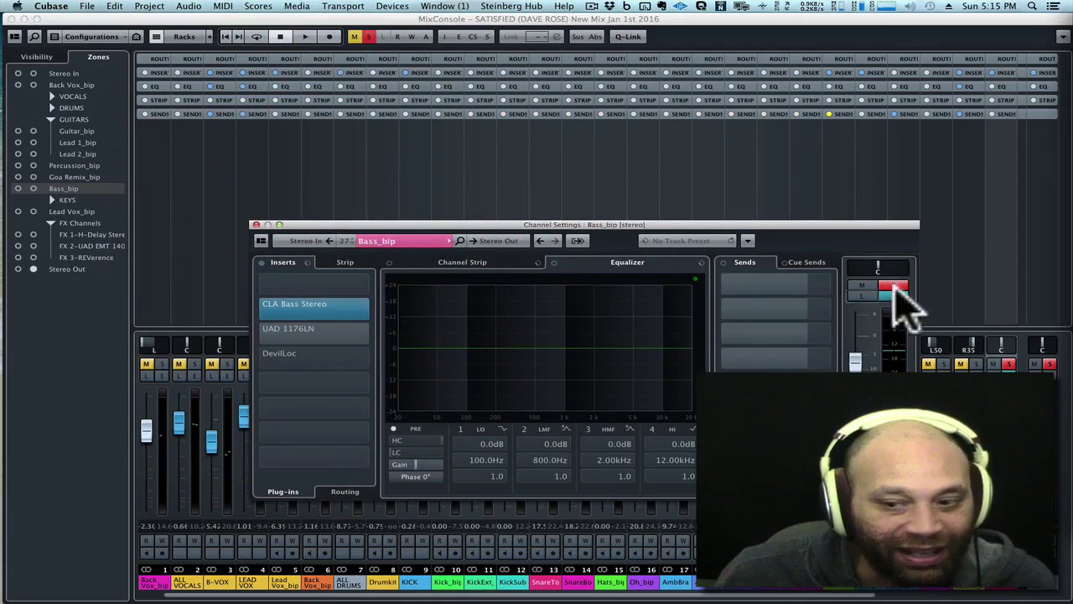
drag(733, 321, 604, 285)
Play Bass_bip, take its UAD 1176LN out of bypass, and watch the compressor's gain-reduction meter.
key(space)
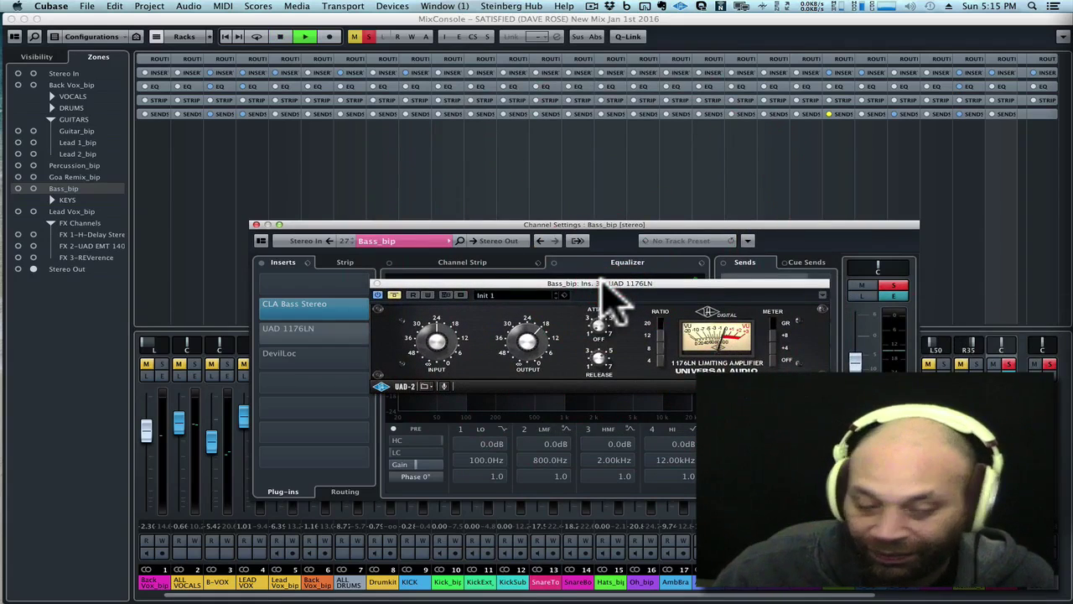
click(395, 296)
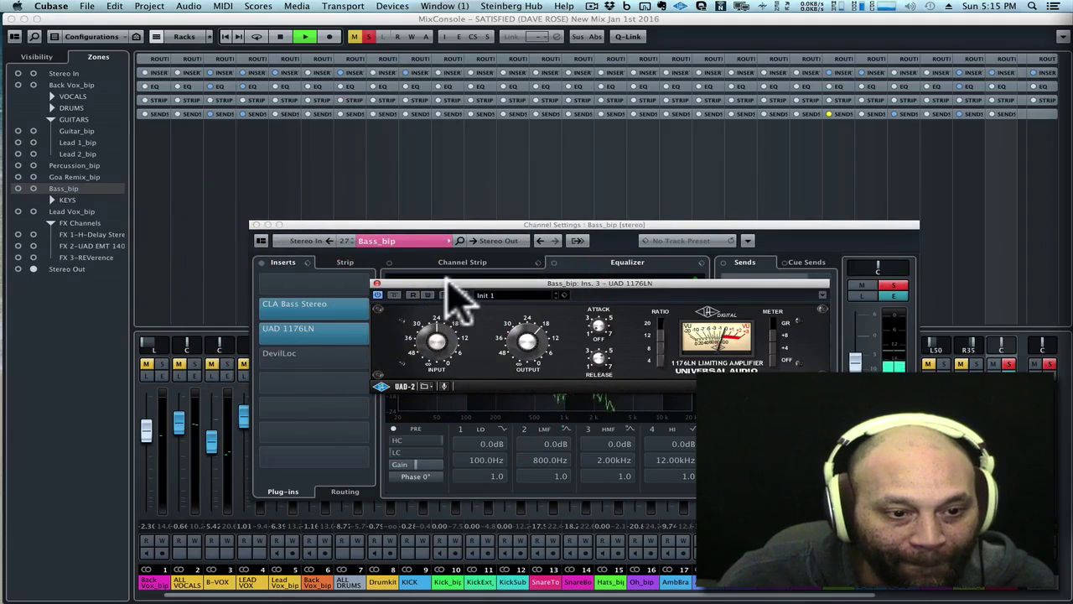
drag(451, 283, 468, 274)
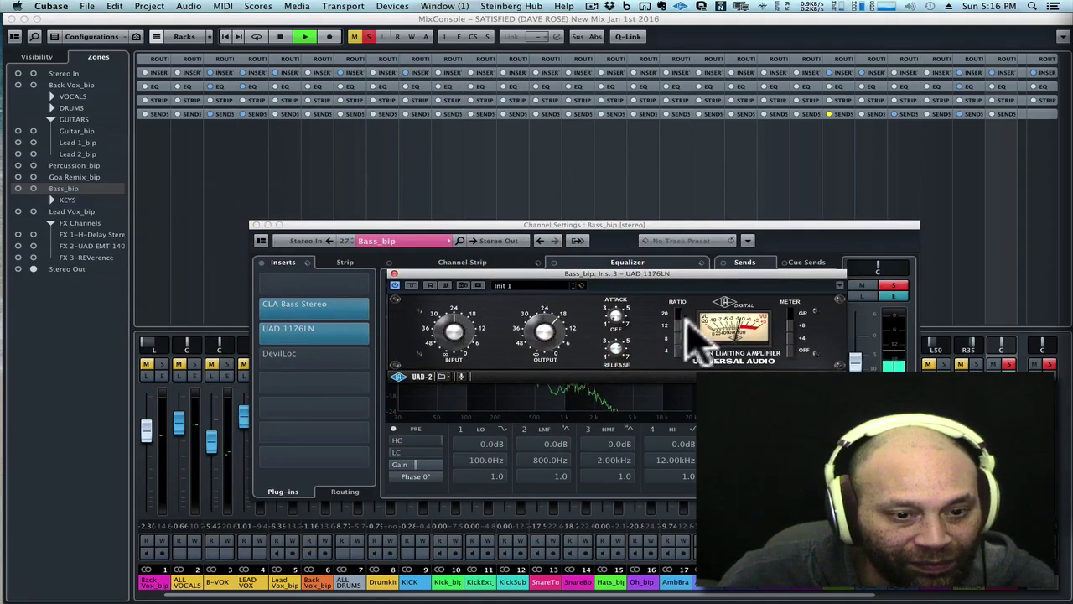
drag(732, 277, 714, 271)
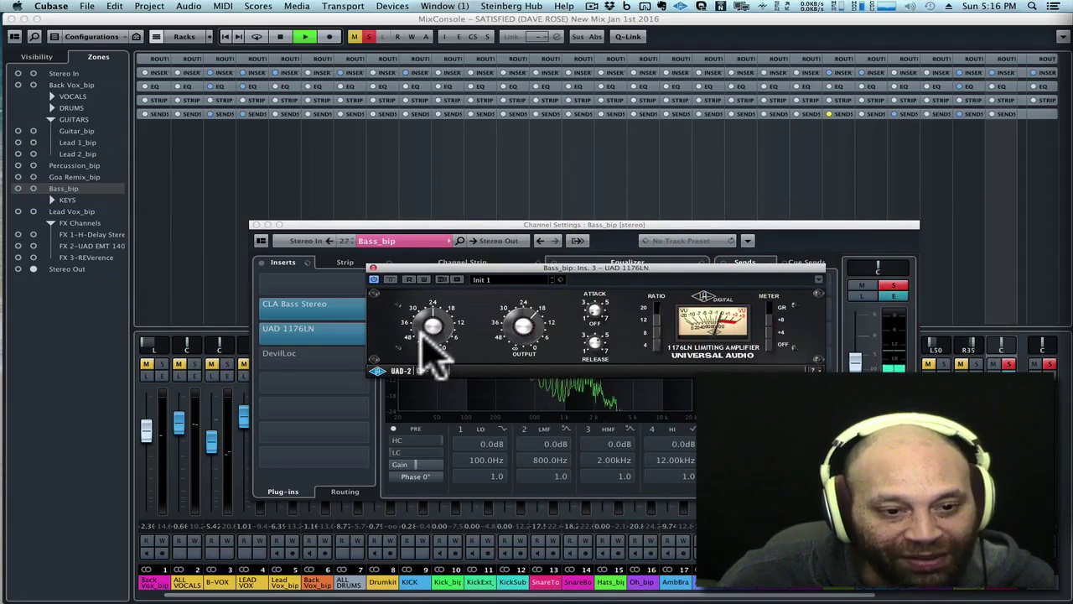
Adjust the input and output levels of Bass_bip's UAD 1176LN during playback, and compare the bypassed and active sound.
click(423, 329)
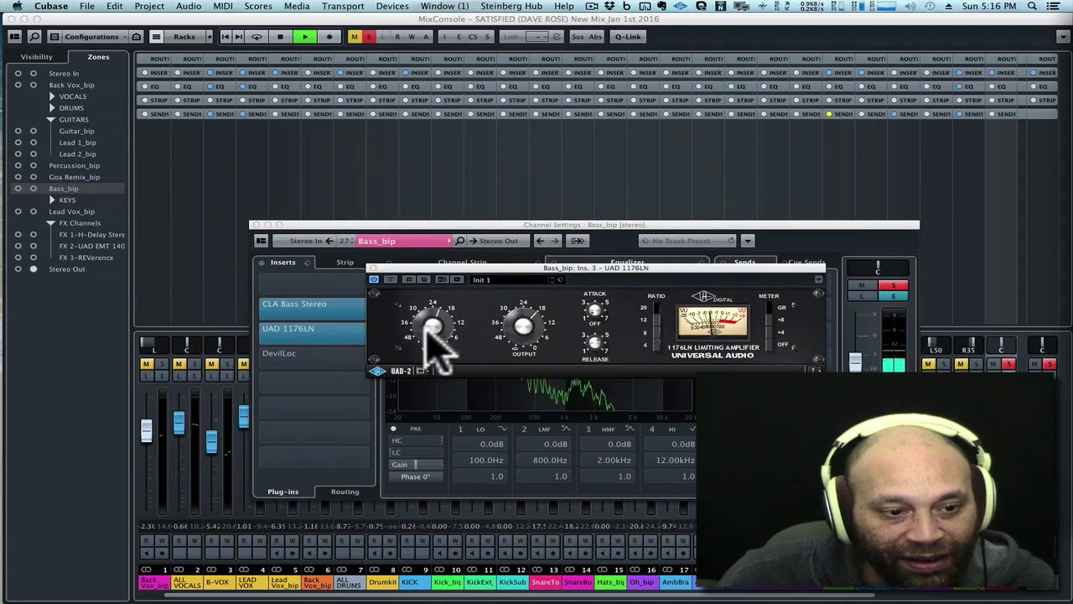
click(423, 334)
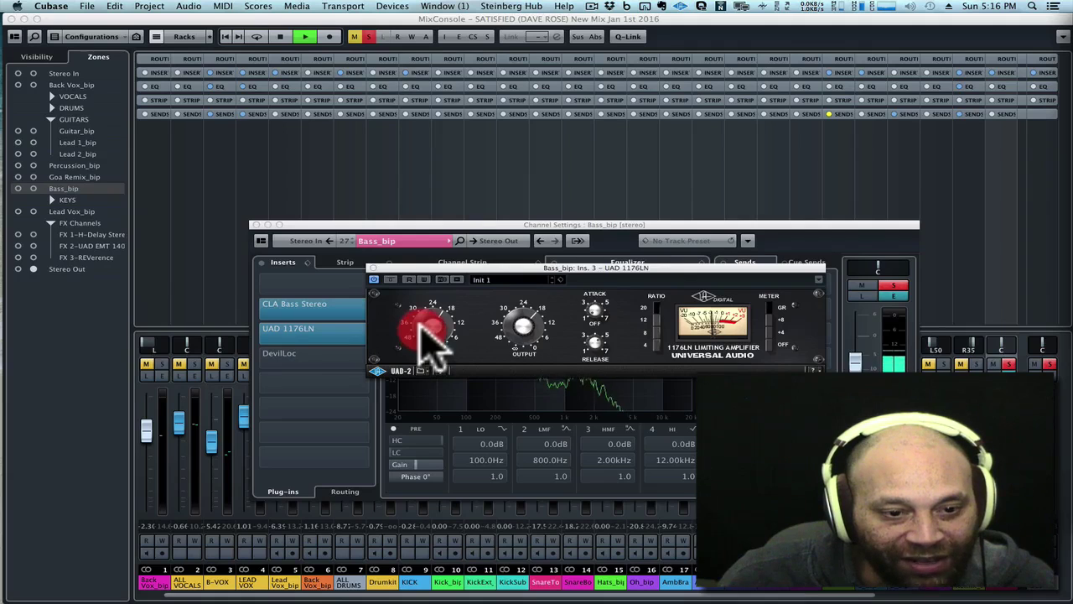
click(513, 324)
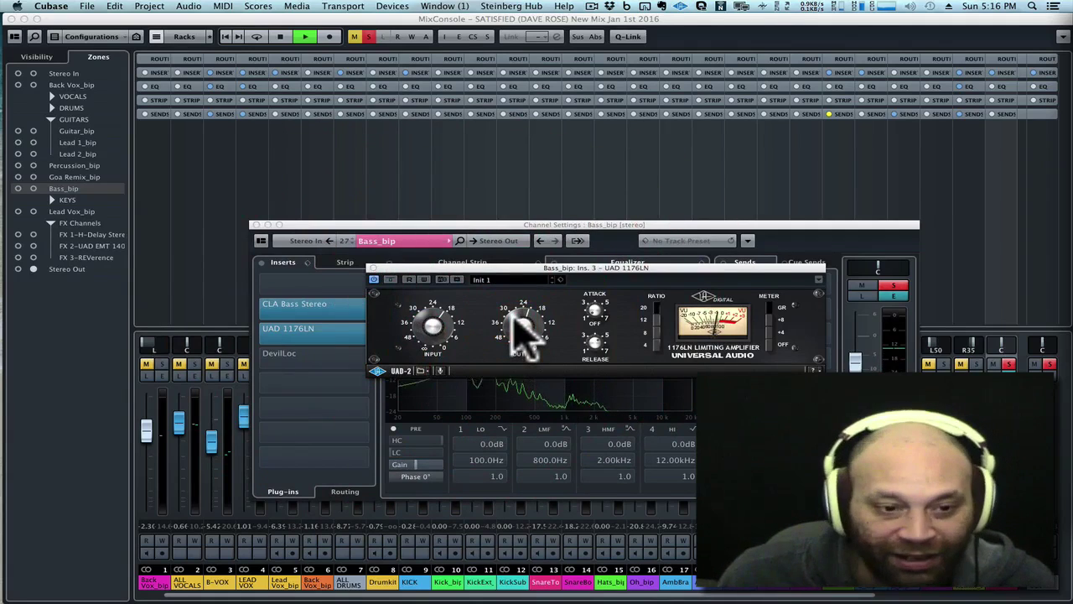
click(391, 279)
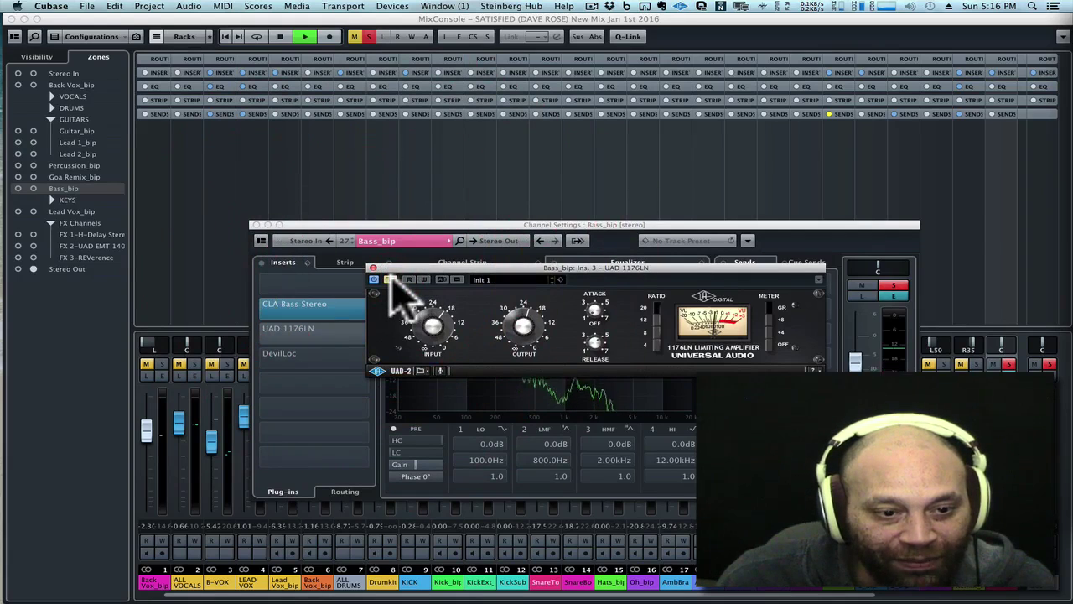
click(391, 280)
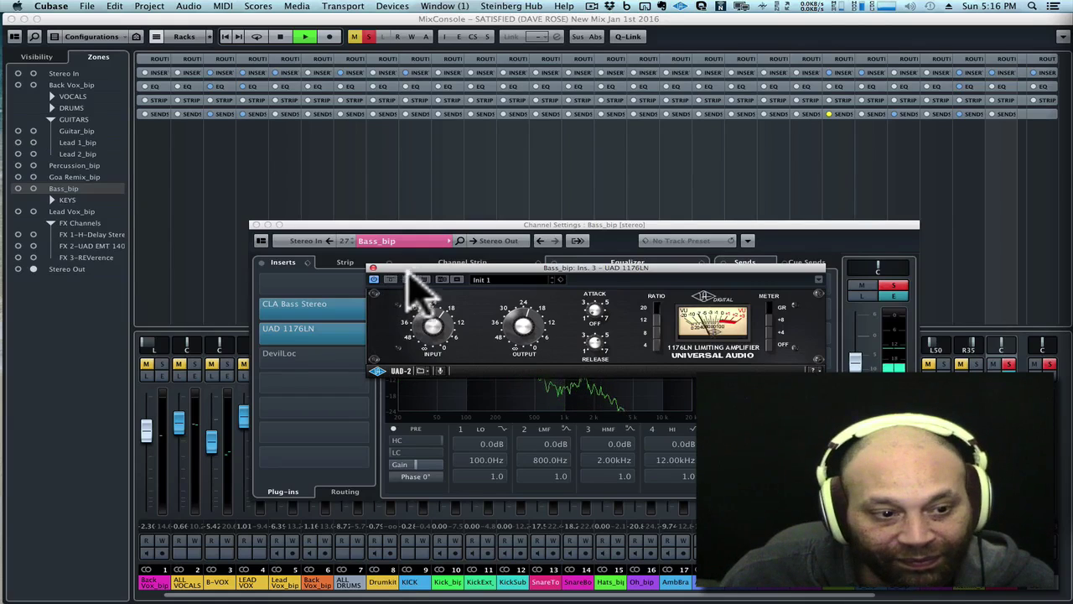
Refine the 1176LN's input and output gain on Bass_bip, checking the level match by toggling the plug-in's bypass.
click(430, 314)
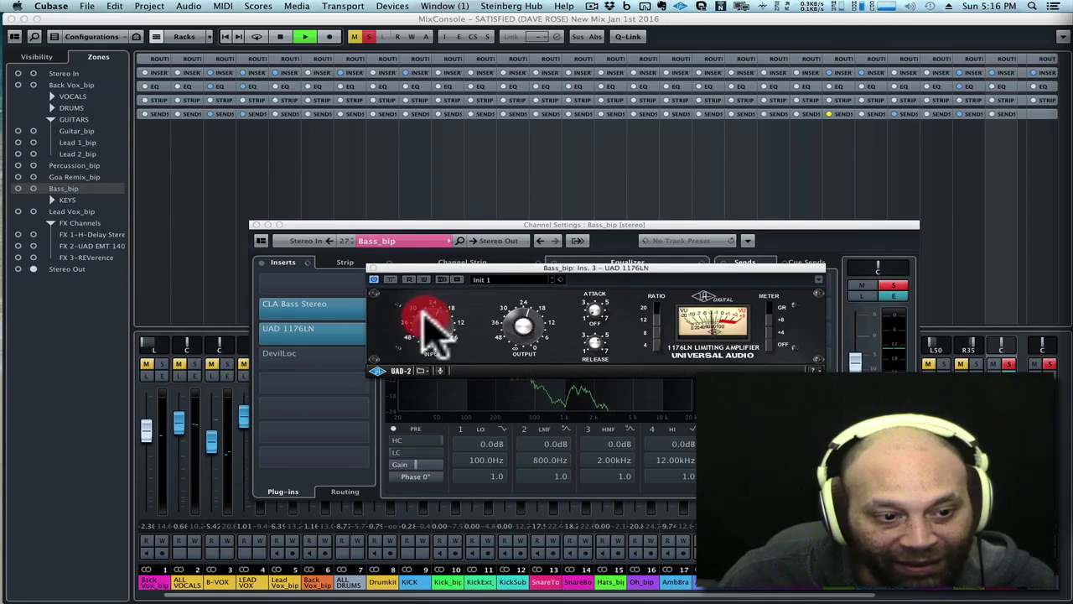
click(509, 315)
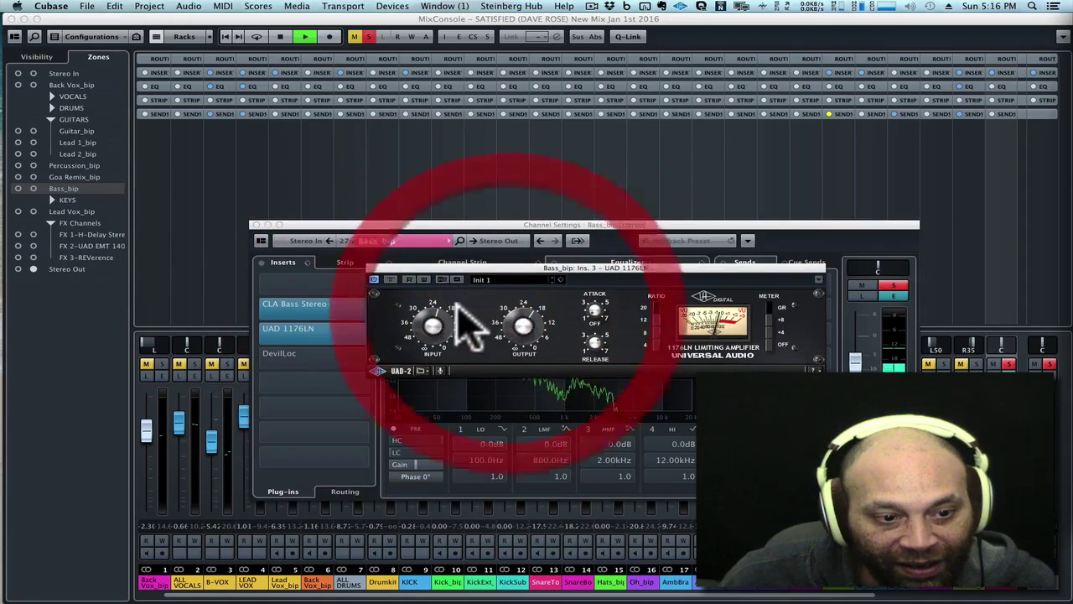
click(390, 281)
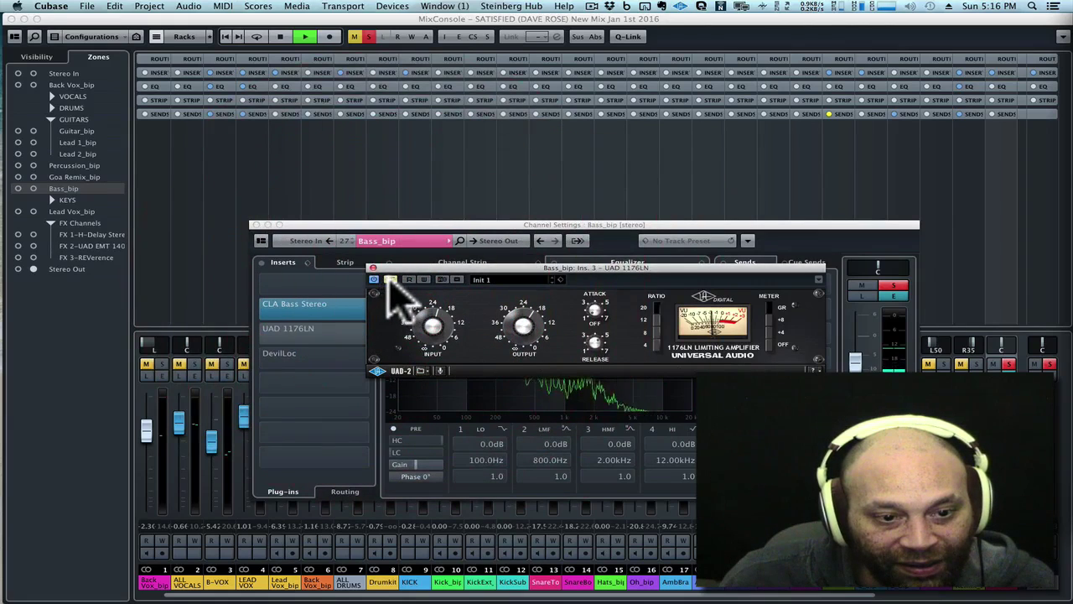
click(389, 281)
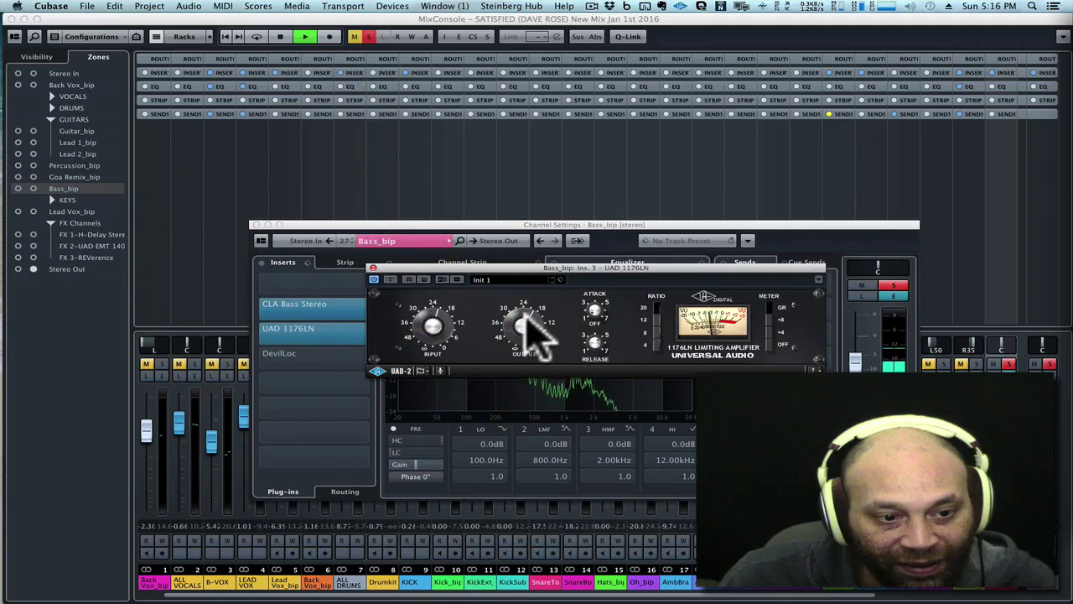
scroll(524, 331, up, 5)
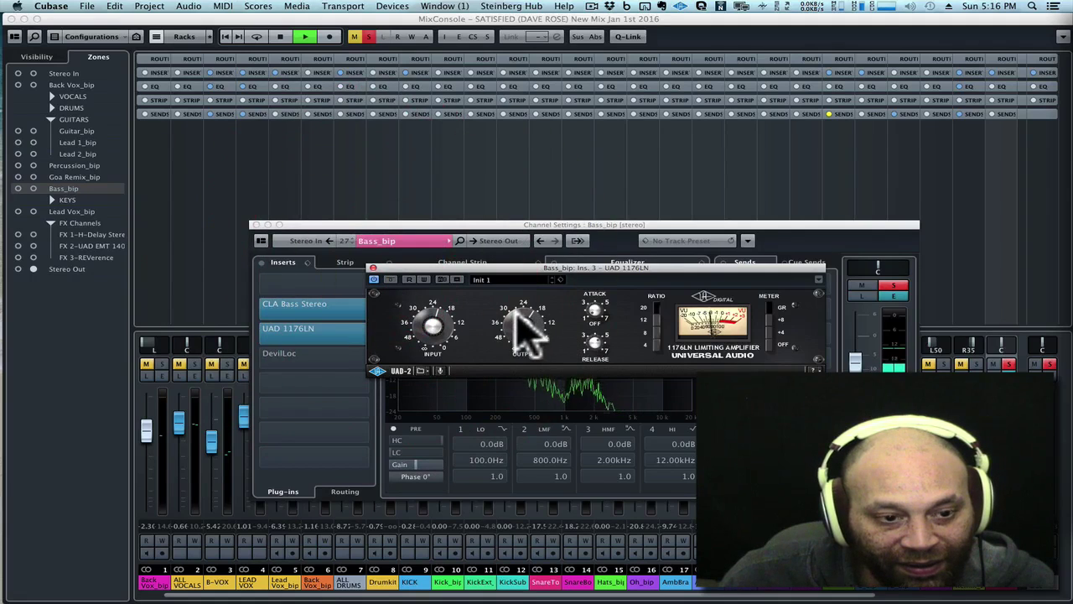
Audition the compressed Bass_bip channel with the 1176LN window repositioned, stop playback, and close the plug-in.
drag(525, 267, 530, 267)
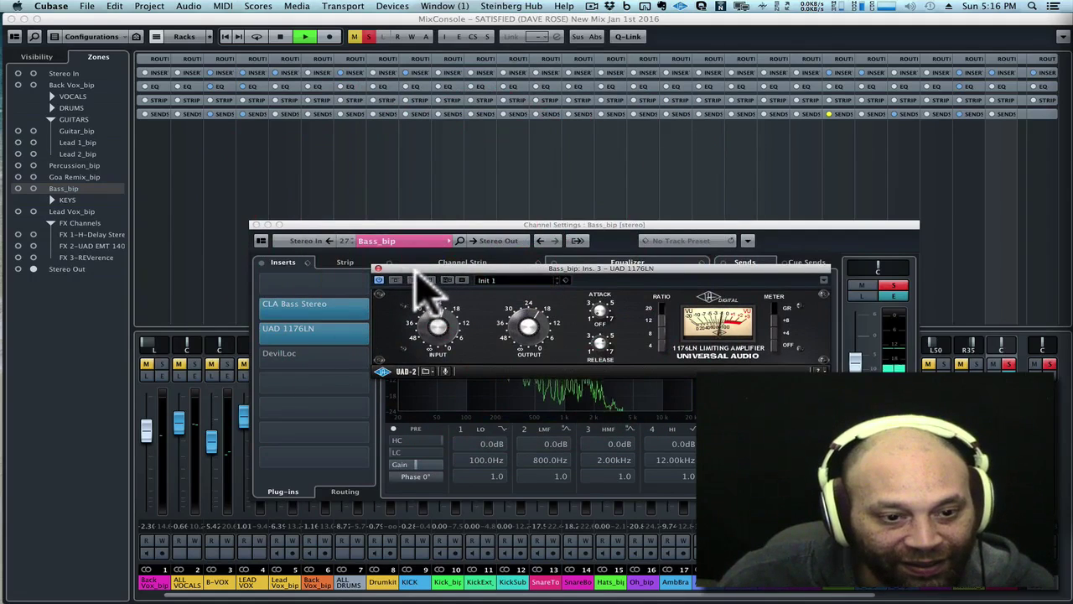
drag(415, 268, 418, 264)
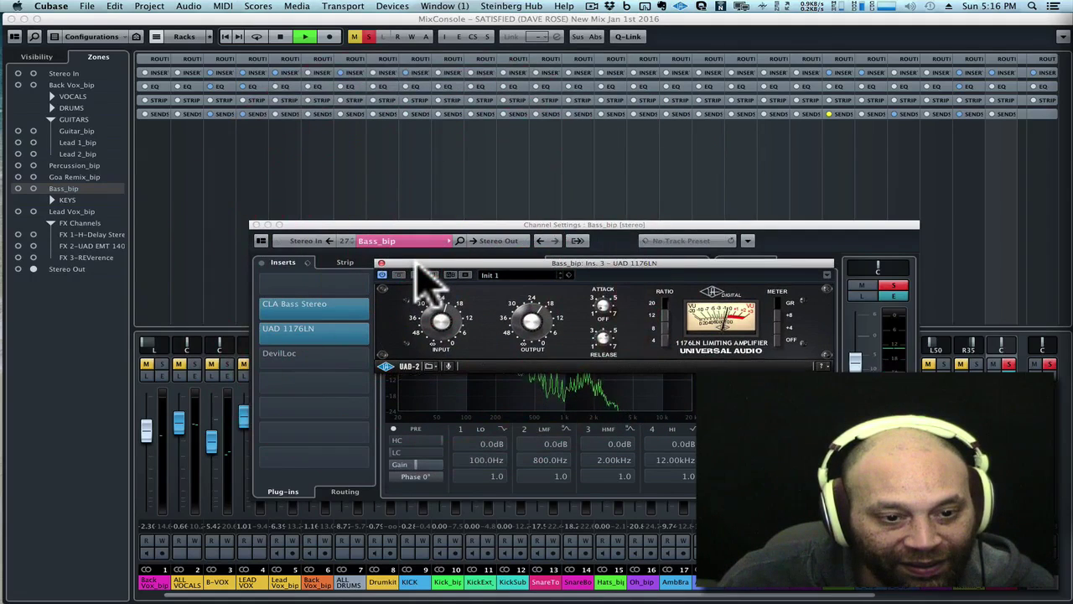
key(space)
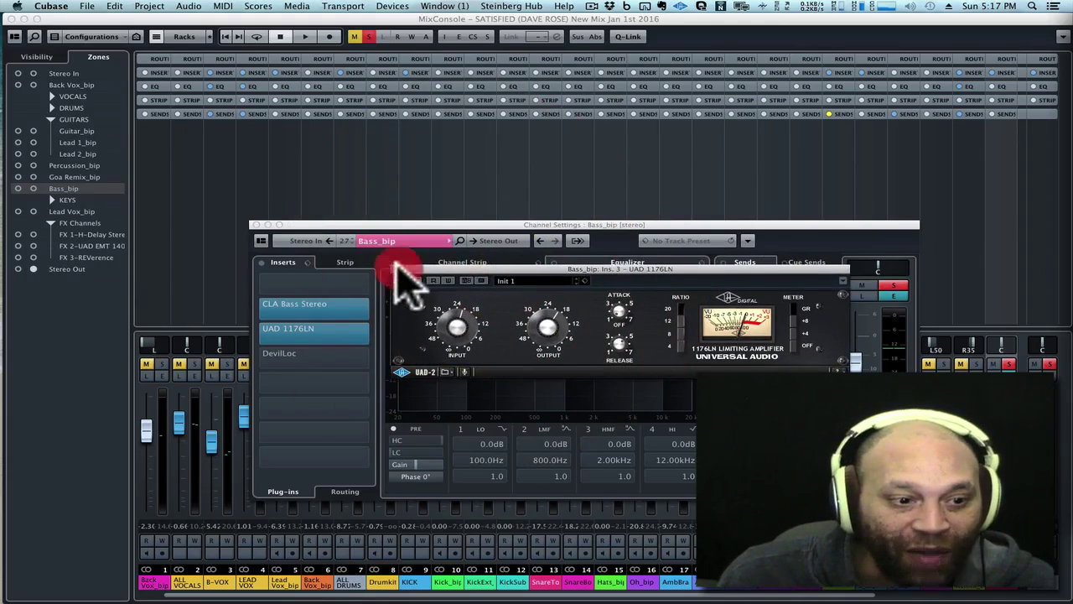
click(381, 262)
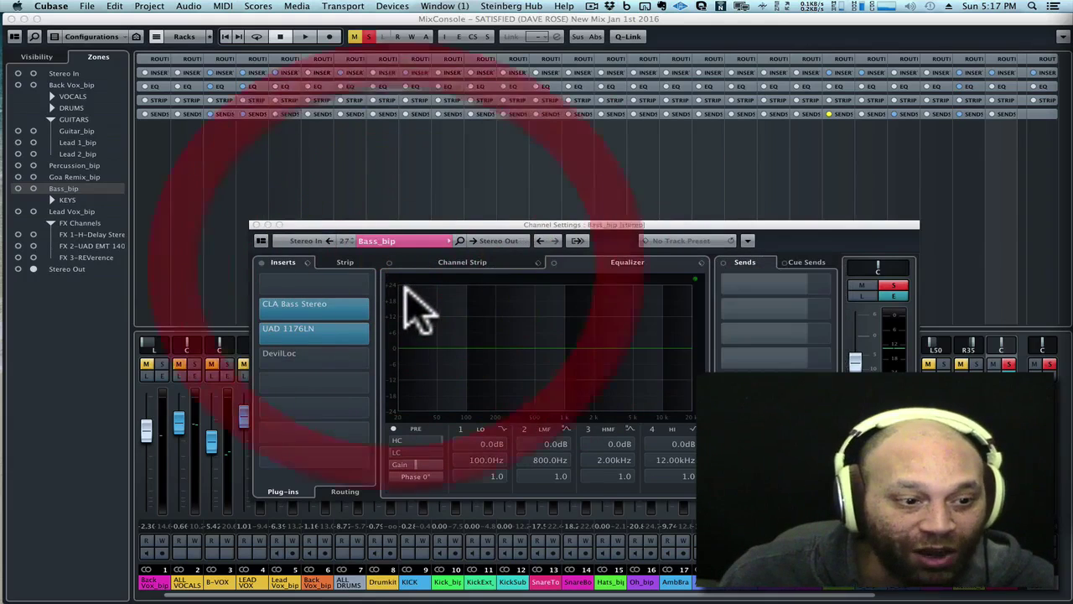
Compare Bass_bip with its whole insert chain bypassed and reactivated during playback, and stop the transport.
click(262, 262)
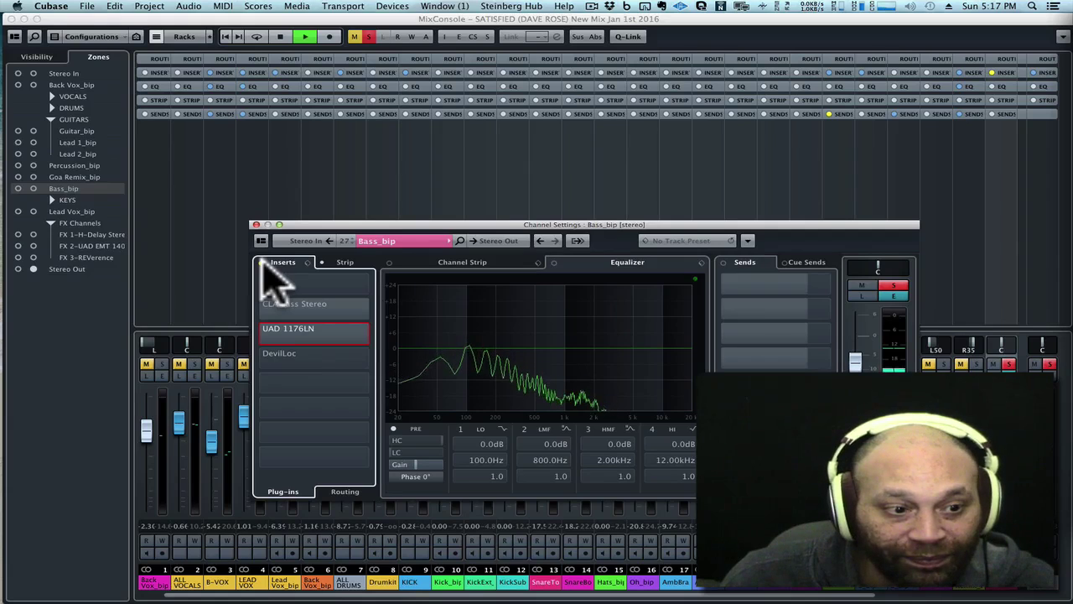
click(262, 262)
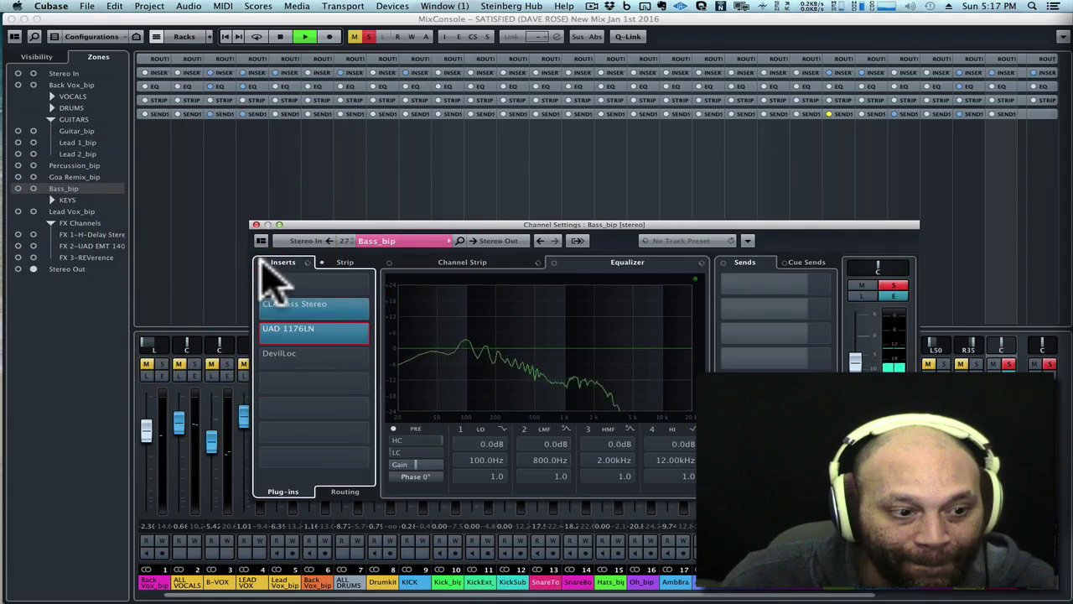
mouse_move(331, 222)
mouse_down()
mouse_move(321, 210)
mouse_move(334, 209)
mouse_up()
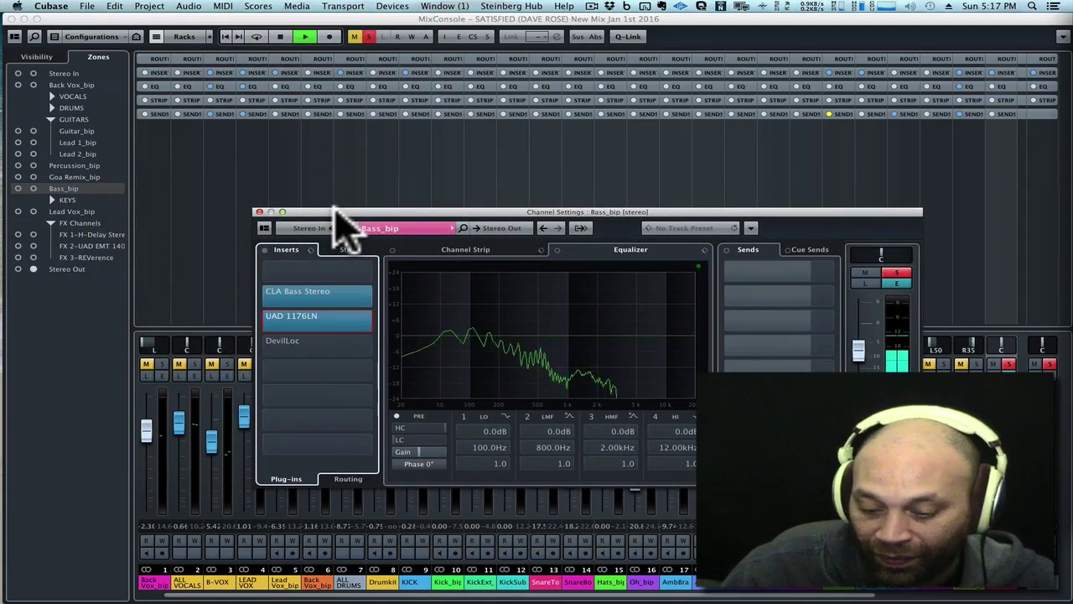
key(space)
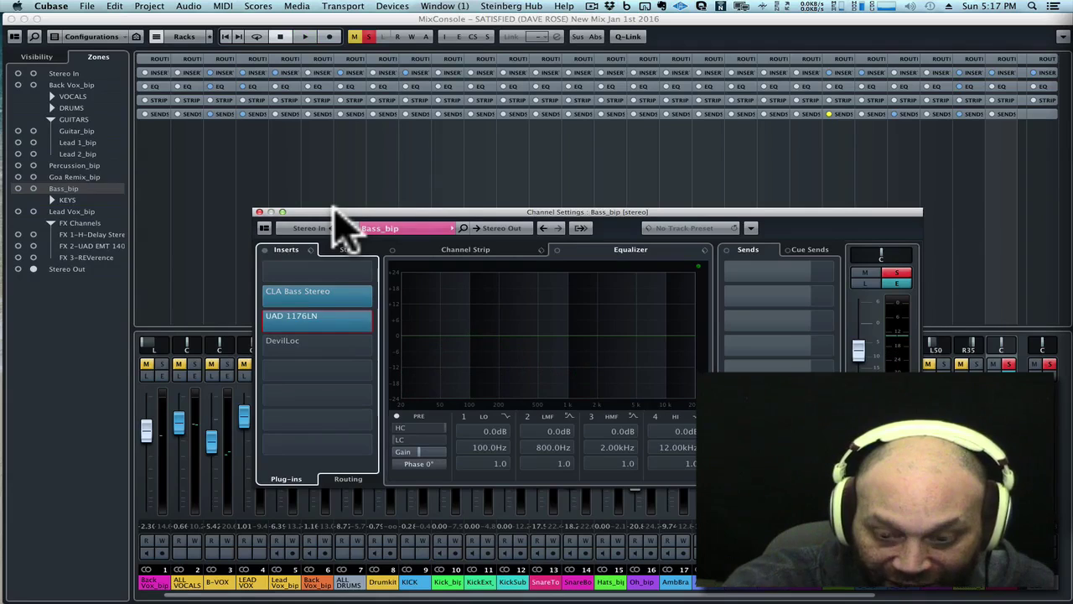
Select the BS Beauty Pad_bip channel, solo it, and start playback to audition it.
key(Down)
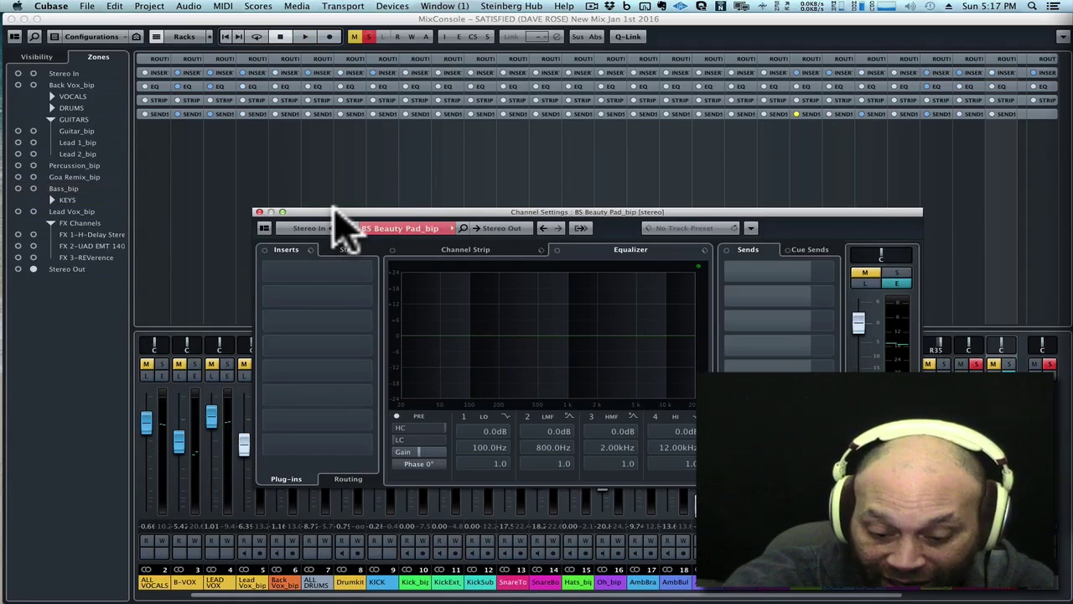
key(s)
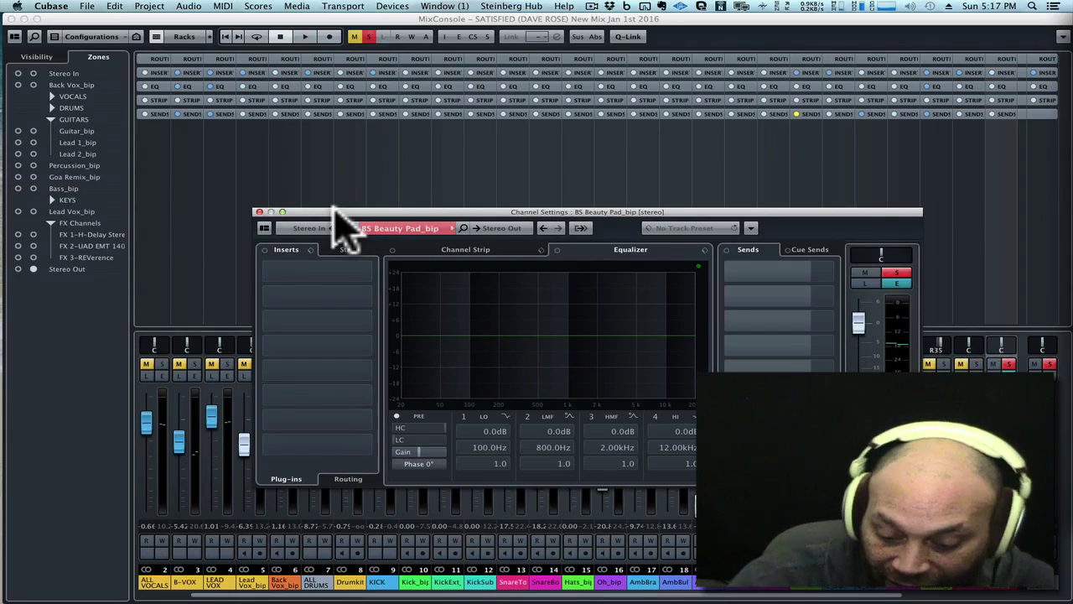
key(space)
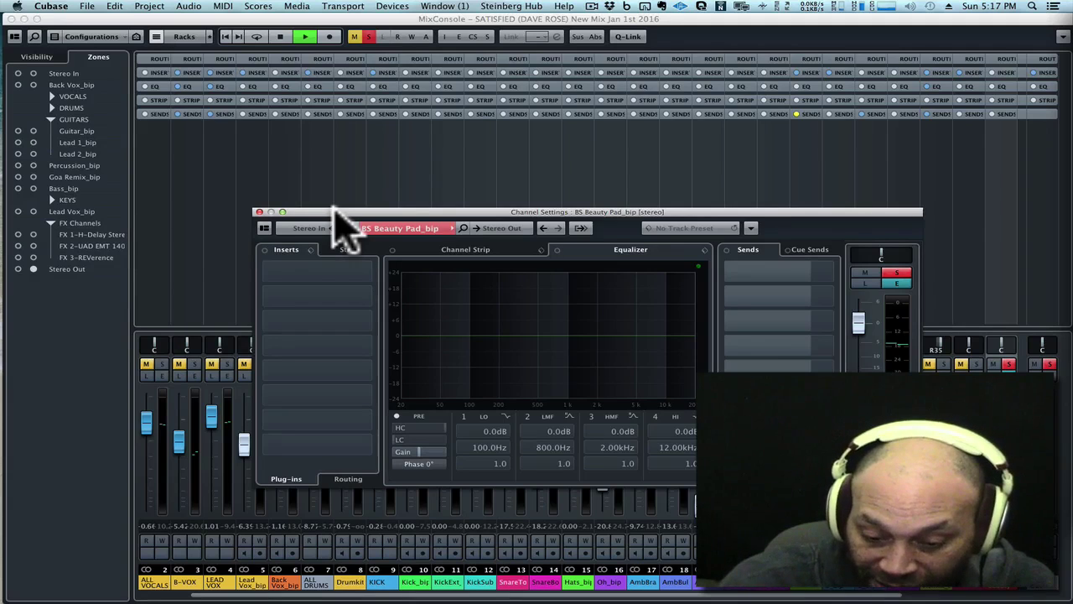
Switch to the Cellos_bip channel, clear the existing mutes and solos, solo it, and audition it before stopping playback.
key(space)
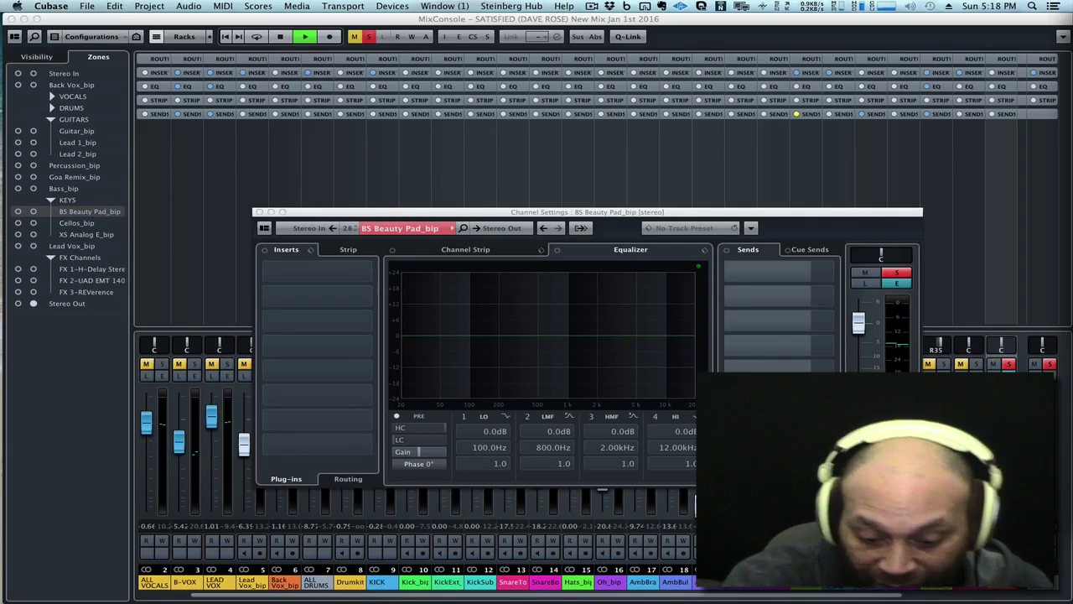
key(Down)
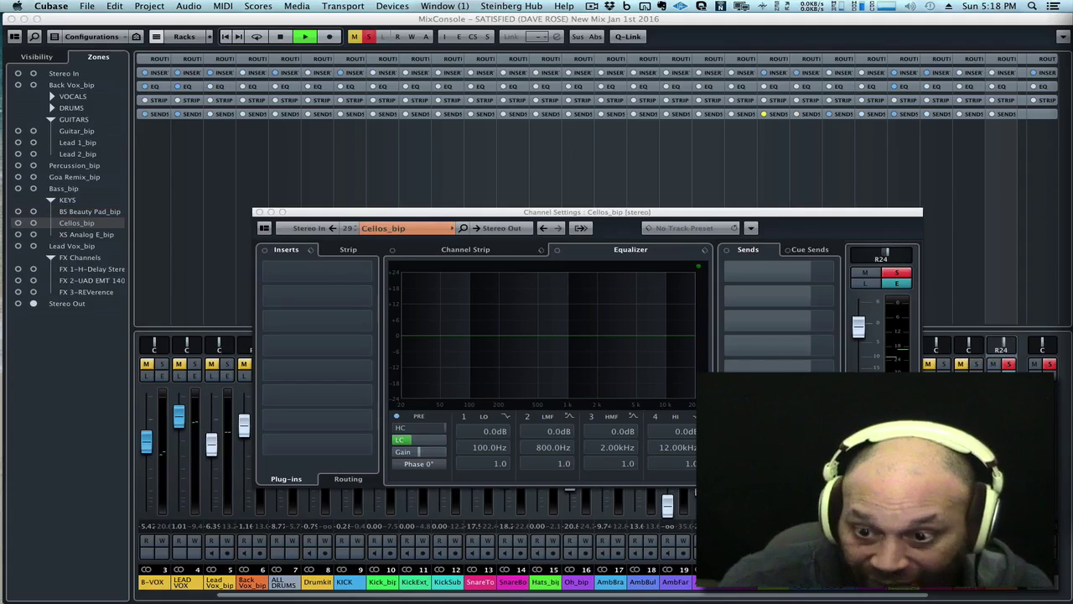
key(alt+super+m)
key(alt+super+s)
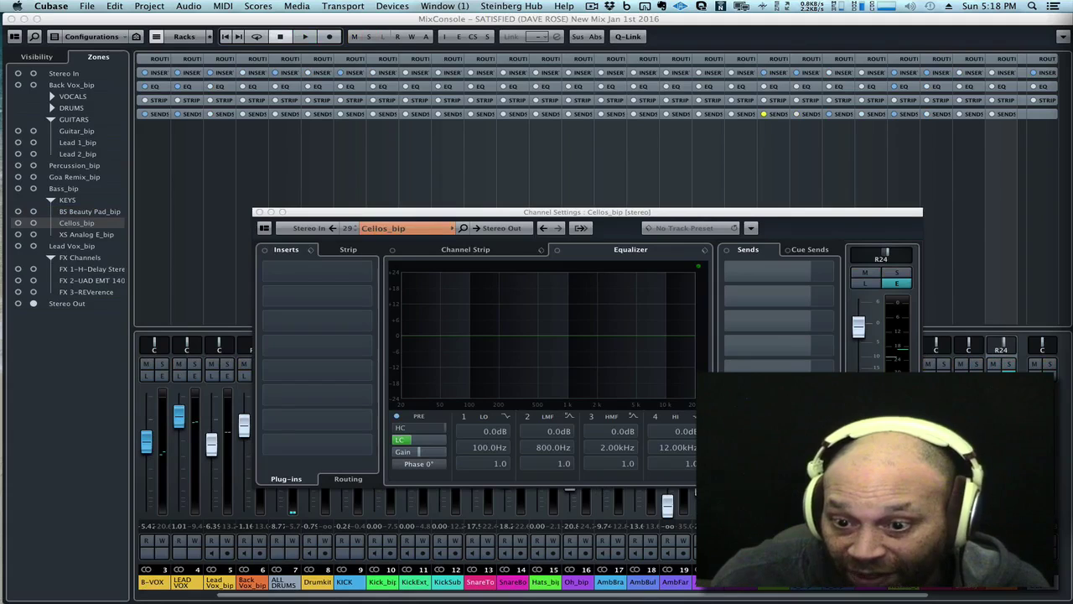
key(s)
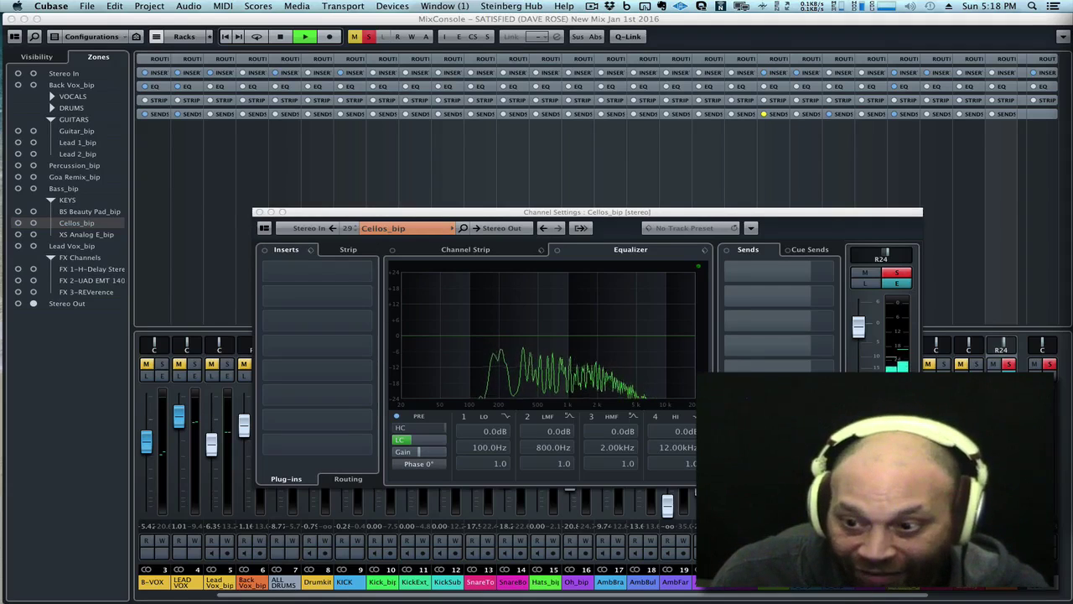
key(space)
drag(678, 225, 677, 186)
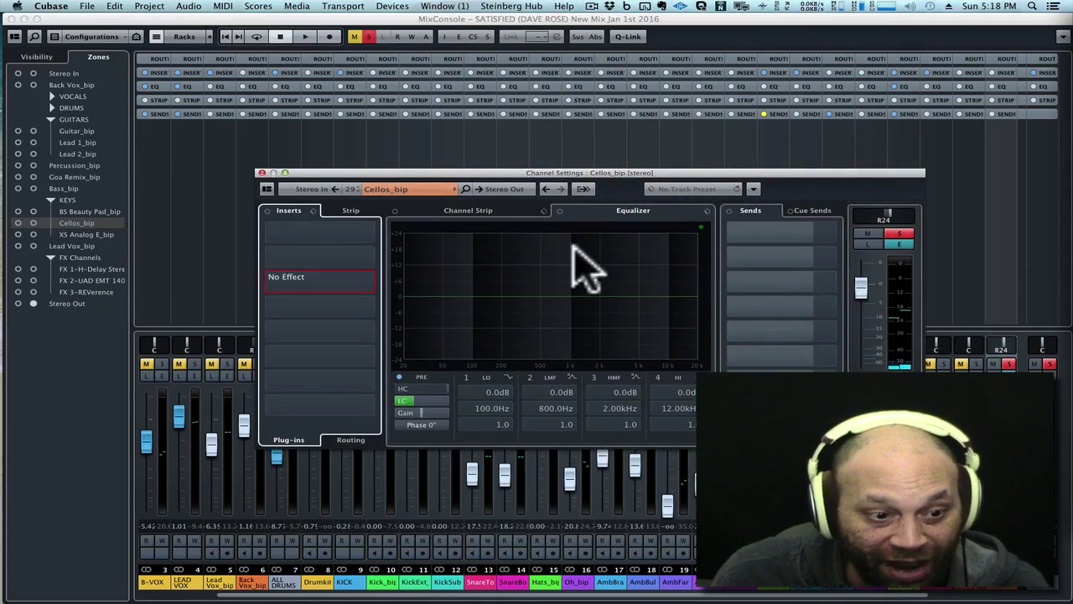
Compare Cellos_bip with its low-cut filter switched off and back on during playback.
click(396, 401)
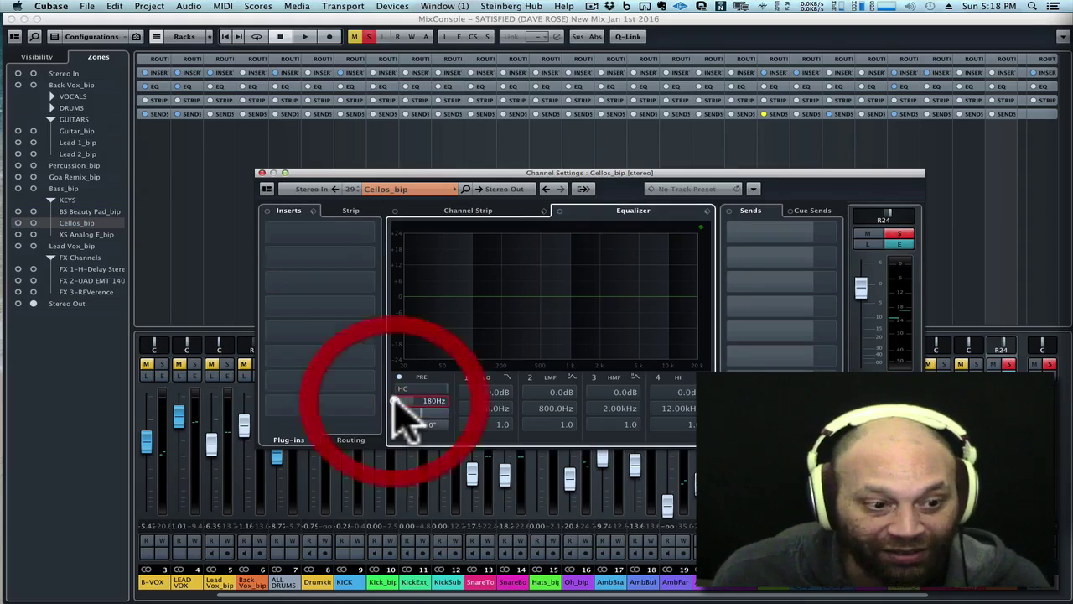
key(space)
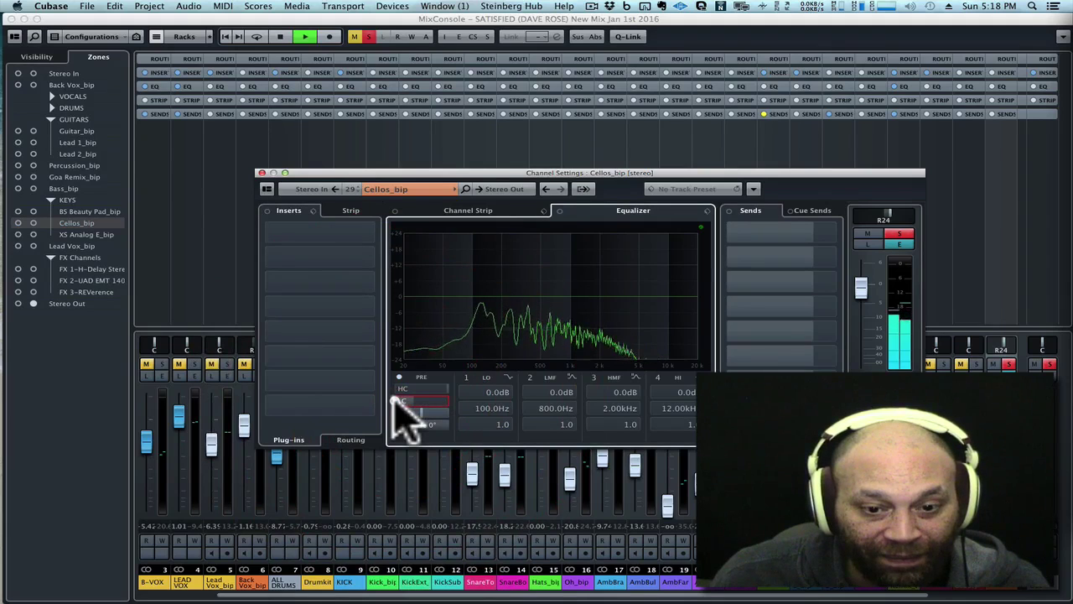
key(space)
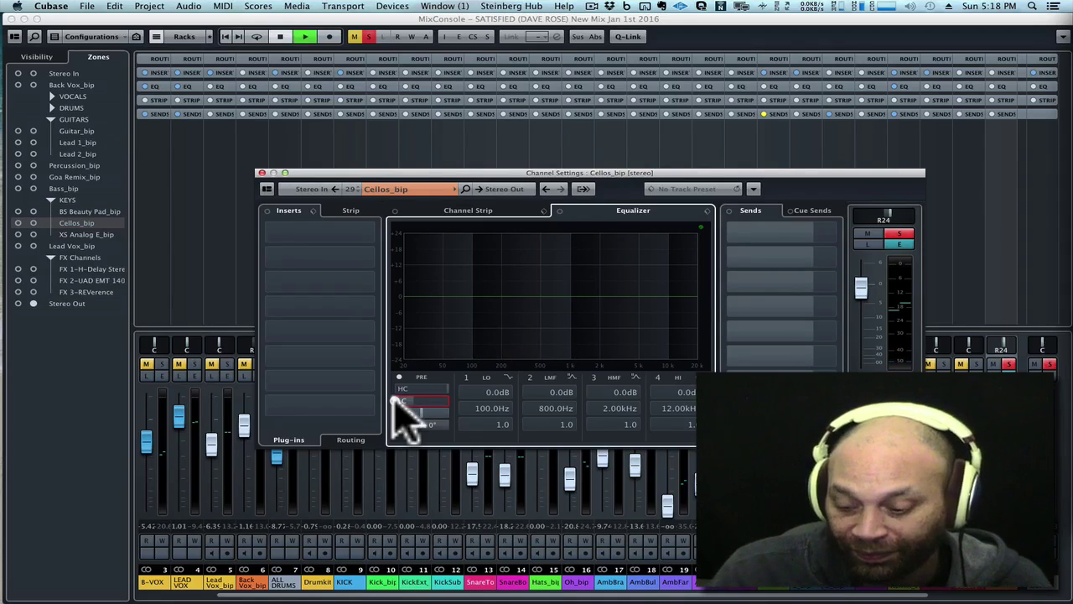
click(396, 401)
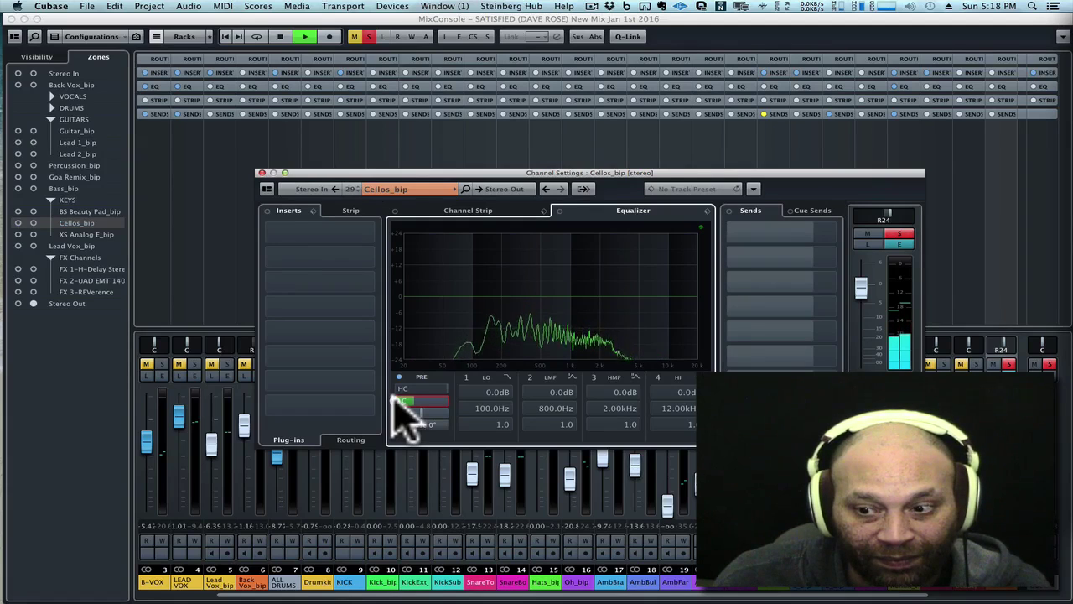
key(space)
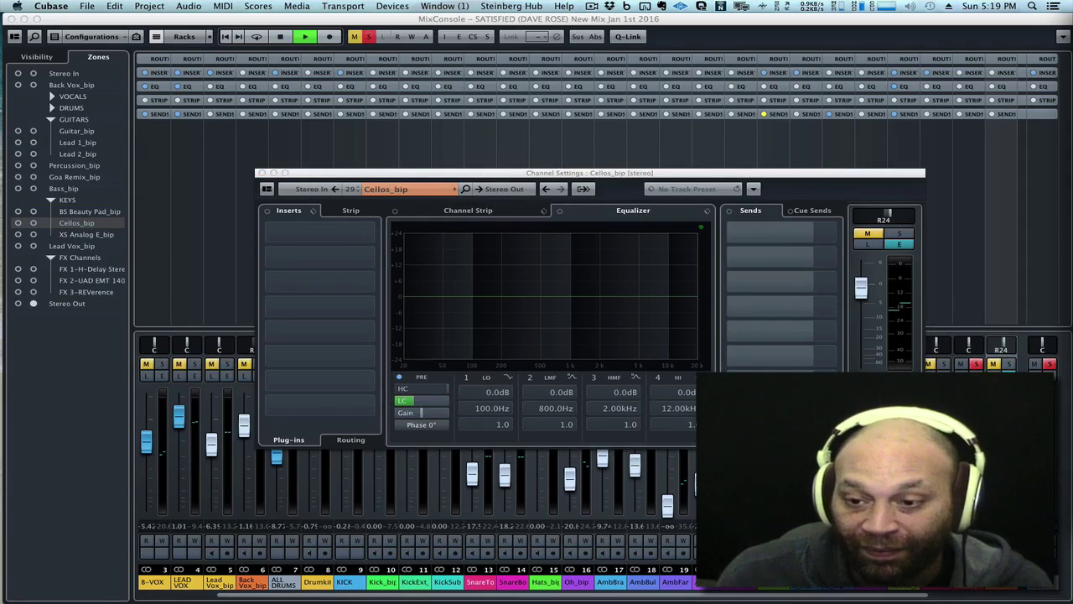
Enable the low-cut filter on the BS Beauty Pad_bip channel, set it to 34 Hz during playback, and stop the transport.
click(90, 211)
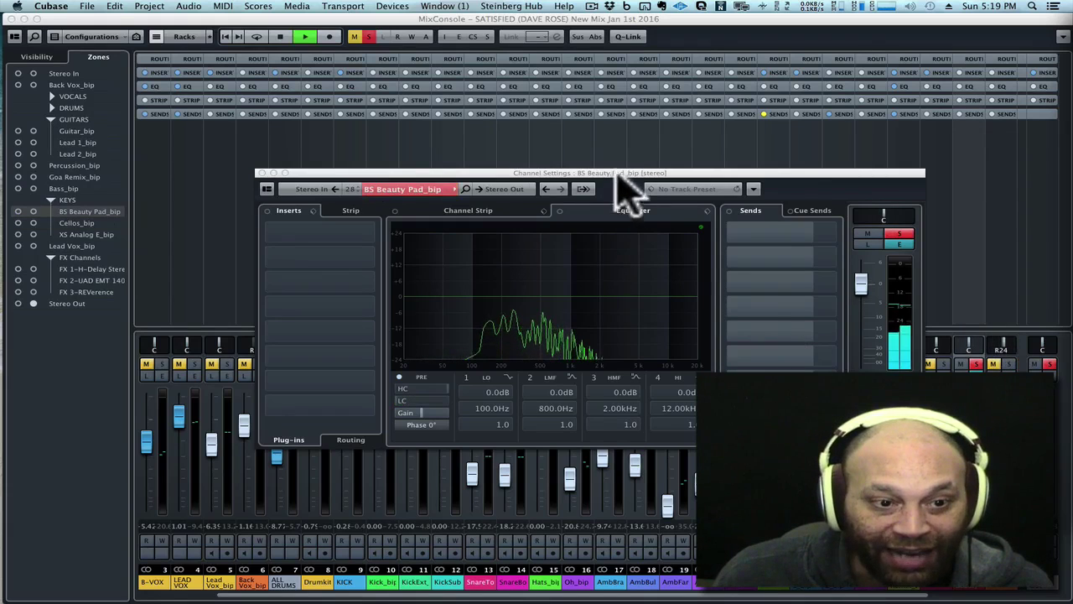
drag(607, 168, 608, 182)
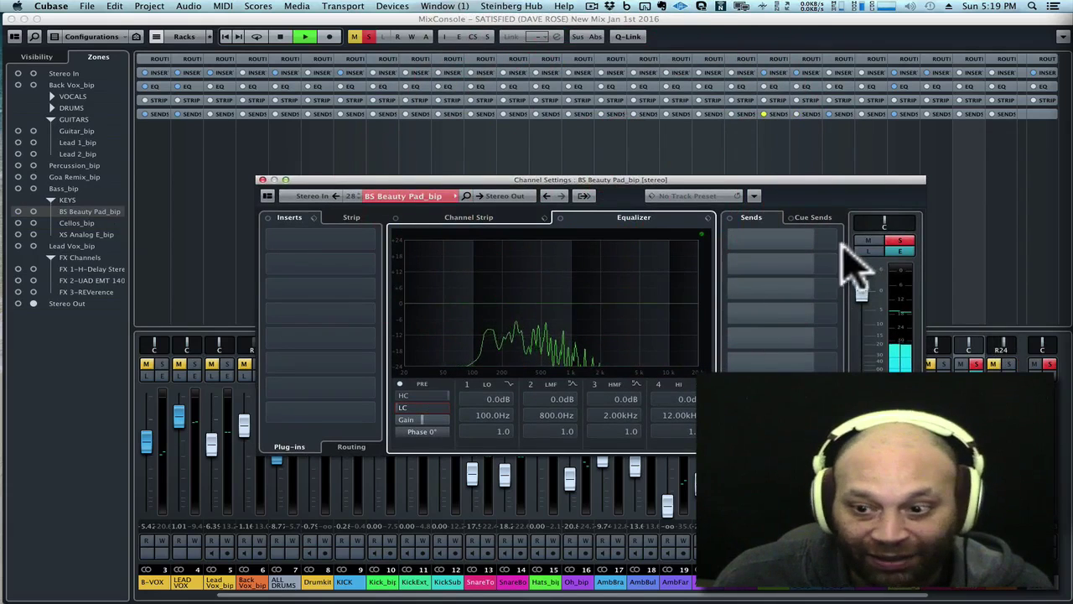
drag(712, 186, 716, 179)
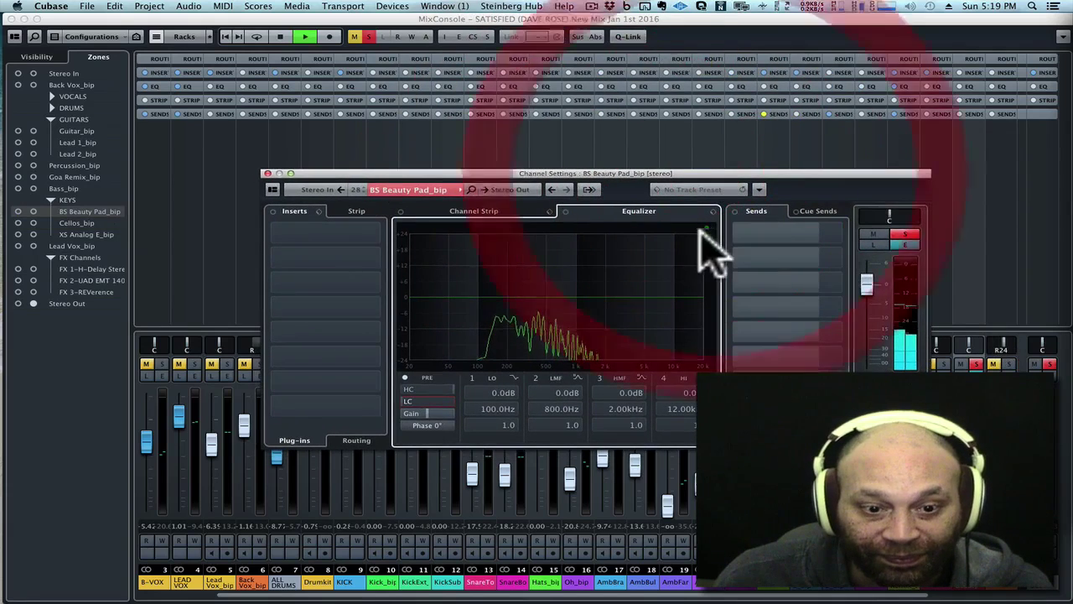
click(410, 401)
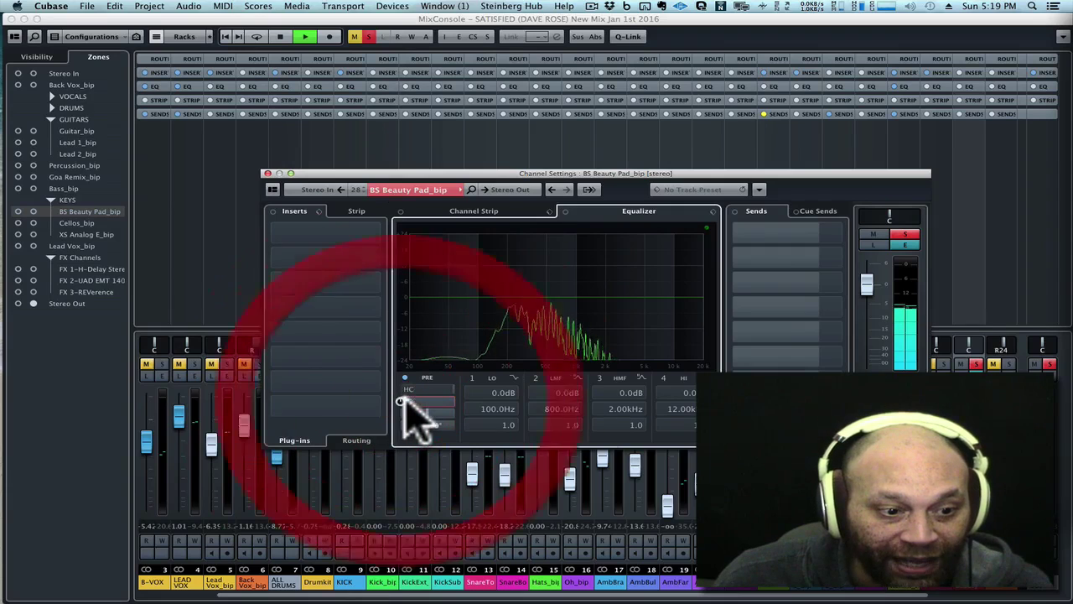
click(411, 402)
drag(412, 397, 425, 400)
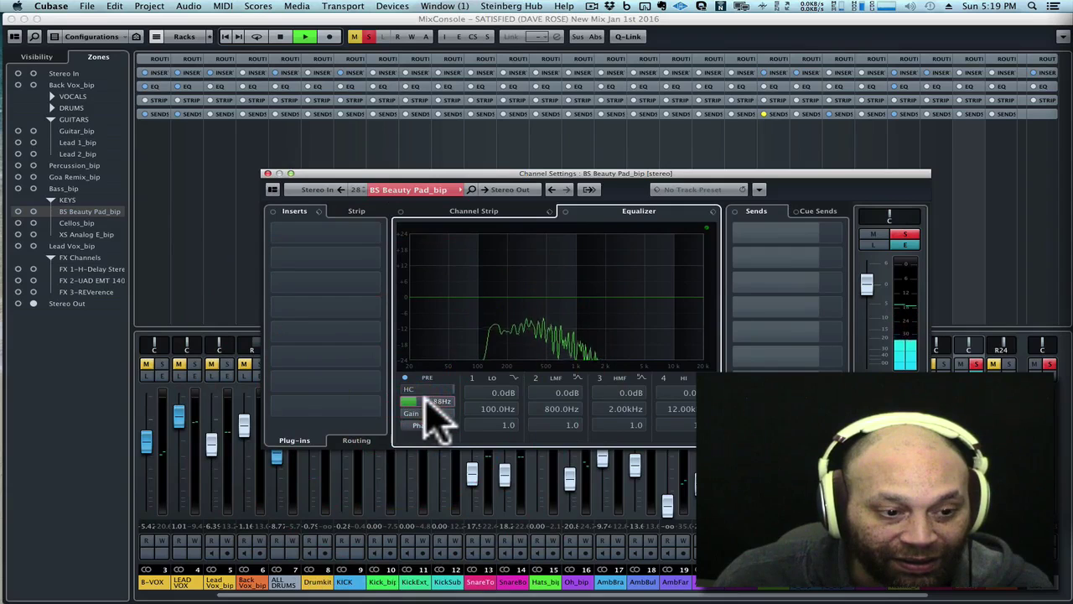
scroll(425, 400, down, 5)
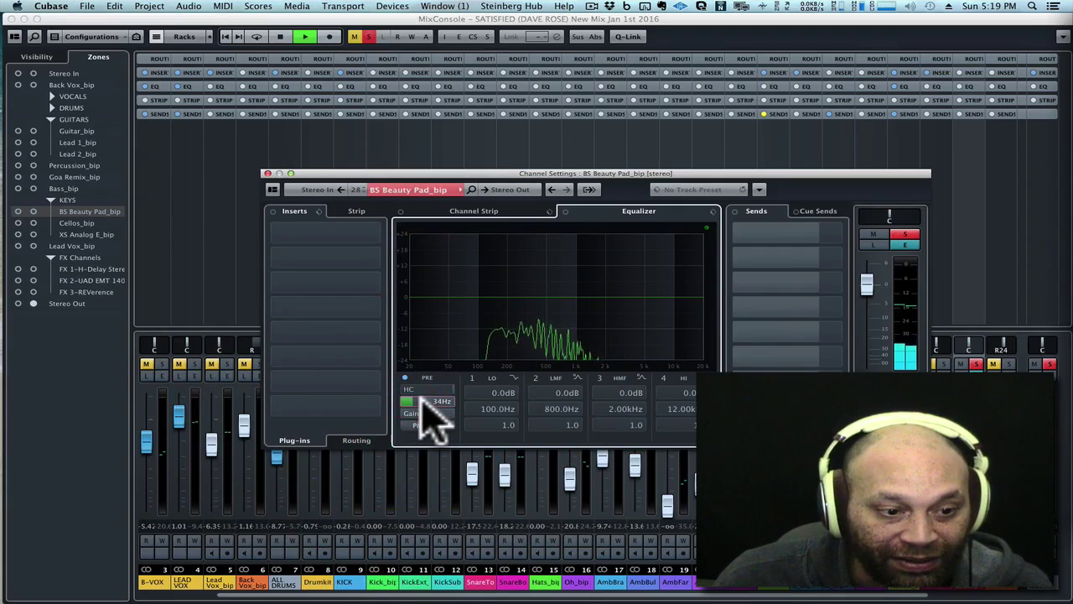
click(420, 397)
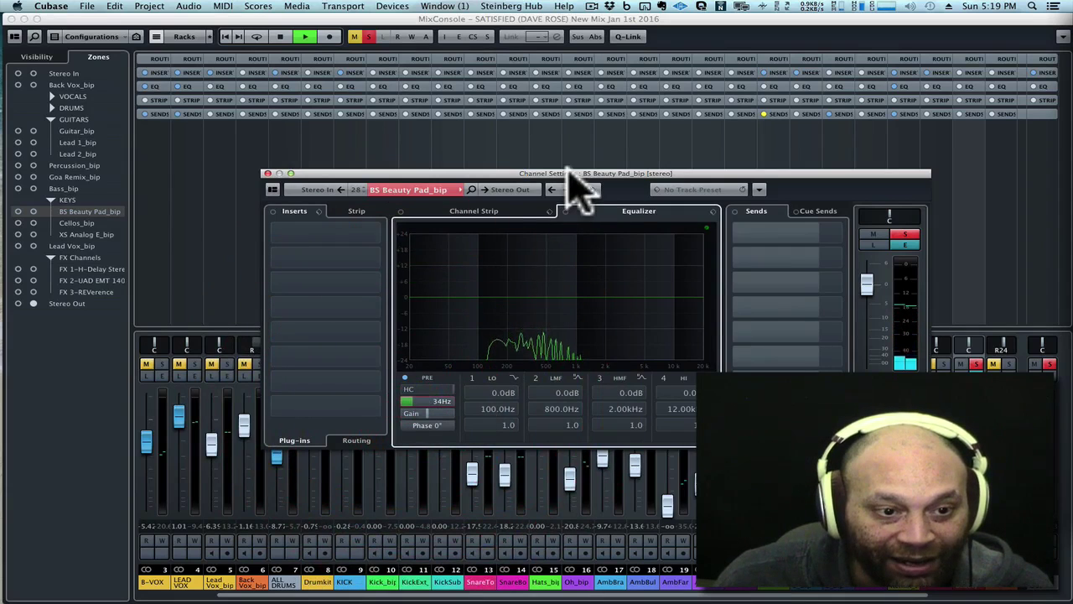
drag(568, 173, 557, 174)
key(space)
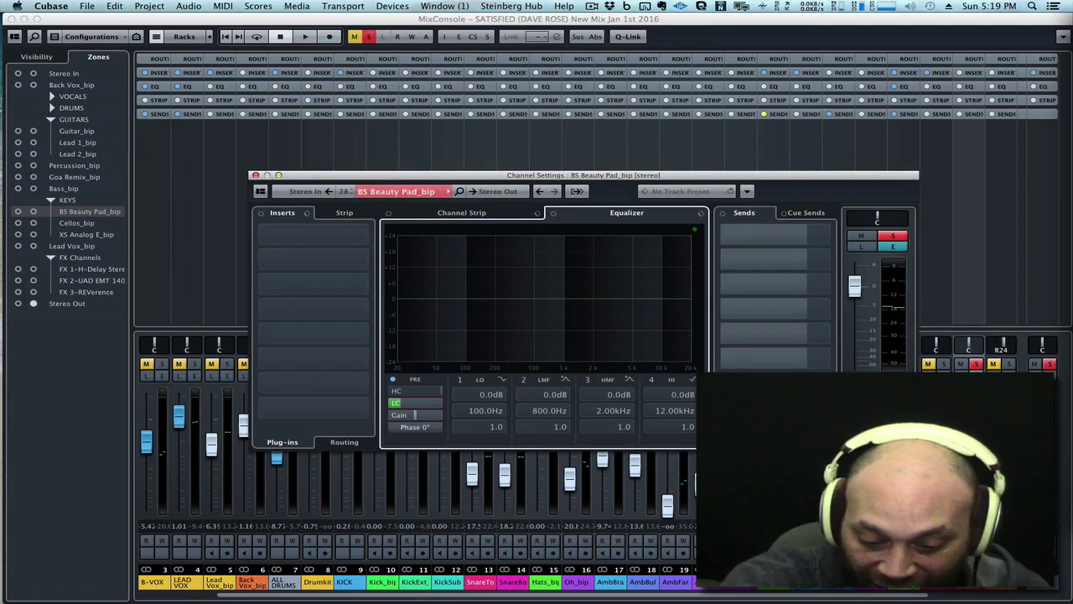
Audition XS Analog E_bip while comparing its low-cut filter off and on, stop playback, and release the solo.
click(76, 223)
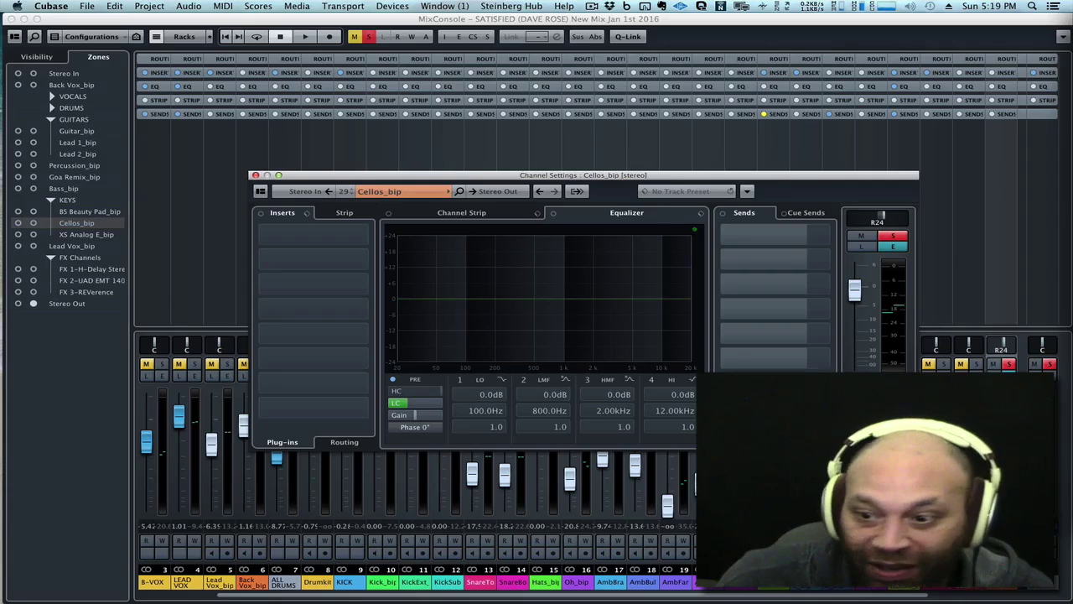
click(86, 234)
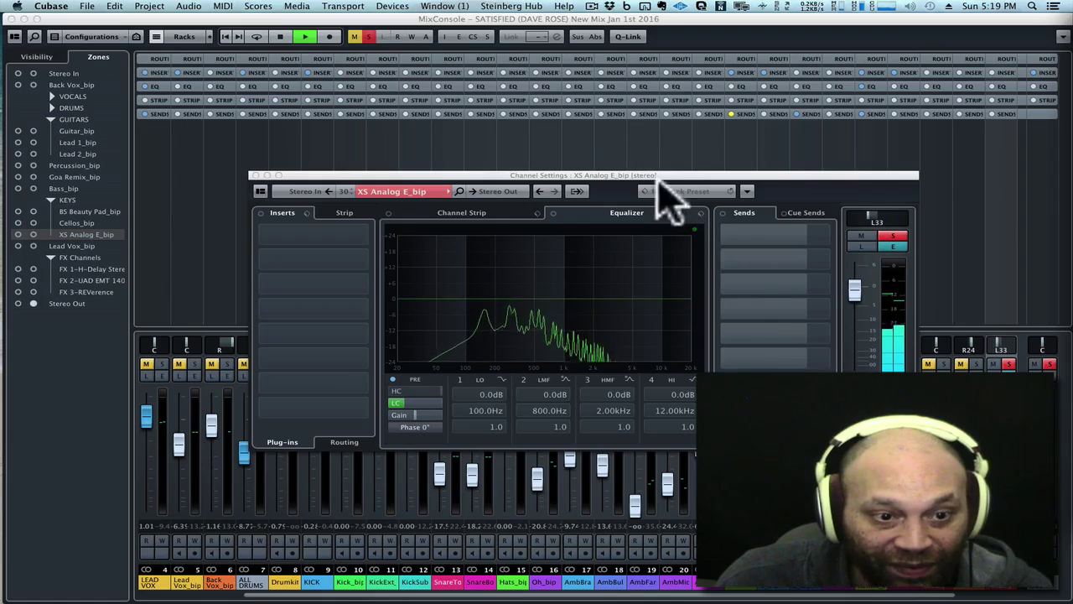
drag(649, 175, 653, 174)
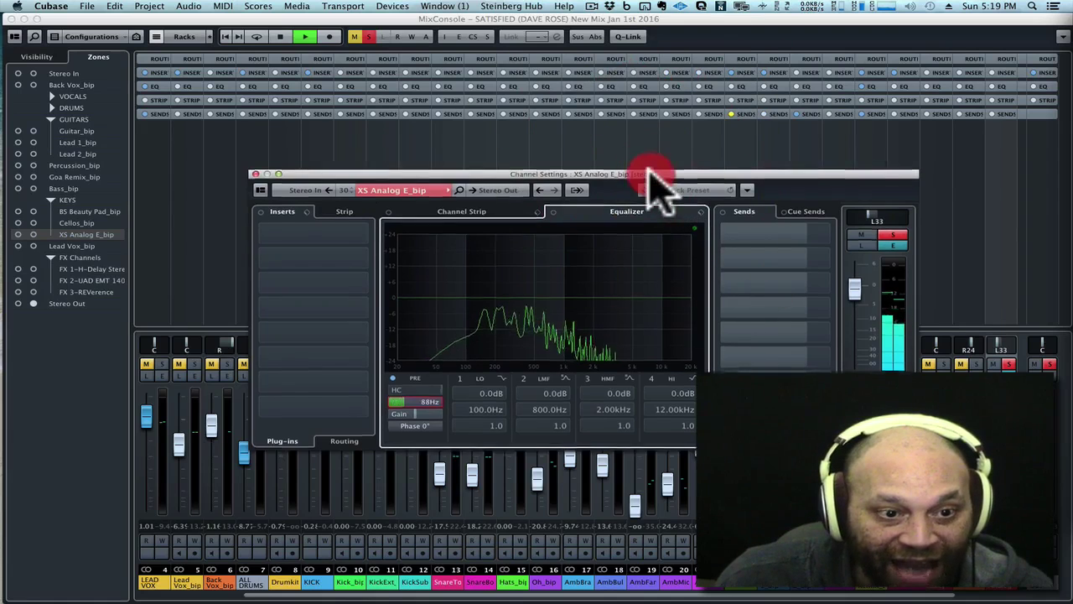
click(393, 404)
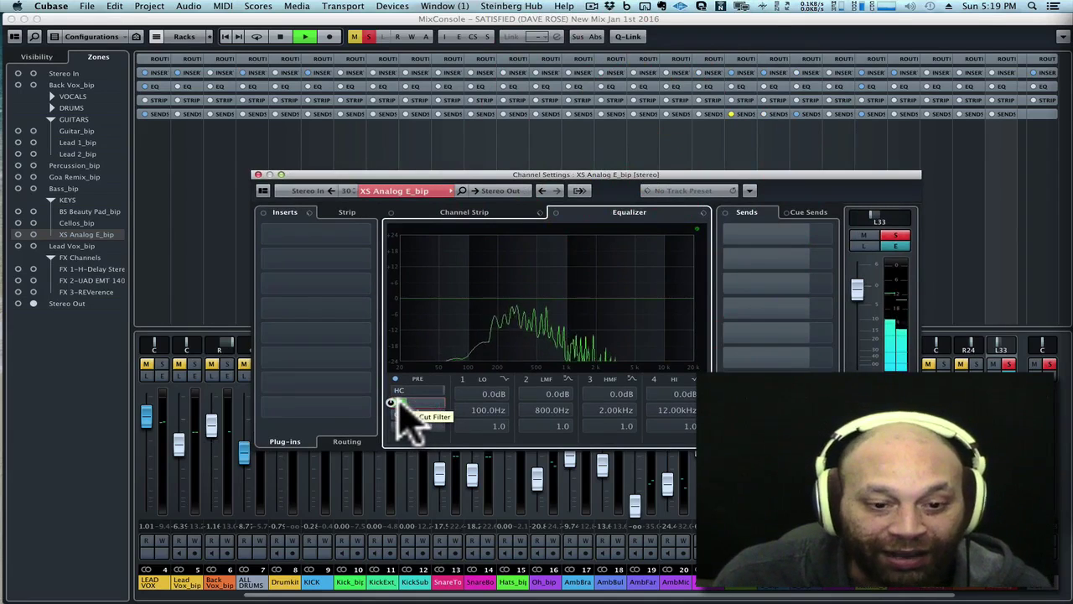
click(394, 403)
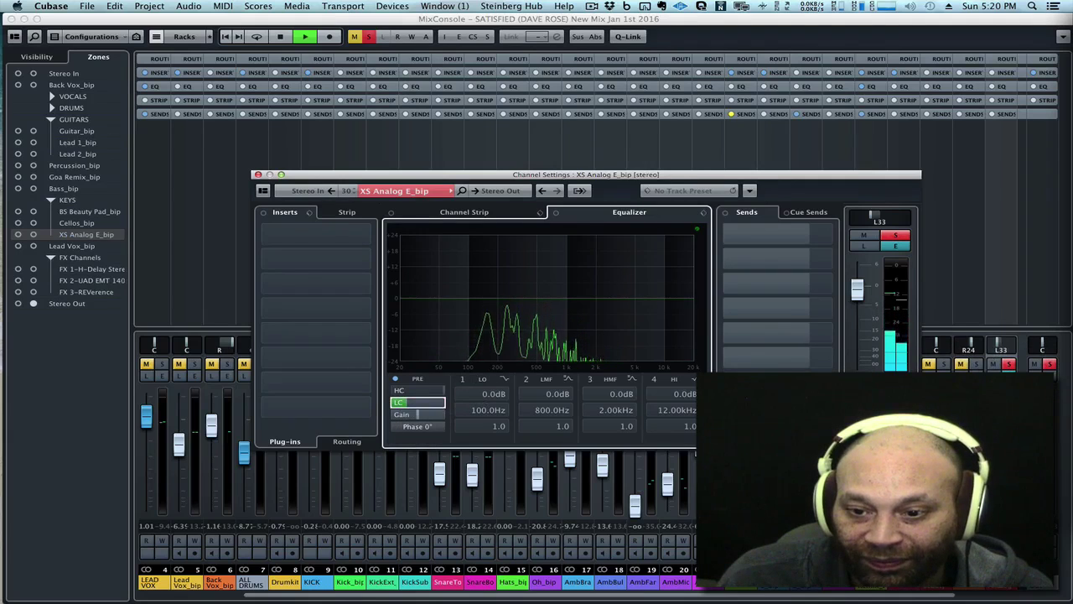
key(space)
click(1009, 364)
Go to the FX 1-H-Delay Stereo channel and open its H-Delay Stereo insert to view the delay settings.
key(Right)
key(Right)
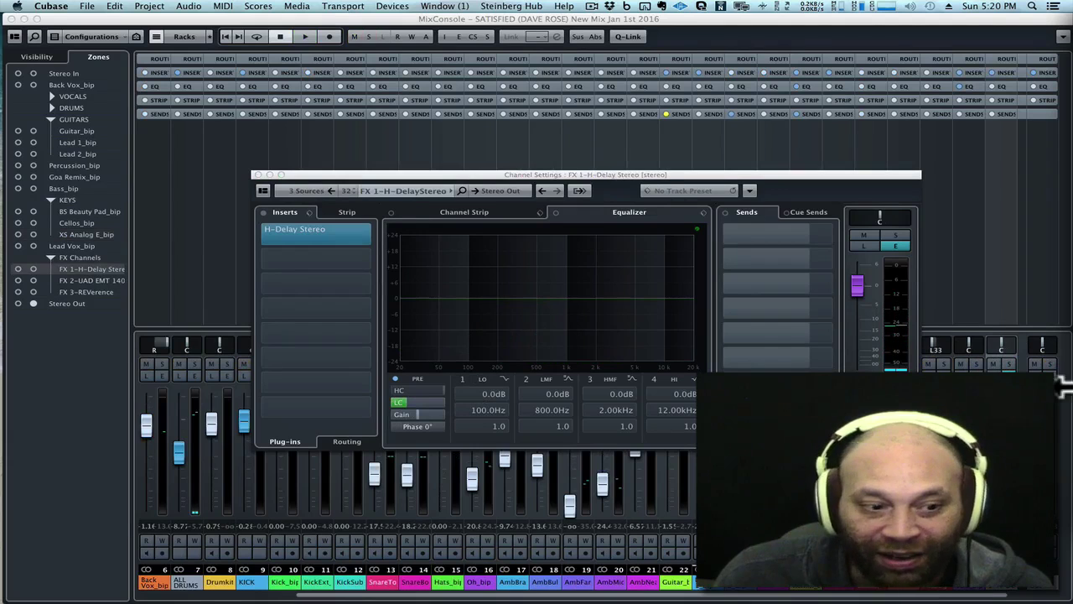
drag(566, 172, 563, 175)
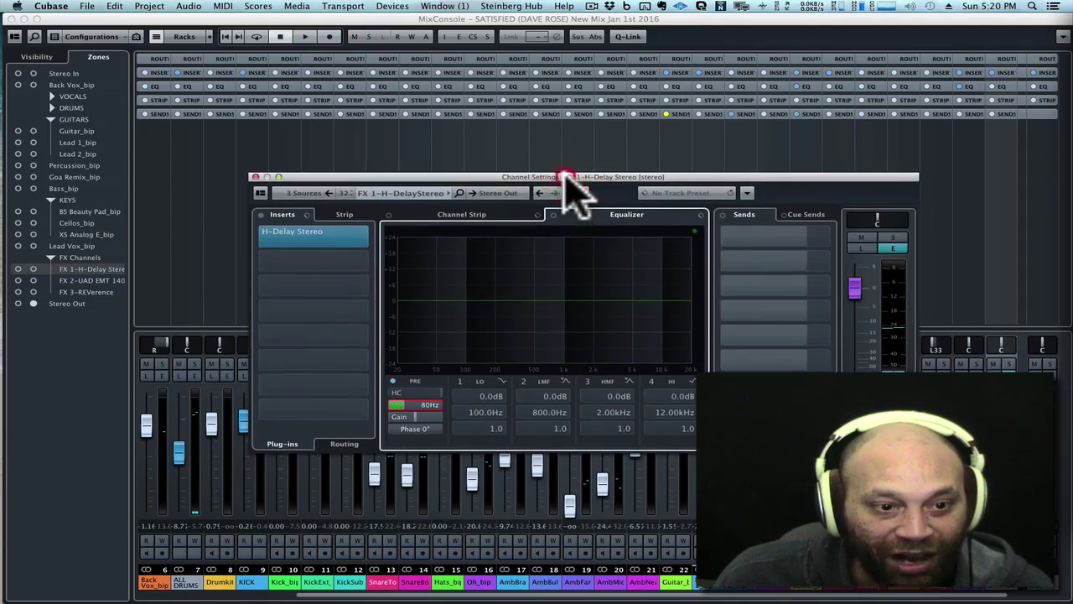
click(308, 234)
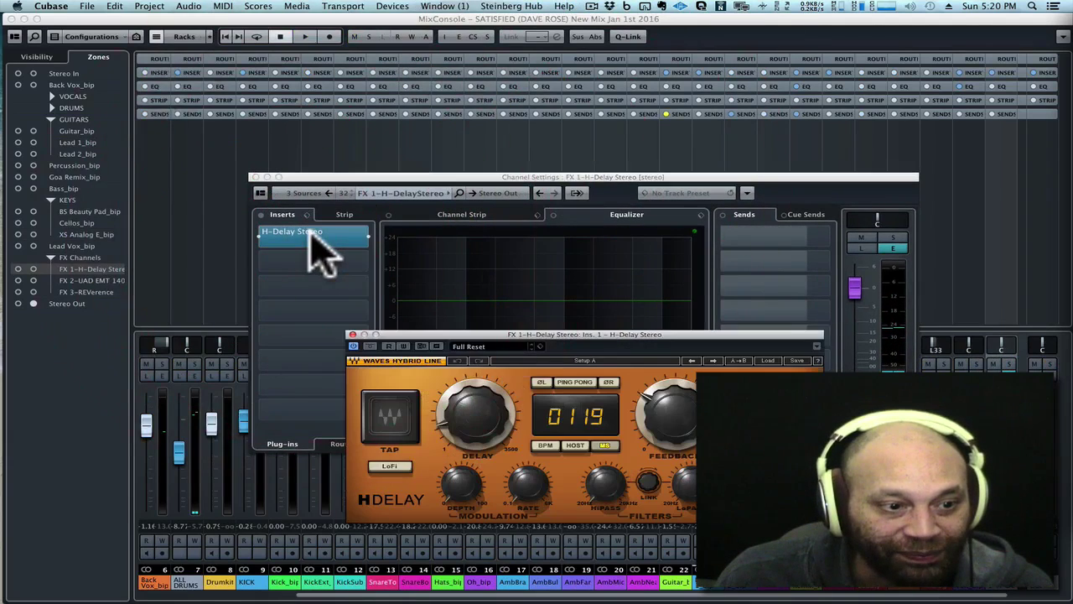
drag(627, 336, 604, 351)
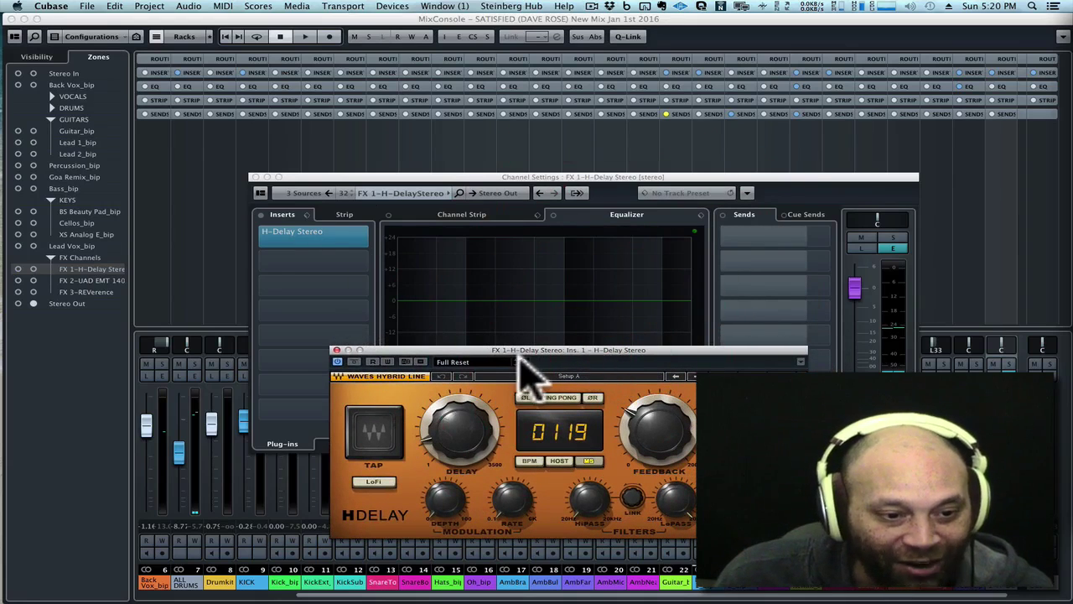
drag(510, 350, 497, 350)
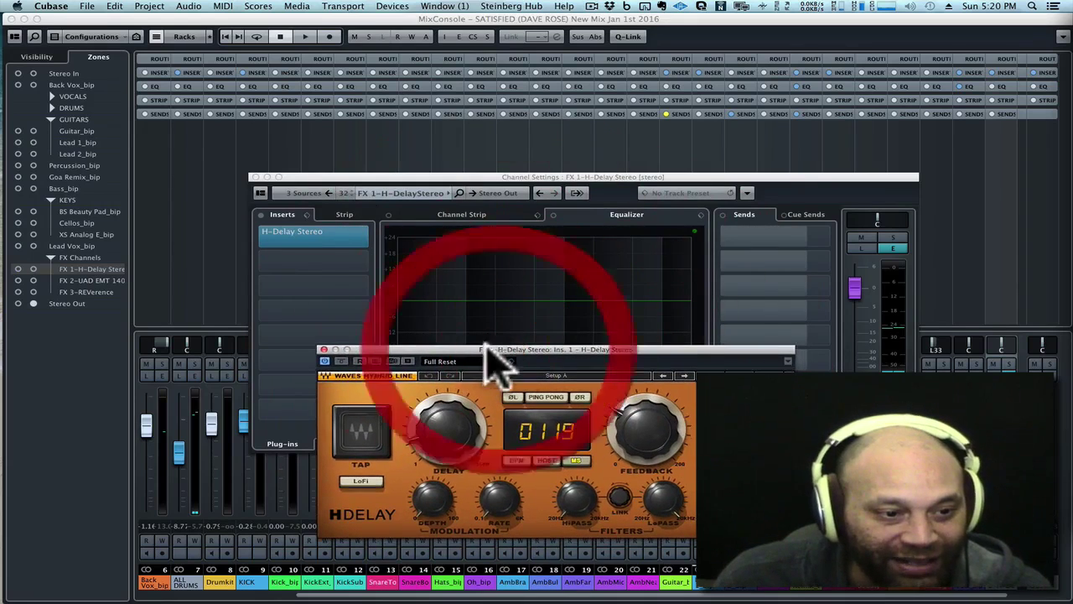
Solo the FX 1-H-Delay Stereo channel, audition the delay return during playback, release the solo, and stop the transport.
click(889, 238)
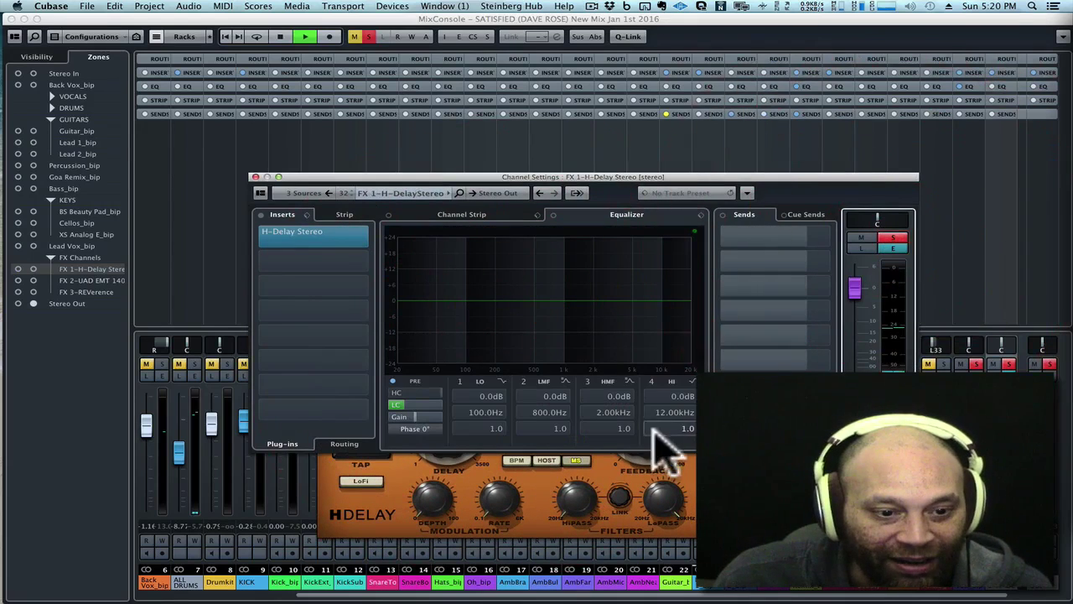
key(space)
click(607, 474)
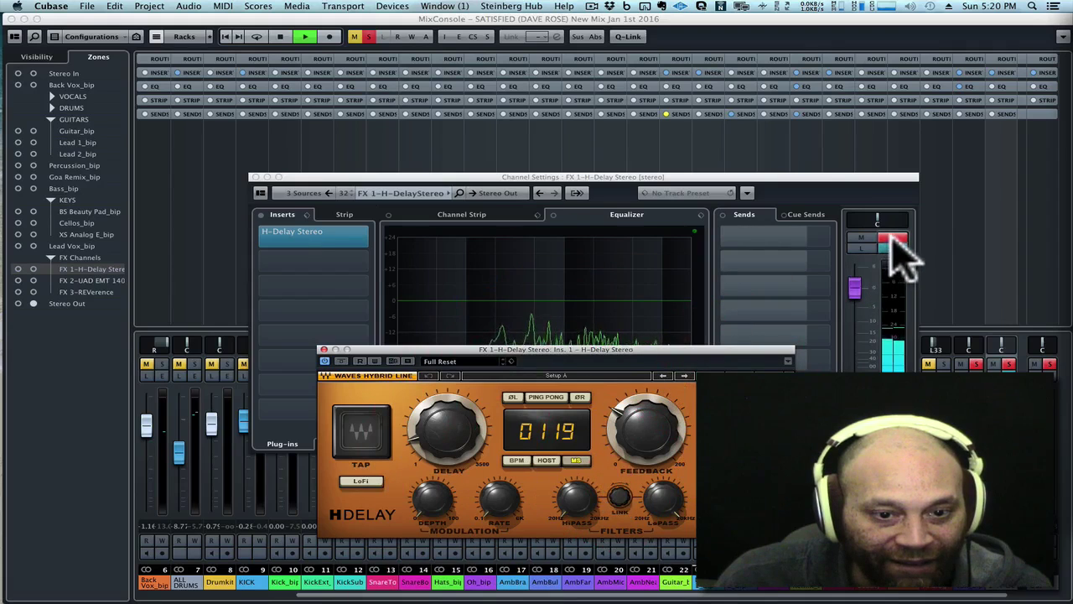
click(893, 239)
key(space)
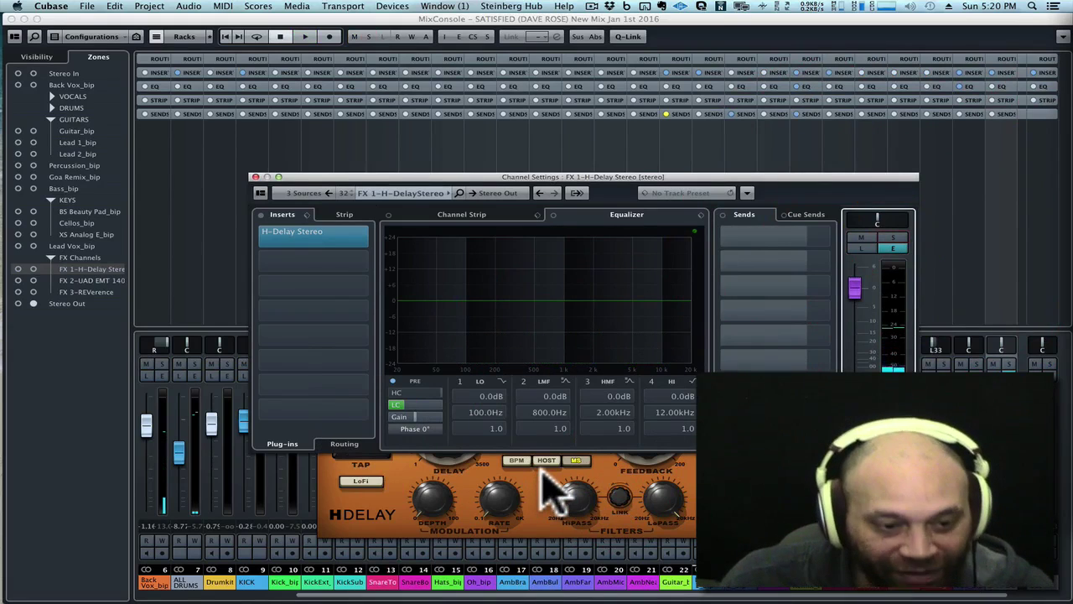
Bring the H-Delay Stereo plug-in forward, review its delay and feedback controls, and close the plug-in.
click(541, 470)
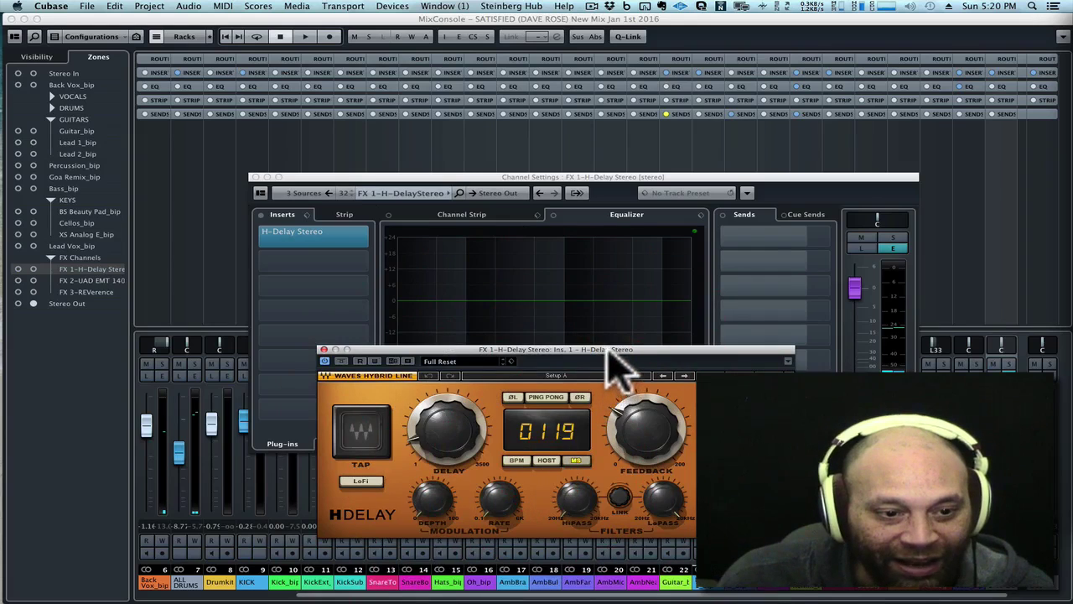
drag(618, 353, 607, 340)
click(635, 419)
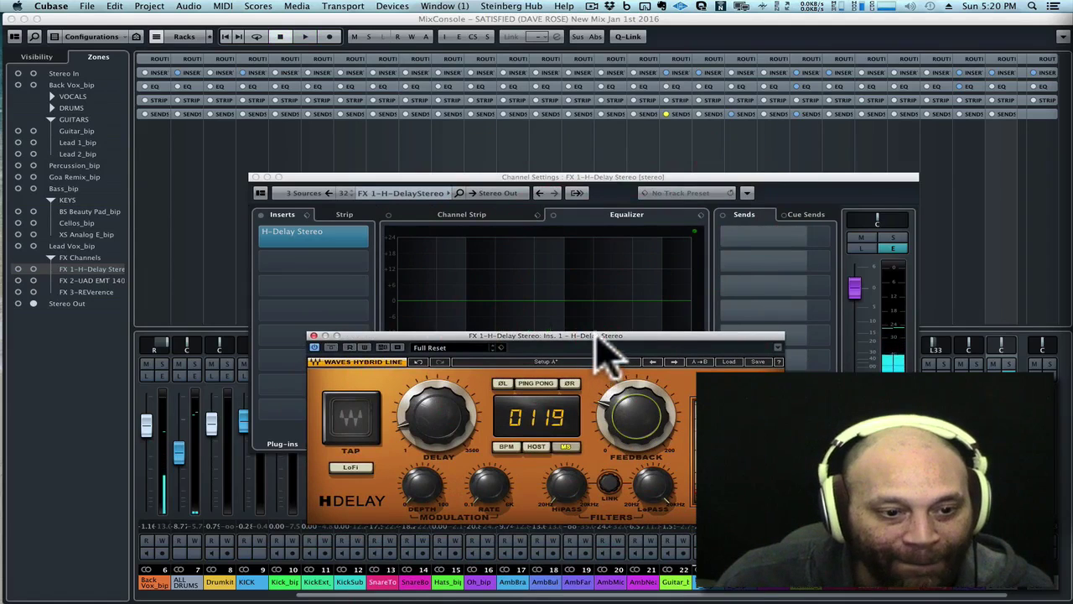
drag(592, 343, 701, 253)
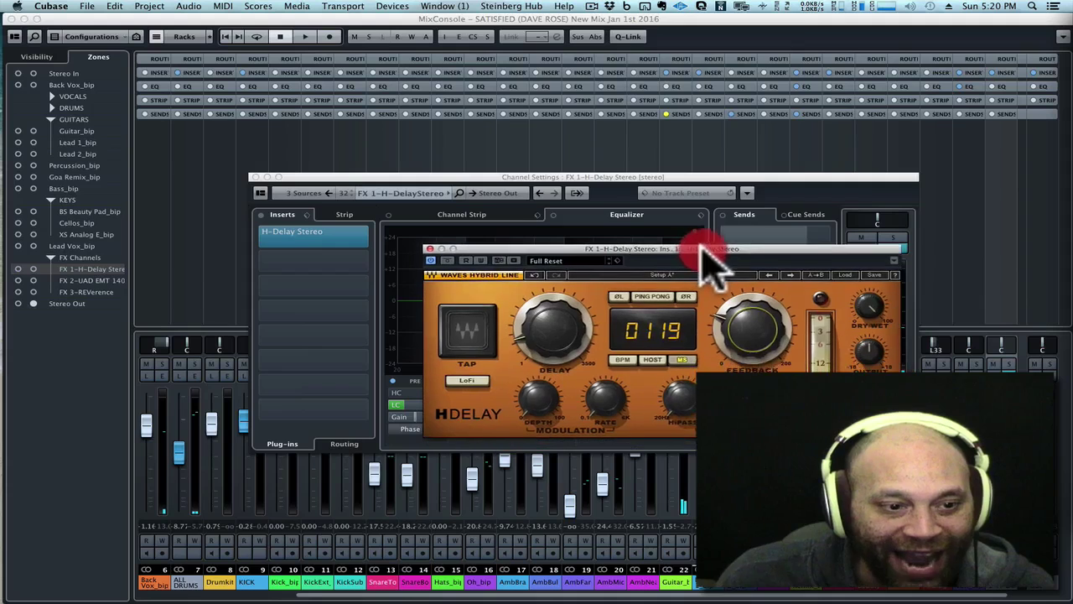
click(430, 249)
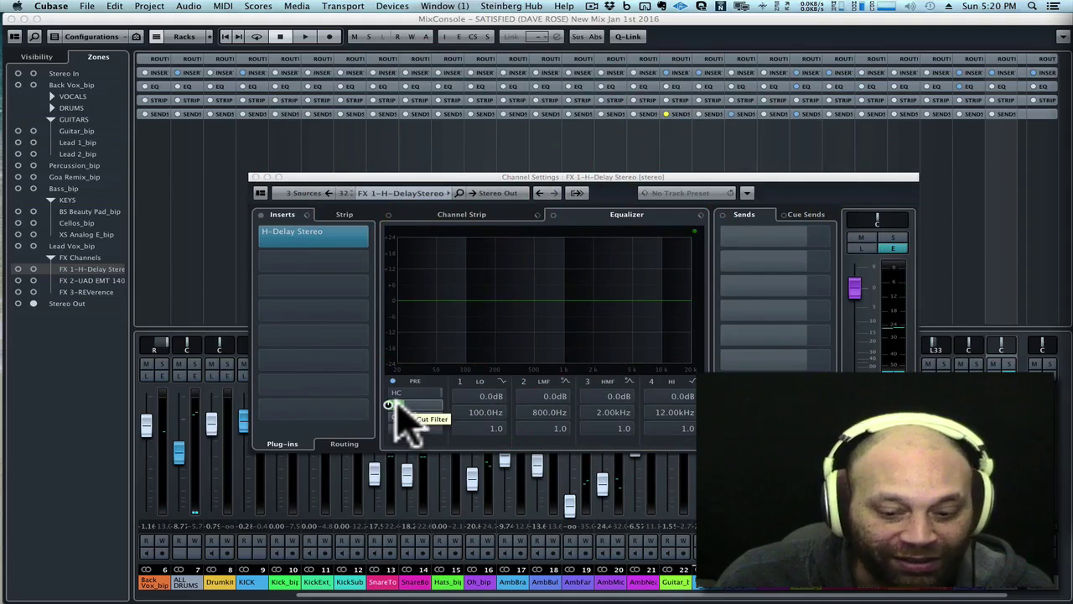
Go to the FX 2-UAD EMT 140 channel and open its UAD EMT 140 insert to view the plate reverb settings.
click(396, 405)
key(Down)
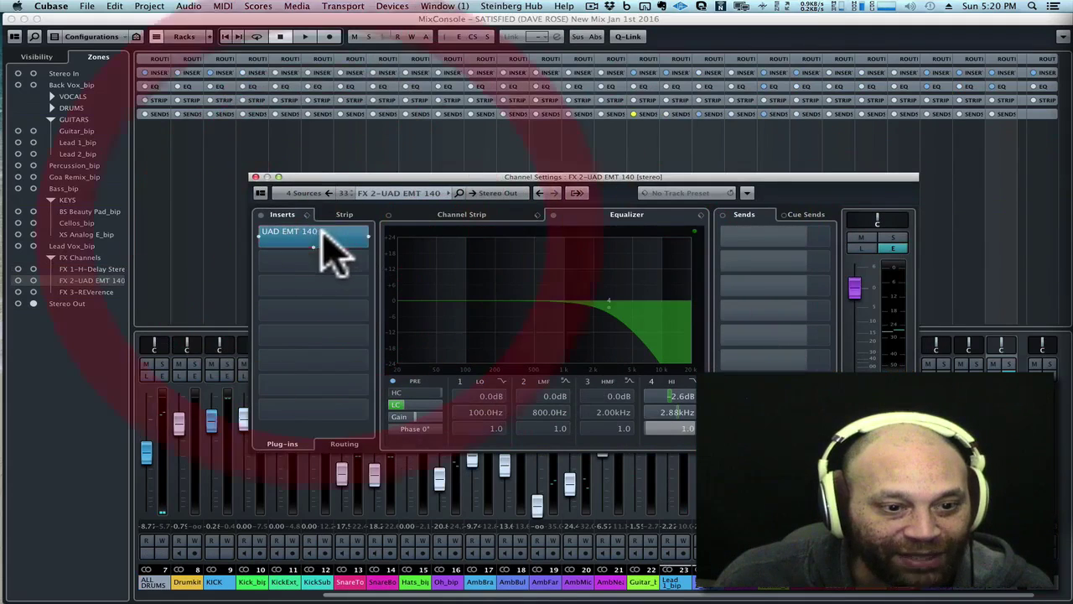
drag(568, 311, 482, 435)
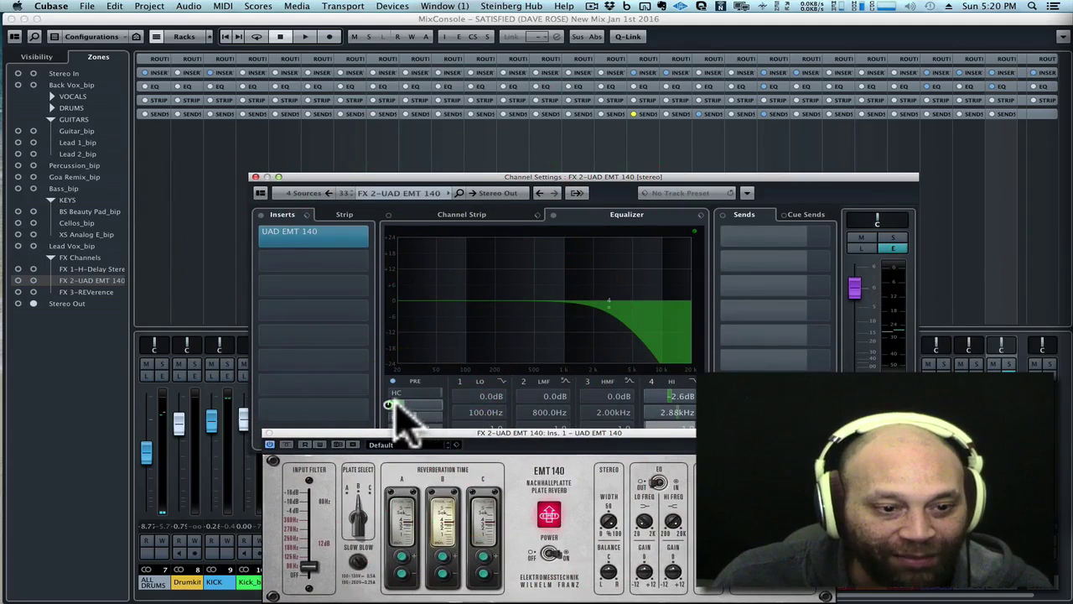
drag(518, 433, 537, 412)
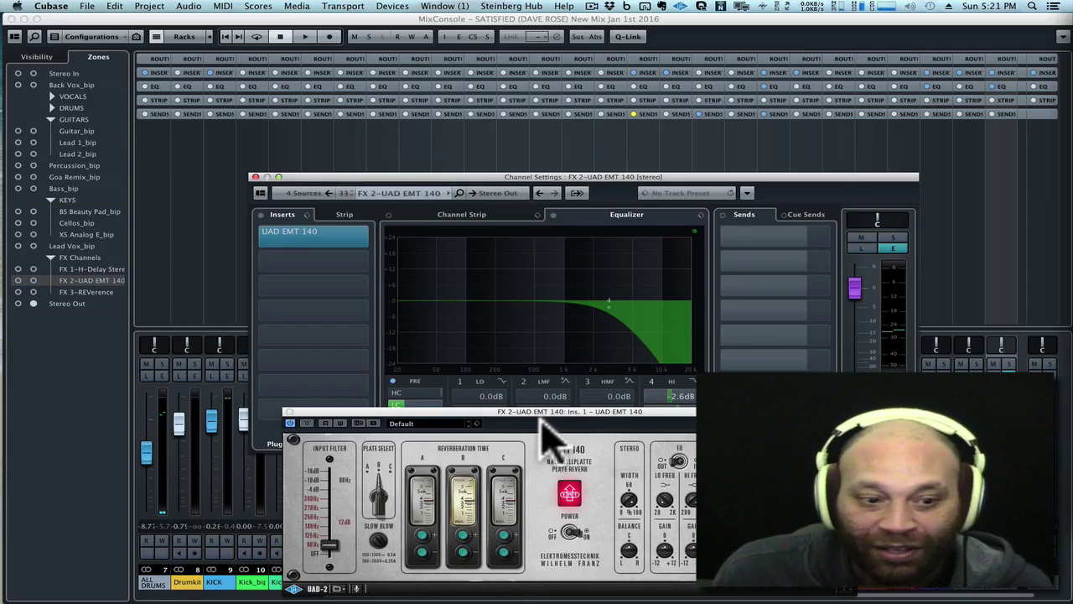
drag(543, 412, 547, 392)
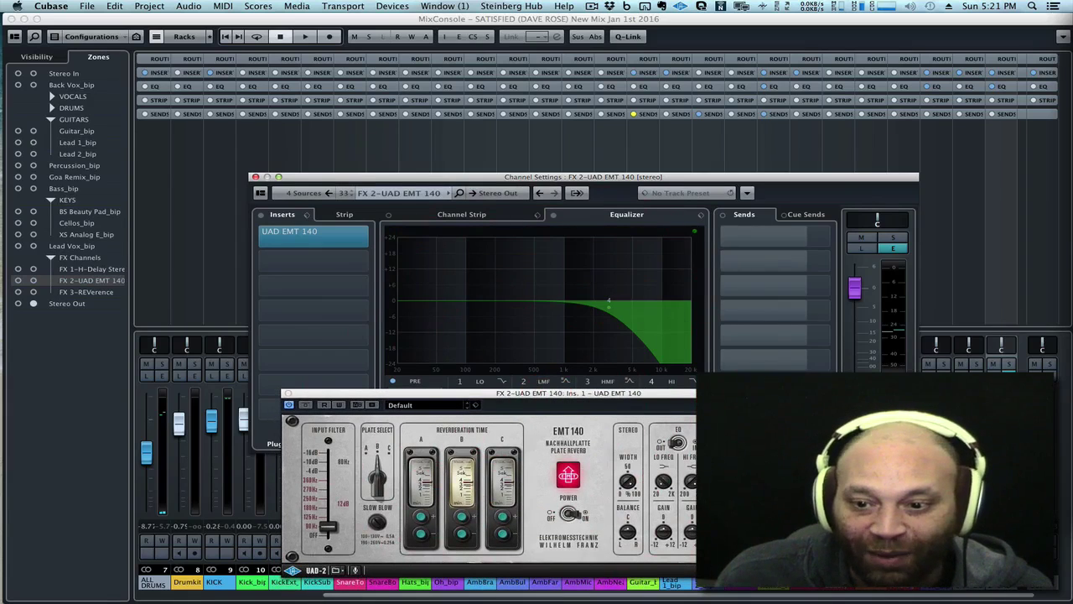
Go to the FX 3-REVerence channel, close the EMT 140 plug-in, and open and close the REVerence insert to view its settings.
key(Right)
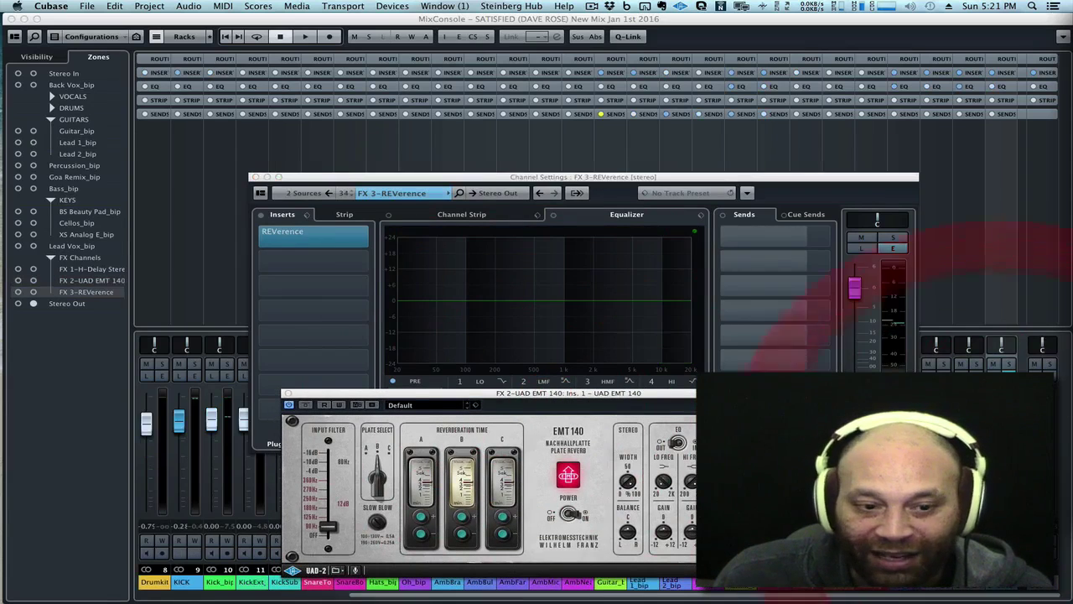
click(286, 394)
drag(300, 292, 311, 233)
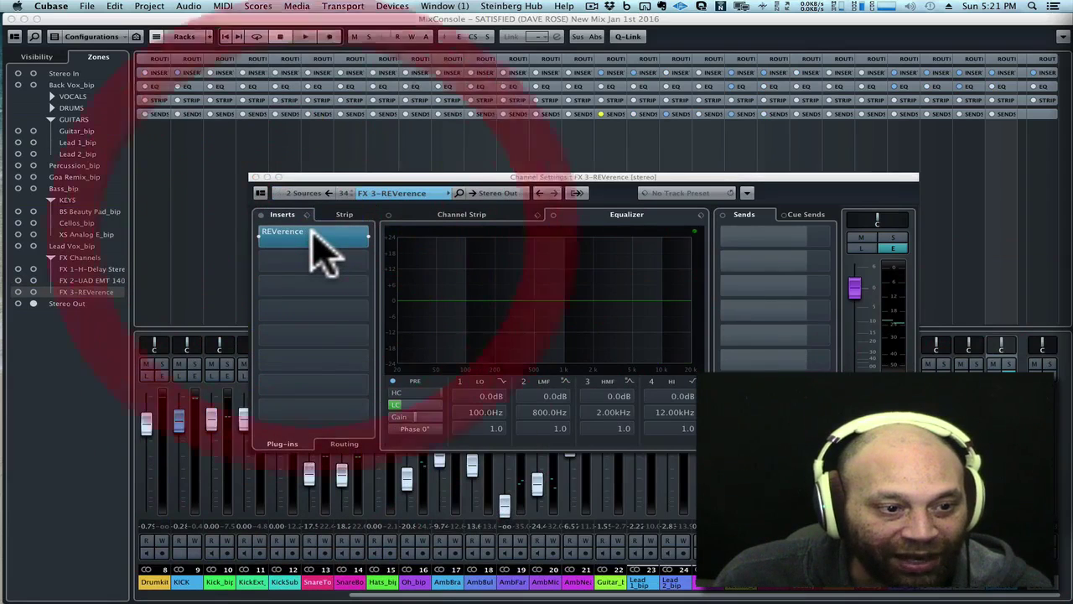
drag(949, 201, 425, 202)
click(260, 202)
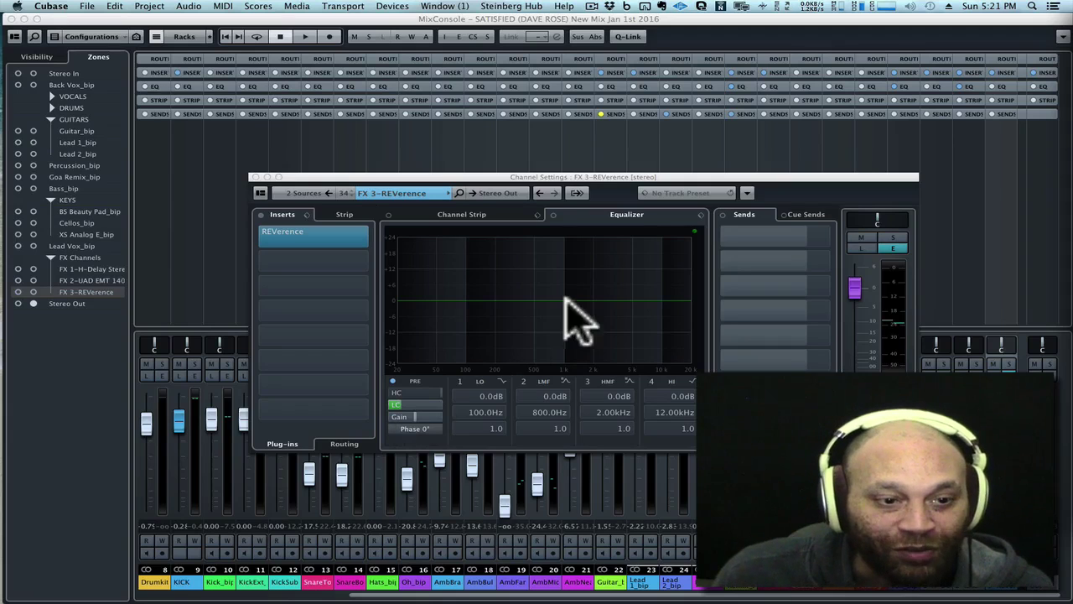
drag(606, 175, 618, 164)
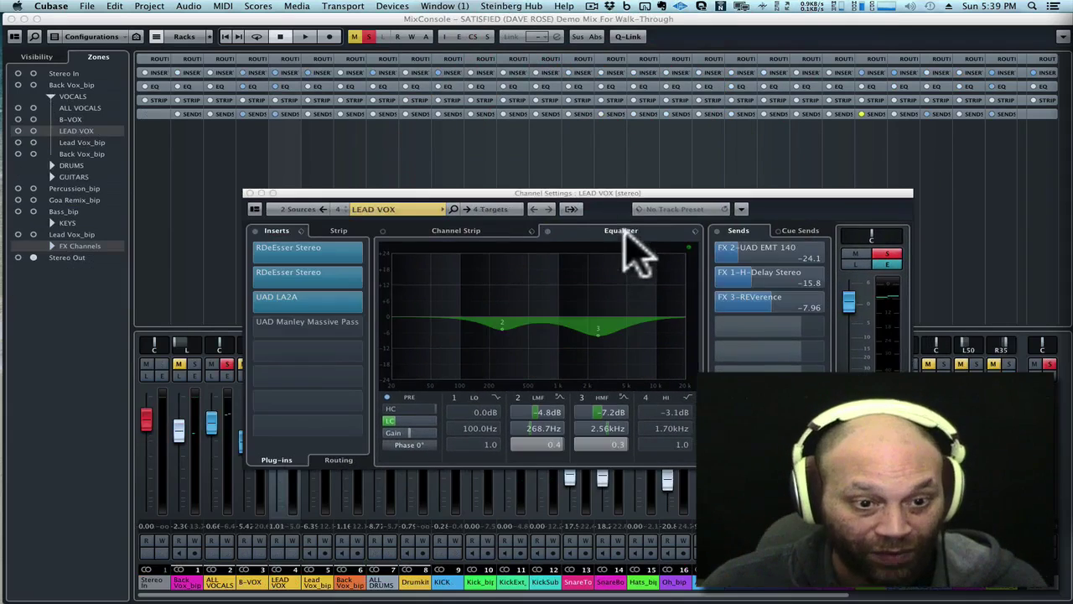
mouse_move(616, 191)
mouse_down()
mouse_move(626, 193)
mouse_move(610, 183)
mouse_up()
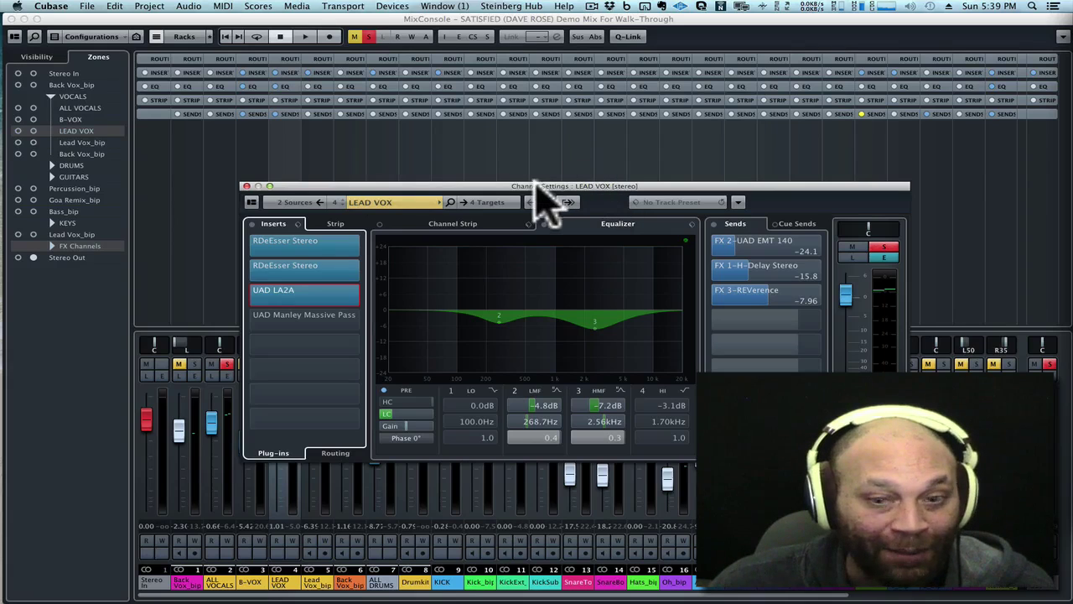
drag(532, 187, 537, 180)
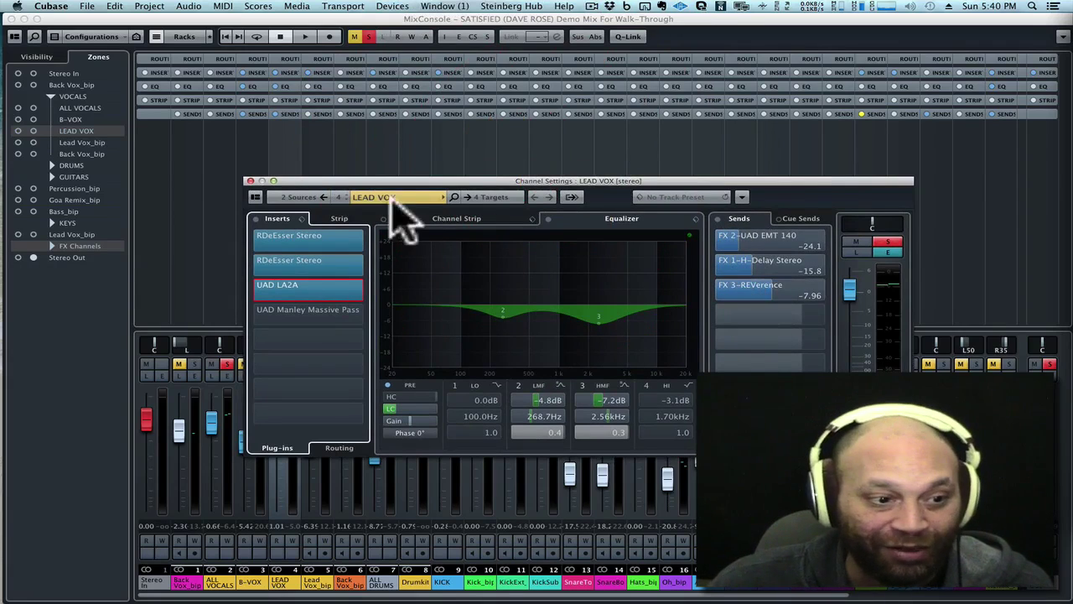
drag(377, 196, 397, 202)
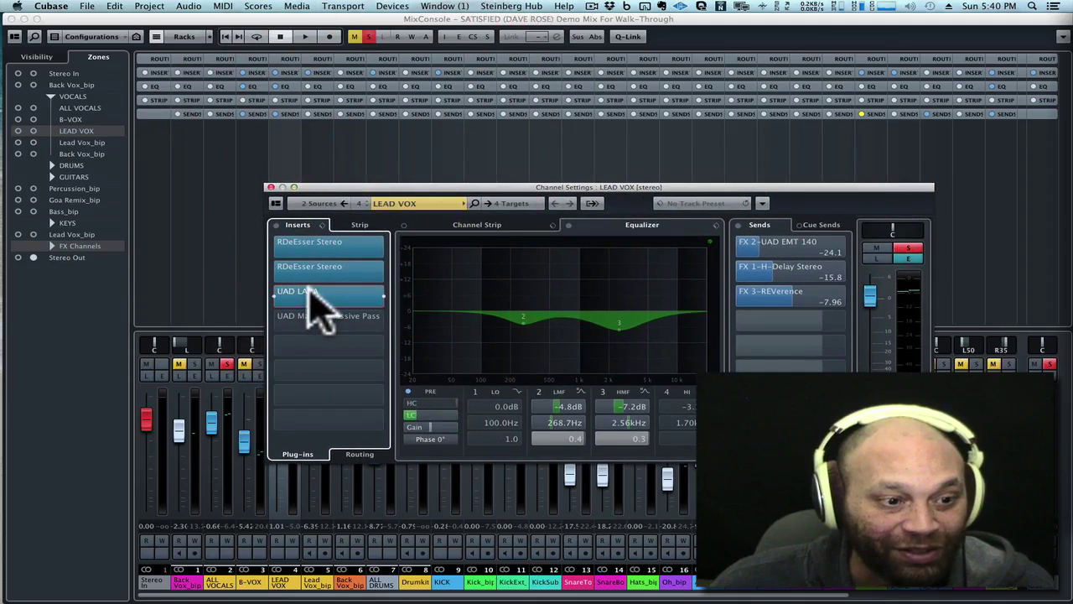
Open the first RDeEsser Stereo insert on the LEAD VOX channel to review its de-esser settings.
mouse_move(310, 292)
mouse_down()
mouse_move(307, 256)
mouse_move(329, 249)
mouse_up()
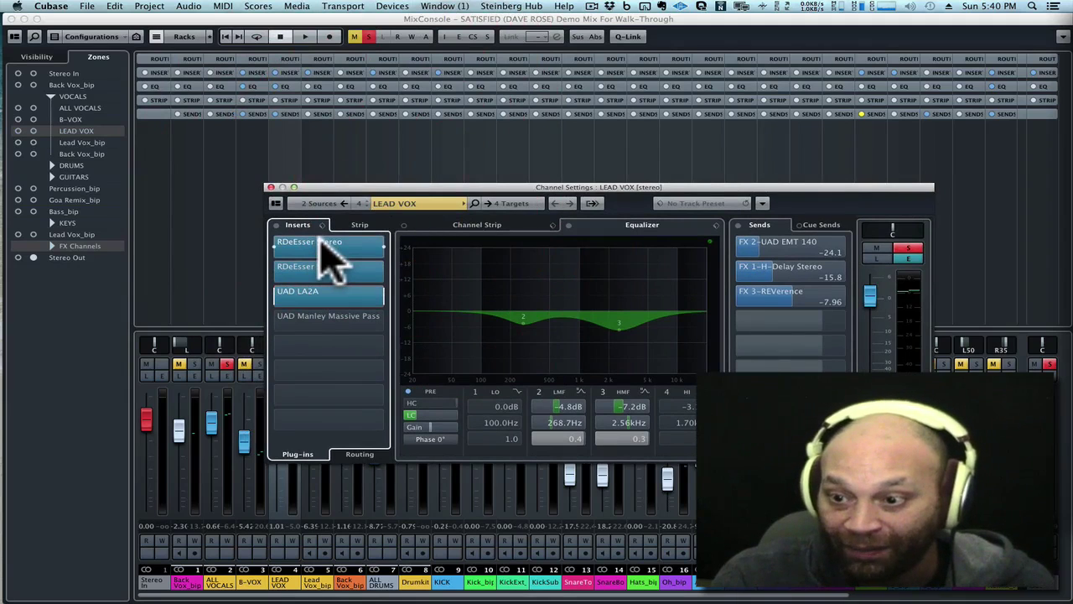
drag(334, 262, 335, 263)
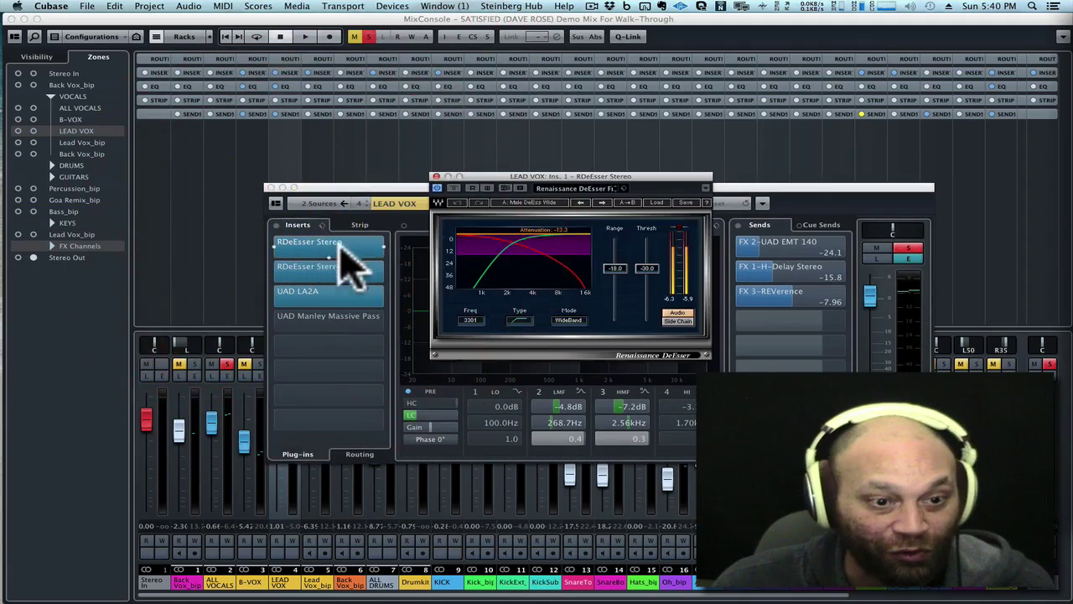
drag(594, 186, 579, 212)
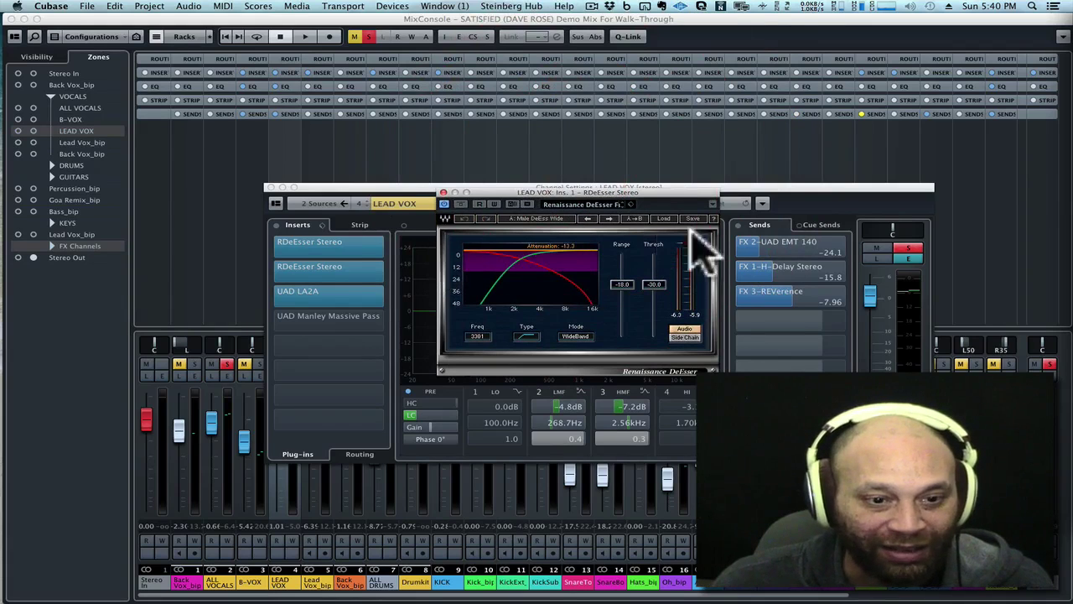
Close the de-esser and bypass the sends, the equalizer and the active inserts of the LEAD VOX channel.
click(663, 186)
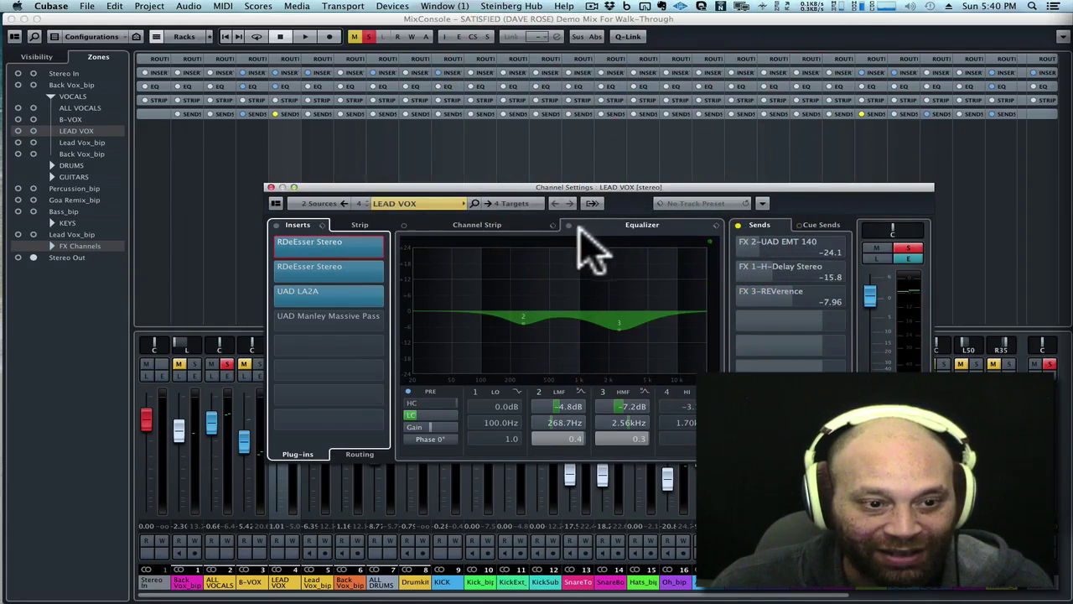
click(564, 225)
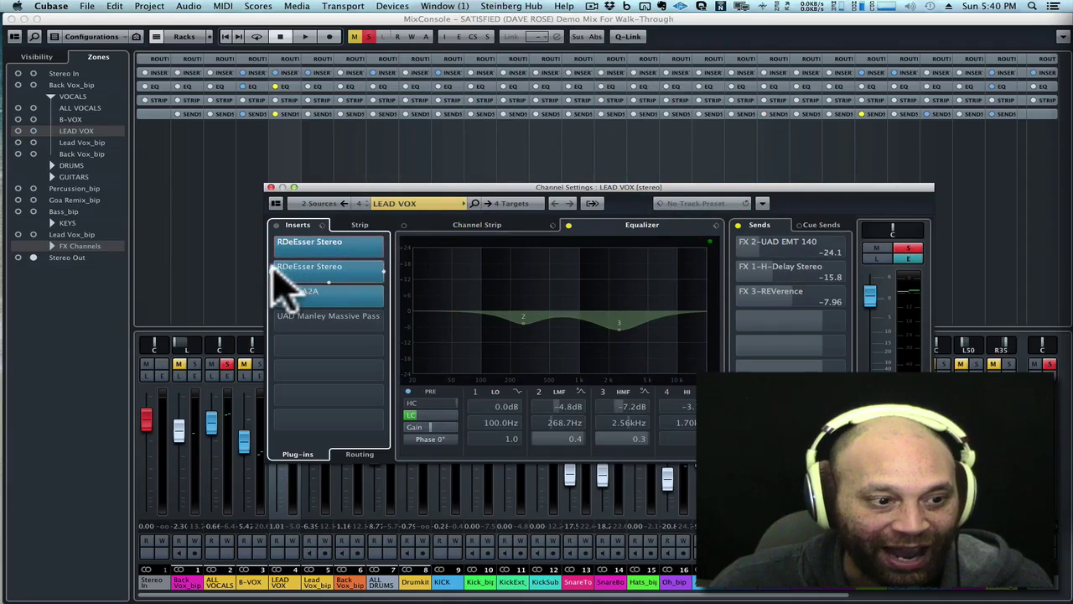
click(278, 269)
click(276, 291)
click(356, 195)
Reopen the first RDeEsser Stereo insert on LEAD VOX and audition the vocal with the de-esser bypassed.
drag(276, 241, 313, 249)
click(313, 244)
drag(522, 202, 500, 211)
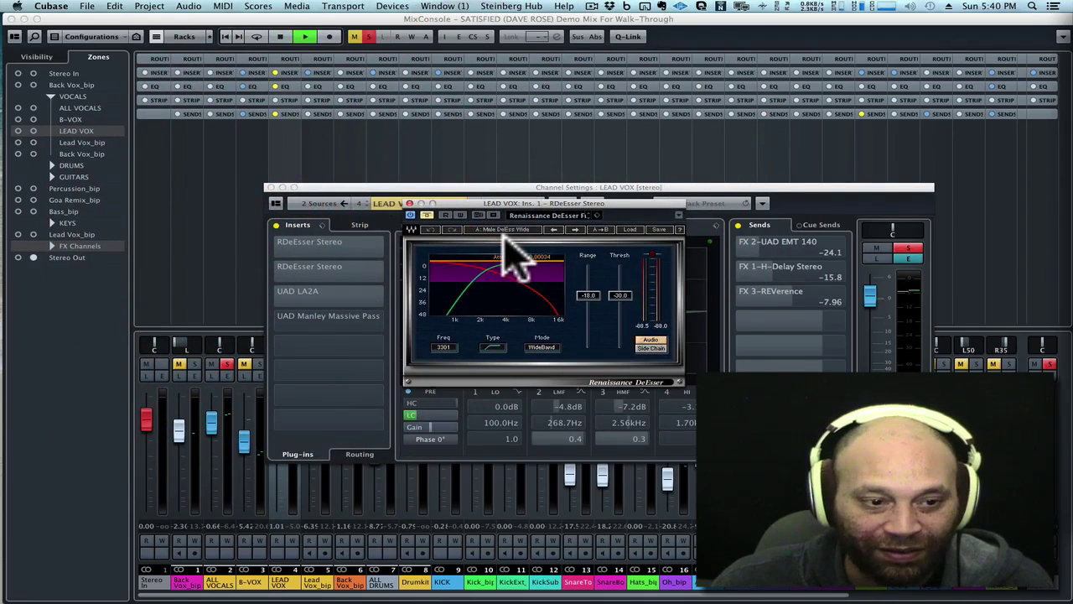
drag(508, 207, 502, 228)
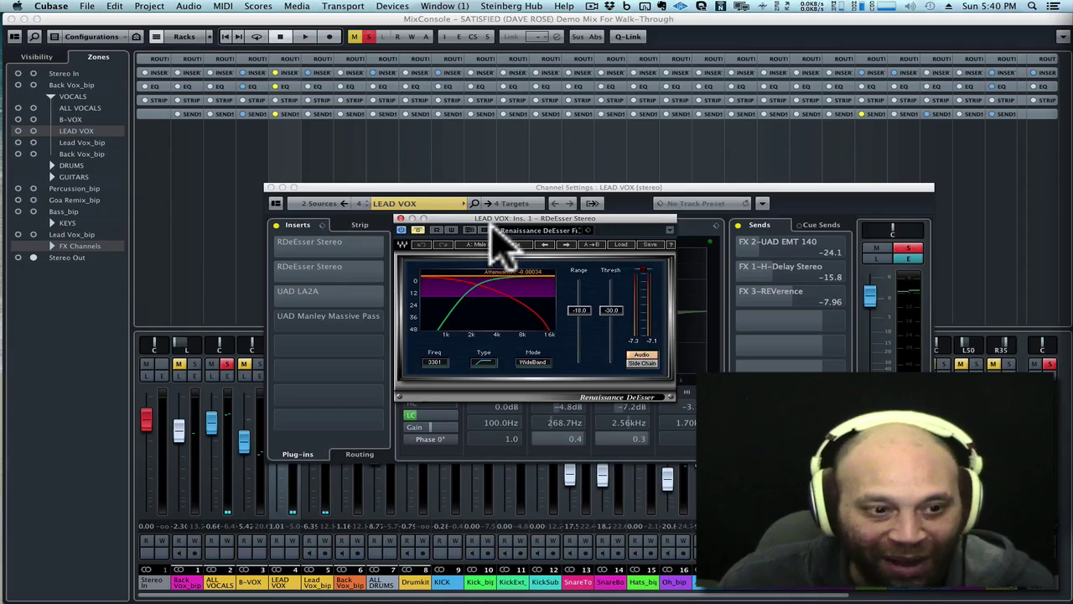
drag(508, 227, 496, 220)
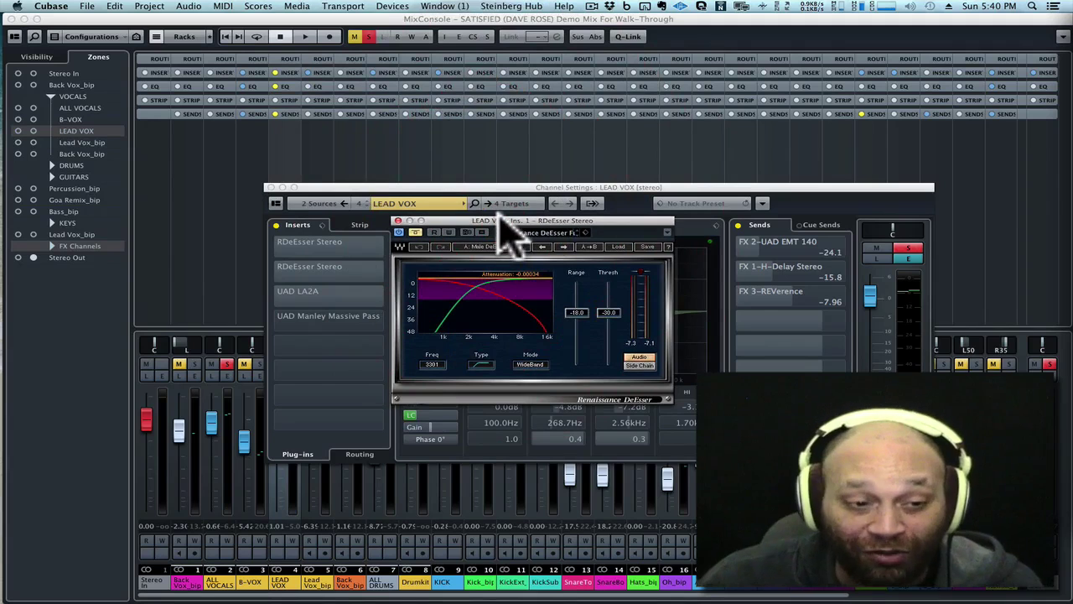
drag(500, 216, 510, 215)
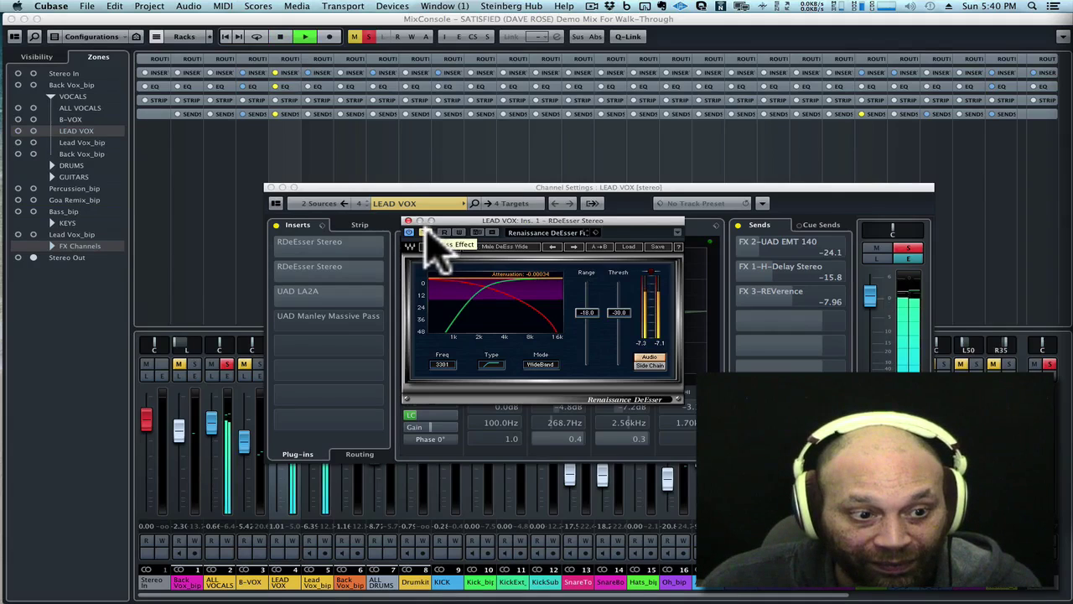
Compare LEAD VOX with the first RDeEsser bypassed and active during playback, leave it active, stop playback, and close the plug-in.
click(427, 237)
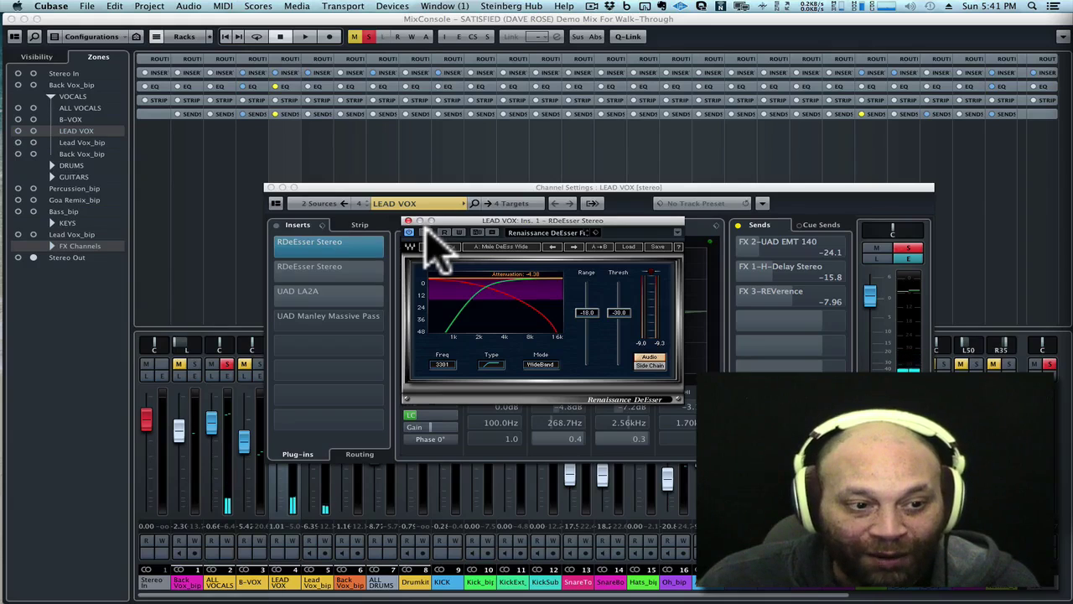
click(426, 237)
key(space)
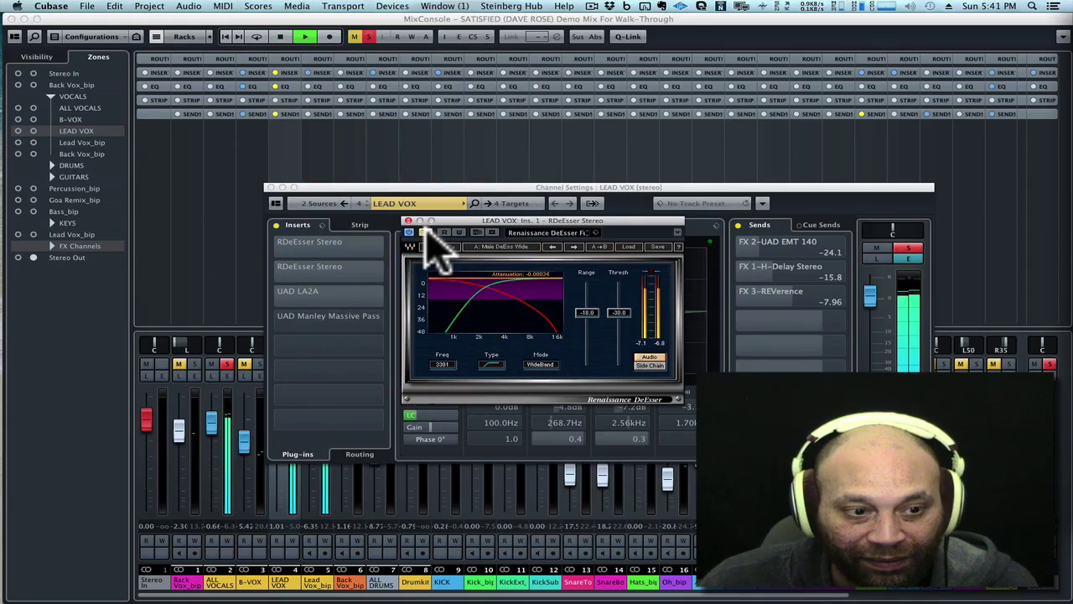
click(432, 247)
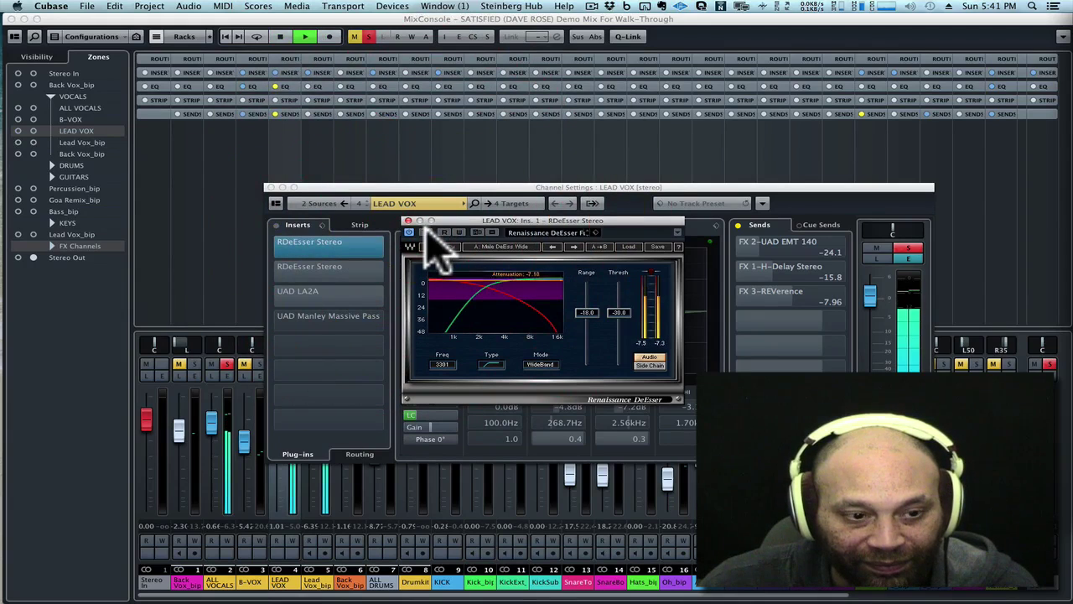
key(space)
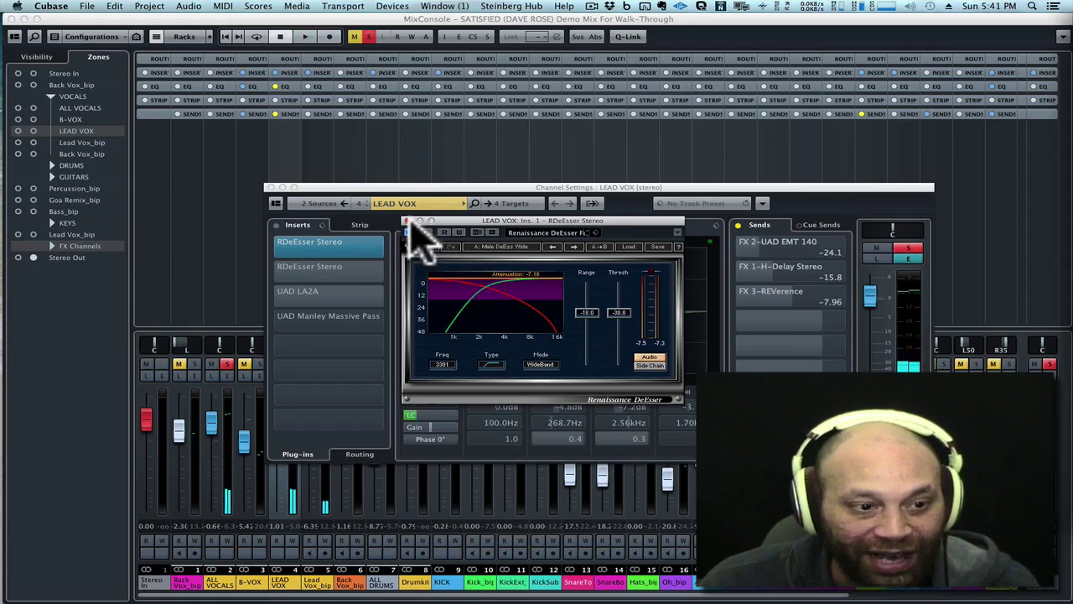
click(409, 220)
Activate the second RDeEsser Stereo insert on LEAD VOX and open it to view its split-mode settings.
click(346, 269)
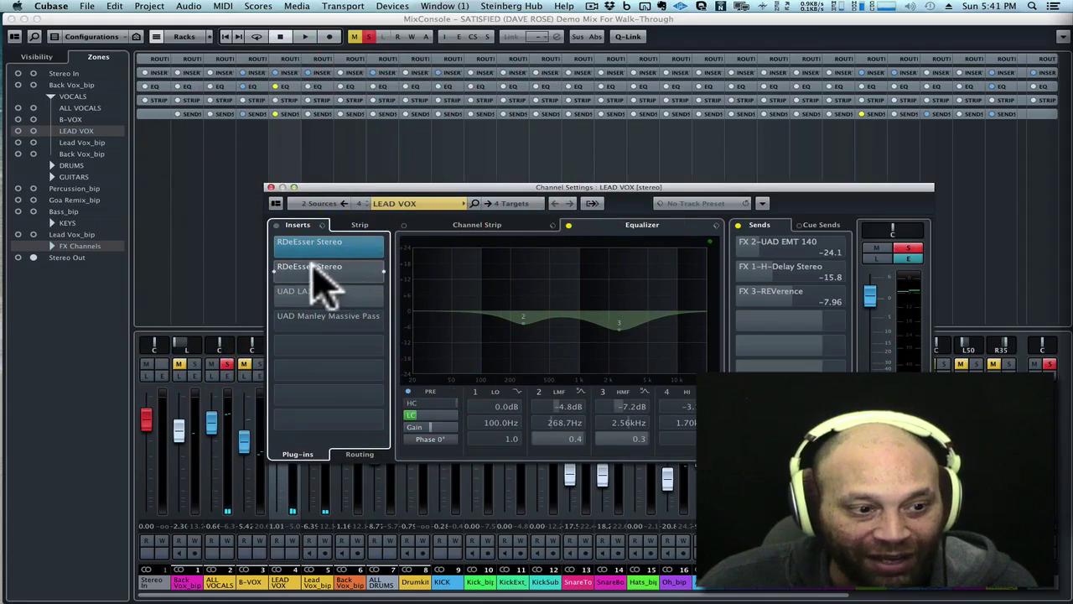
click(325, 268)
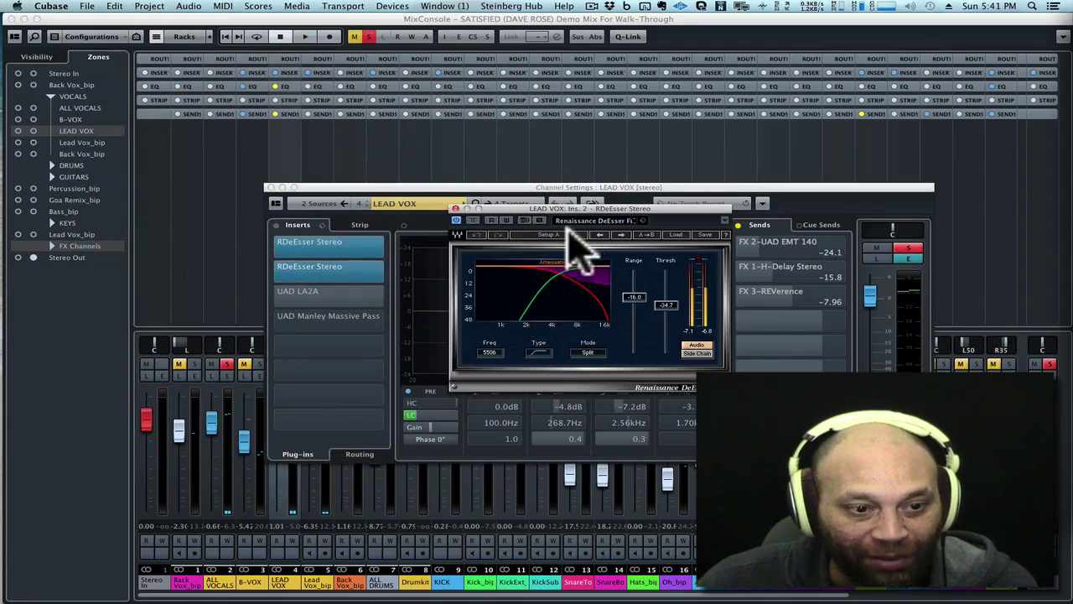
drag(591, 208, 571, 228)
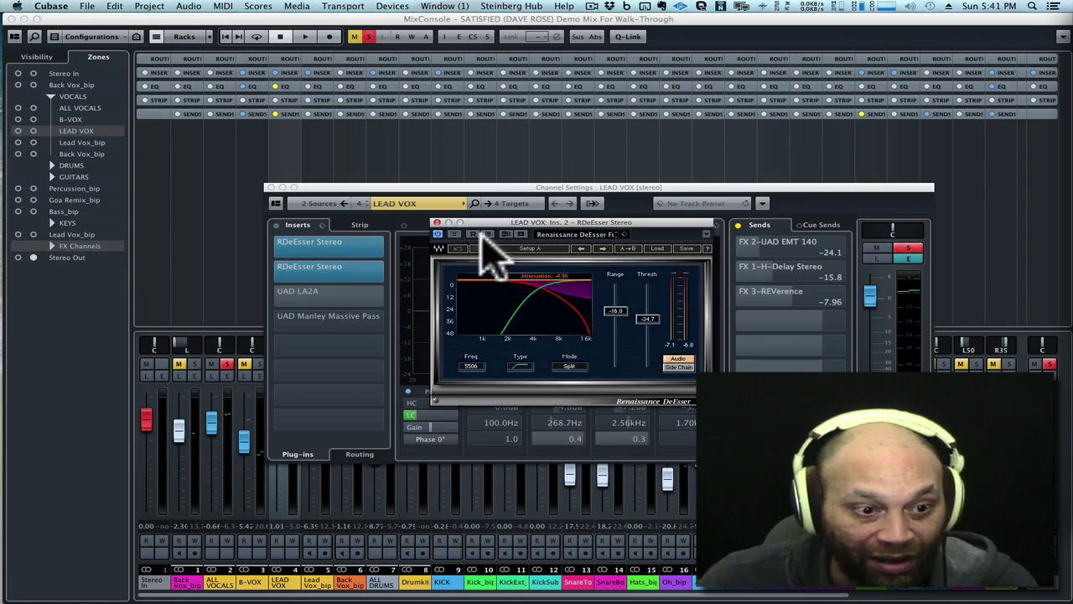
Audition LEAD VOX with the second RDeEsser bypassed and active, leave it active, stop playback, and close the plug-in.
click(455, 235)
key(space)
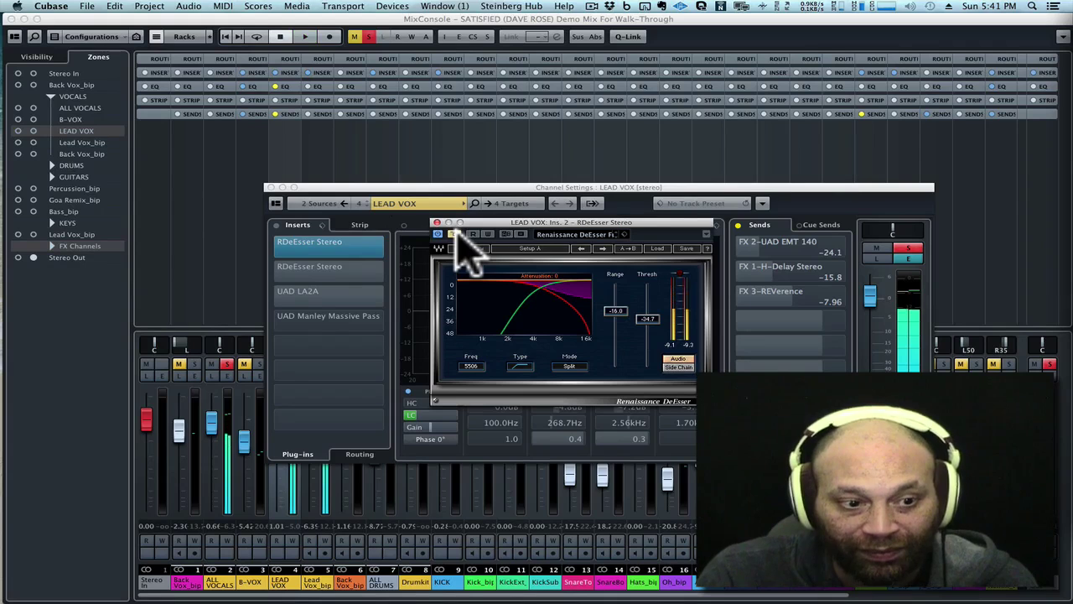
click(457, 238)
key(space)
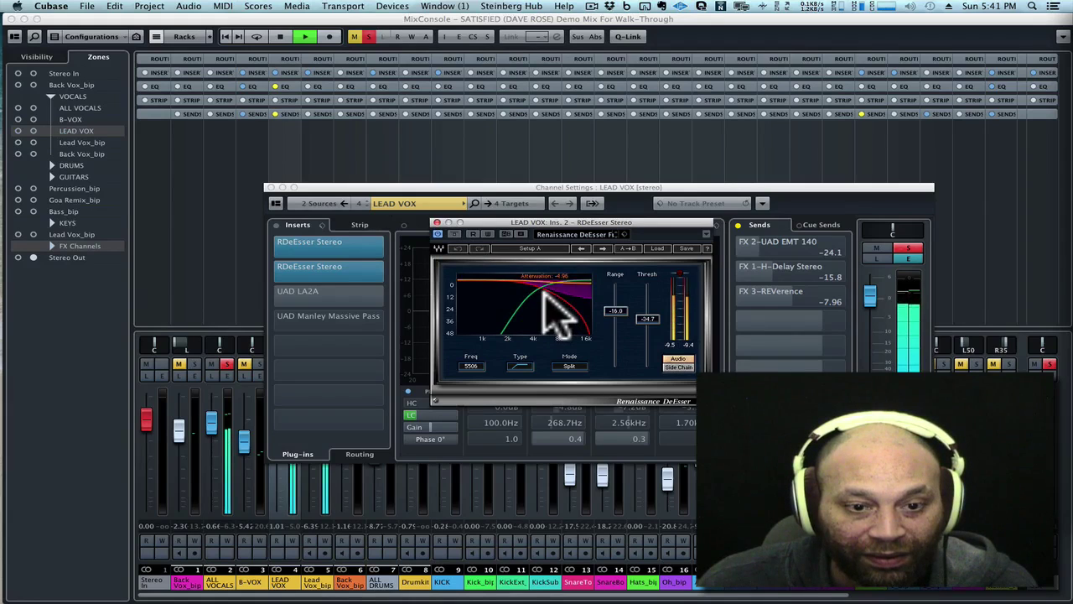
key(space)
drag(495, 221, 433, 231)
click(433, 227)
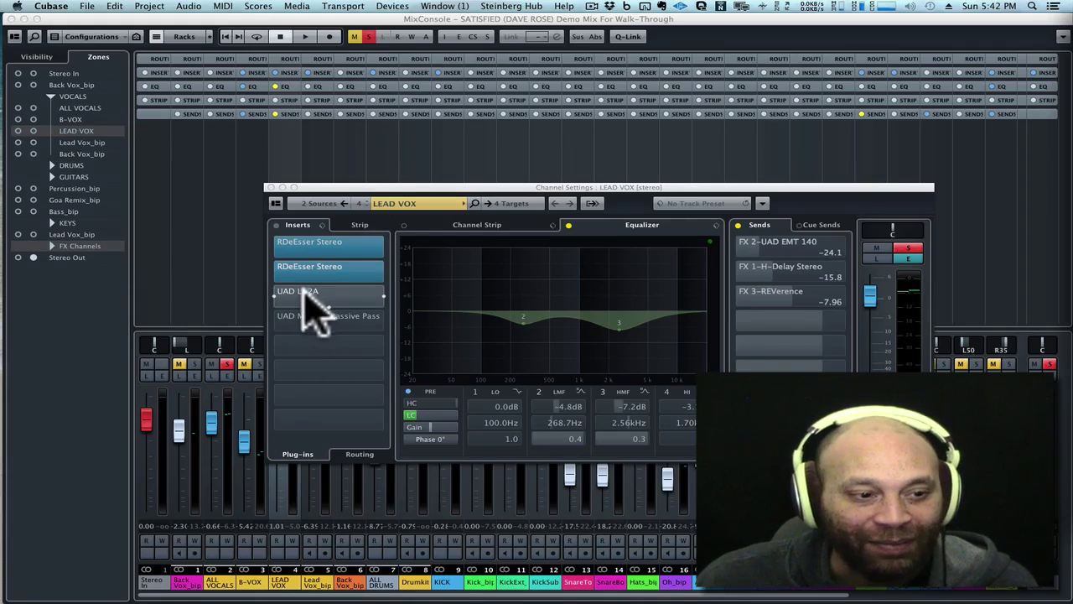
Open the UAD LA2A insert on LEAD VOX, activate it, and compare the compressor bypassed and active during playback.
click(312, 292)
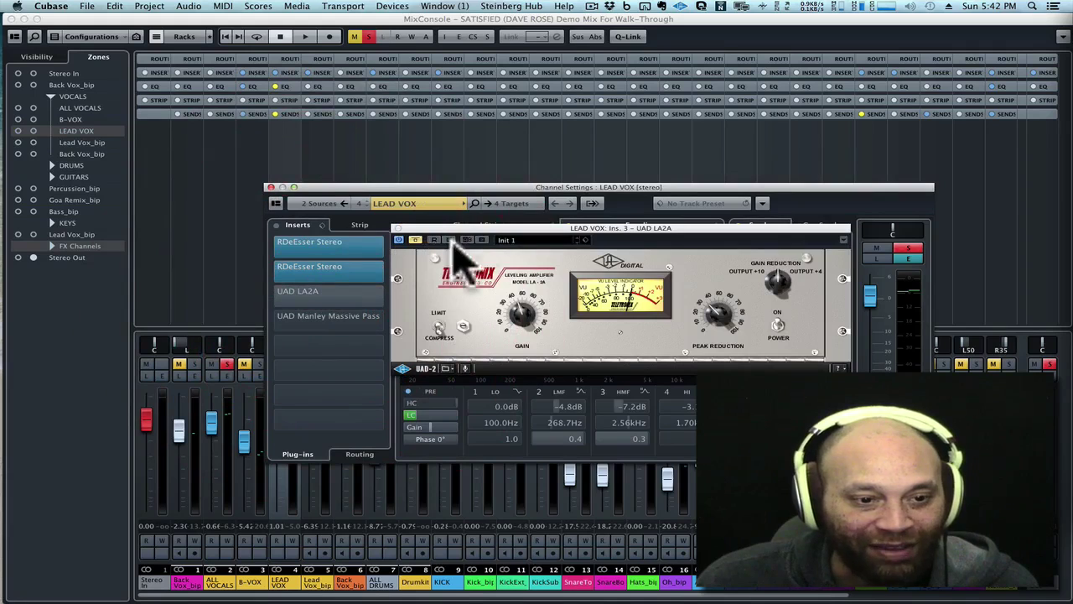
drag(477, 228, 474, 230)
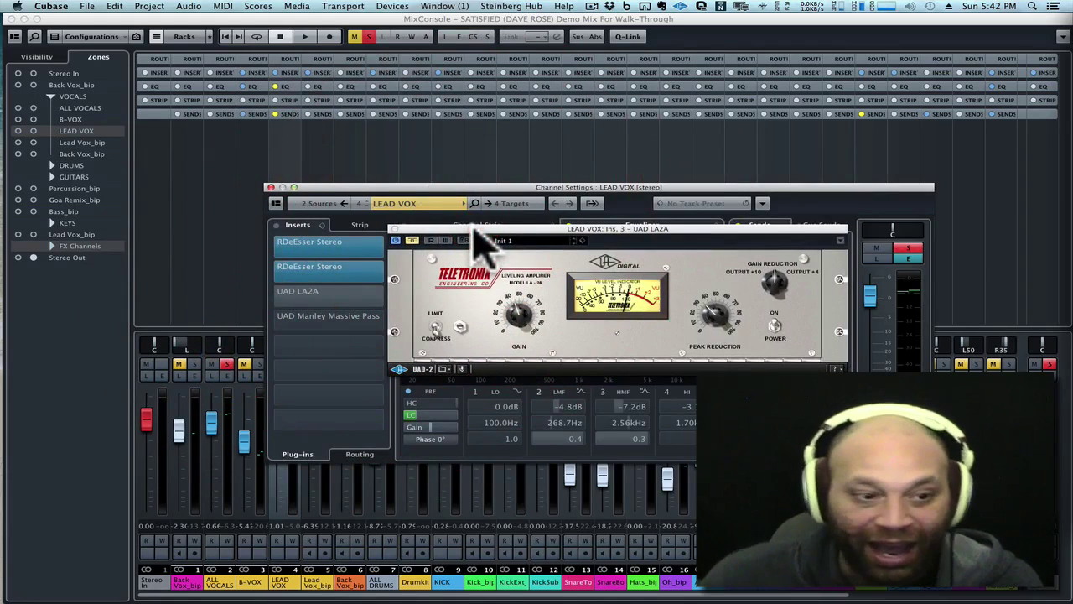
click(417, 252)
key(space)
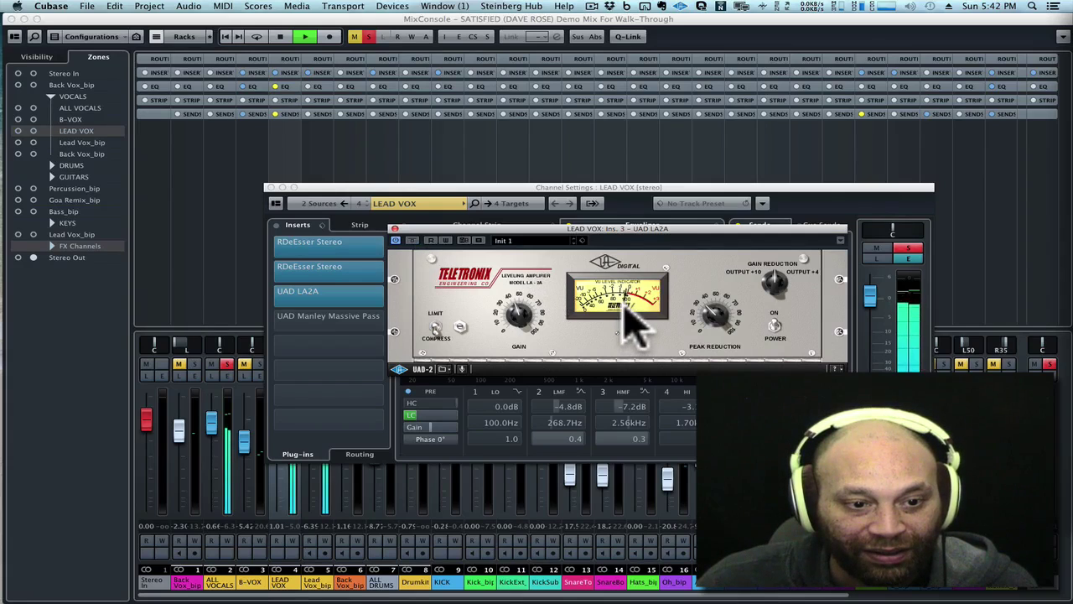
click(412, 242)
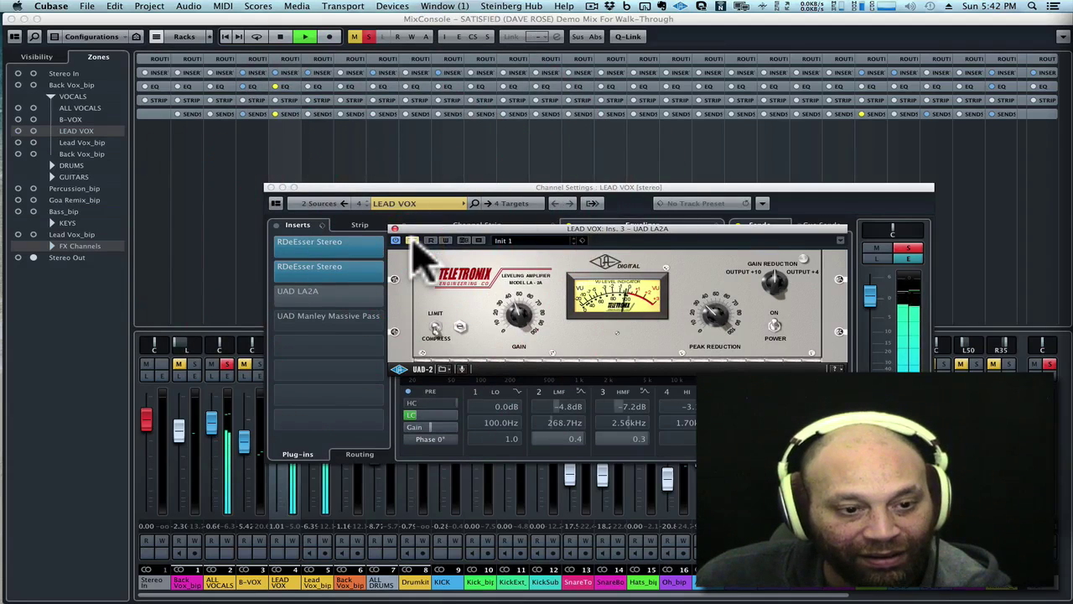
click(412, 242)
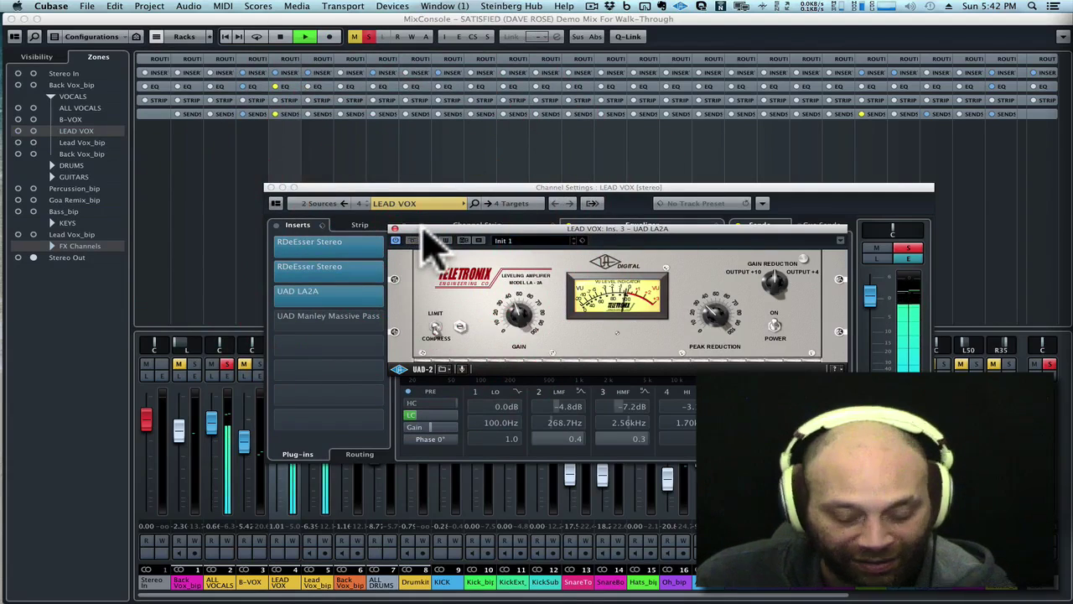
Compare LEAD VOX once more with the UAD LA2A bypassed and active, leave it active, stop playback, and close the plug-in.
key(space)
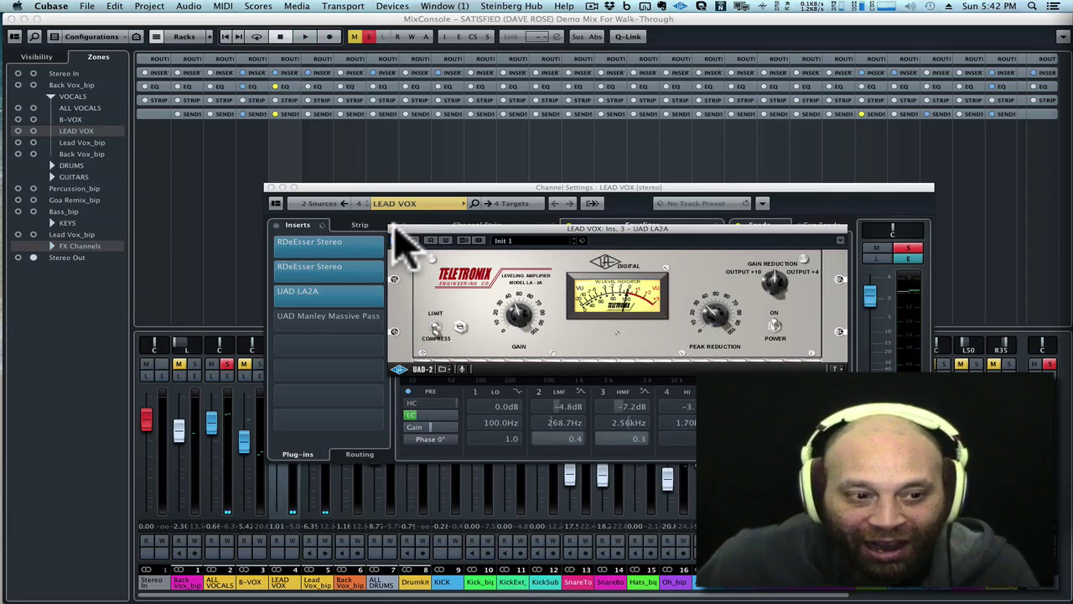
click(412, 248)
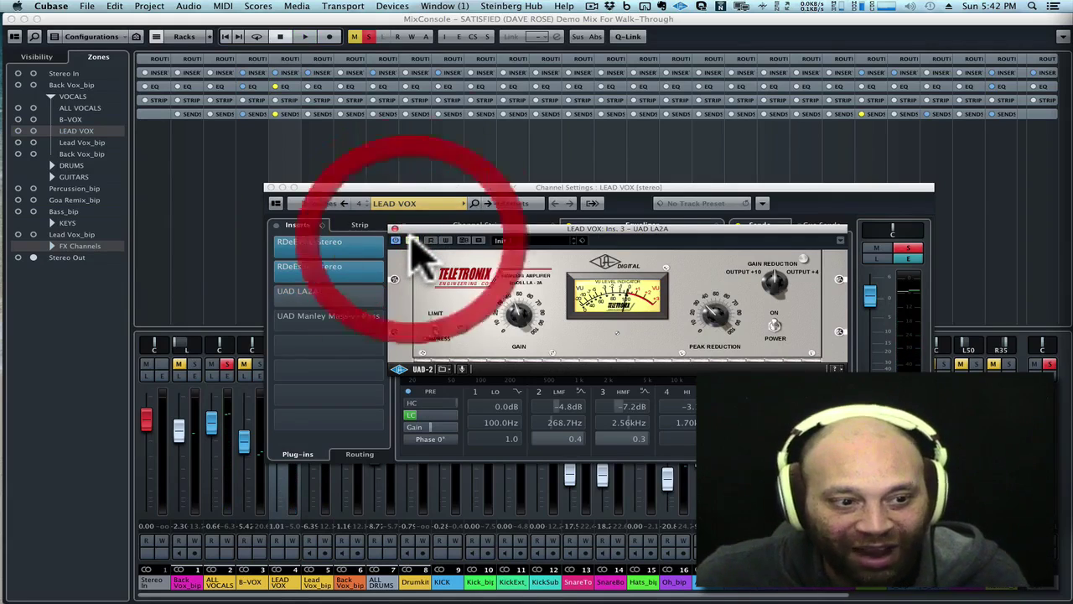
key(space)
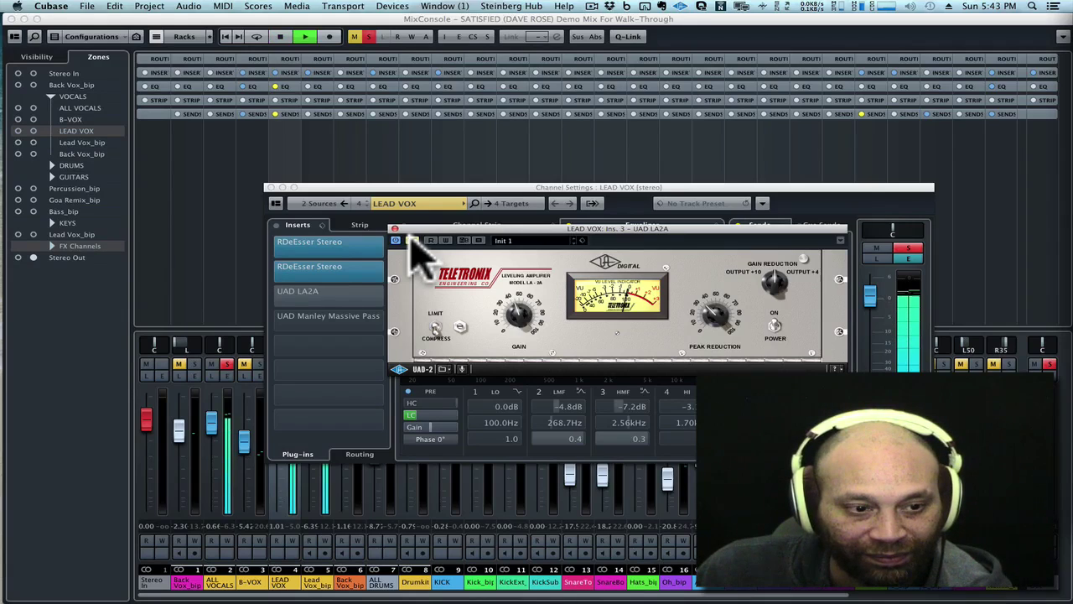
click(411, 242)
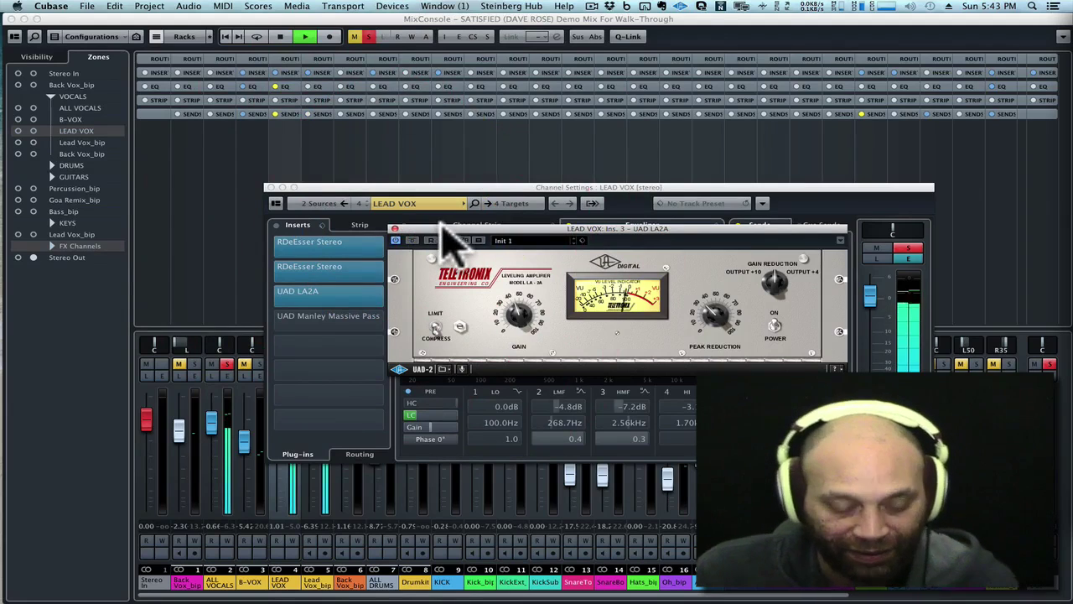
click(394, 228)
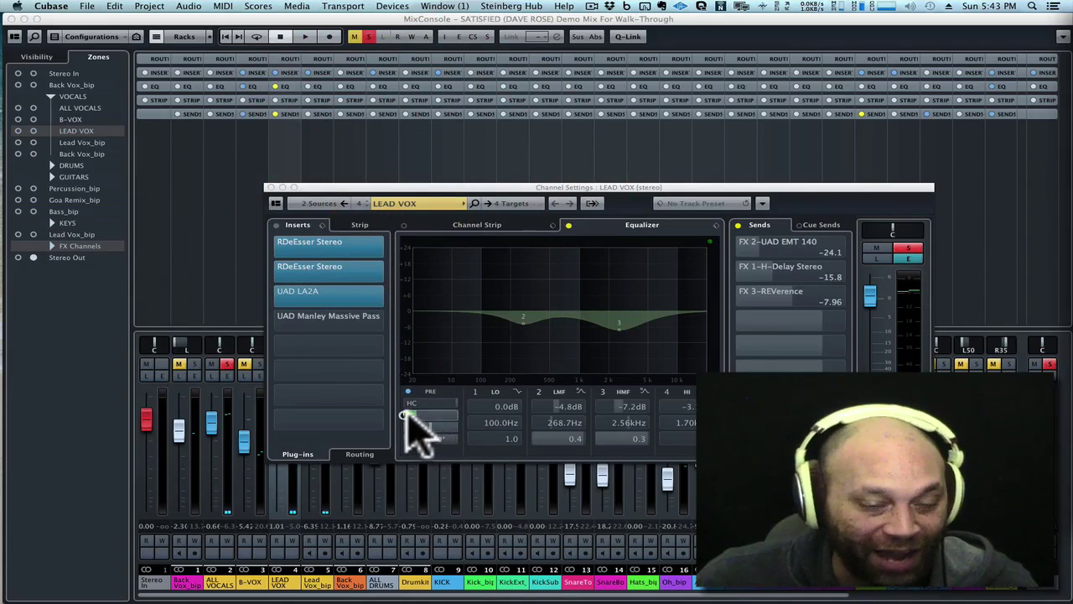
Re-enable the bypassed equalizer on LEAD VOX, comparing the vocal with the EQ off and on, leave it active, and stop playback.
click(406, 417)
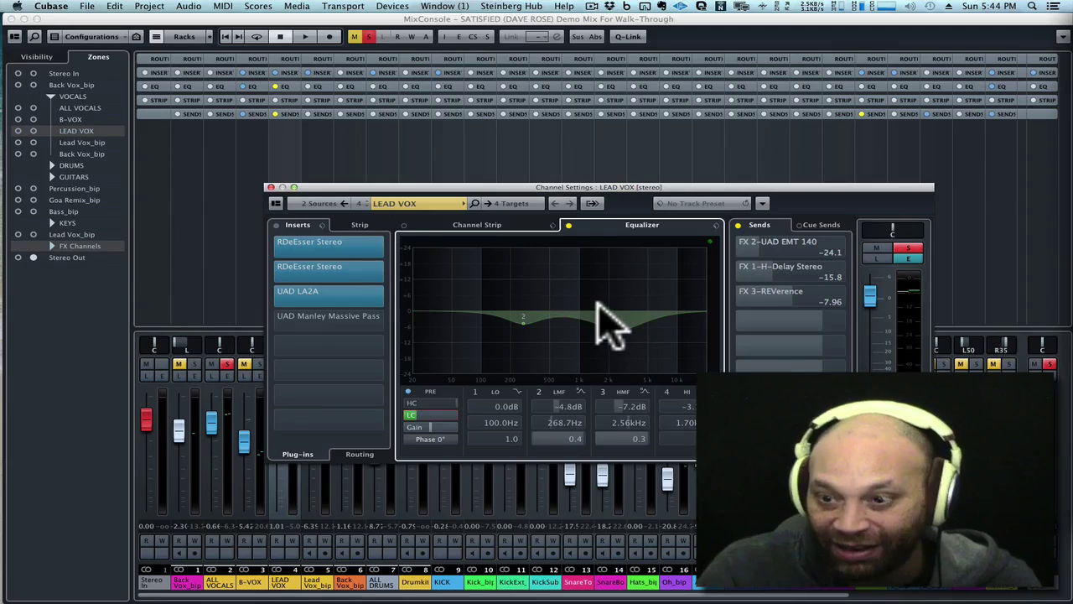
key(space)
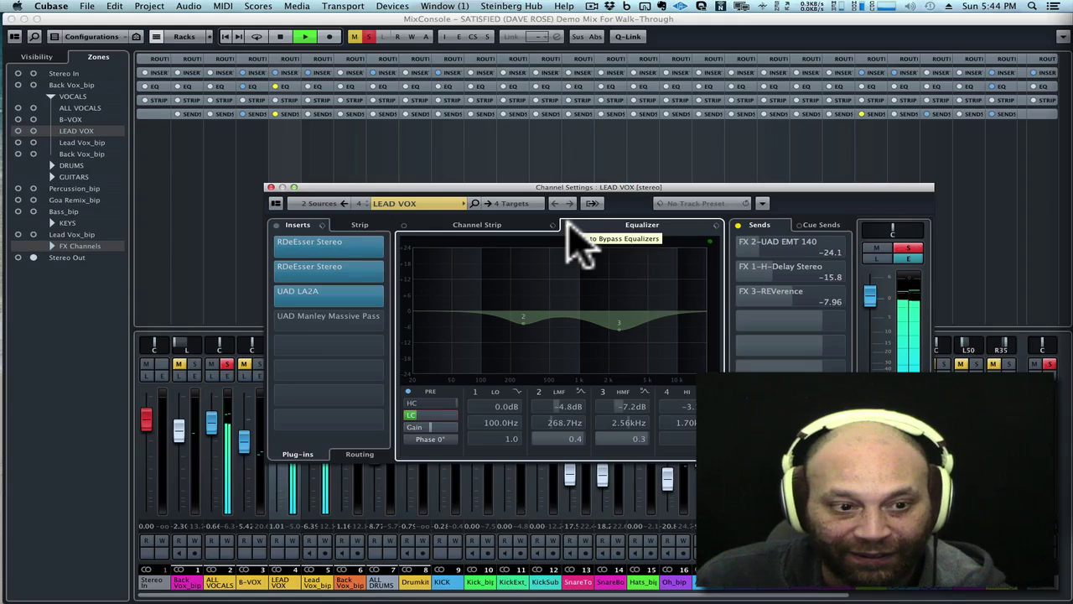
click(569, 224)
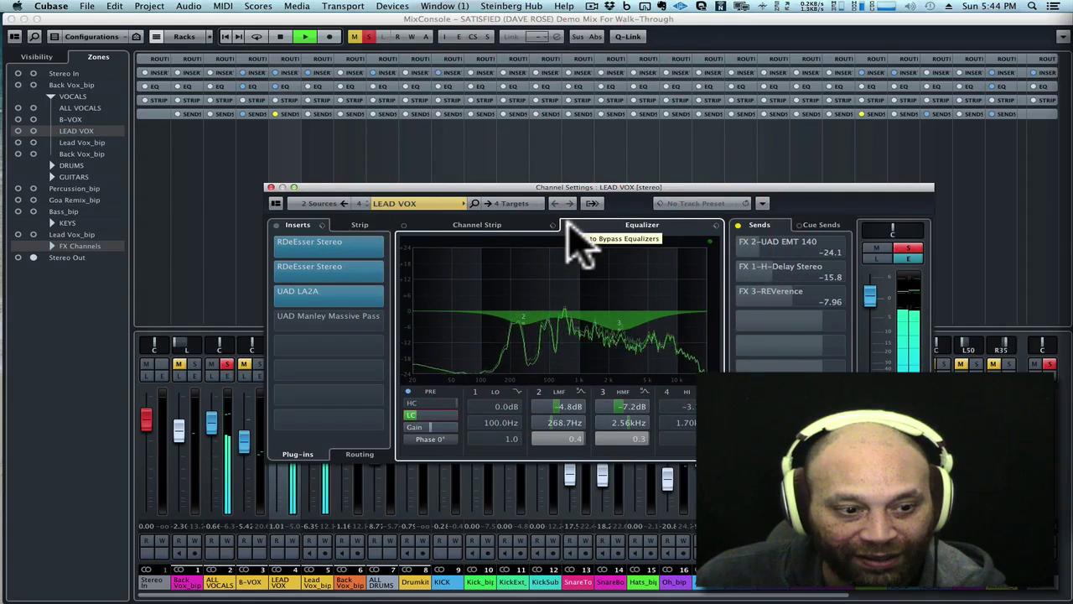
key(space)
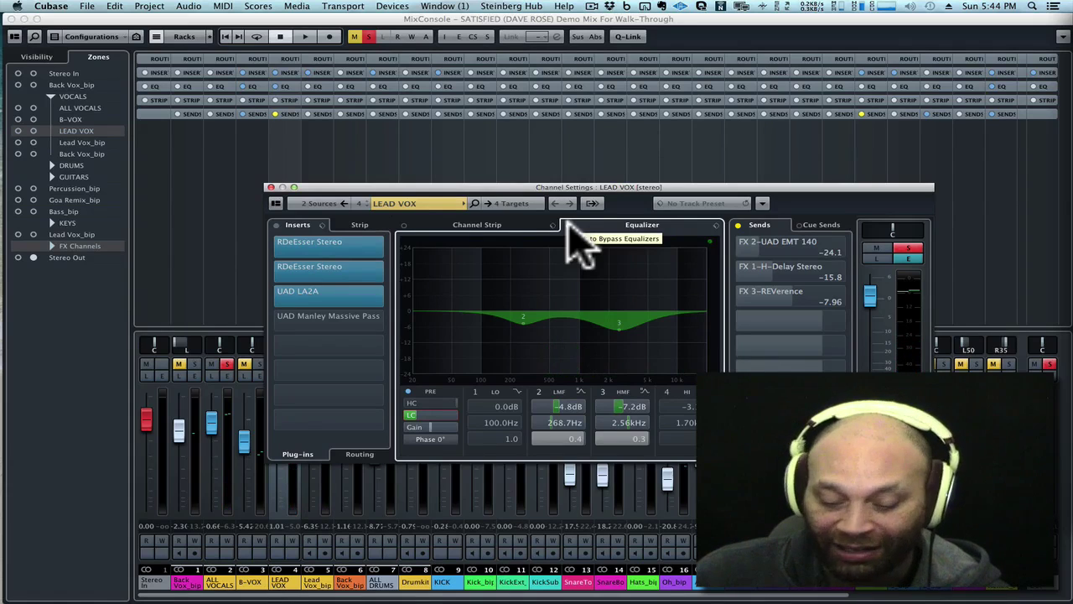
click(568, 224)
key(space)
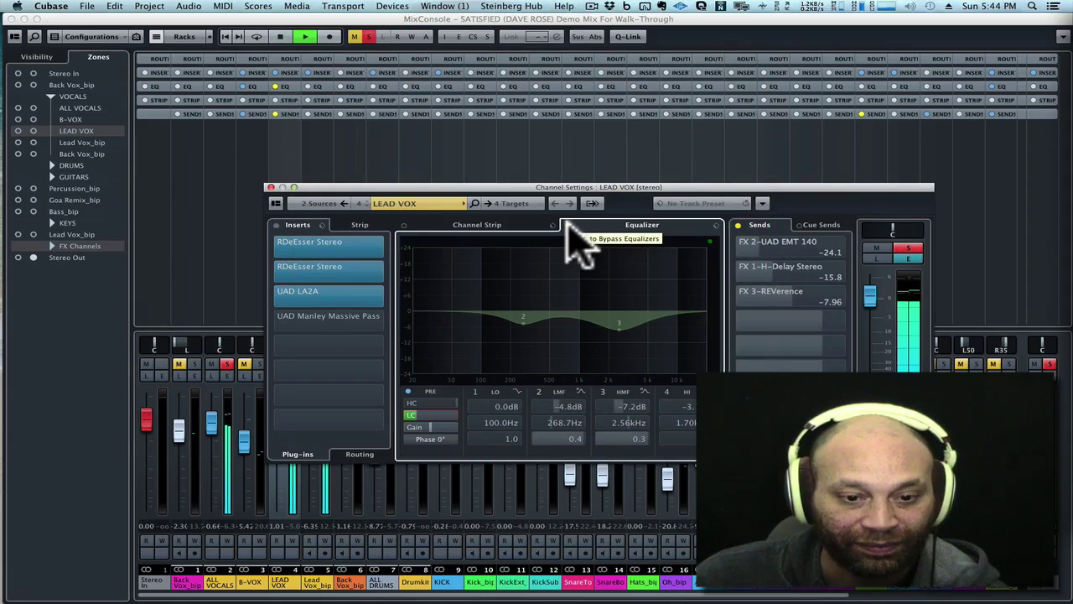
click(568, 224)
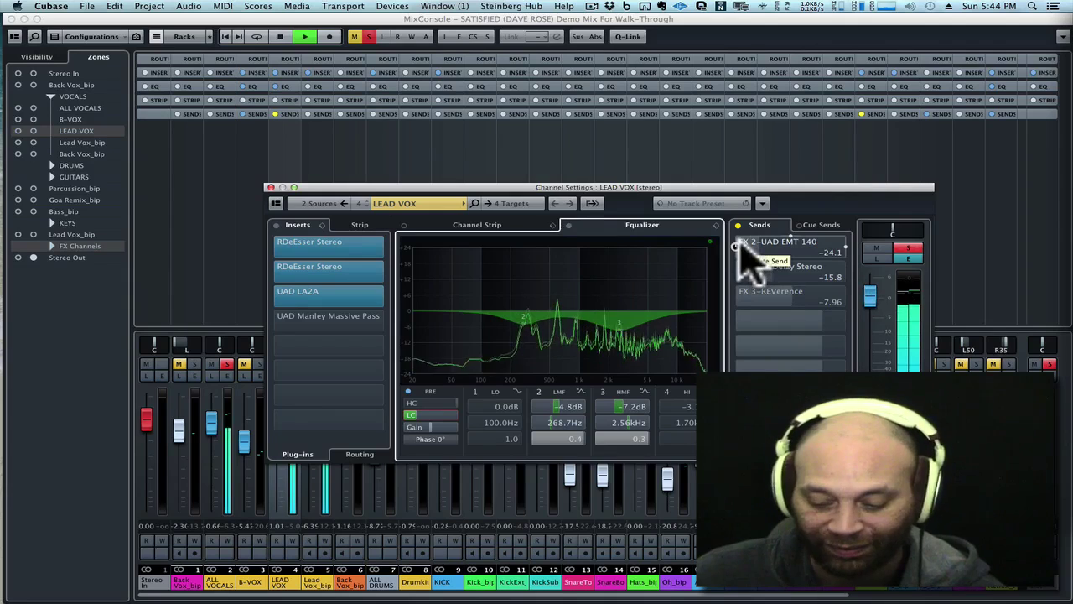
key(space)
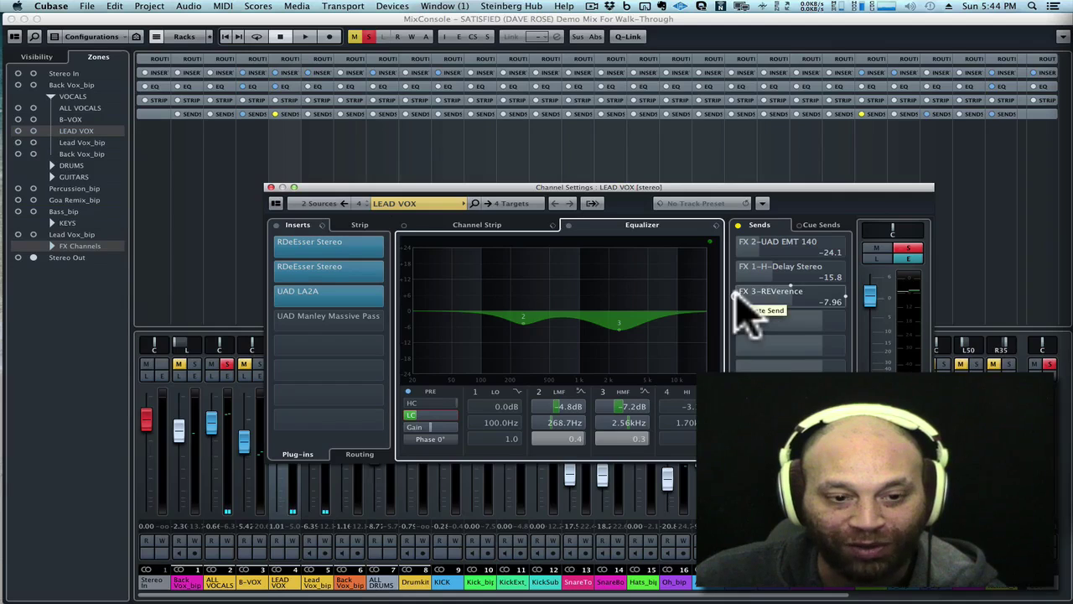
Activate the FX 3-REVerence send on LEAD VOX and compare it off and on during playback, leaving it active.
click(735, 294)
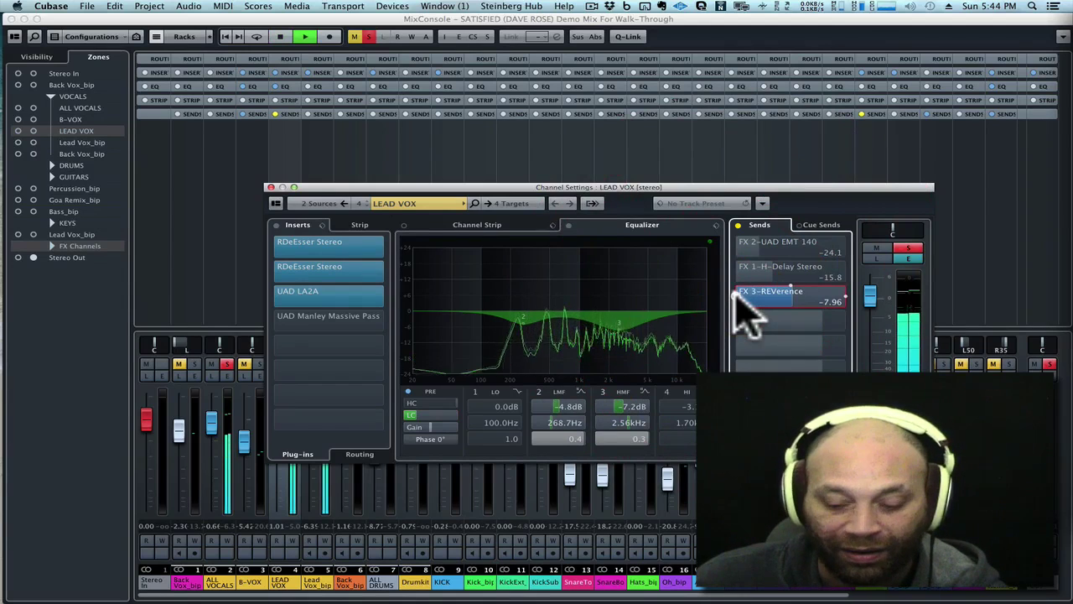
click(736, 297)
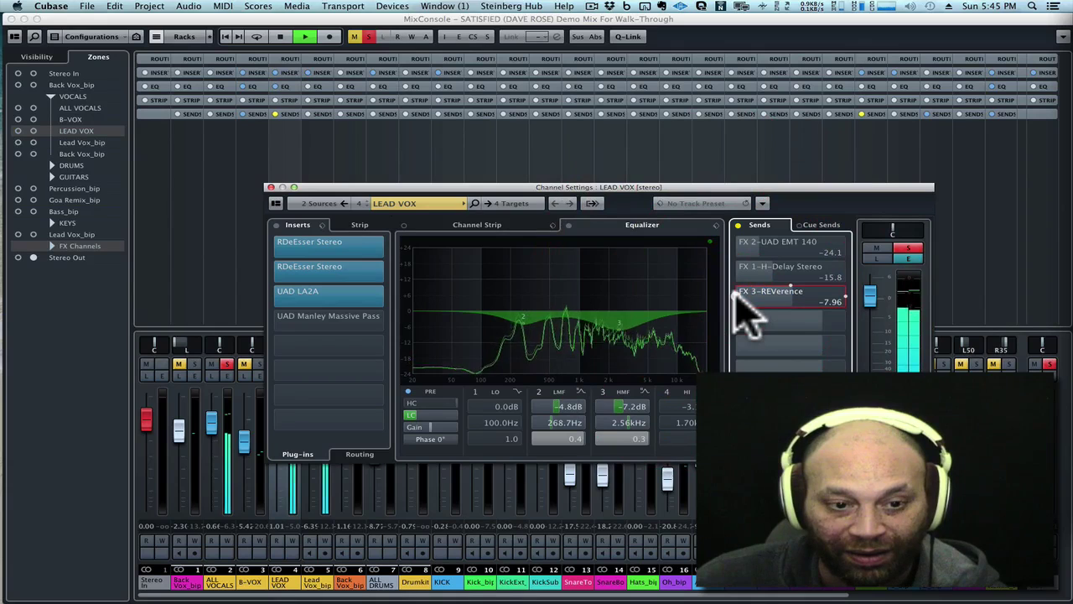
click(736, 296)
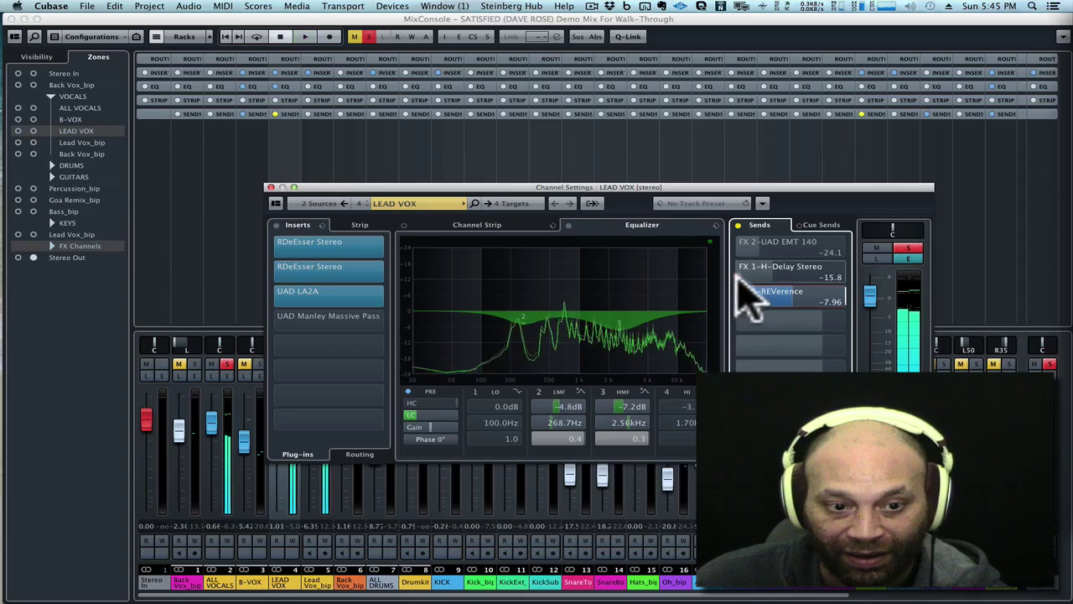
Activate the FX 1-H-Delay Stereo send on LEAD VOX, audition the vocal with the delay, and stop playback.
click(736, 275)
key(space)
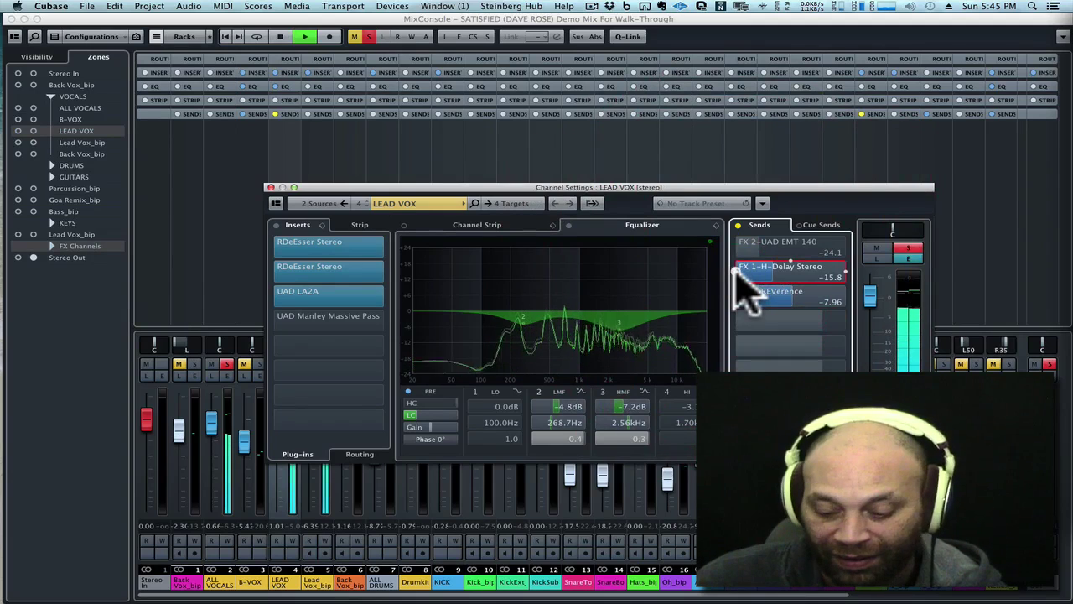
click(736, 275)
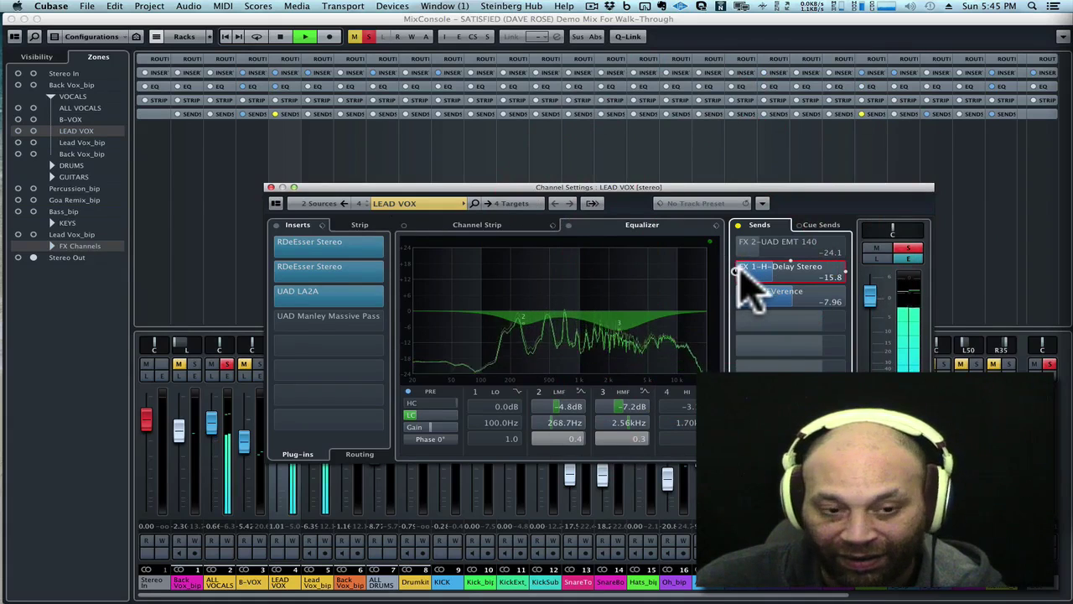
key(space)
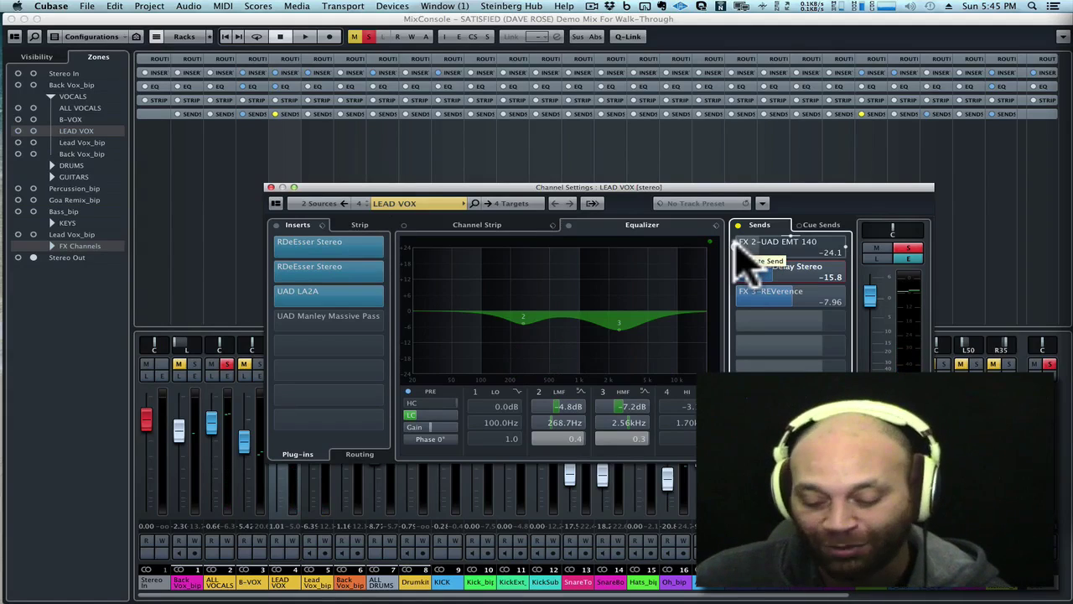
Activate the FX 2-UAD EMT 140 send on LEAD VOX during playback, stop, and lift the bypass on the whole sends section.
key(space)
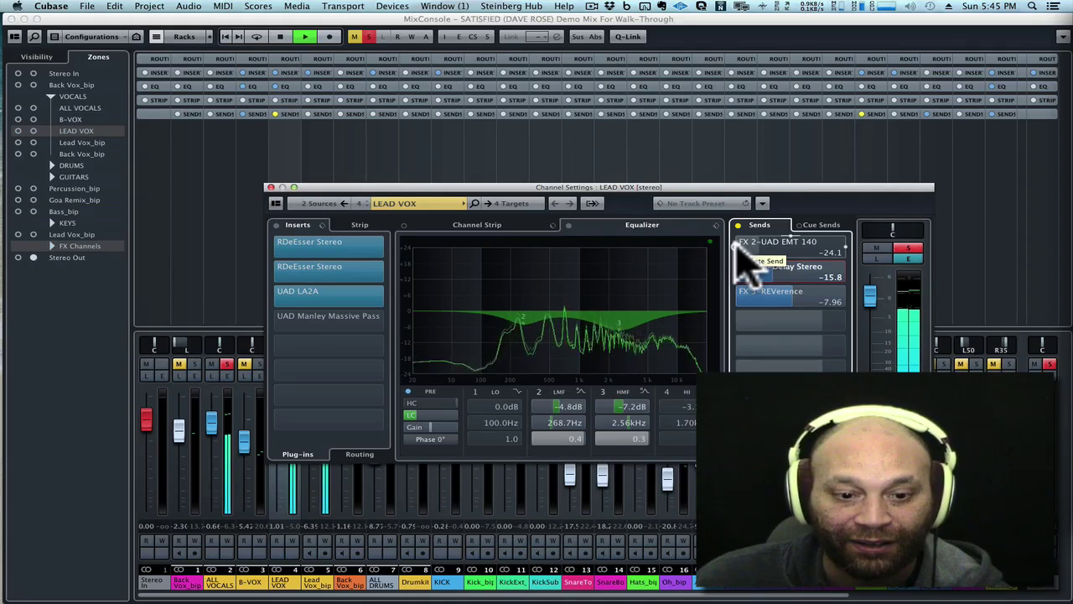
click(738, 244)
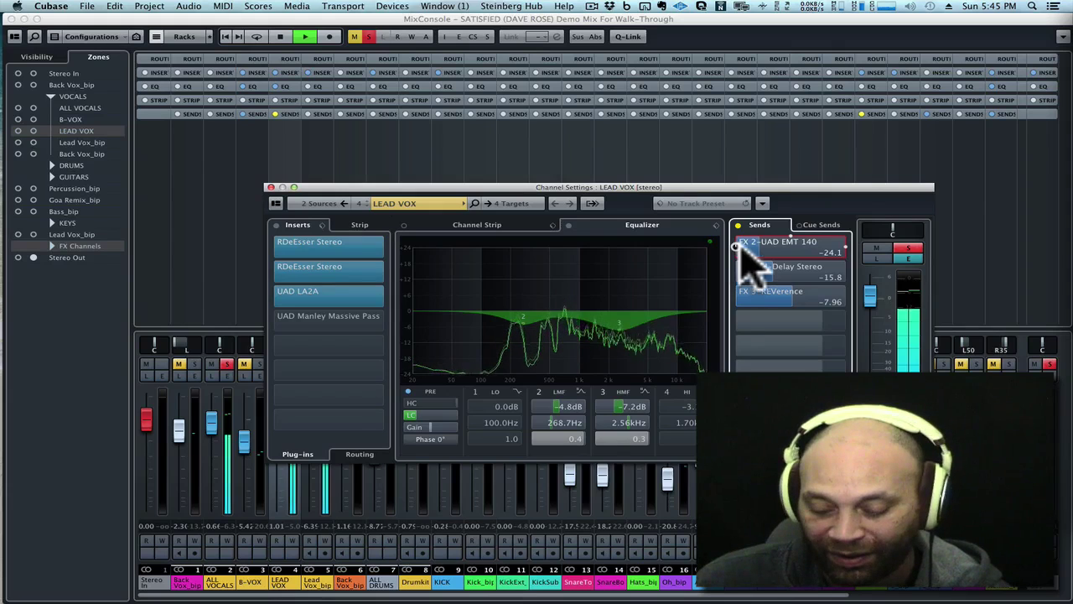
key(space)
click(735, 220)
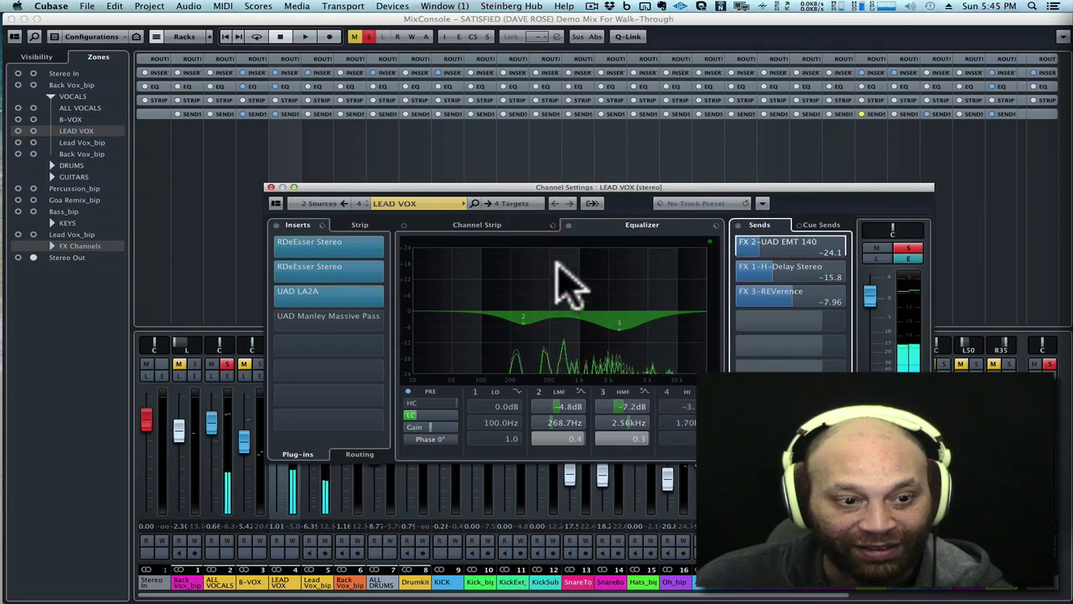
Bypass the equalizer, inserts and sends on LEAD VOX and play the unprocessed vocal briefly for comparison.
click(569, 224)
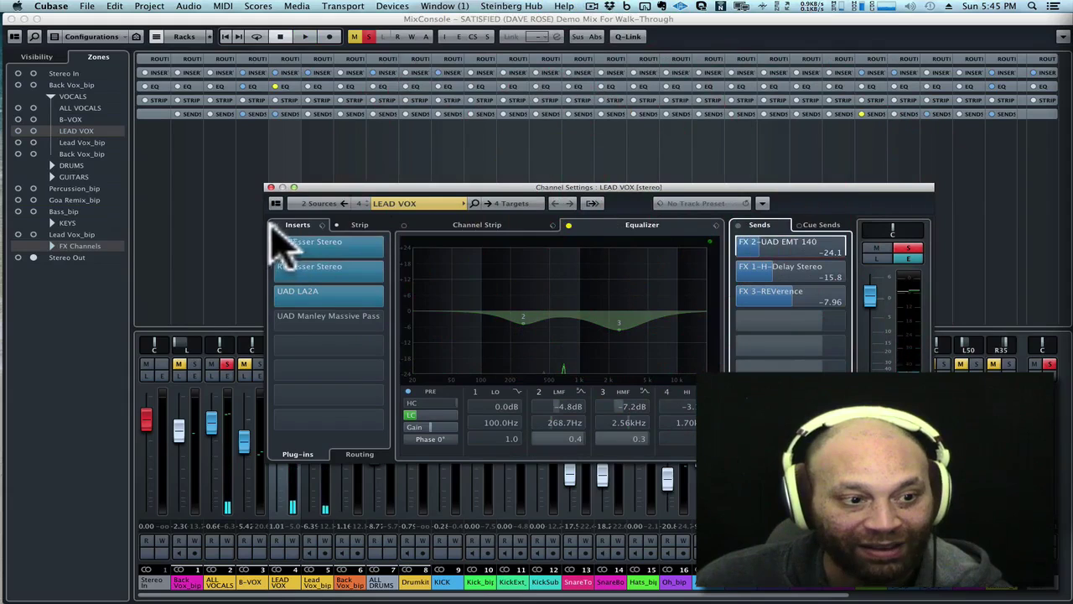
click(278, 224)
key(space)
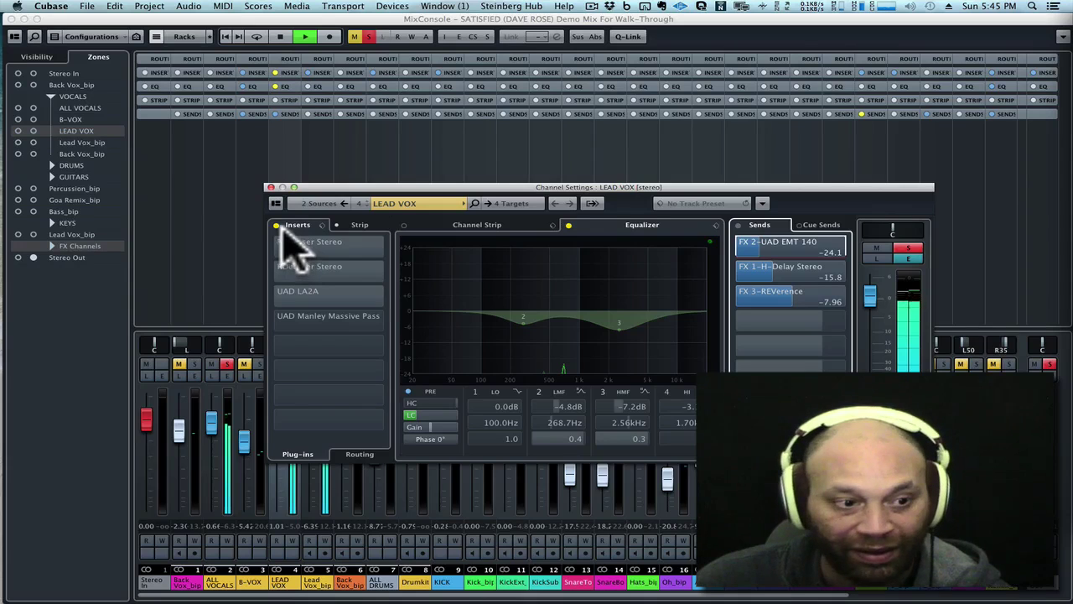
key(space)
click(277, 225)
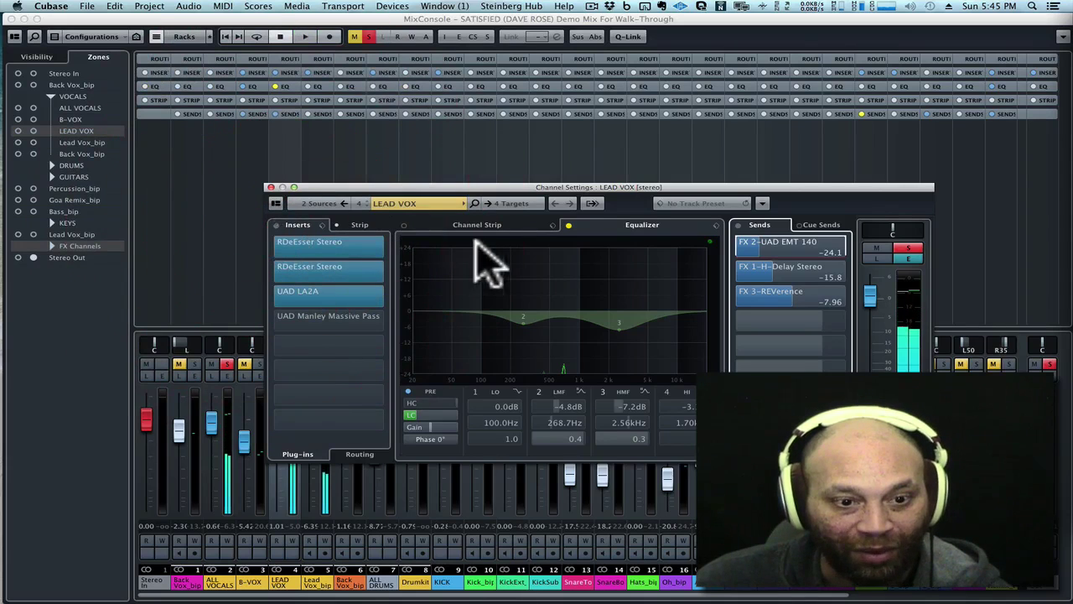
click(739, 224)
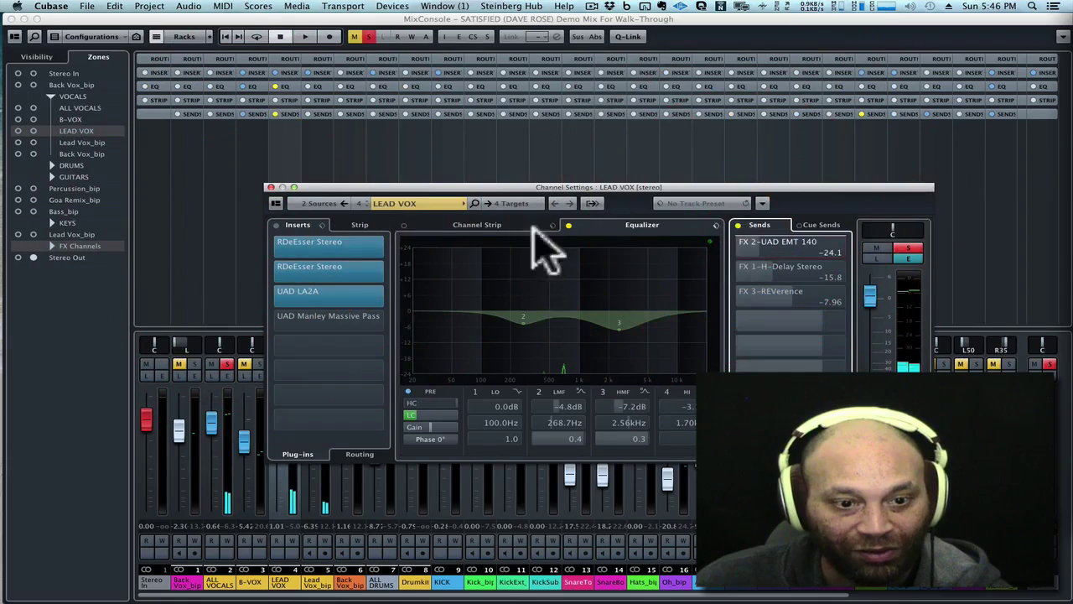
click(277, 224)
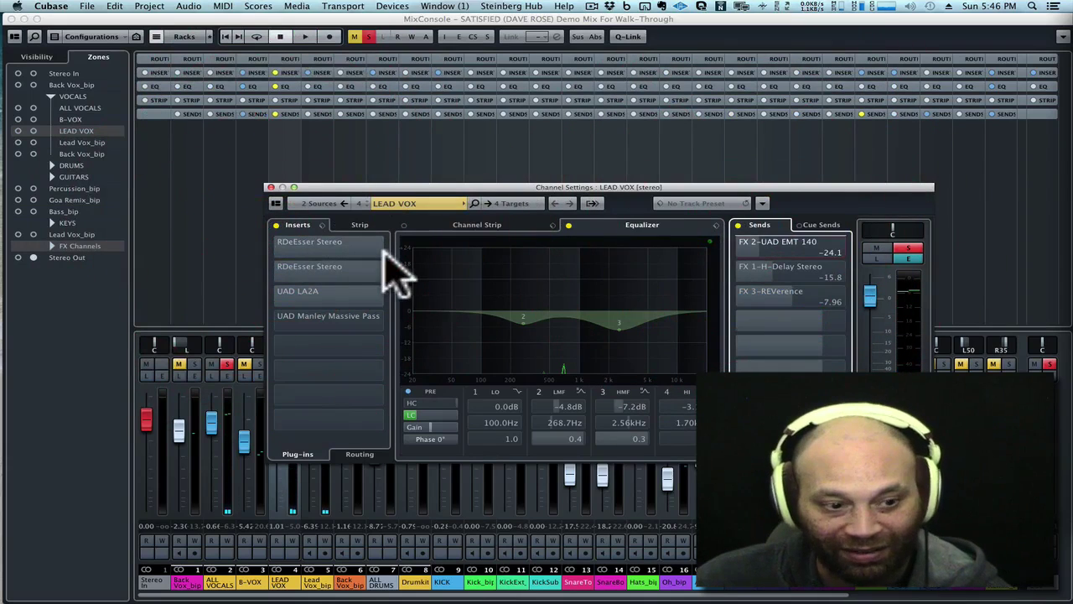
key(space)
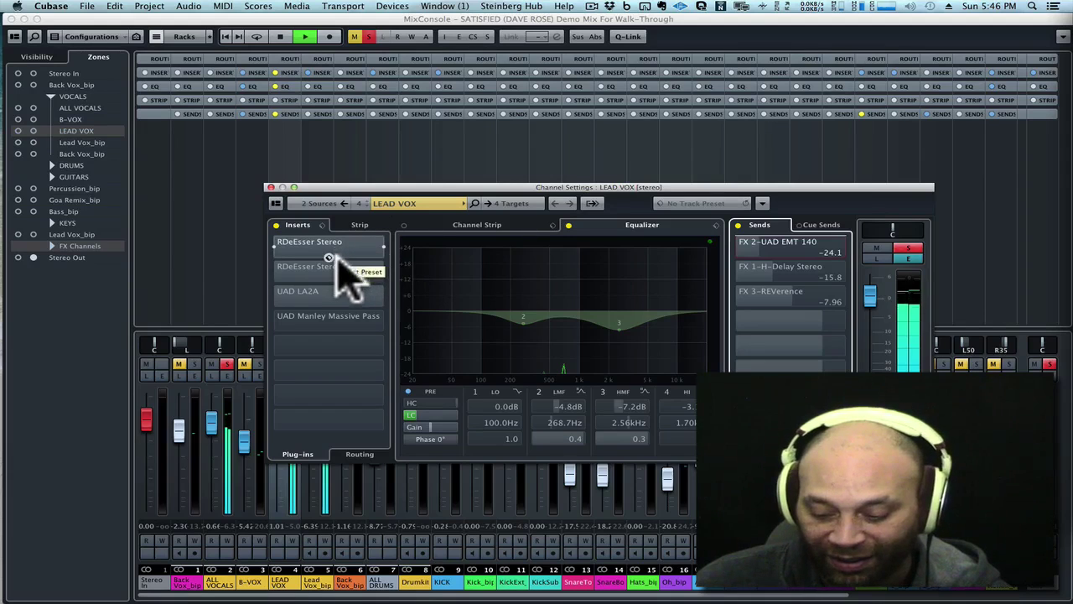
key(space)
Re-enable the inserts, equalizer and sends on LEAD VOX and audition the fully processed vocal, moving the channel settings window aside.
click(277, 226)
click(569, 226)
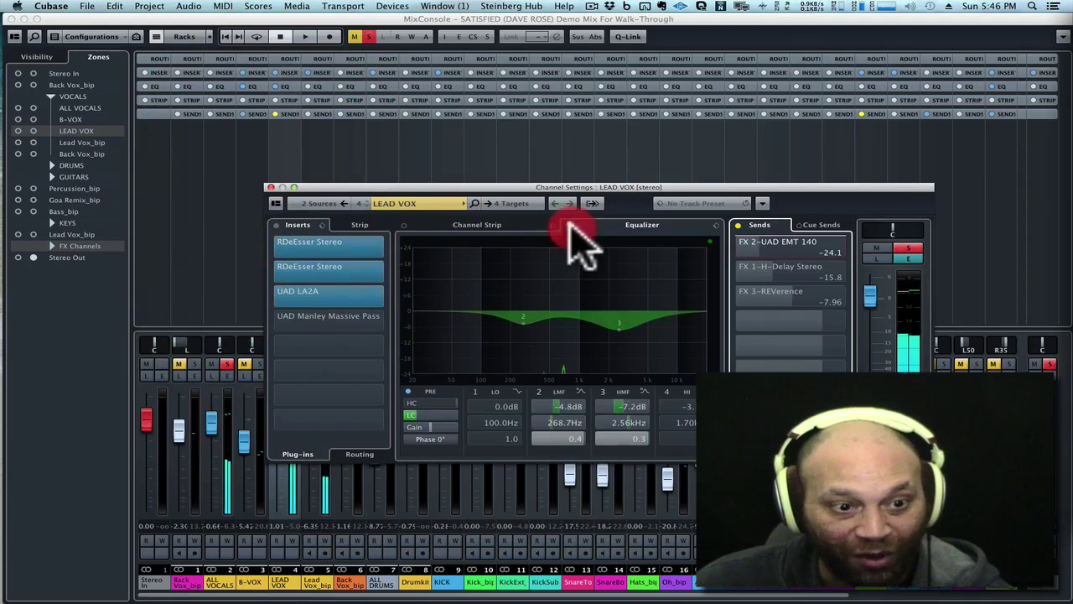
click(739, 227)
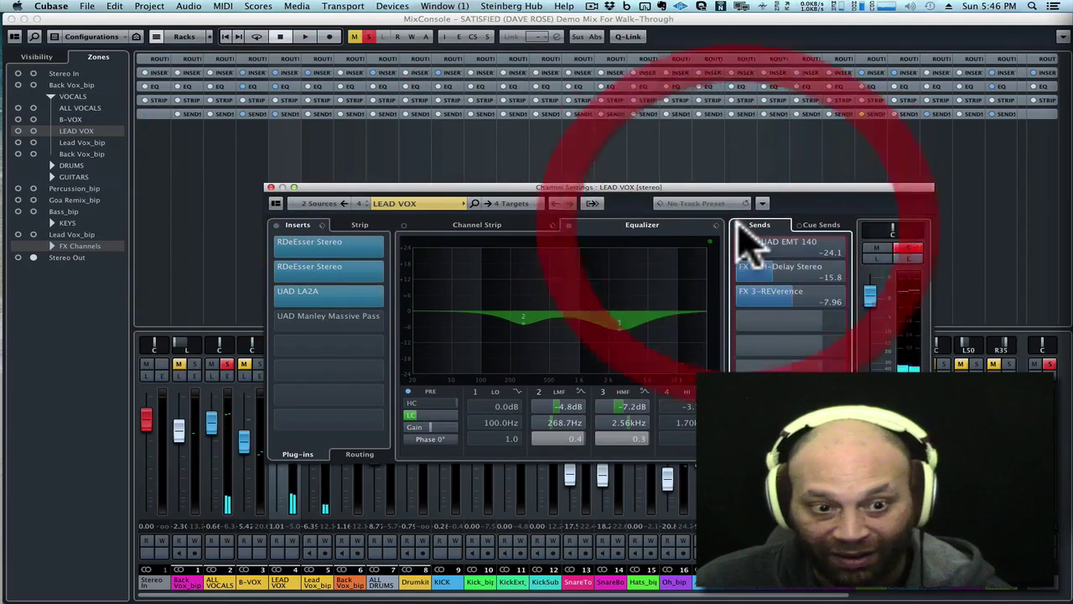
key(space)
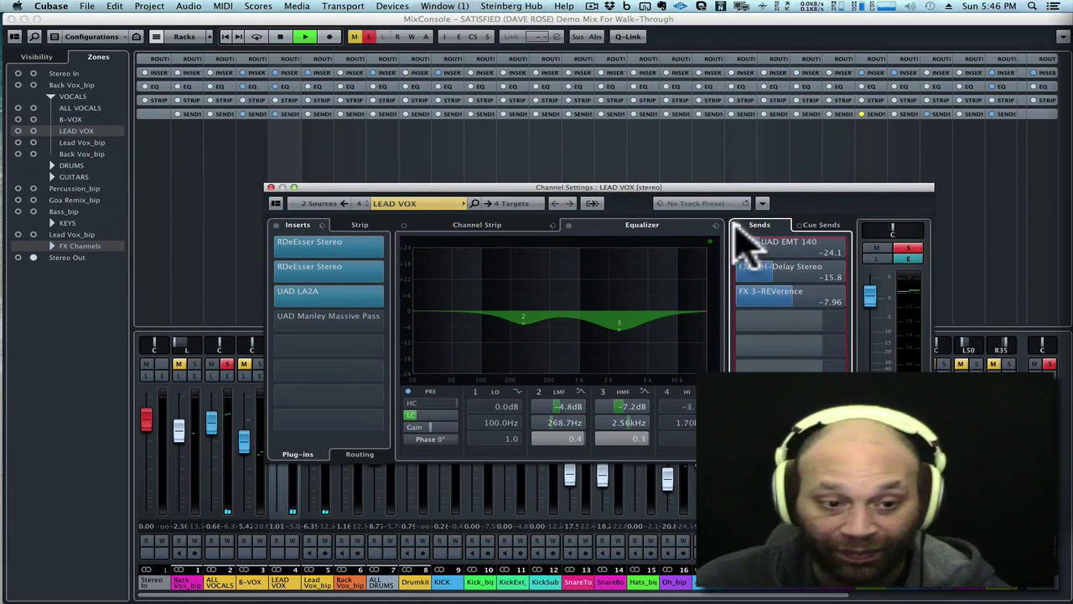
drag(702, 185, 689, 174)
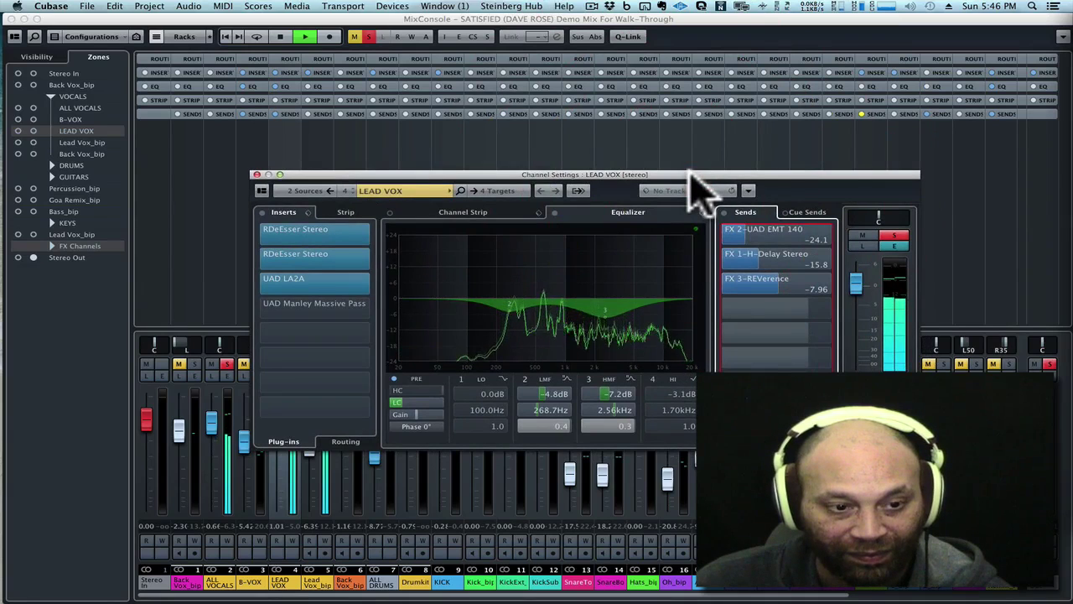
drag(691, 174, 671, 176)
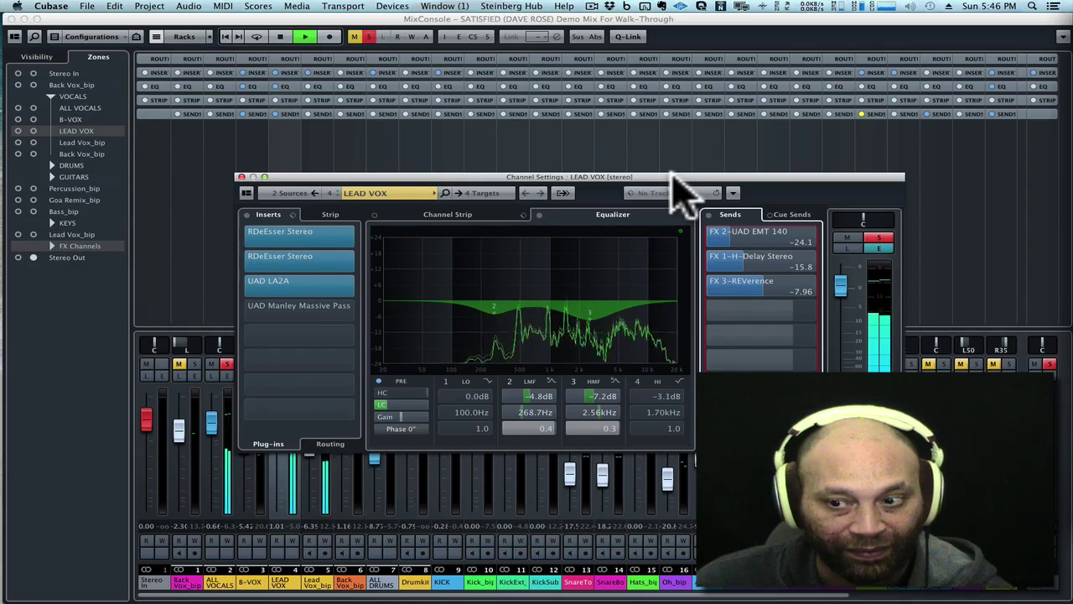
key(space)
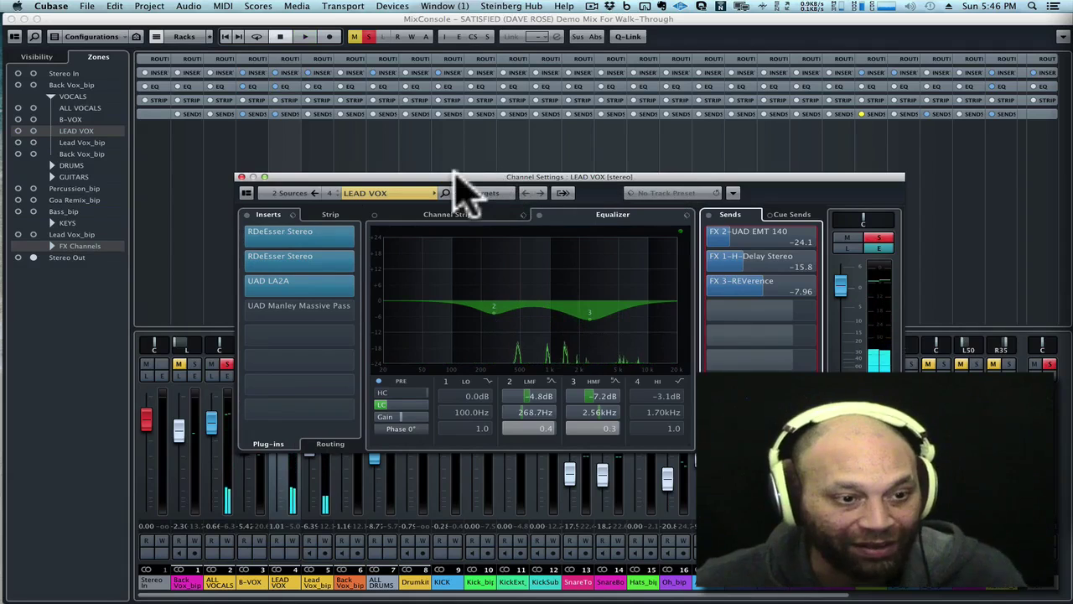
drag(458, 184, 445, 180)
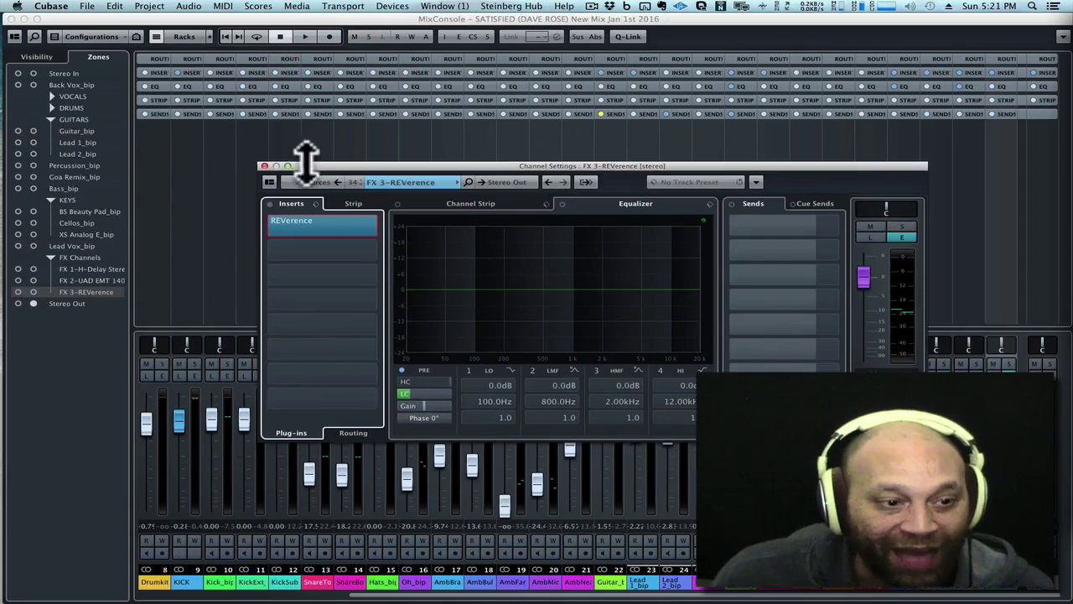
Close the FX 3-REVerence channel settings, start playback, and collapse the FX Channels, GUITARS and KEYS groups in the channel list.
click(262, 166)
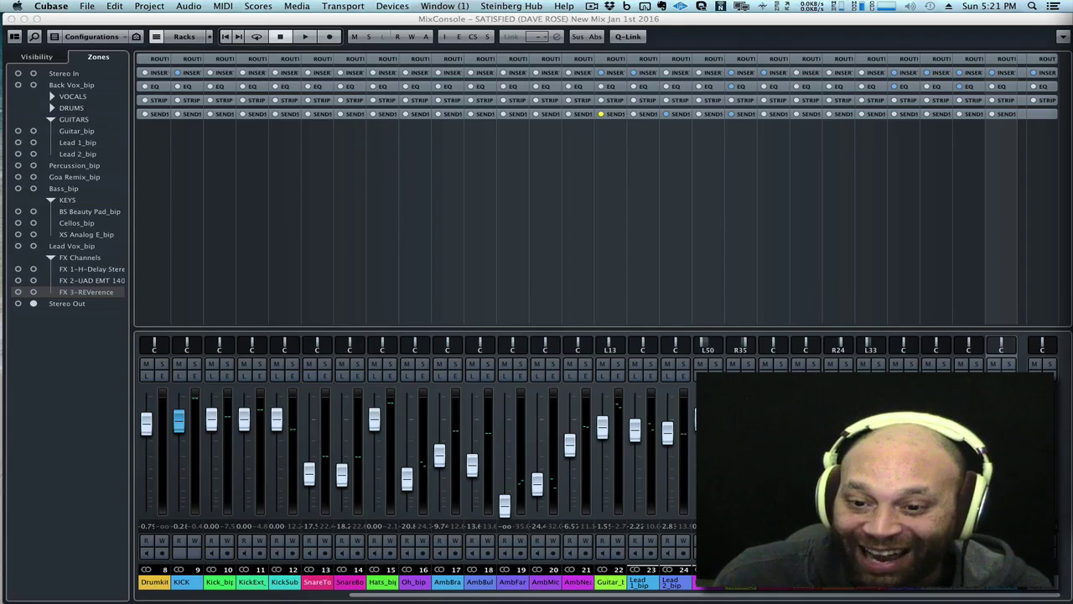
click(52, 257)
key(space)
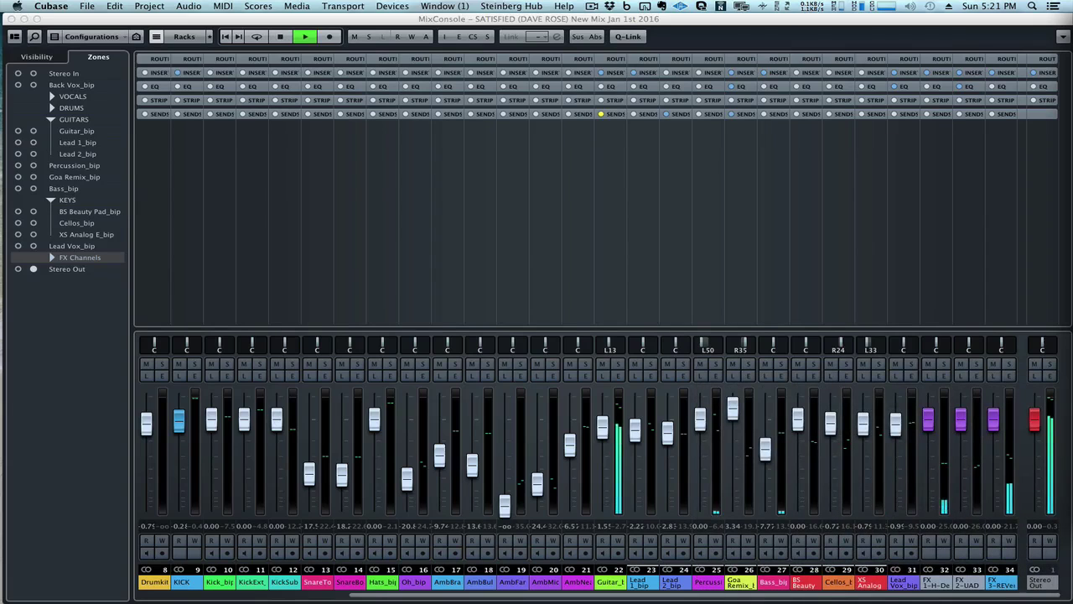
click(51, 119)
click(51, 166)
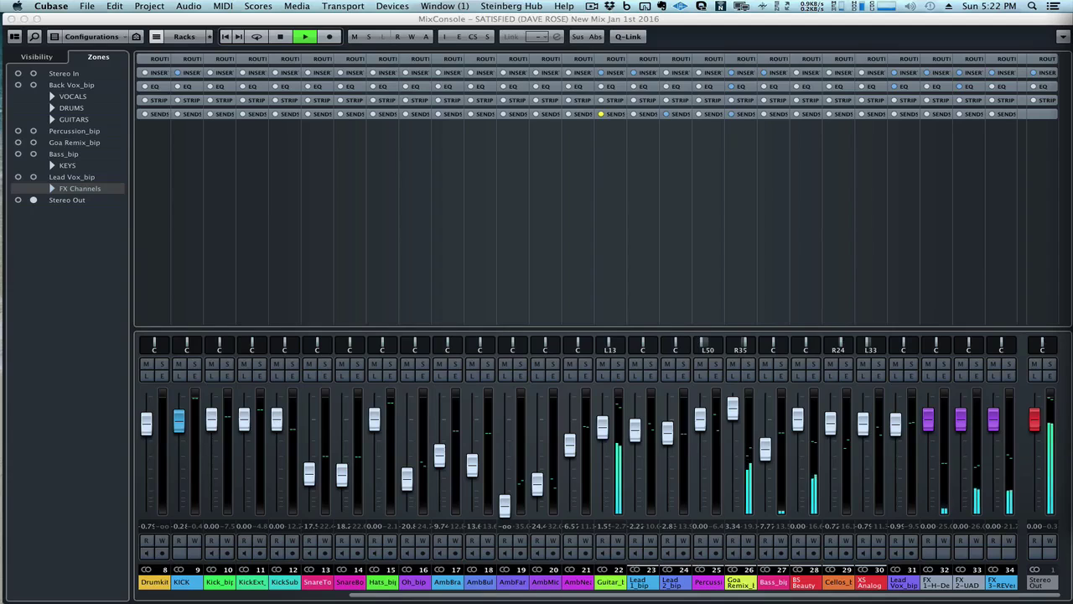
Switch to GarageBand to check the walk-through audio recording, and return to the Cubase MixConsole.
key(ctrl+Right)
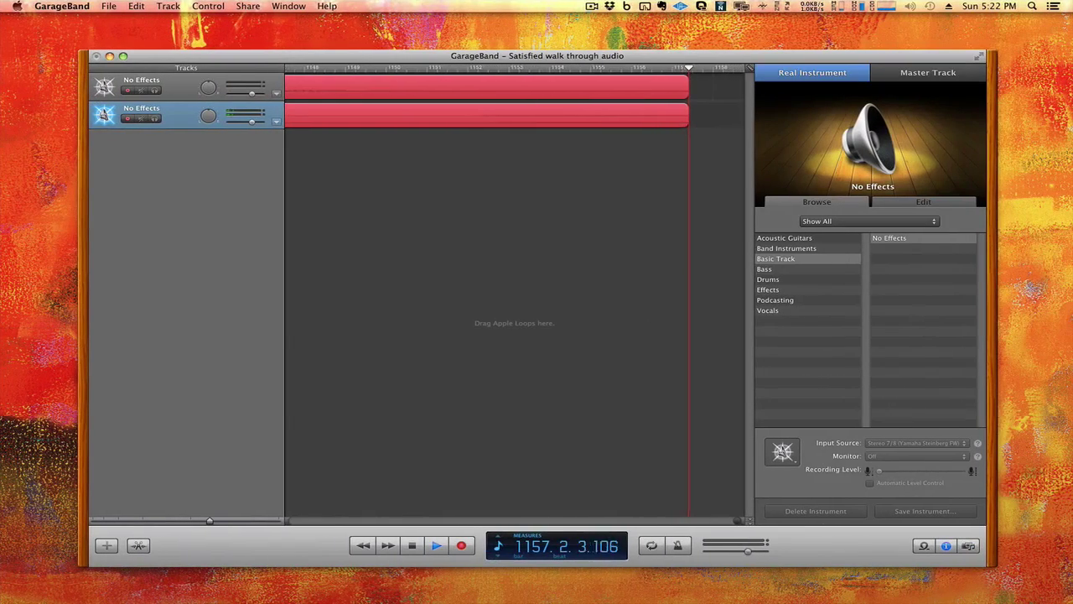
key(ctrl+Left)
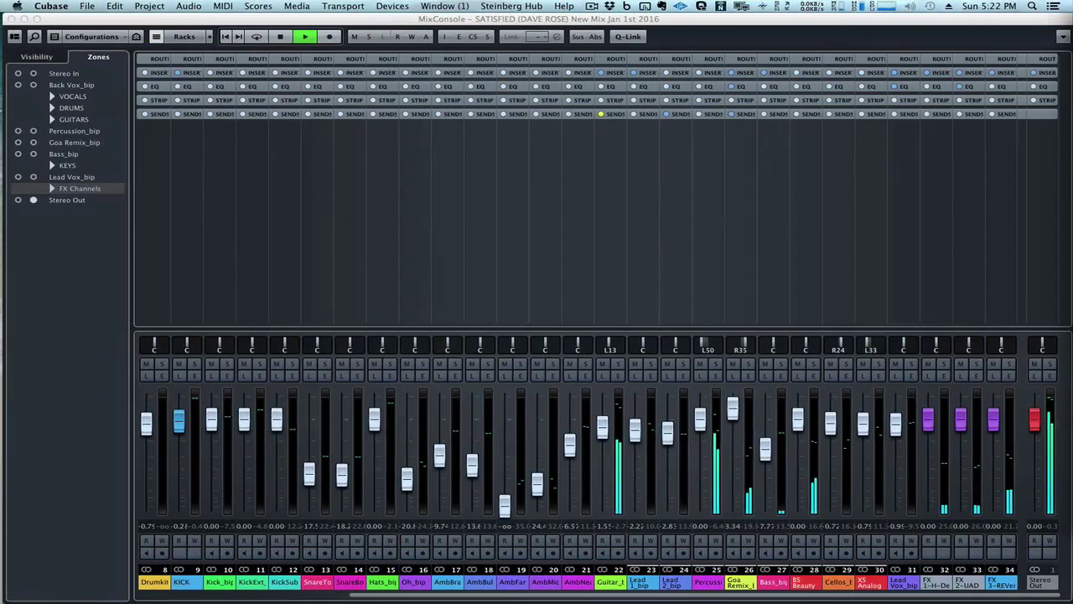